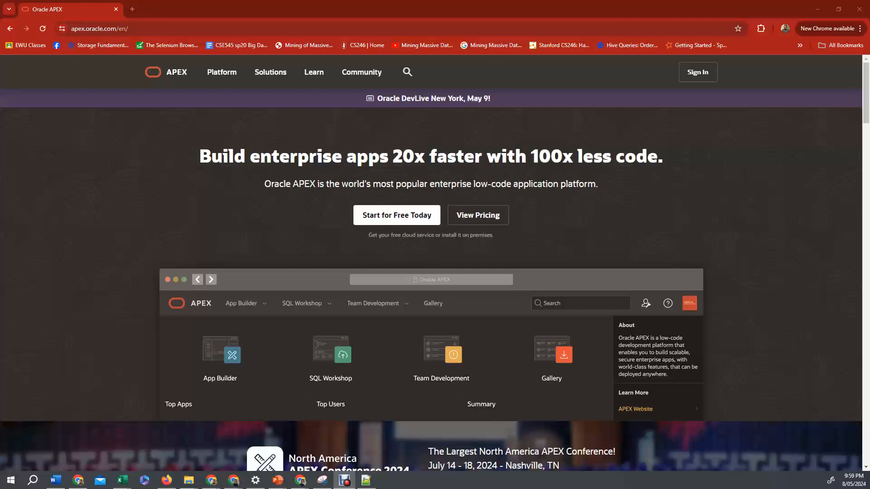
# Open the APEX sign-in page and enter the workspace name and the account username.
pyautogui.click(698, 72)
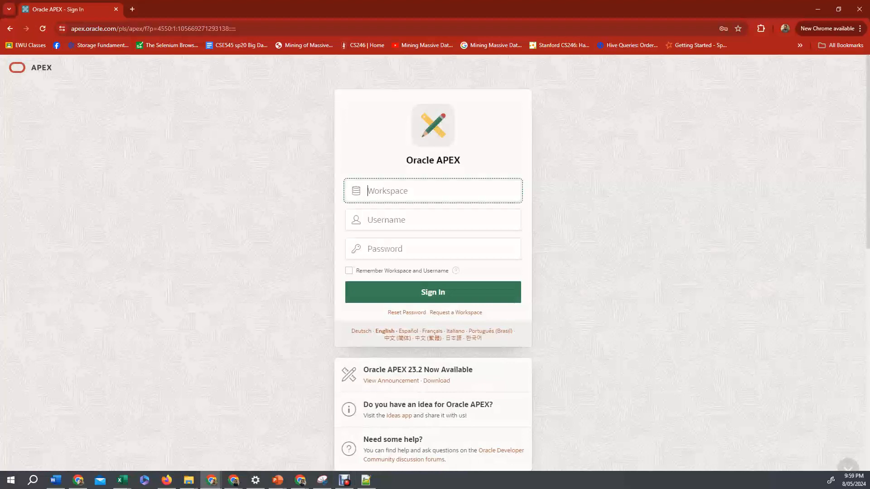
pyautogui.write('OBECSEEWU')
pyautogui.press('Tab')
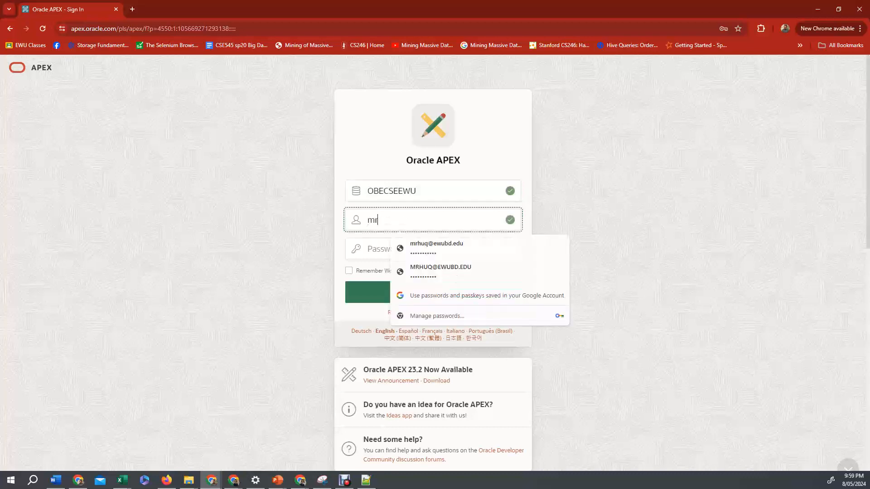
# Pick the saved login, enter the account password, and sign in to the workspace.
pyautogui.press('Down')
pyautogui.press('Return')
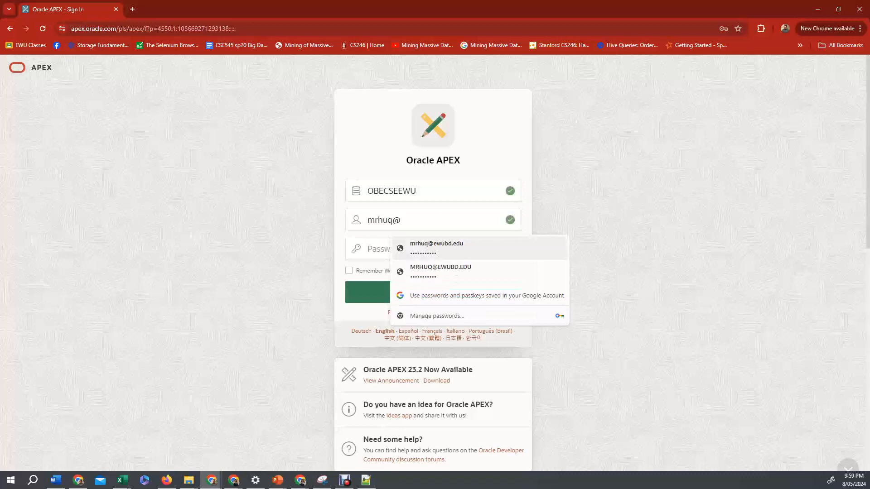
pyautogui.write('••••••')
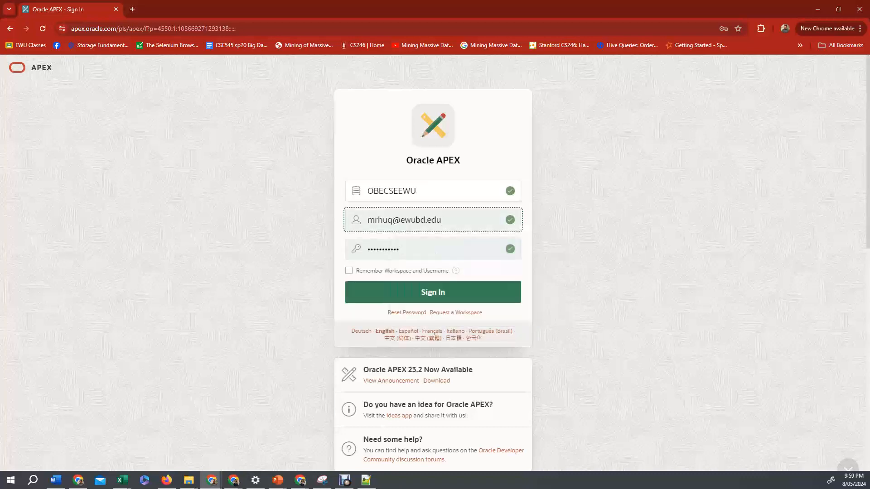
pyautogui.click(433, 292)
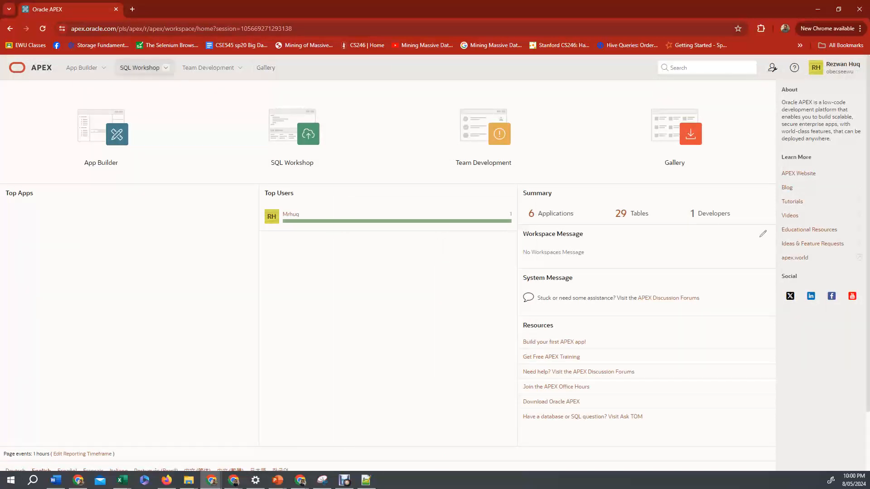
# Open SQL Workshop in a new browser tab and go to SQL Scripts.
pyautogui.click(166, 67)
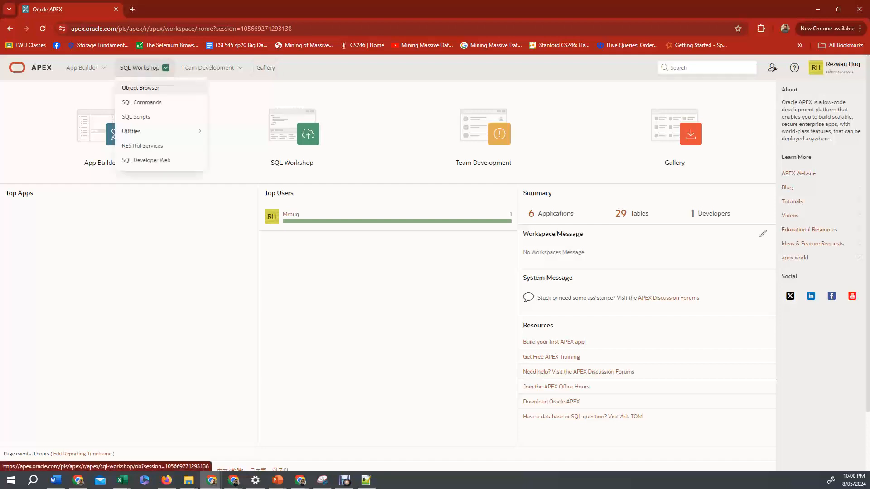
pyautogui.rightClick(145, 69)
pyautogui.click(178, 76)
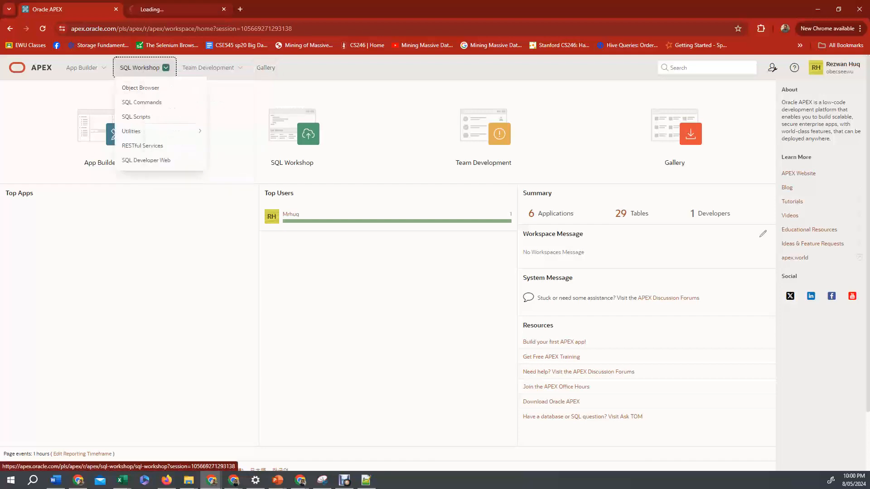
pyautogui.click(158, 9)
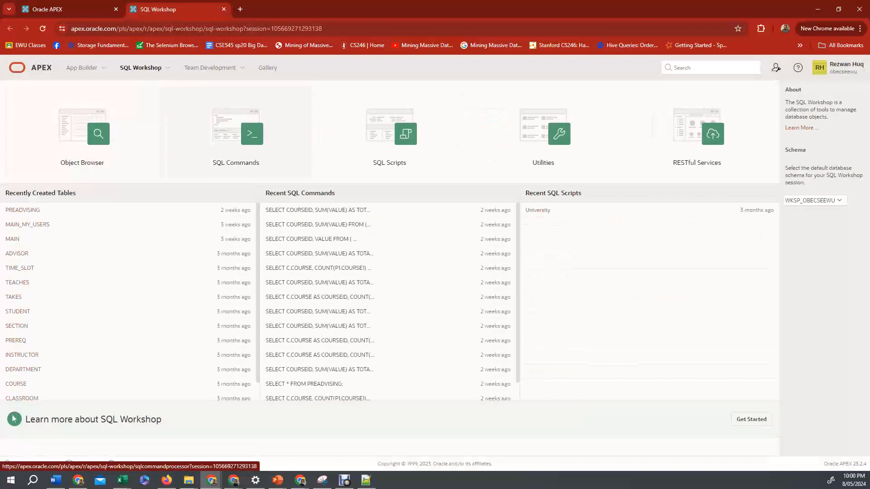
pyautogui.click(389, 131)
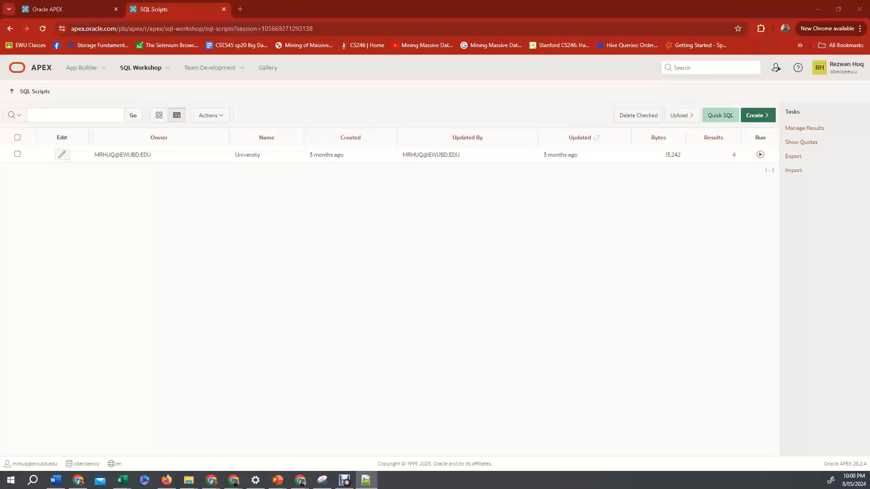
# Switch to Notepad++ and review the banking.sql script's drop, create table and insert statements.
pyautogui.moveTo(1, 131); pyautogui.dragTo(312, 102)
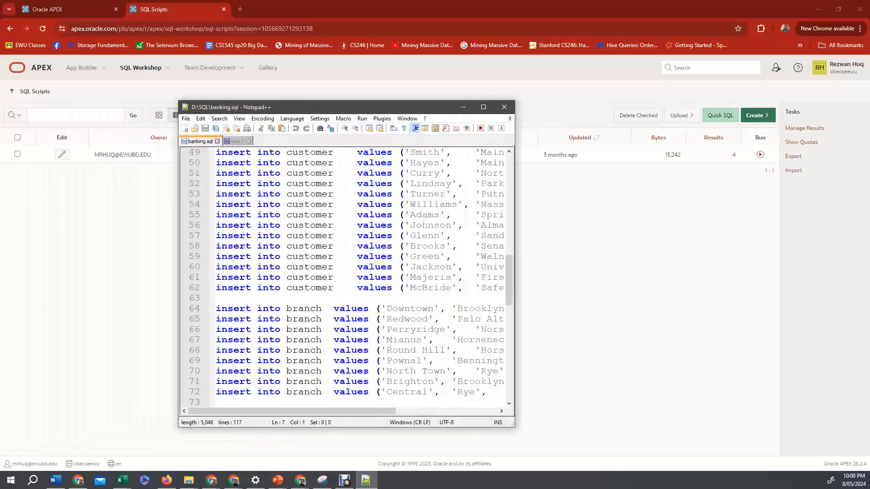
pyautogui.doubleClick(311, 102)
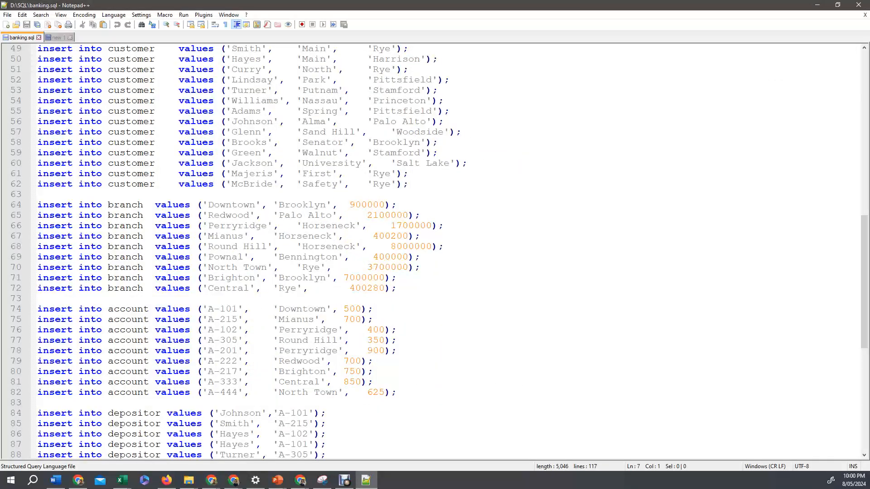
pyautogui.scroll(-10, 435, 251)
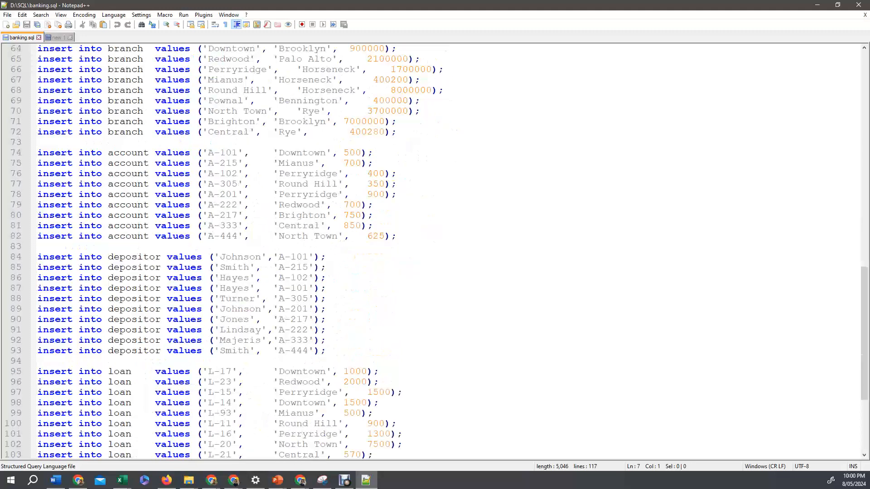
pyautogui.scroll(20, 435, 251)
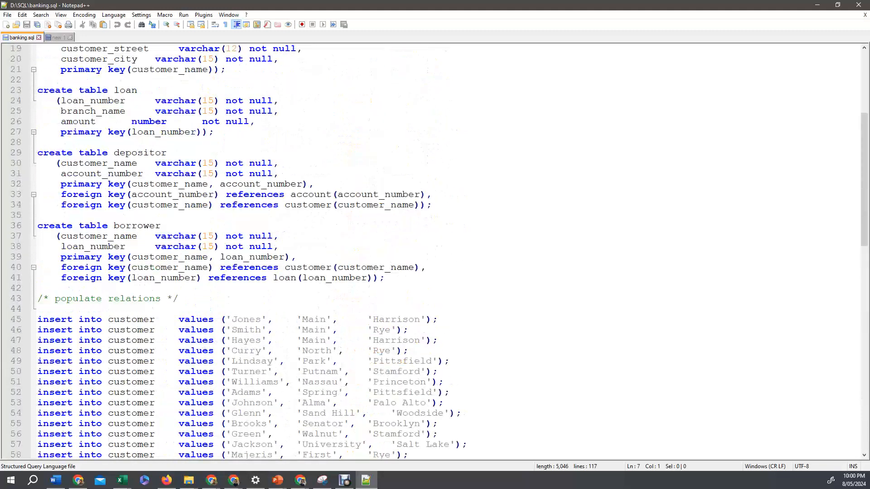
pyautogui.scroll(-20, 434, 251)
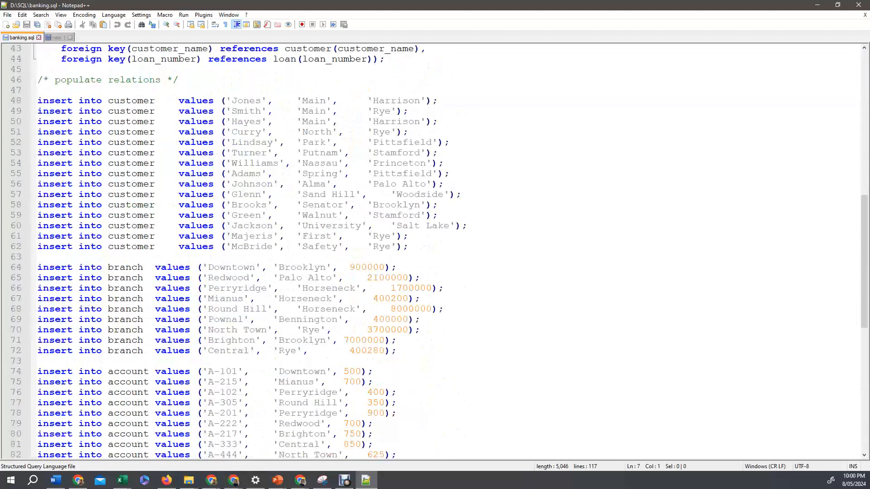
pyautogui.scroll(20, 434, 251)
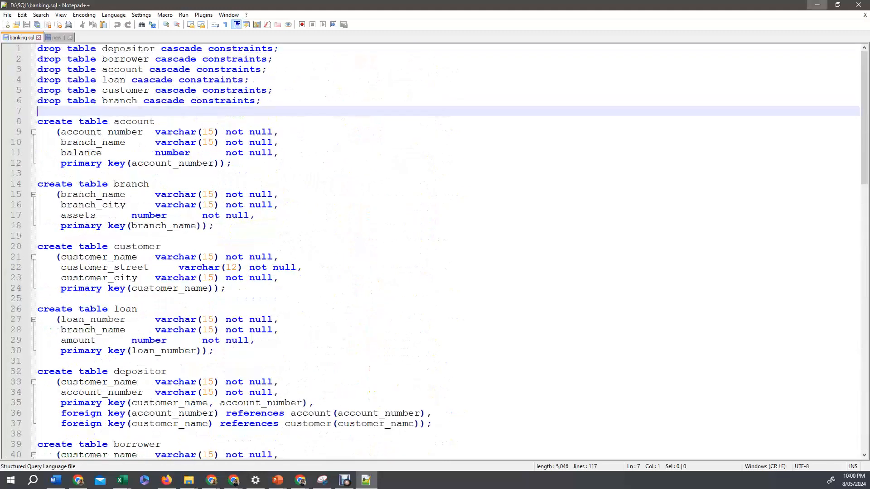
pyautogui.click(818, 5)
# Upload D:\SQL\banking.sql as a new SQL script named Banking.
pyautogui.click(682, 116)
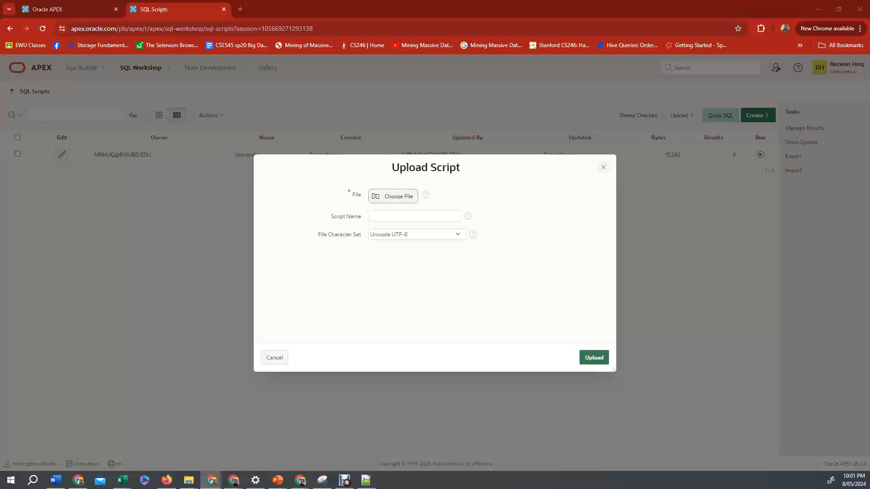
pyautogui.click(393, 197)
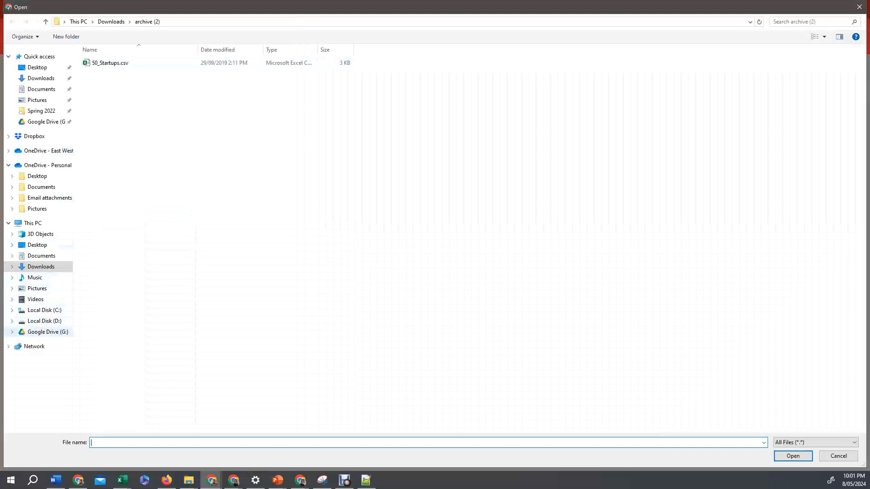
pyautogui.click(44, 321)
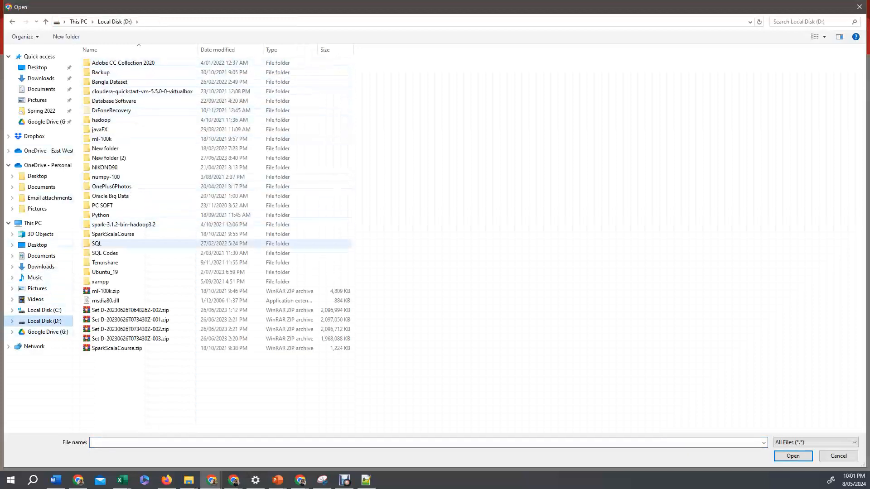
pyautogui.doubleClick(96, 243)
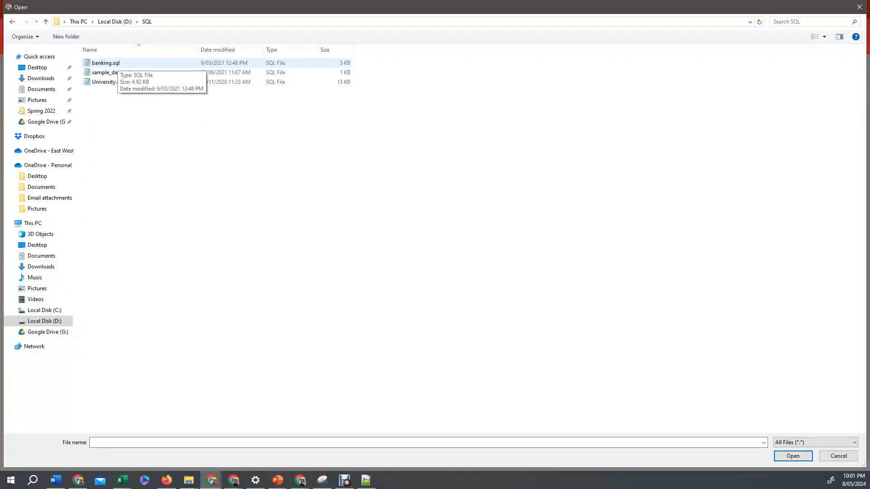
pyautogui.doubleClick(106, 62)
pyautogui.click(414, 217)
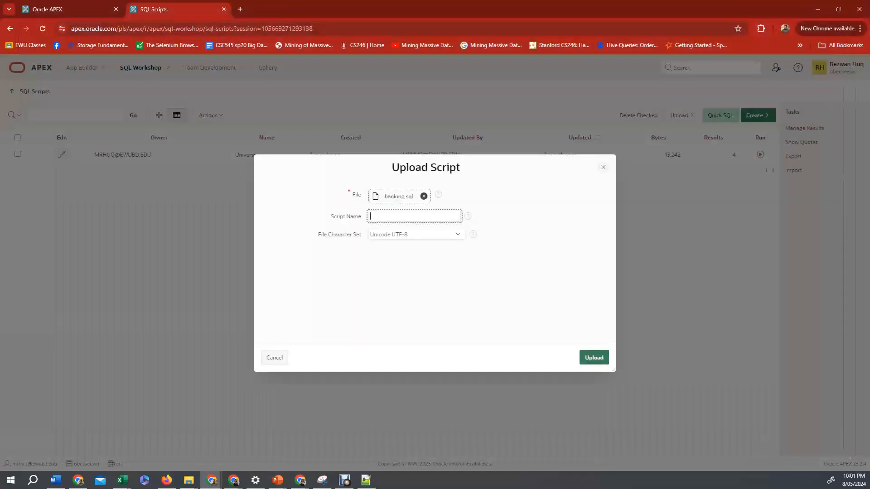
pyautogui.write('Banking')
pyautogui.click(594, 358)
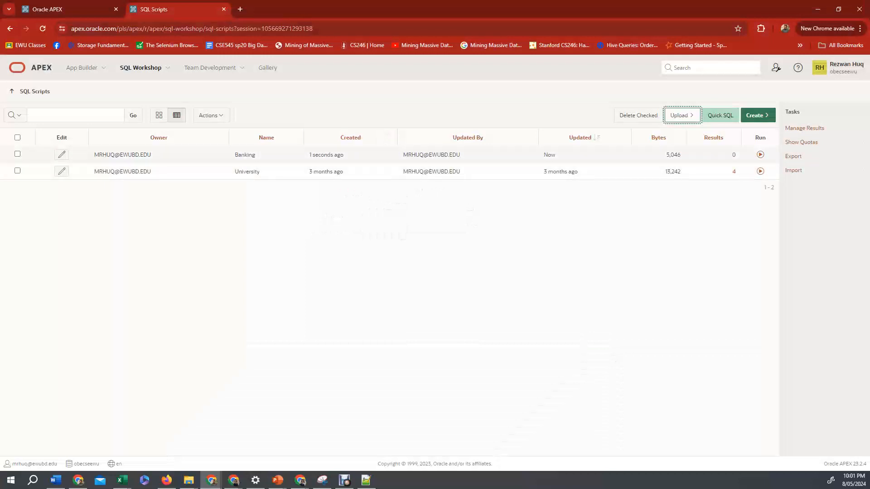
# Run the Banking script and view its execution results.
pyautogui.click(760, 155)
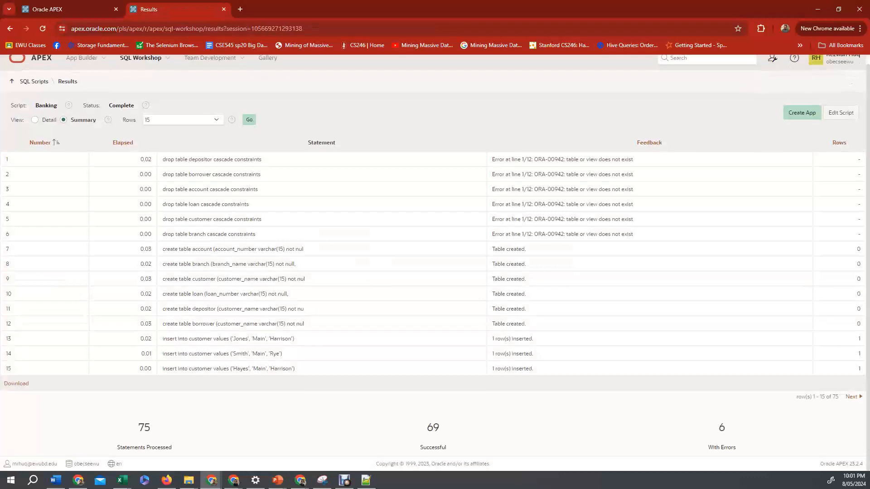
pyautogui.scroll(1, 435, 262)
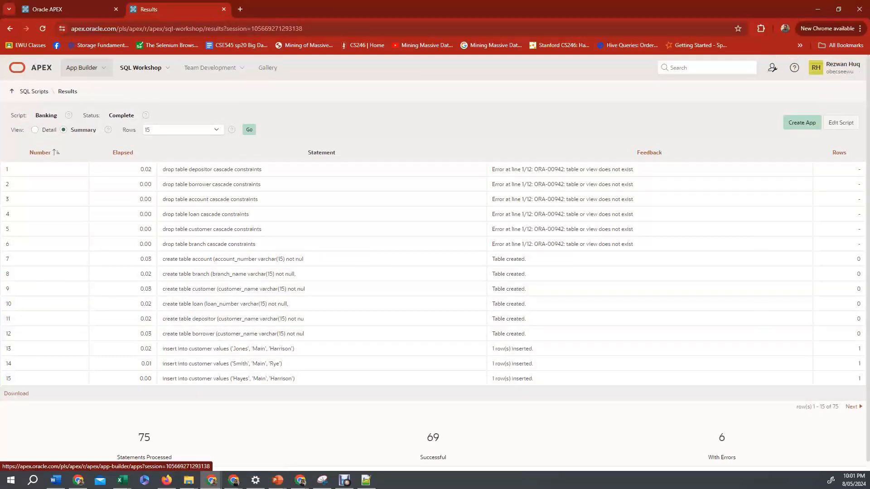
# Create a new application named BankingDemo from App Builder.
pyautogui.click(82, 67)
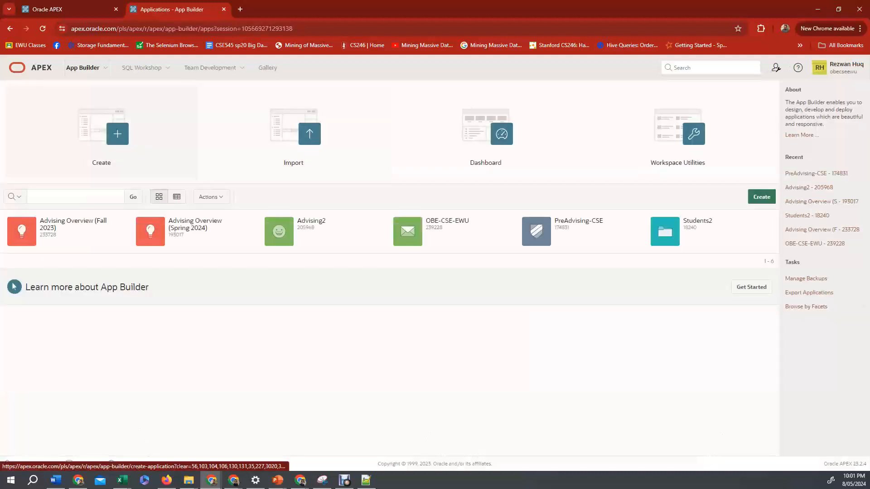
pyautogui.press('Return')
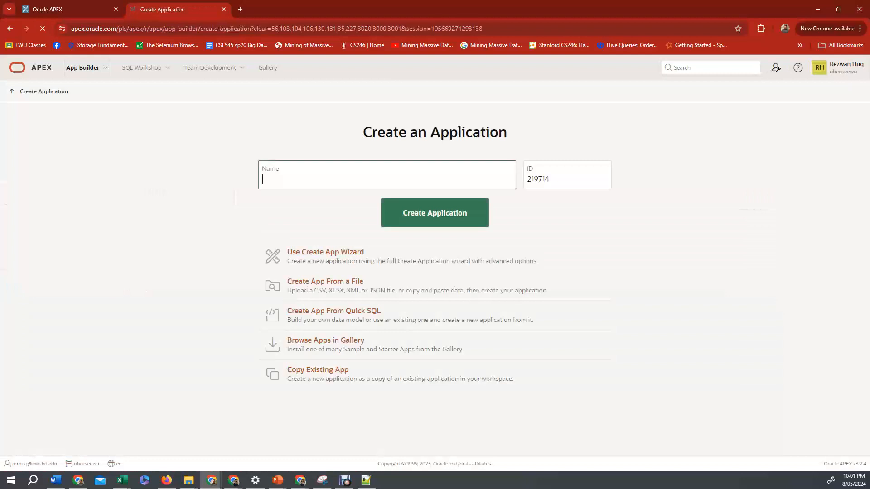
pyautogui.write('BankingDemo')
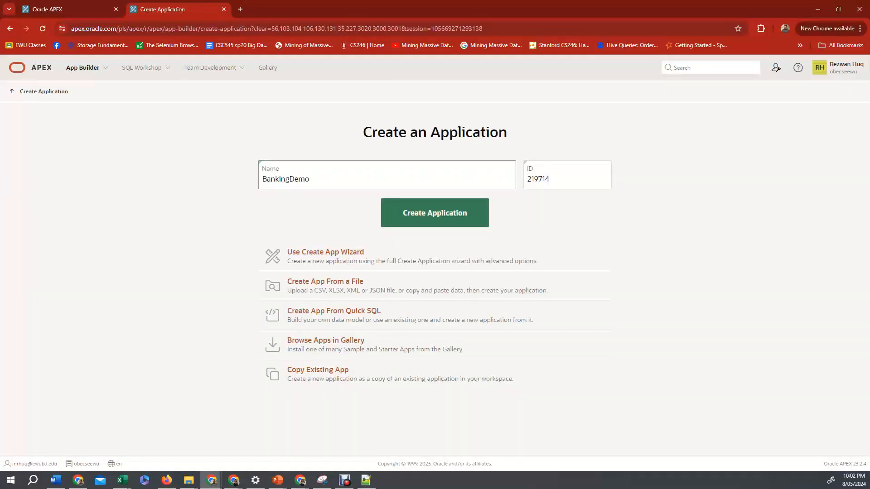
pyautogui.doubleClick(542, 179)
pyautogui.click(542, 179)
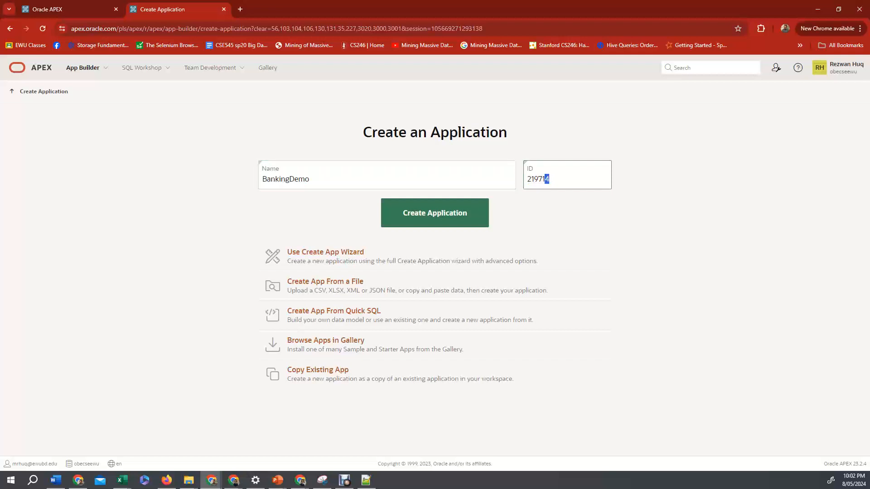
pyautogui.doubleClick(541, 179)
pyautogui.click(542, 179)
pyautogui.click(435, 213)
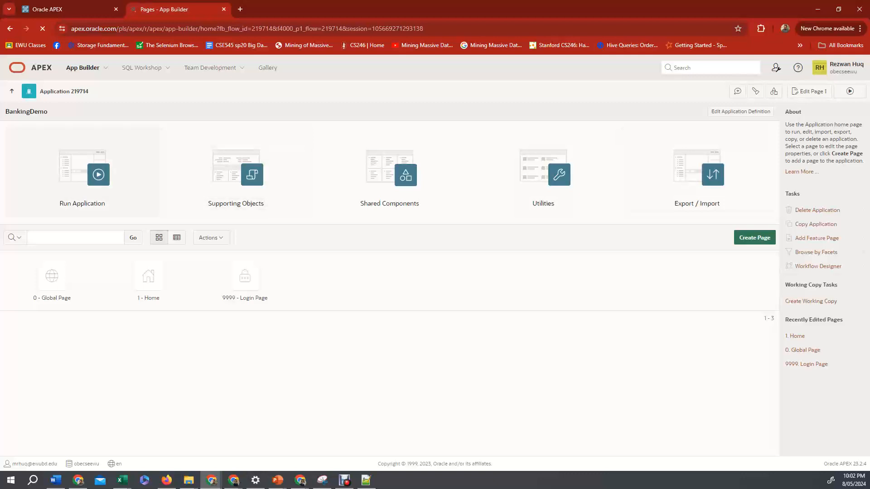
# Run the BankingDemo application and log in with the saved credentials, entering the Windows PIN.
pyautogui.click(86, 176)
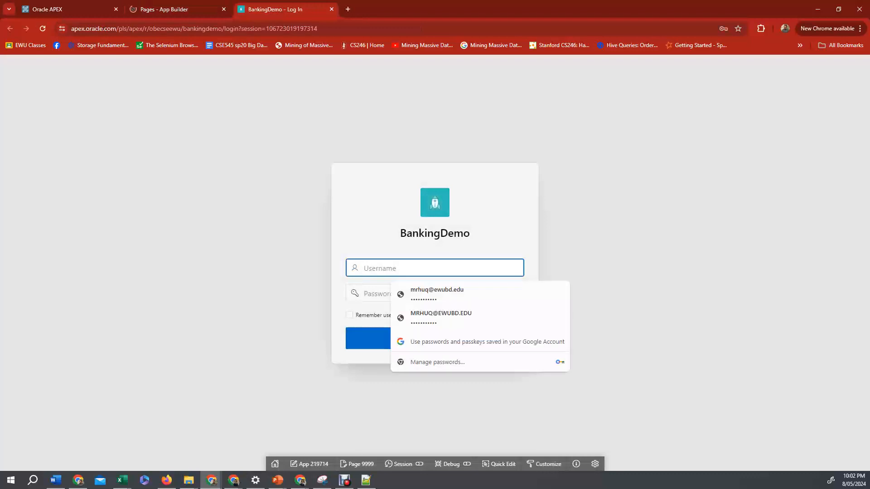
pyautogui.press('Return')
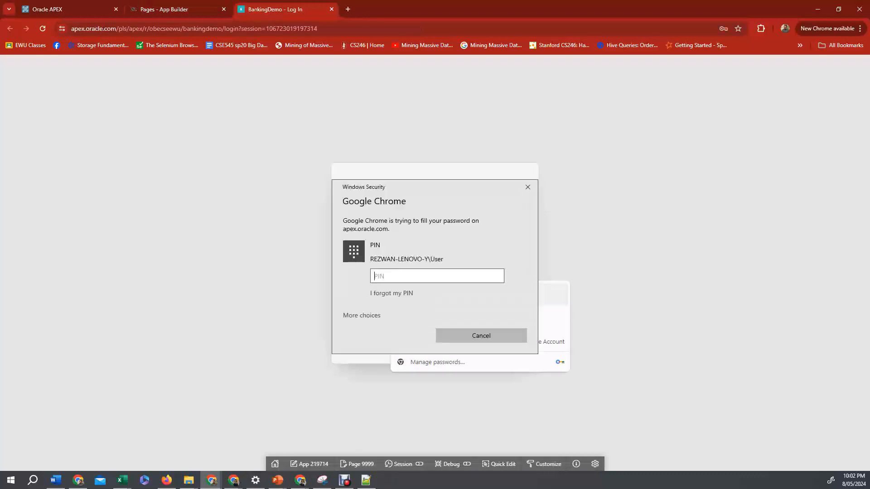
pyautogui.write('••••••')
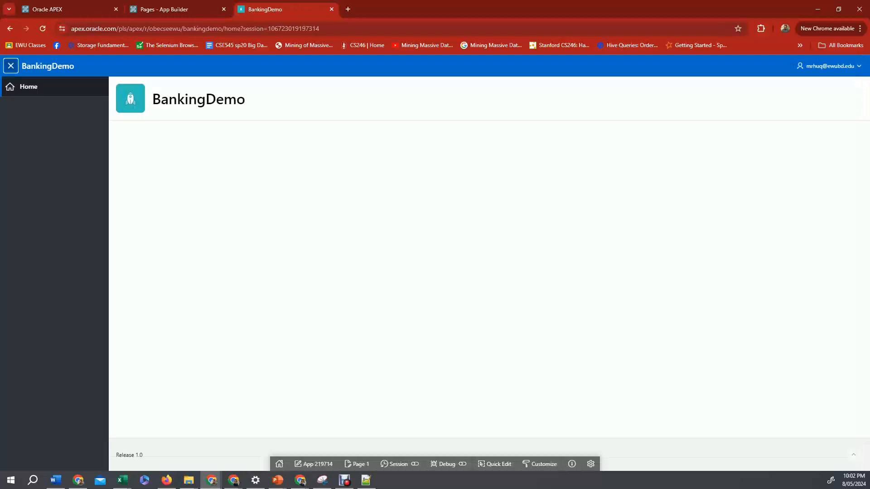
# Return to the application builder and start creating a Form page.
pyautogui.hotkey('ctrl', 'shift', 'Tab')
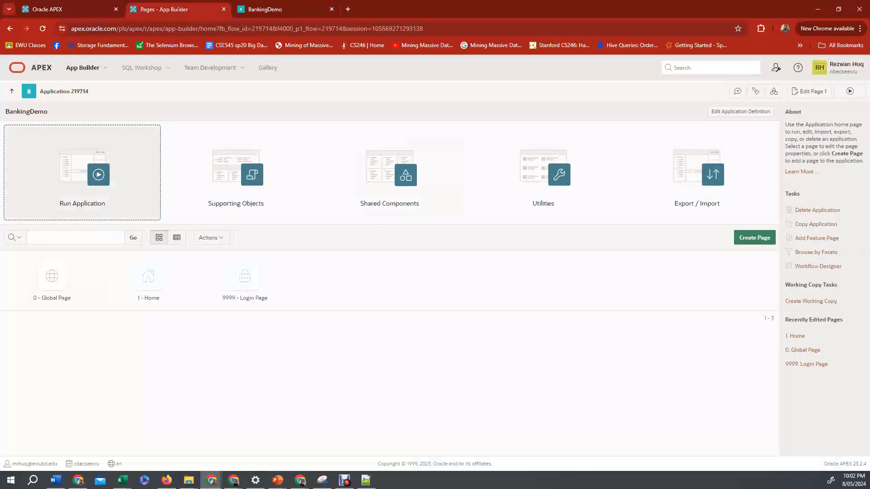
pyautogui.click(755, 237)
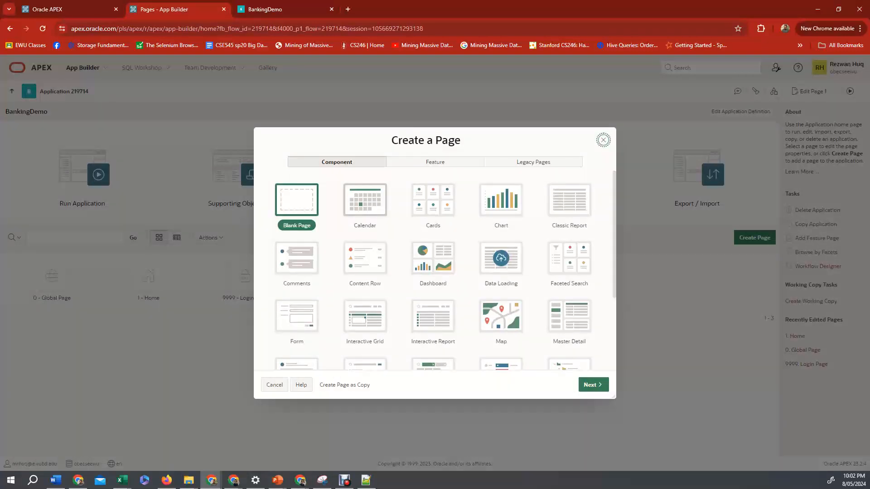
pyautogui.scroll(-2, 433, 270)
pyautogui.scroll(2, 433, 270)
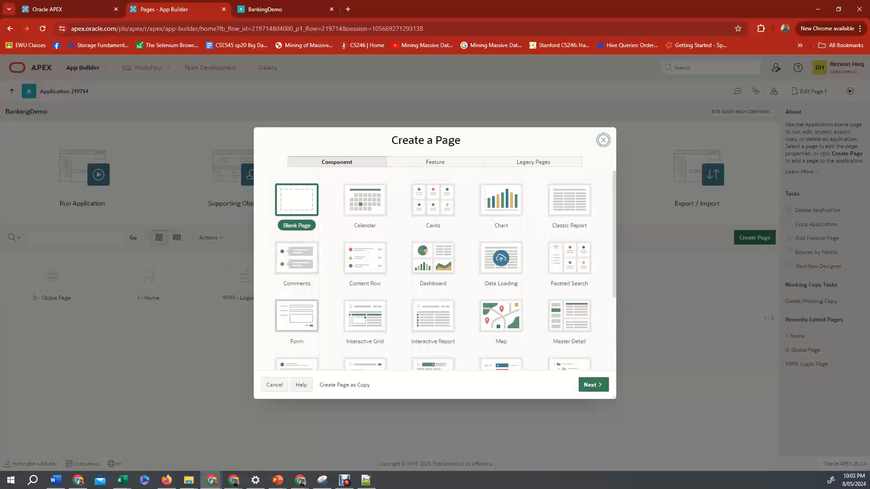
pyautogui.doubleClick(296, 317)
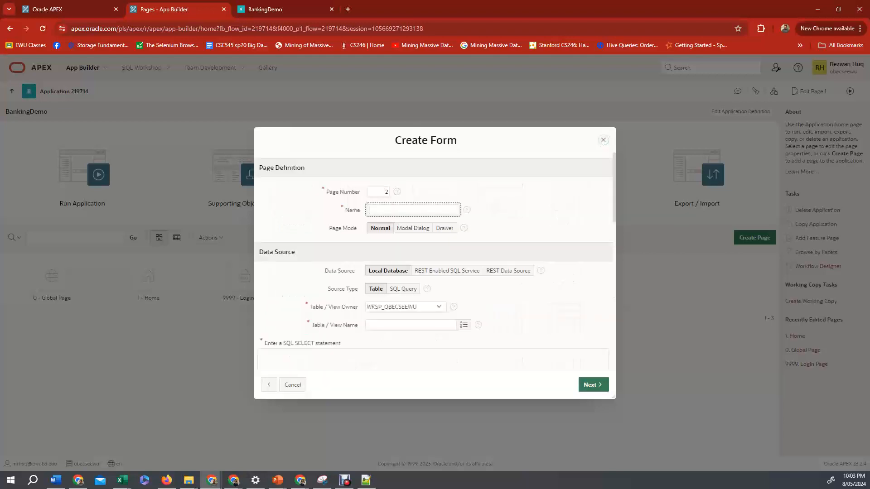
# Name the new form page Customer Form and set its source table to CUSTOMER.
pyautogui.write('CUstomer')
pyautogui.press('BackSpace')
pyautogui.press('BackSpace')
pyautogui.press('BackSpace')
pyautogui.press('BackSpace')
pyautogui.press('BackSpace')
pyautogui.press('BackSpace')
pyautogui.press('BackSpace')
pyautogui.write('ustomer')
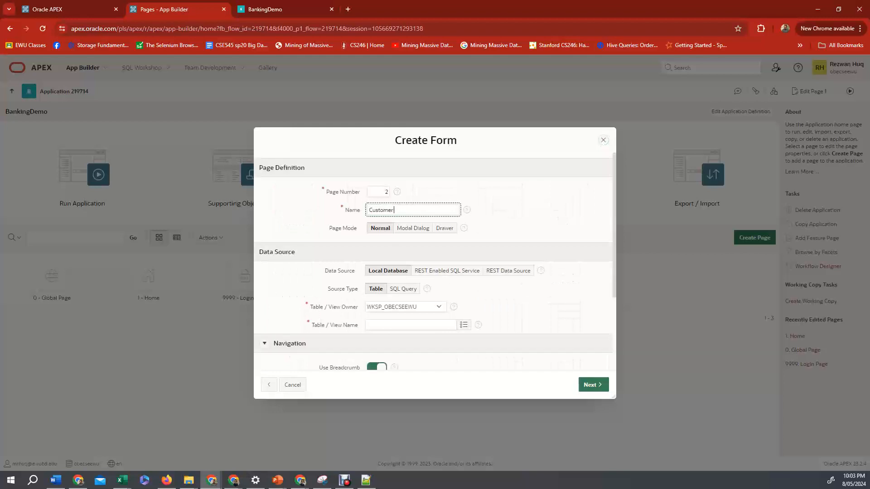
pyautogui.write(' Form')
pyautogui.click(464, 325)
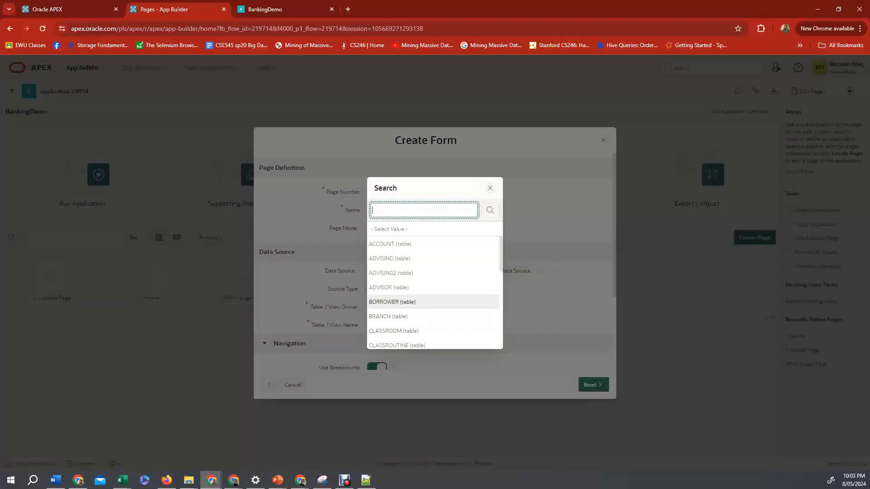
pyautogui.scroll(-4, 433, 292)
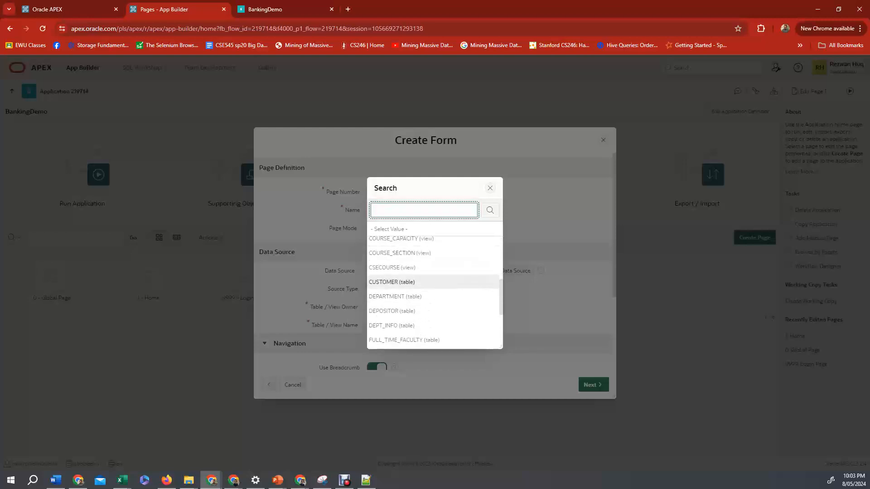
pyautogui.click(391, 281)
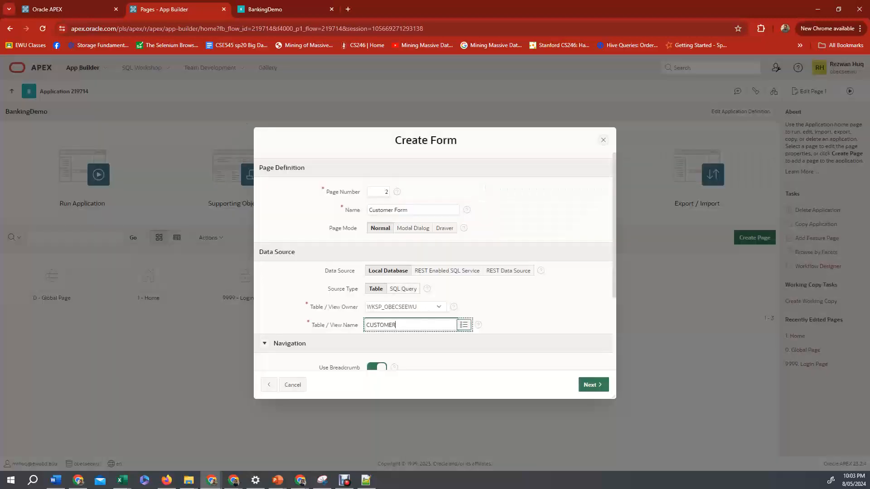
# Advance the wizard, keep CUSTOMER_NAME as the primary key column, and create the form page.
pyautogui.scroll(-3, 434, 262)
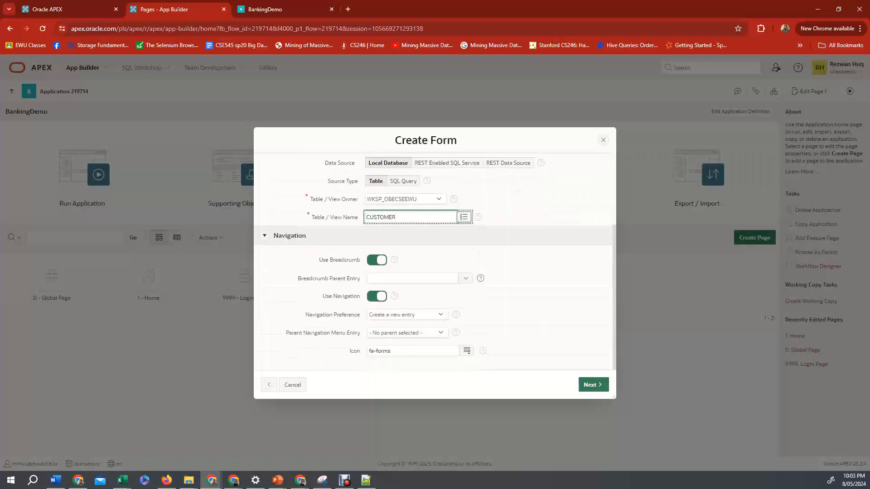
pyautogui.scroll(2, 433, 262)
pyautogui.scroll(1, 433, 262)
pyautogui.scroll(-2, 433, 262)
pyautogui.click(593, 385)
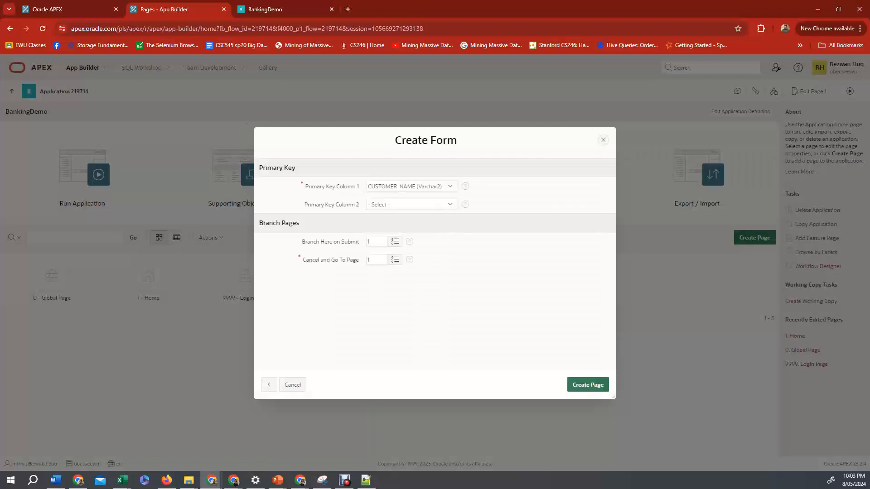
pyautogui.click(430, 187)
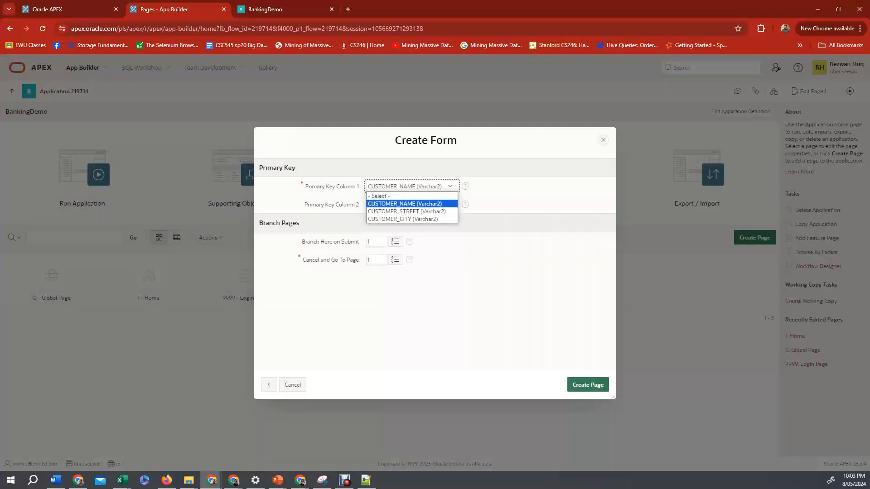
pyautogui.click(405, 204)
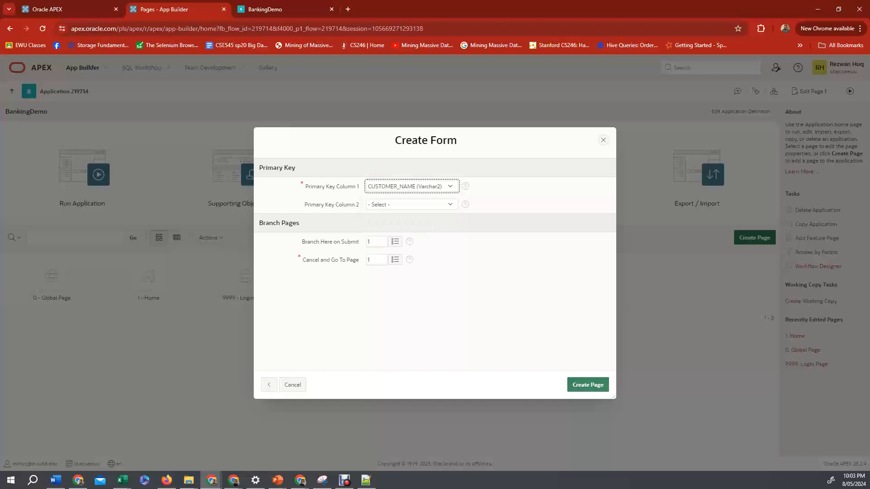
pyautogui.click(588, 385)
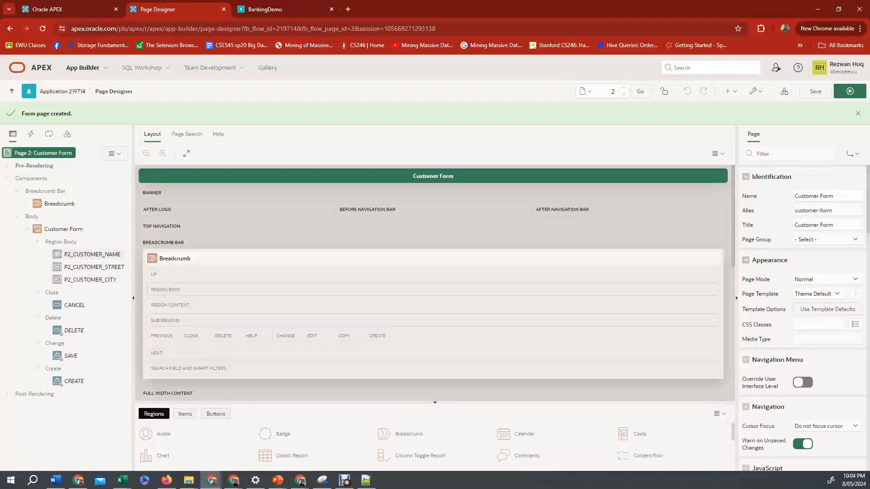
# Change the P2_CUSTOMER_NAME item's type to Text Field and set its label to Customer Name.
pyautogui.click(92, 255)
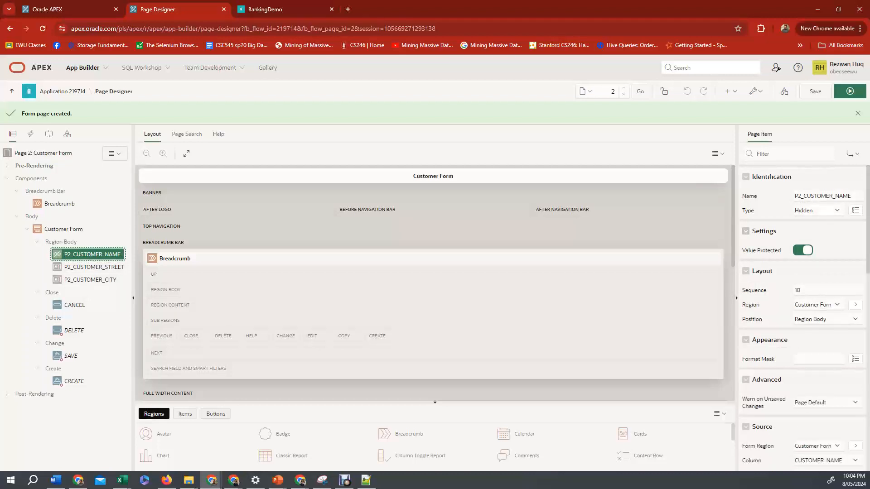
pyautogui.click(817, 211)
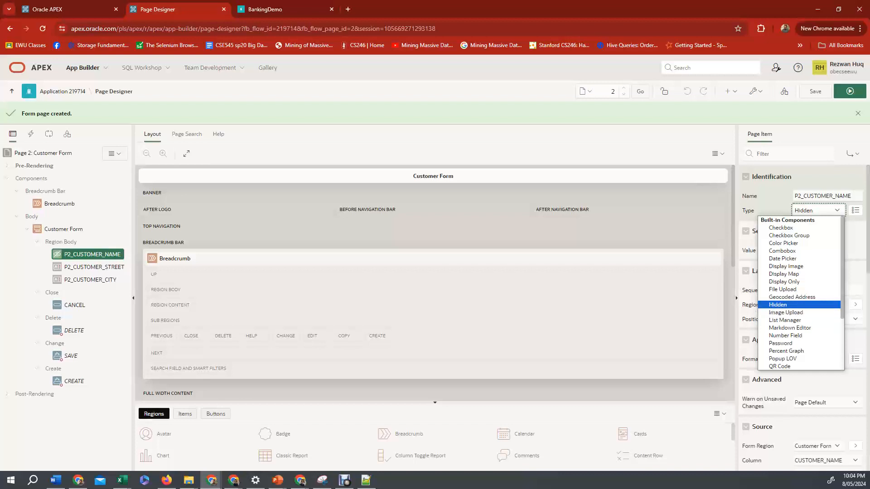
pyautogui.scroll(-3, 800, 292)
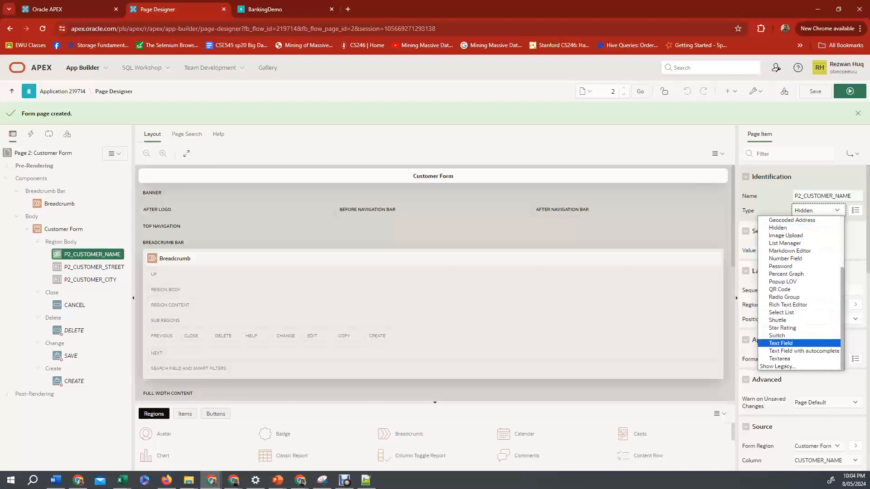
pyautogui.press('Escape')
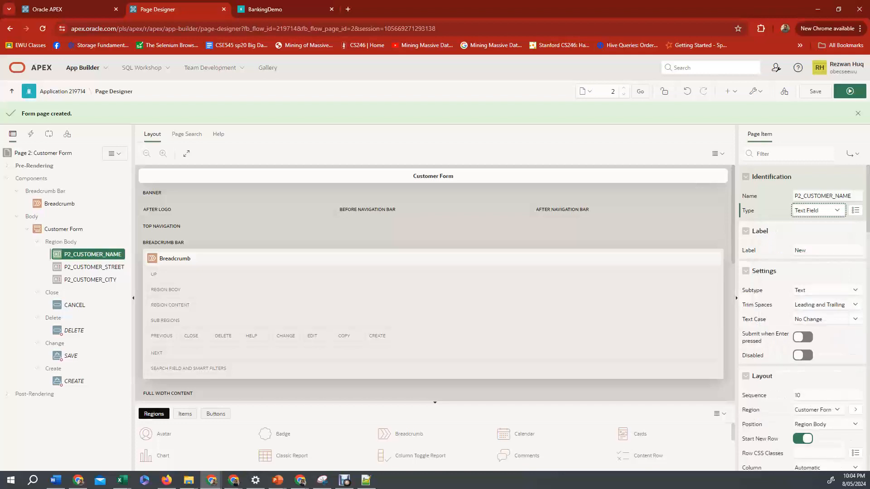
pyautogui.press('Tab')
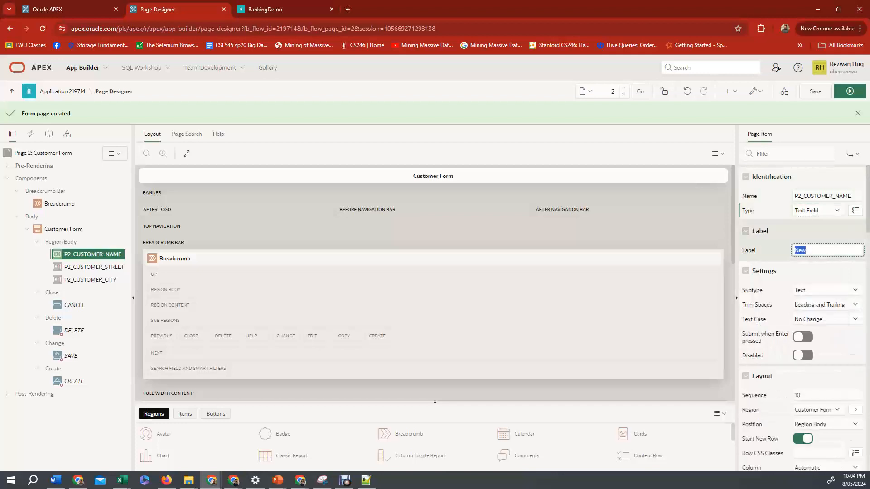
pyautogui.write('Customer Name')
pyautogui.press('Tab')
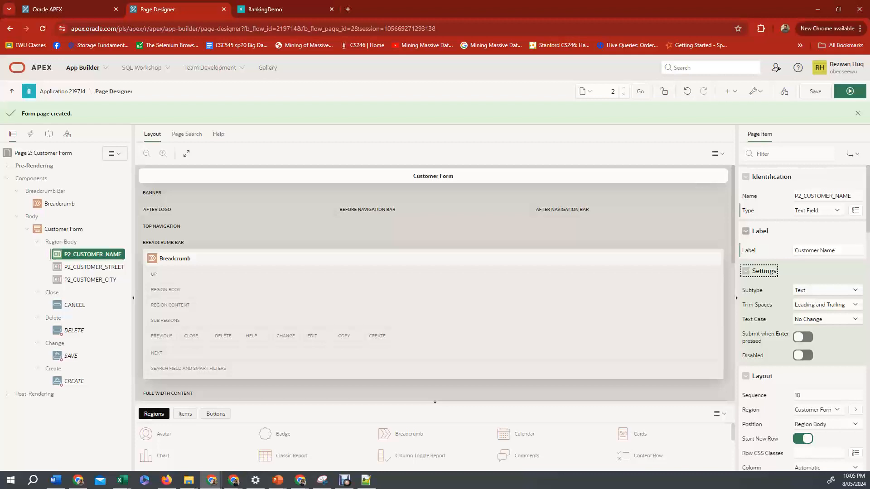
pyautogui.click(837, 211)
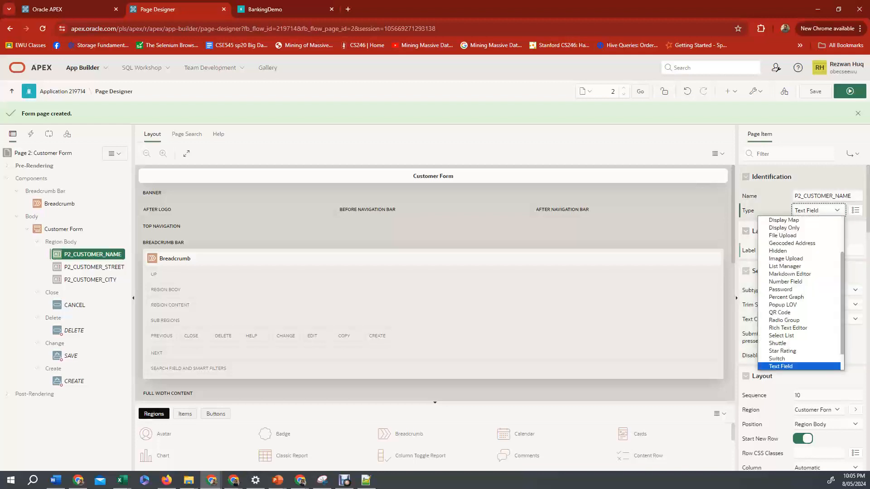
pyautogui.press('Return')
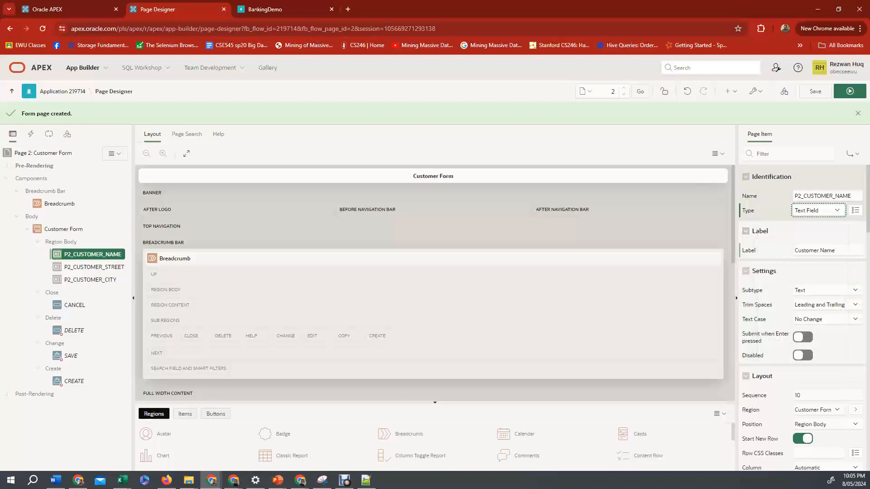
# Save and run the page, then inspect the Customer Form's fields.
pyautogui.click(815, 91)
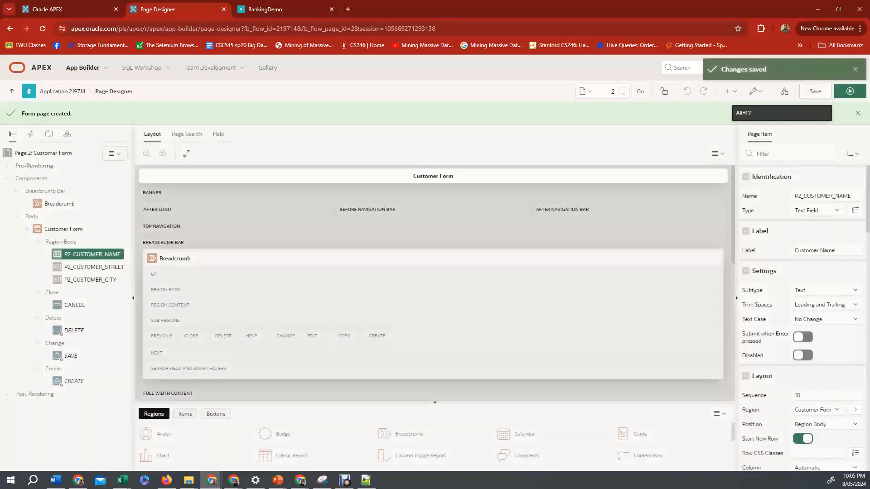
pyautogui.click(849, 91)
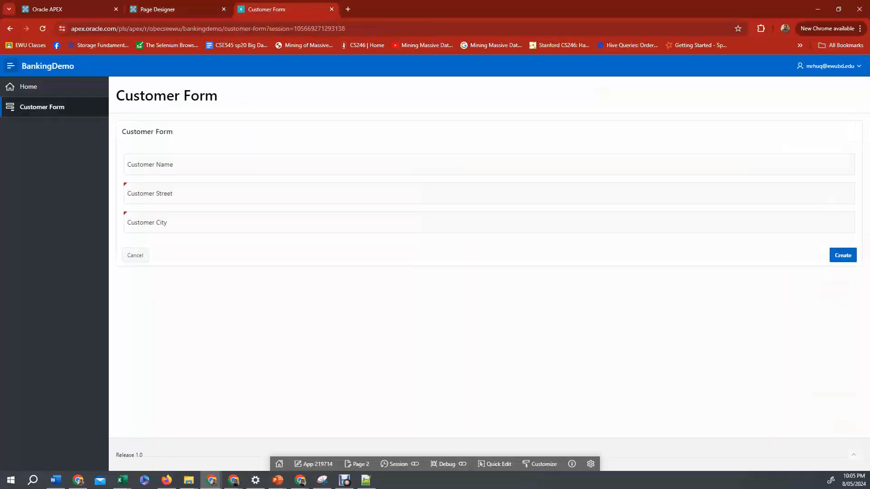
pyautogui.click(149, 166)
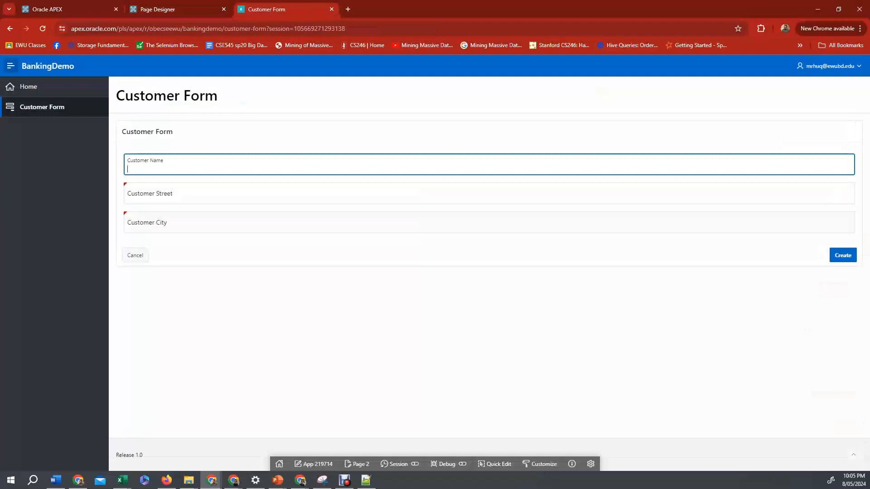
pyautogui.click(150, 195)
pyautogui.click(150, 224)
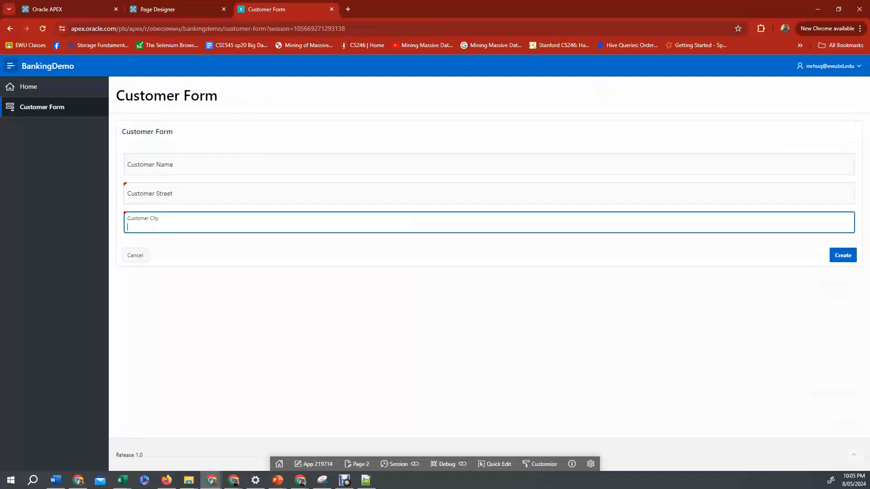
# Create a new customer record, entering the customer's name, street and the city Dhaka.
pyautogui.click(150, 166)
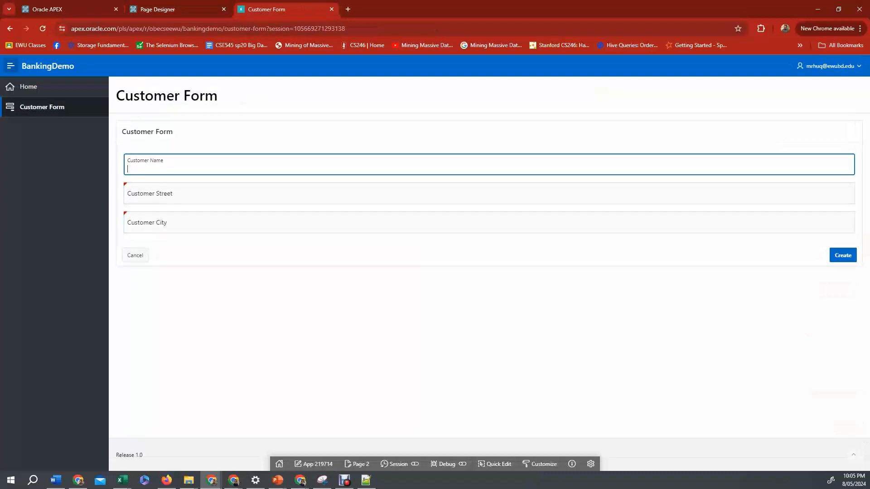
pyautogui.write('Alice')
pyautogui.press('Tab')
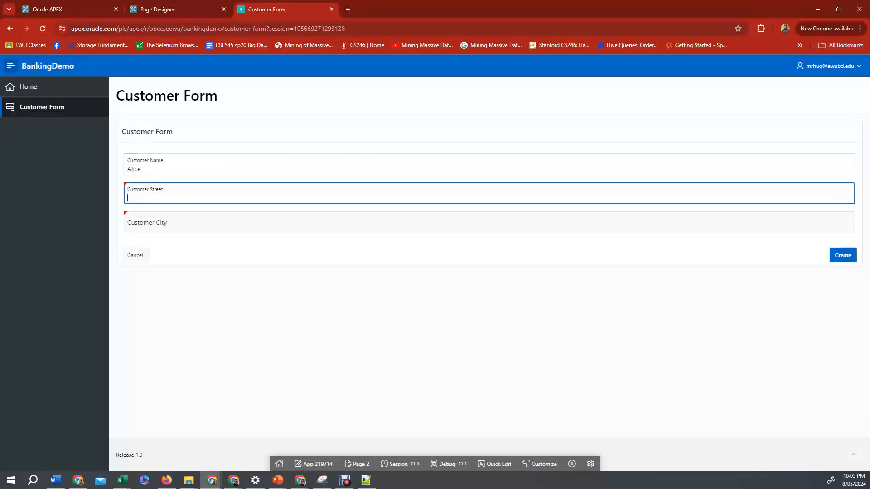
pyautogui.write('Aftabnagar')
pyautogui.press('Tab')
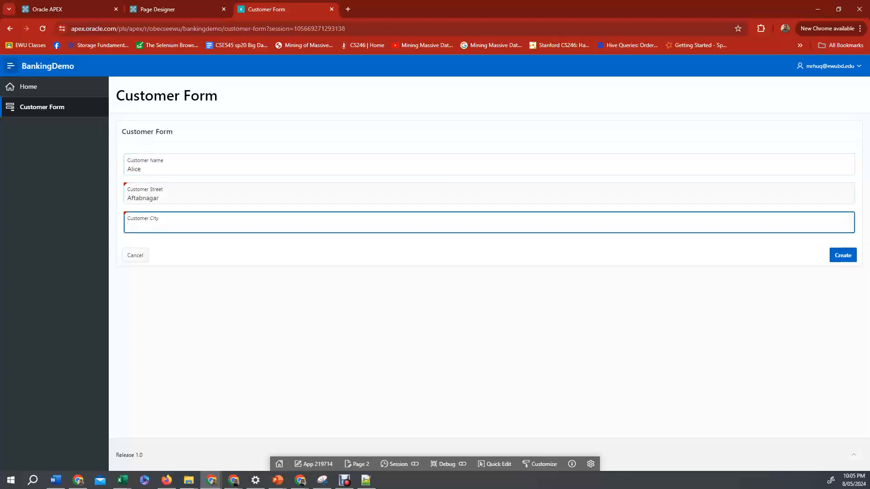
pyautogui.write('Dahka')
pyautogui.press('BackSpace')
pyautogui.press('BackSpace')
pyautogui.press('BackSpace')
pyautogui.write('haka')
pyautogui.click(842, 255)
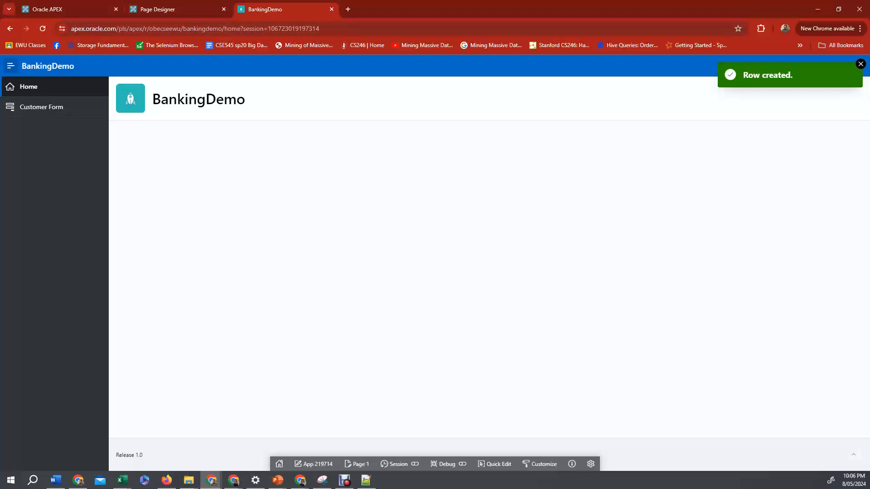
# Return to the application's home in the builder and open the Create a Page gallery.
pyautogui.click(168, 9)
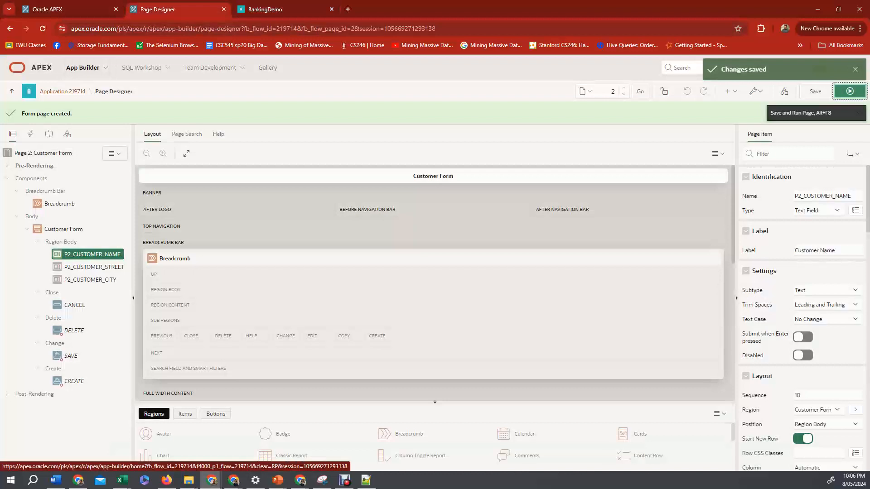
pyautogui.click(63, 91)
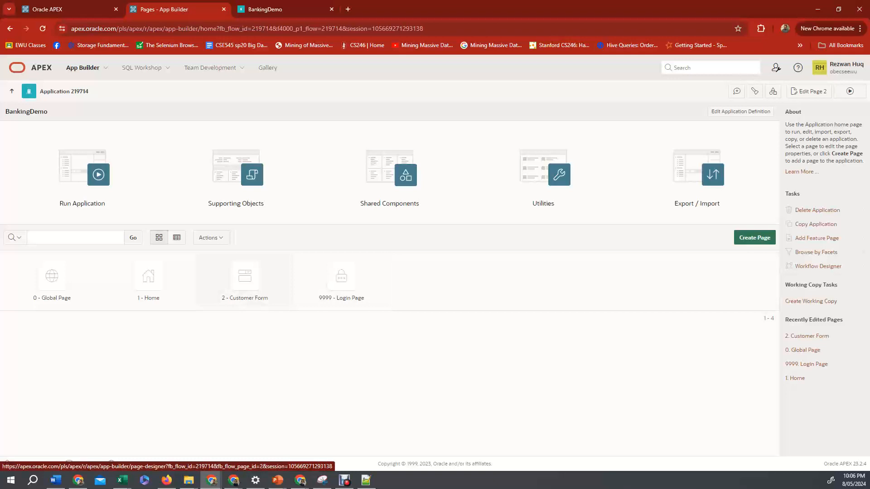
pyautogui.click(755, 237)
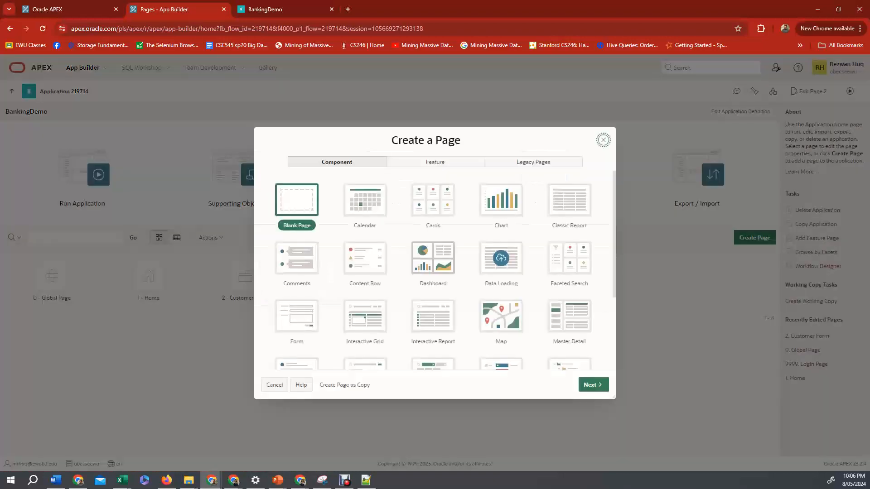
pyautogui.scroll(-1, 434, 271)
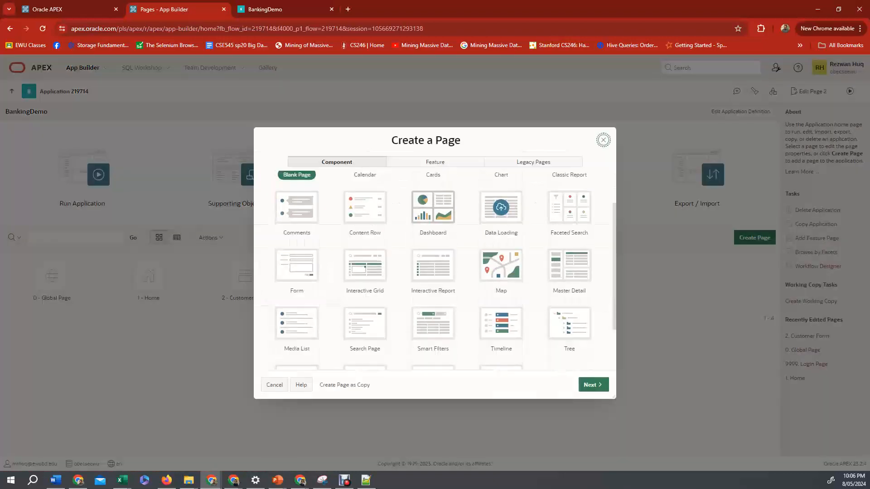
pyautogui.scroll(-1, 434, 272)
pyautogui.scroll(1, 434, 272)
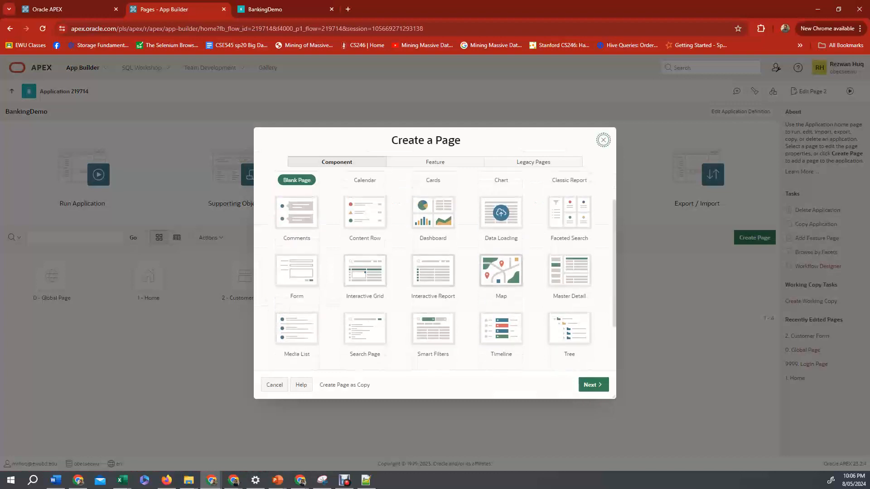
pyautogui.scroll(1, 444, 273)
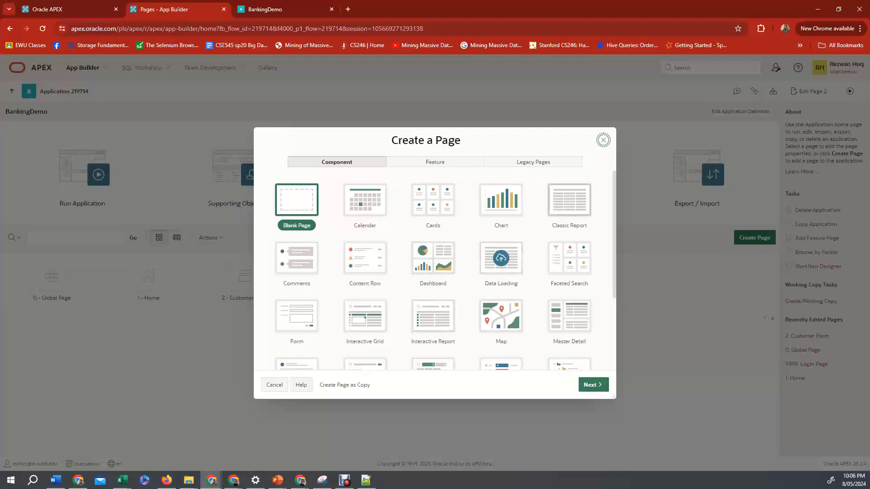
# Start an Interactive Report page named Customer Report, leaving Include Form Page off.
pyautogui.click(433, 315)
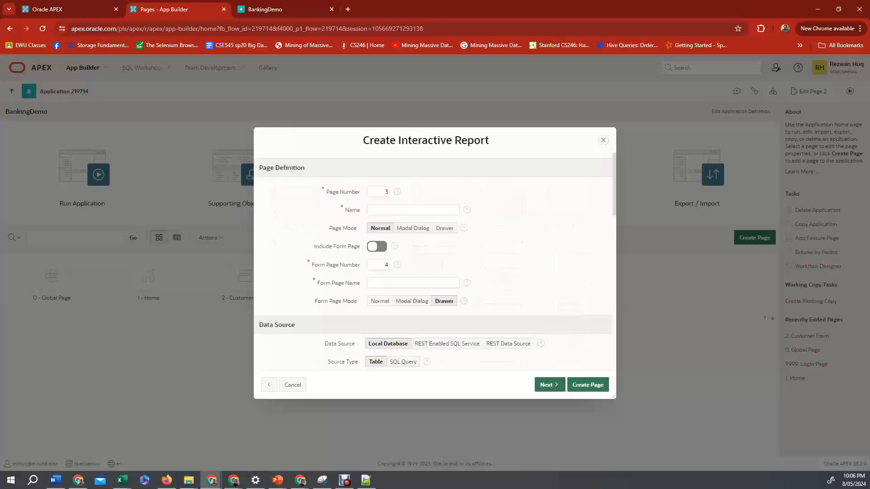
pyautogui.write('Cus')
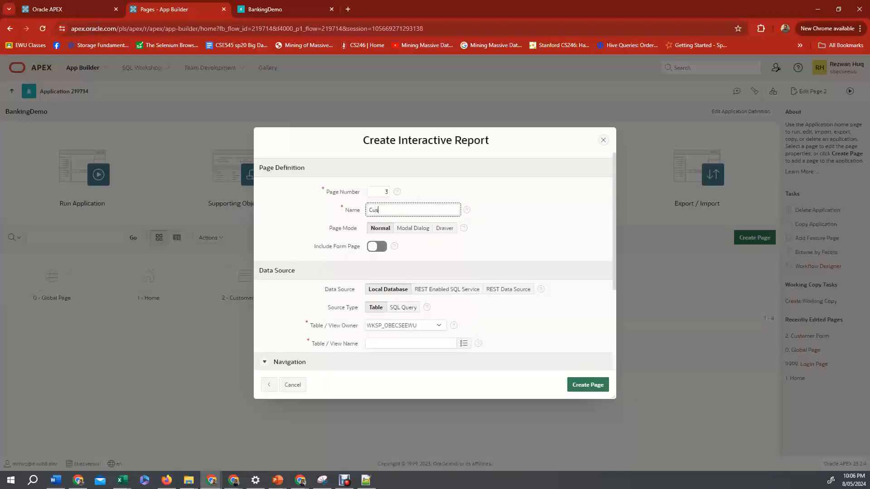
pyautogui.write('tomer Report')
pyautogui.scroll(-1, 434, 263)
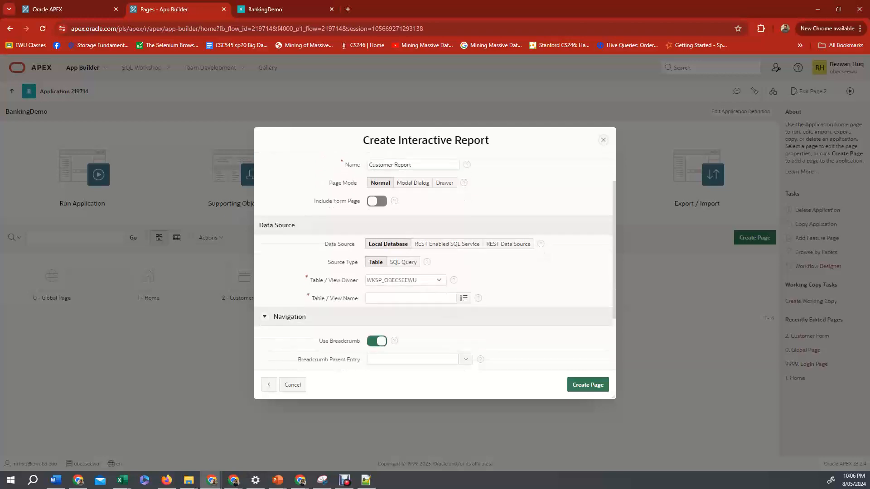
pyautogui.scroll(1, 434, 263)
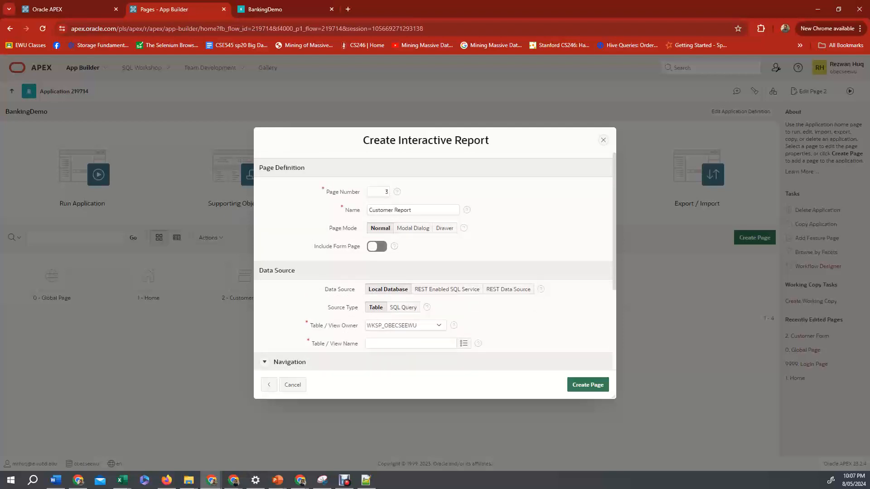
pyautogui.scroll(-1, 434, 261)
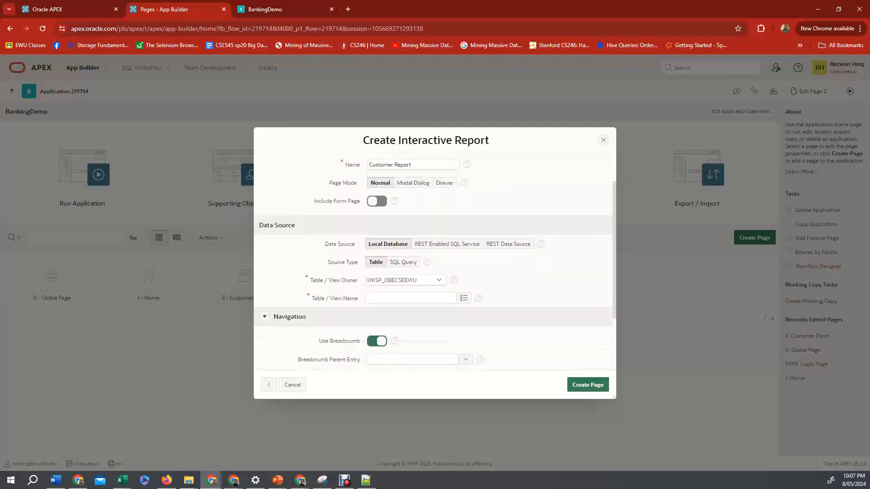
pyautogui.click(377, 201)
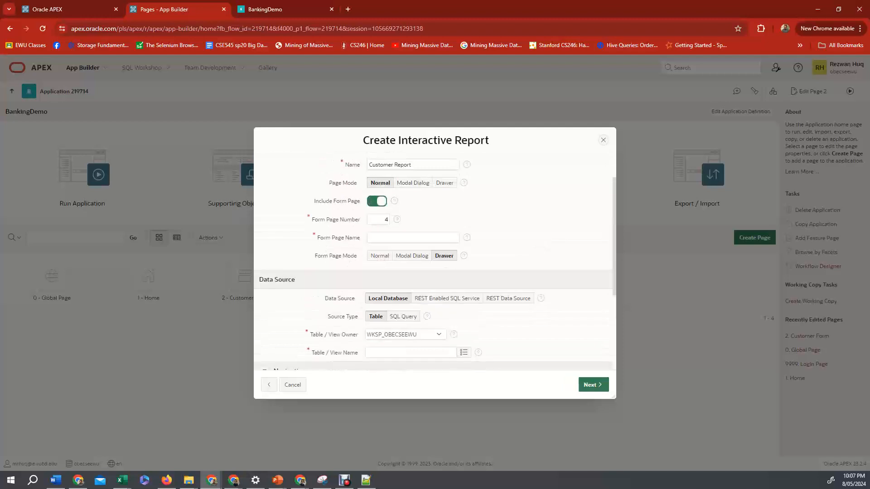
pyautogui.press('space')
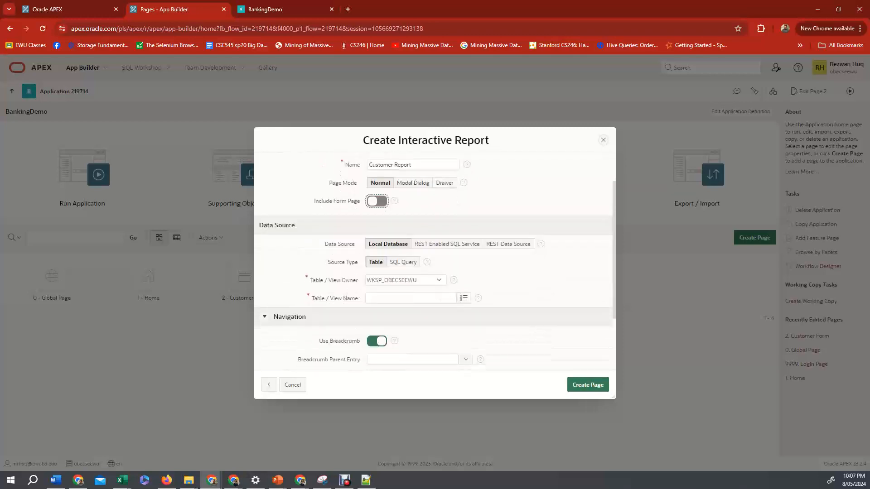
# Set the report's source table to CUSTOMER and create the page.
pyautogui.click(463, 298)
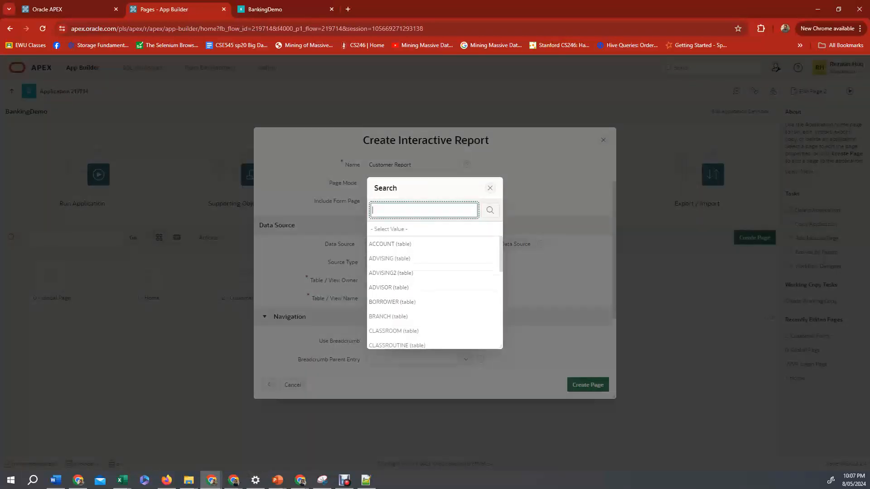
pyautogui.scroll(-5, 432, 282)
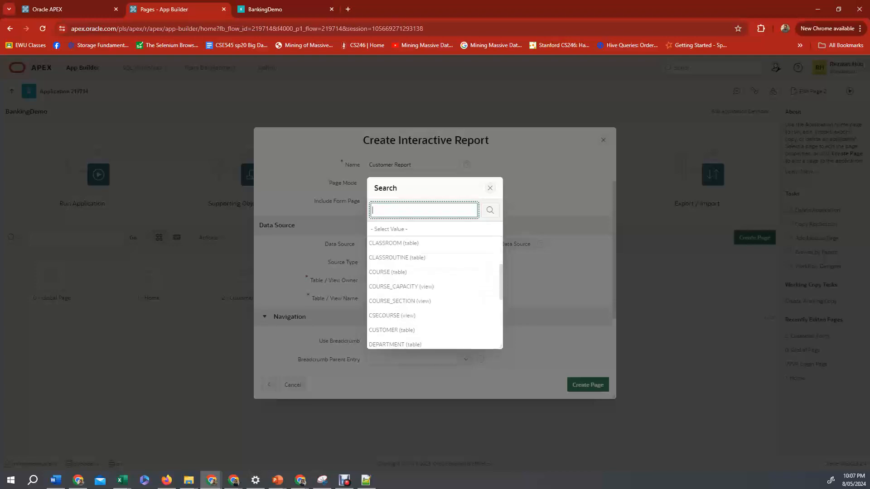
pyautogui.click(392, 282)
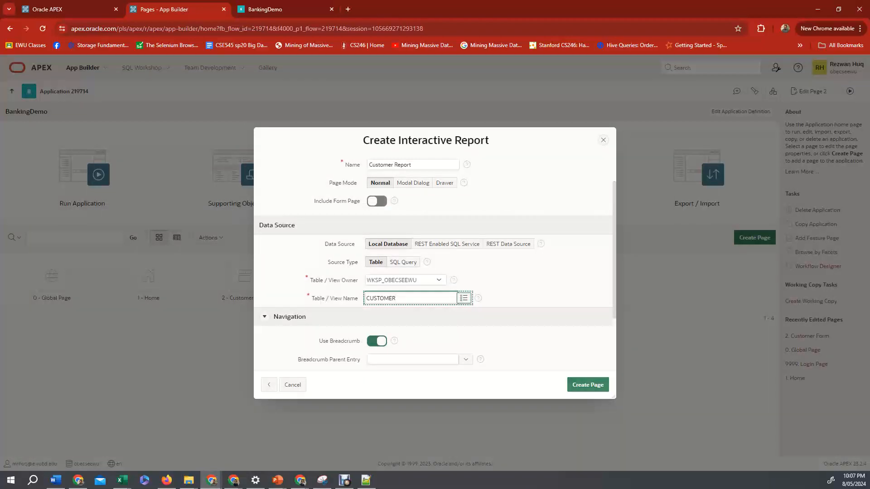
pyautogui.click(587, 384)
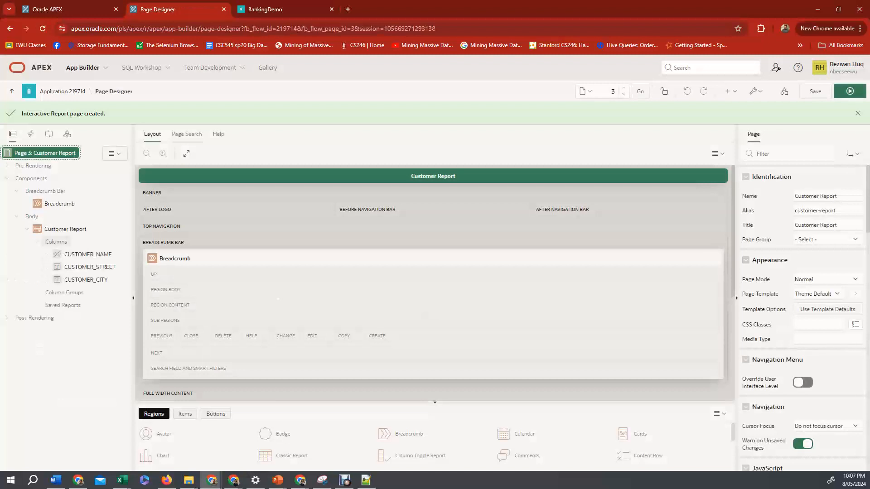
# Change the CUSTOMER_NAME column's type to Plain Text and save the page.
pyautogui.click(88, 254)
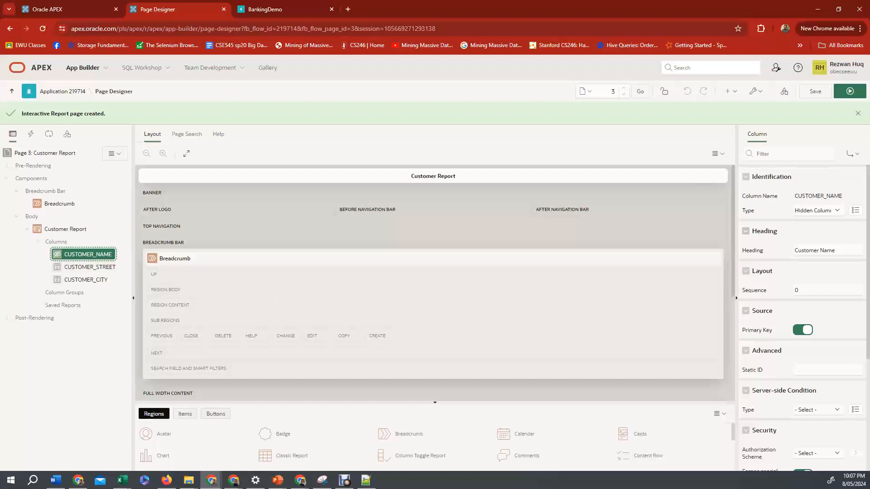
pyautogui.click(818, 211)
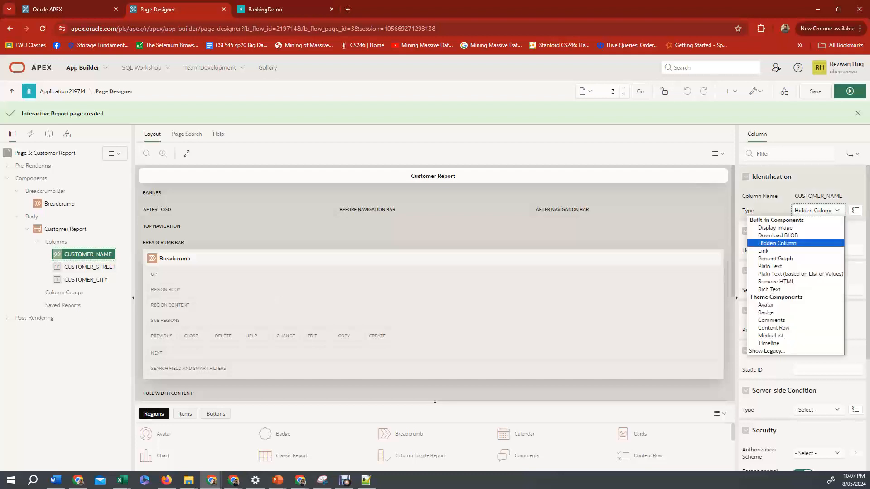
pyautogui.press('Down')
pyautogui.press('Down')
pyautogui.press('Down')
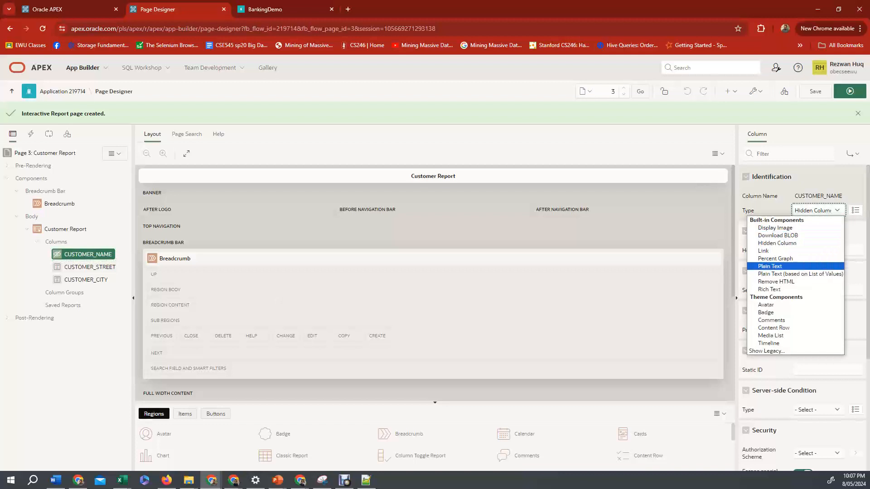
pyautogui.press('Return')
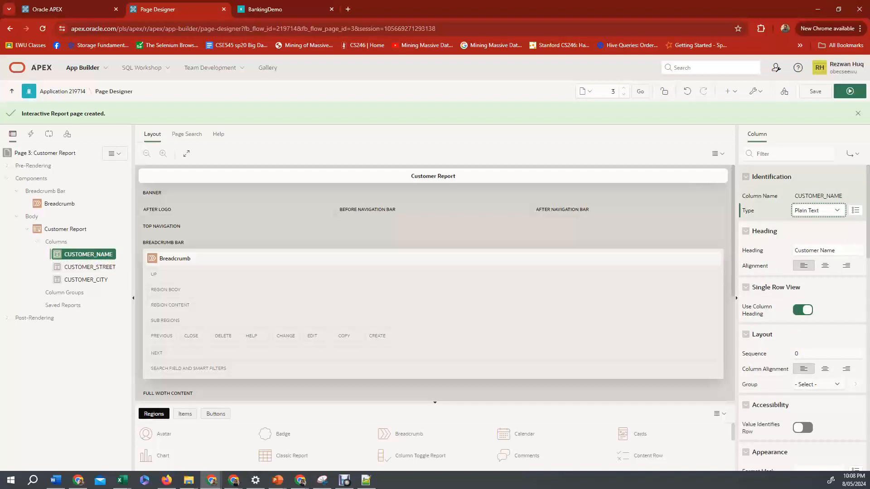
pyautogui.click(815, 92)
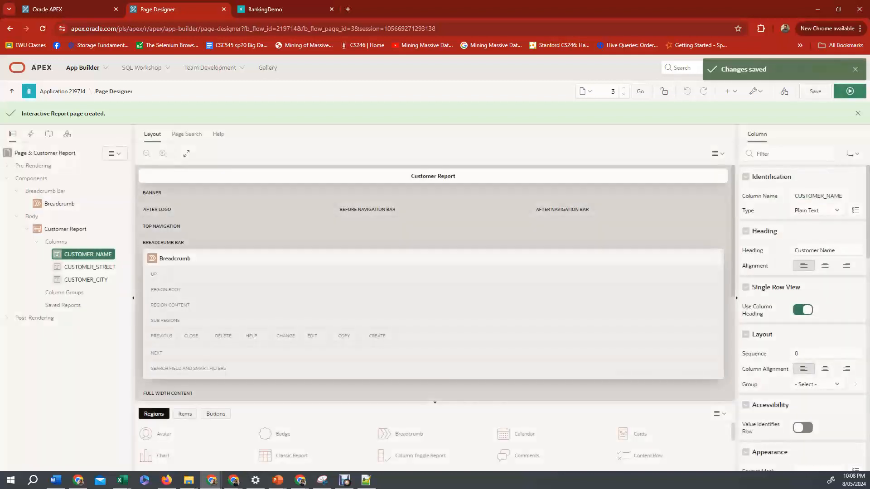
# Run the Customer Report page, then extend the builder session and return to the application's home.
pyautogui.click(850, 91)
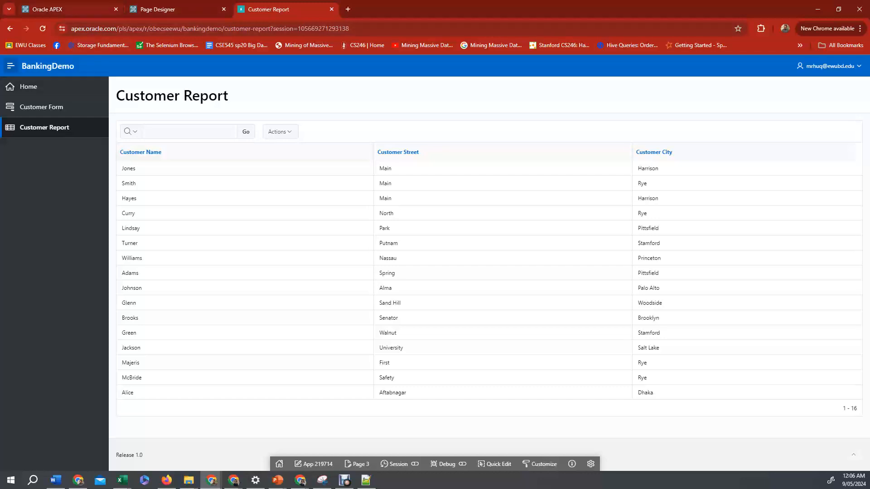
pyautogui.click(177, 9)
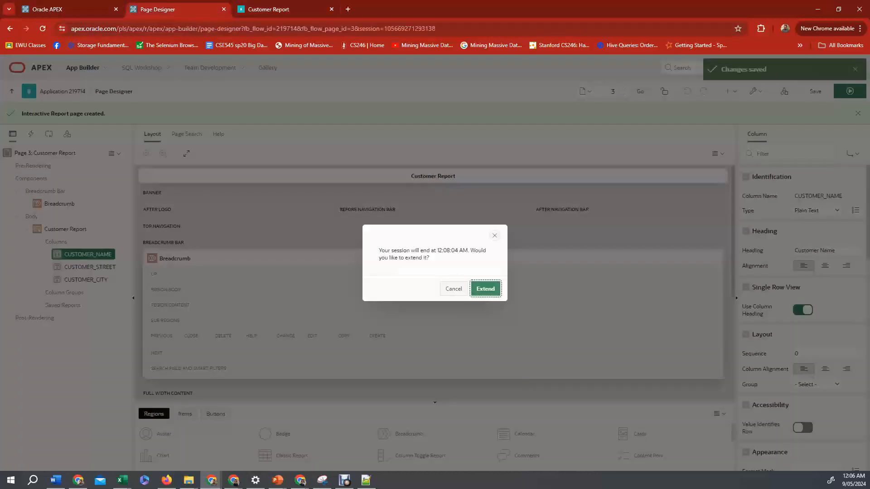
pyautogui.press('Return')
pyautogui.click(64, 91)
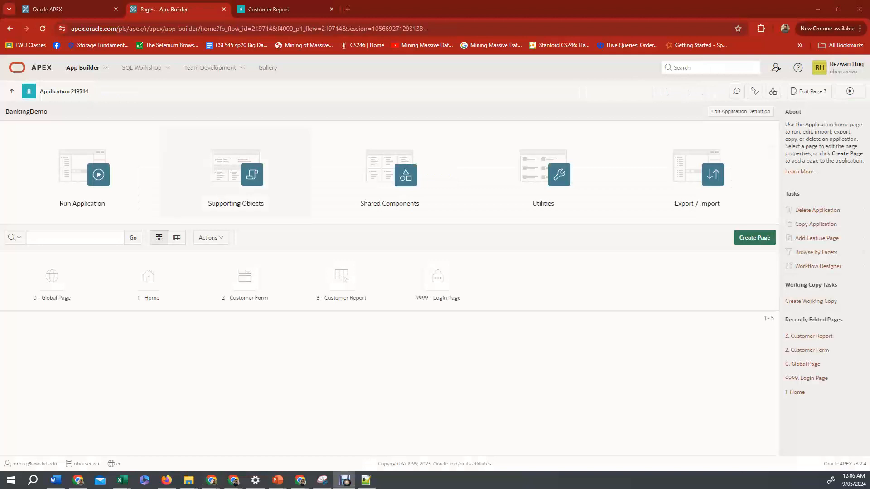
# Start an Interactive Report page named Account Information with Include Form Page enabled.
pyautogui.click(754, 237)
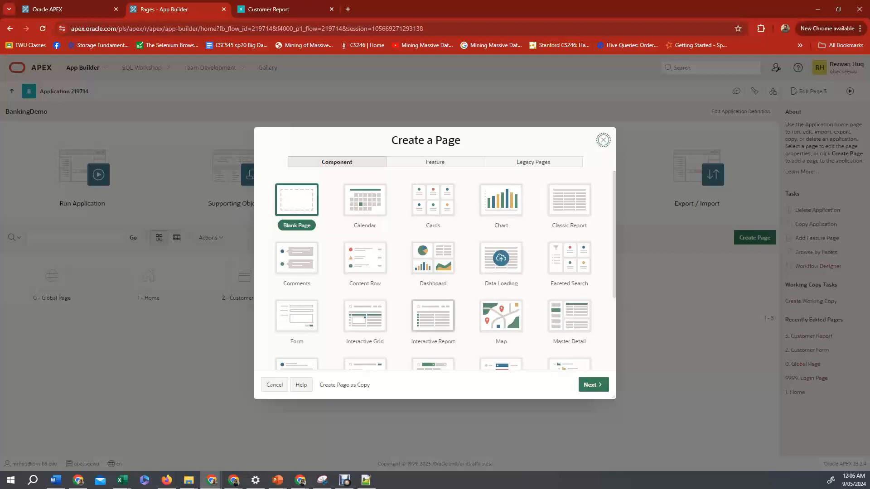
pyautogui.click(433, 316)
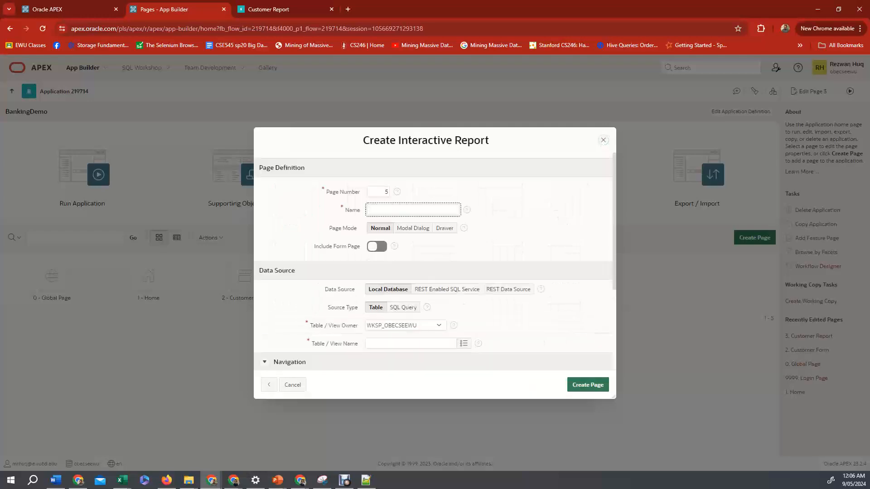
pyautogui.write('Account Information')
pyautogui.click(377, 246)
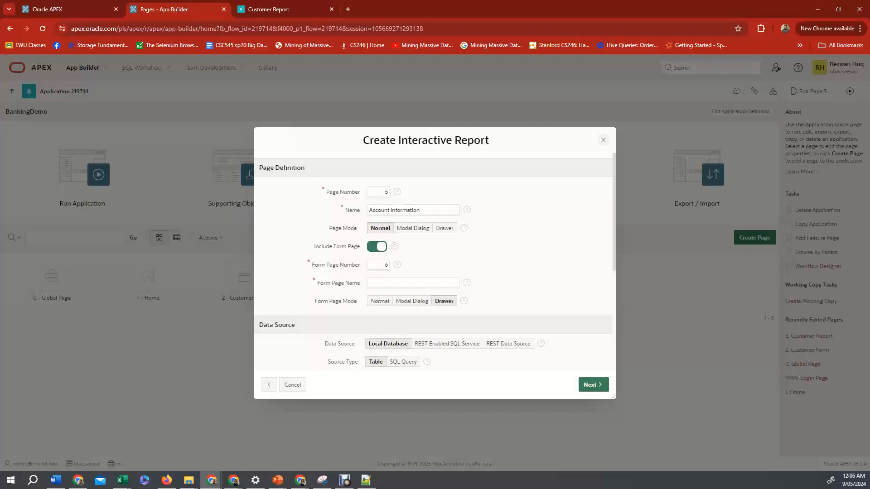
# Name the form page Account Form, pick the ACCOUNT table and create the report and form pages.
pyautogui.click(413, 283)
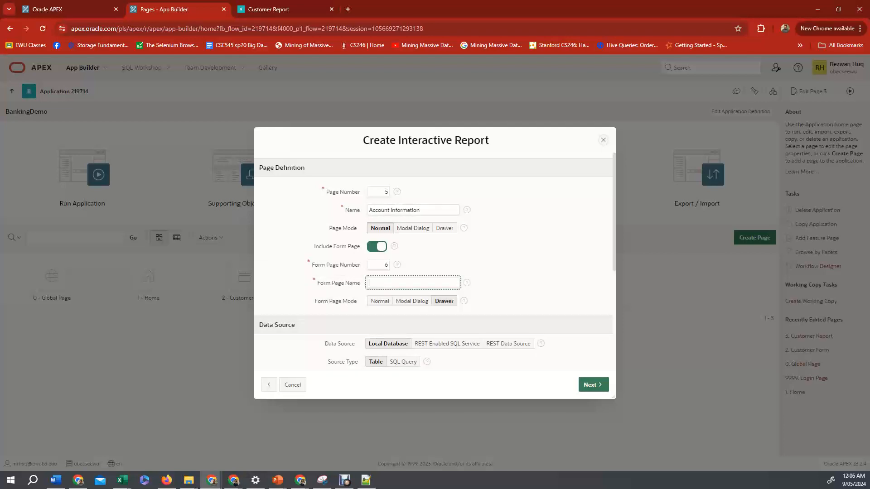
pyautogui.write('Account Form')
pyautogui.scroll(-4, 433, 263)
pyautogui.click(463, 217)
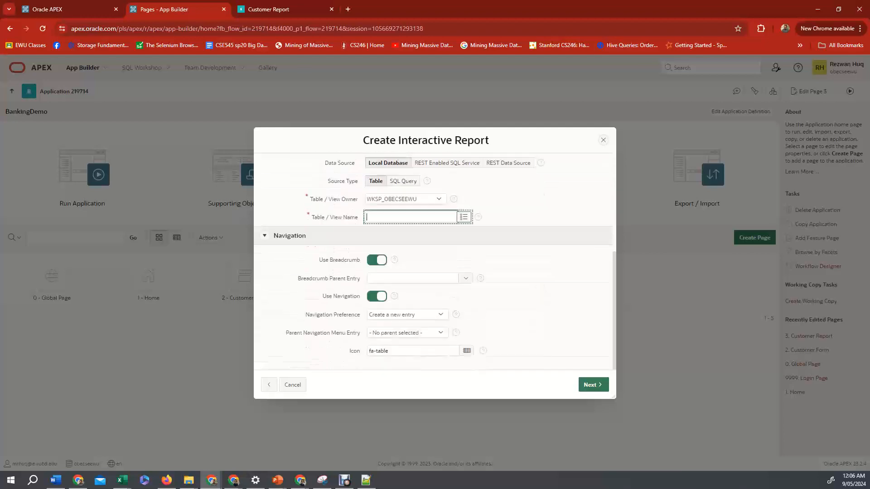
pyautogui.press('Return')
pyautogui.click(594, 385)
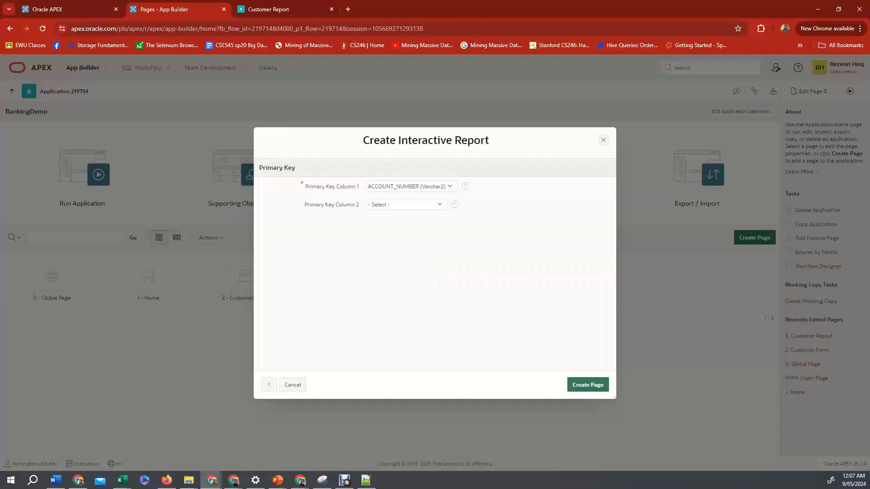
pyautogui.click(588, 385)
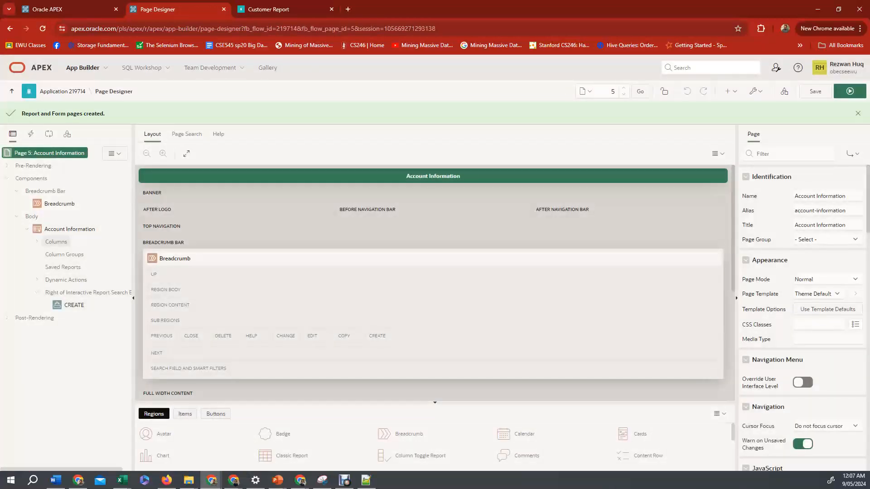
# Change the ACCOUNT_NUMBER column's type to Plain Text and save the page.
pyautogui.click(90, 255)
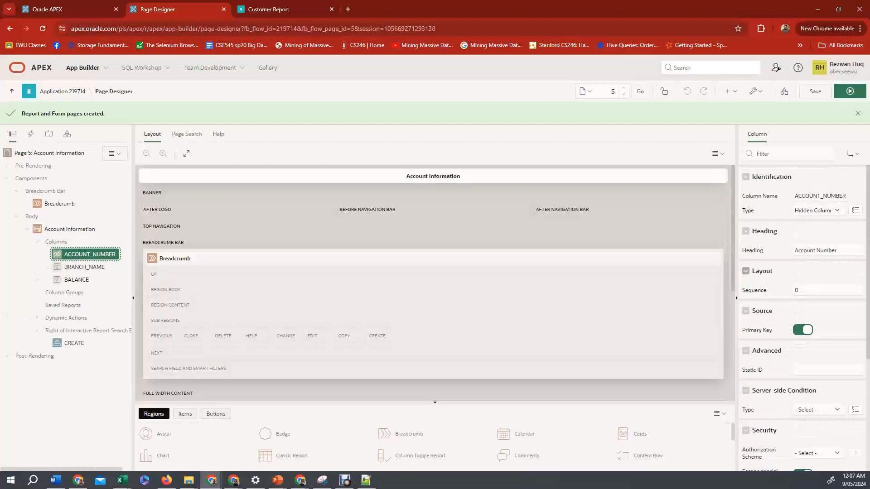
pyautogui.click(818, 210)
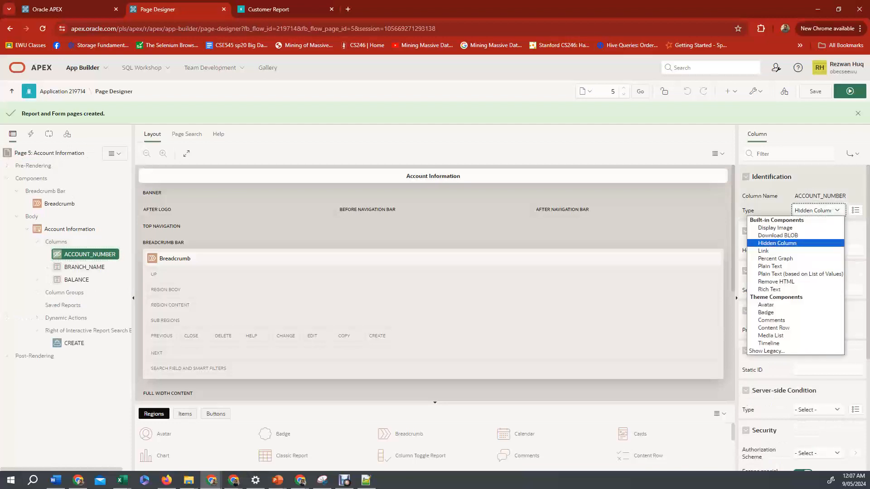
pyautogui.press('Down')
pyautogui.press('Down')
pyautogui.press('Down')
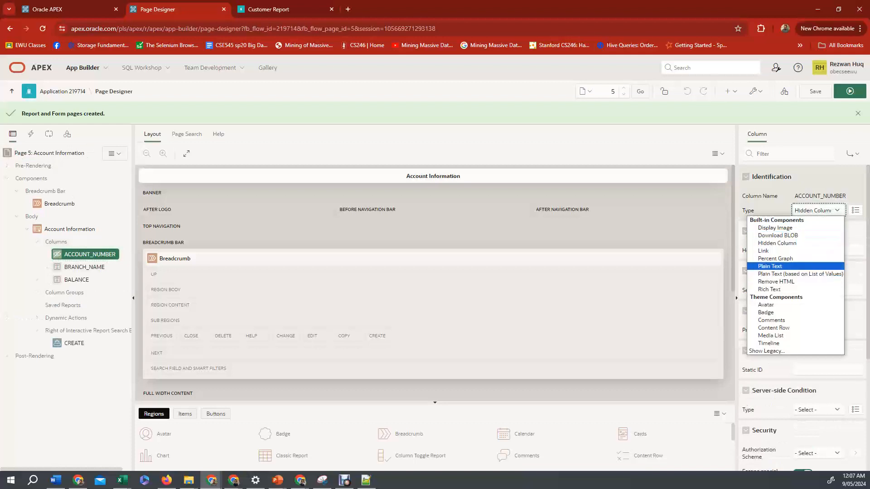
pyautogui.press('Return')
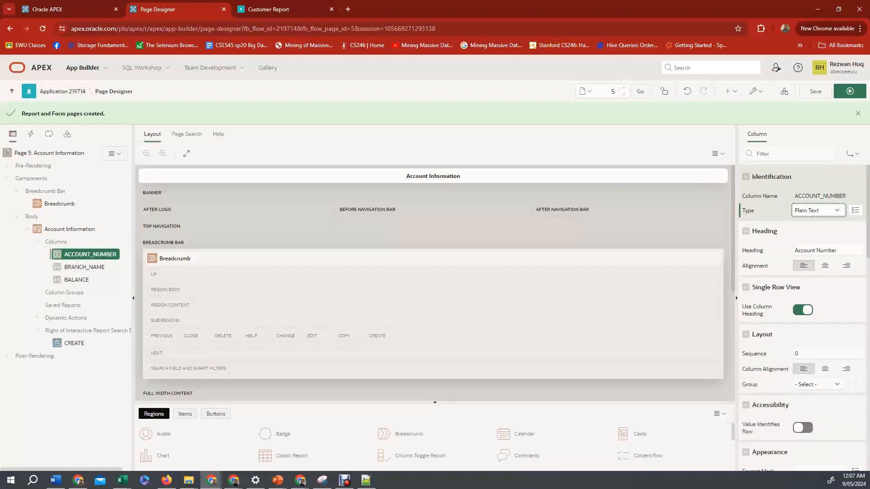
pyautogui.click(815, 92)
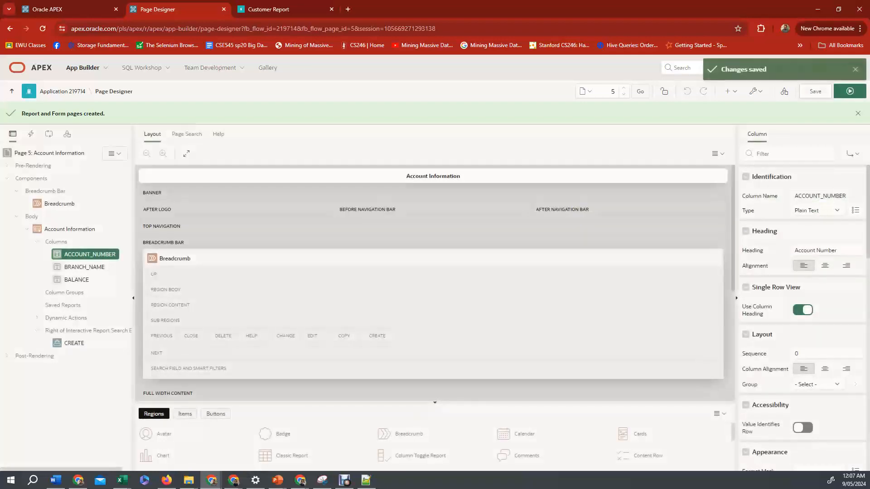
# Run the Account Information page and open the first account's edit form.
pyautogui.click(850, 92)
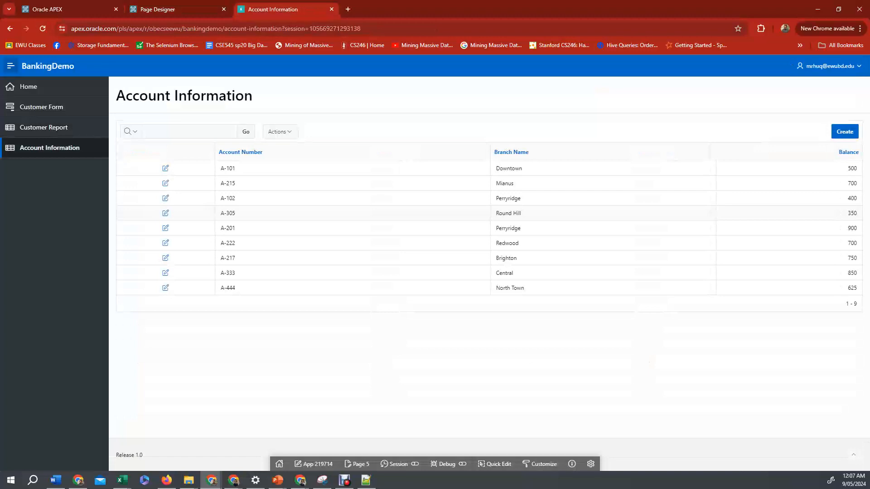
pyautogui.click(166, 168)
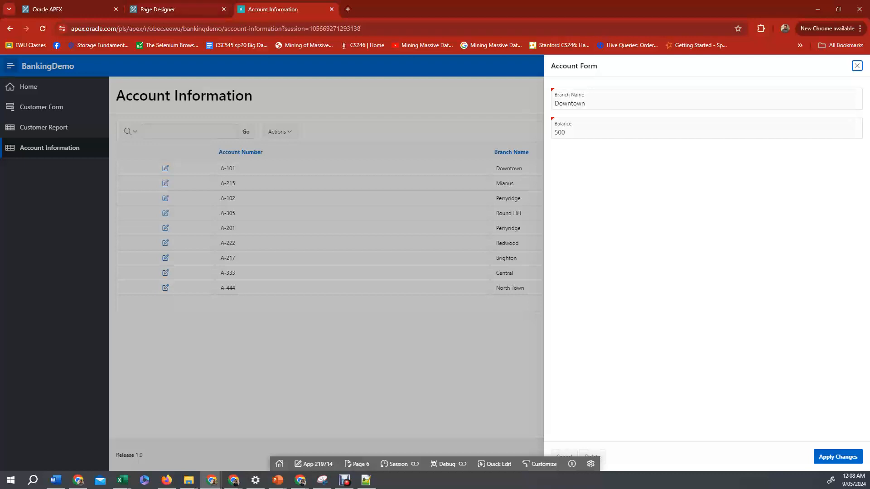
# Return to the application's home in the builder and open the Account Form page for editing.
pyautogui.click(158, 9)
pyautogui.click(62, 91)
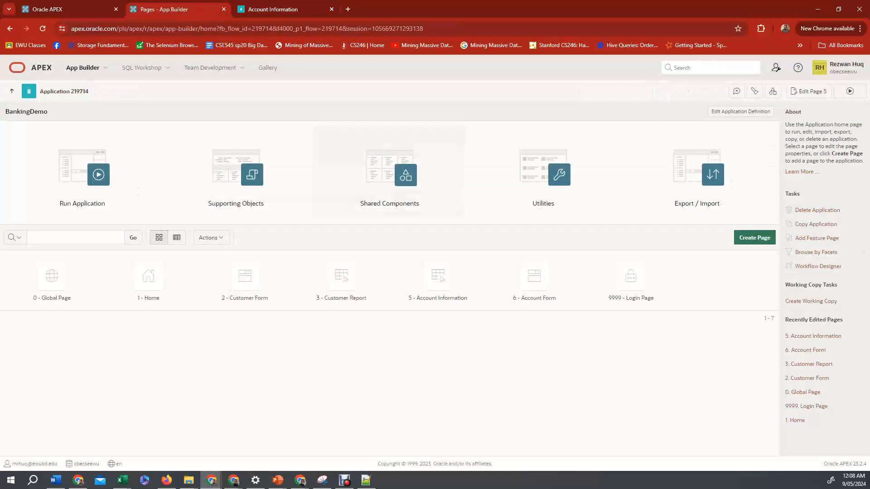
pyautogui.click(534, 277)
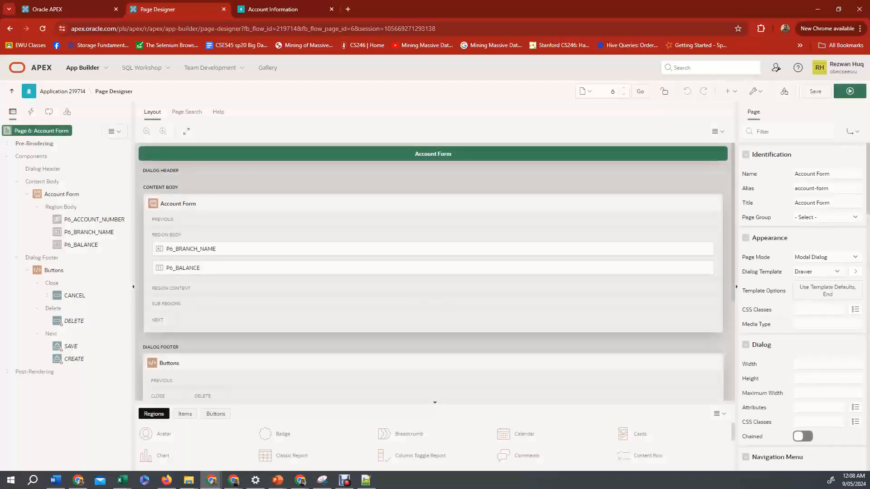
# Change P6_ACCOUNT_NUMBER's type to Text Field, label it Account Number, and save the page.
pyautogui.click(95, 220)
pyautogui.click(815, 188)
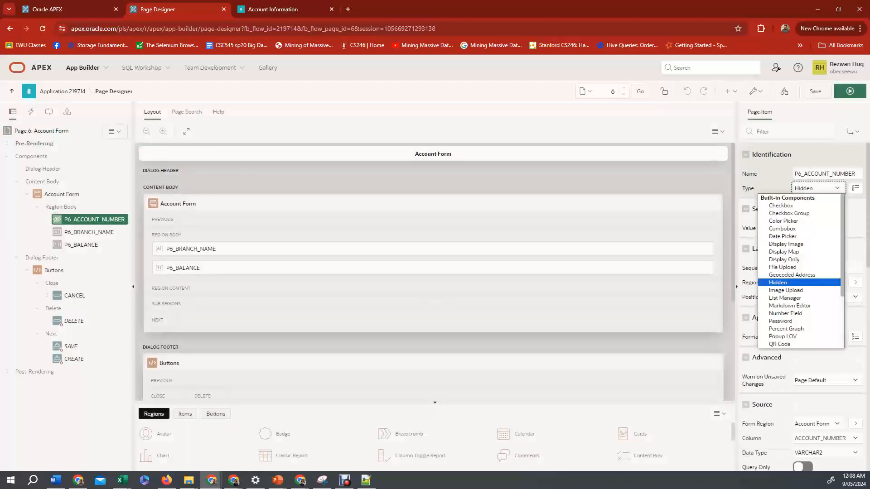
pyautogui.scroll(-3, 799, 298)
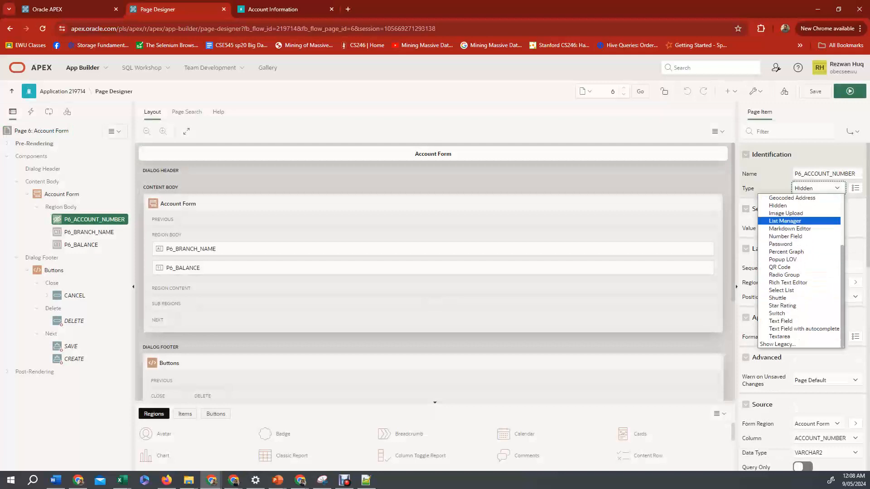
pyautogui.press('Return')
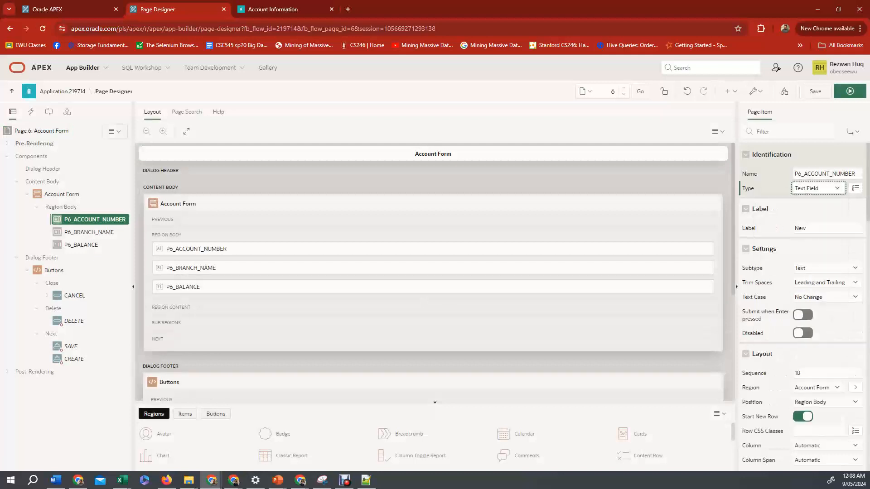
pyautogui.press('Tab')
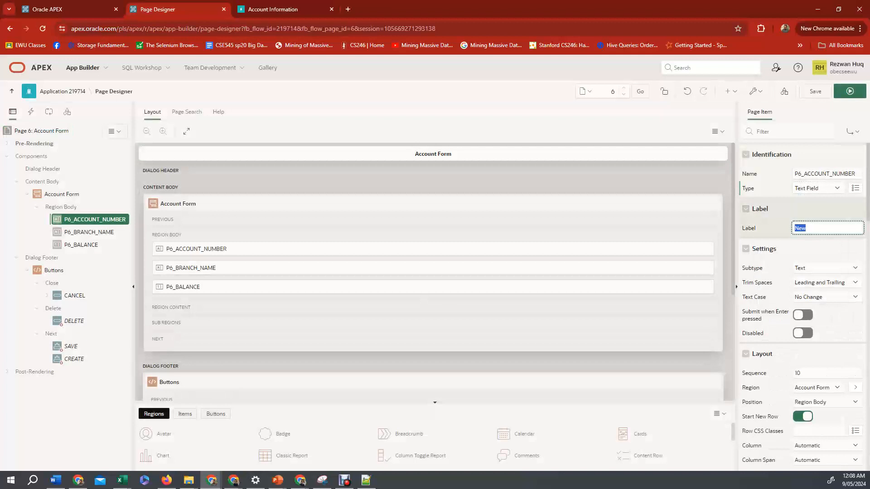
pyautogui.write('Account Number')
pyautogui.click(815, 91)
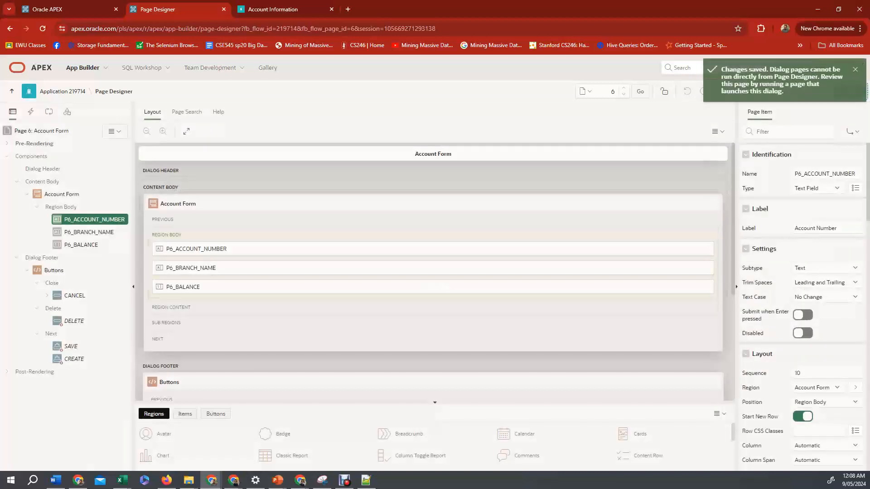
# Reload the running Account Information page and open the first account's edit form.
pyautogui.click(63, 91)
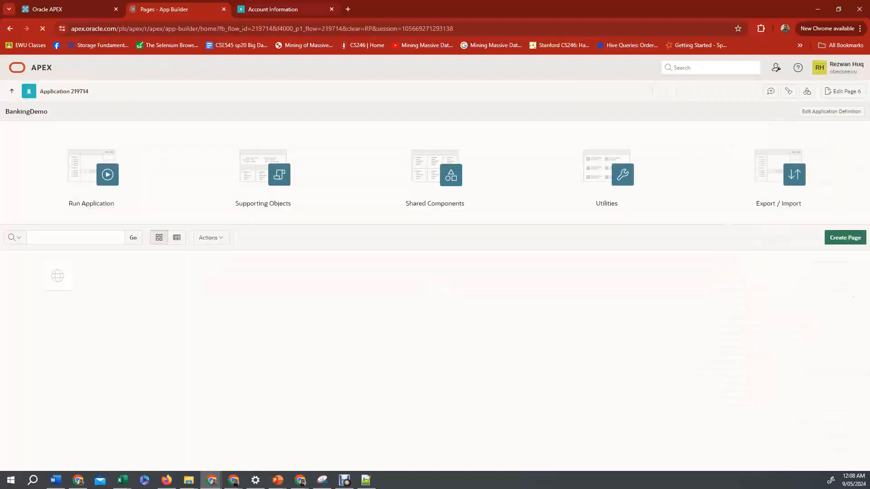
pyautogui.click(273, 9)
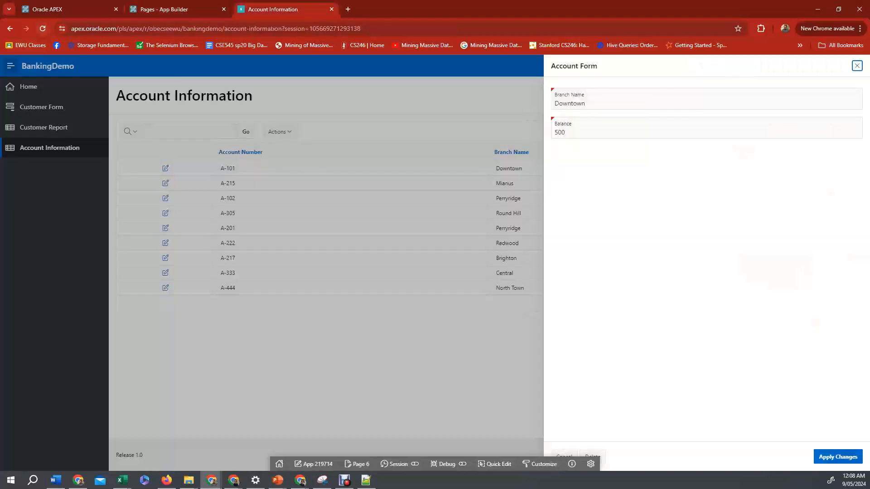
pyautogui.click(43, 29)
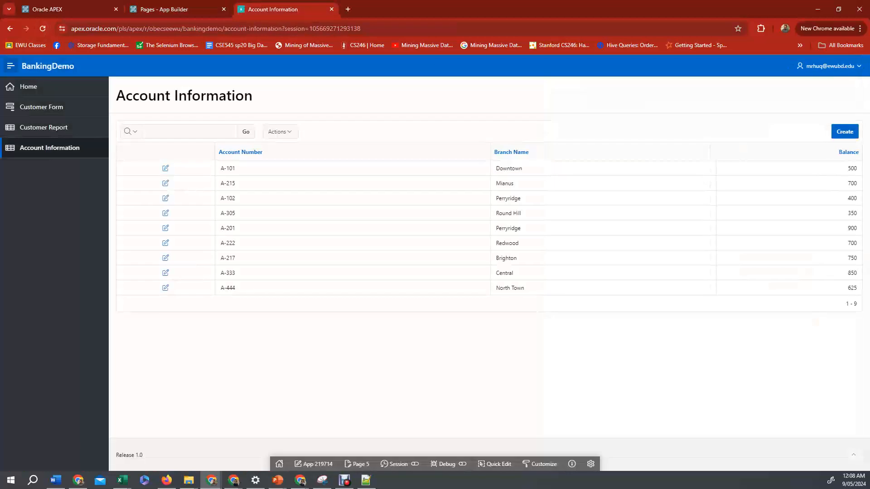
pyautogui.click(165, 168)
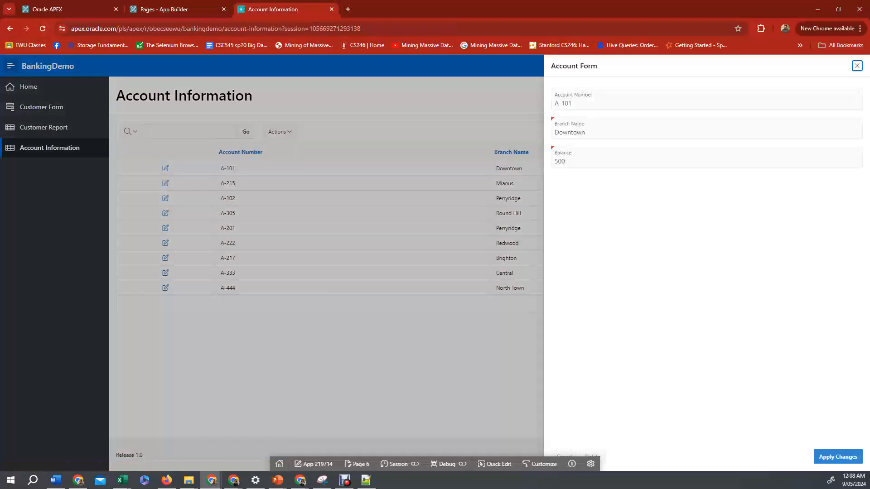
# Step through the edit form's Account Number, Branch Name and Balance fields, then close the dialog.
pyautogui.press('Tab')
pyautogui.press('Tab')
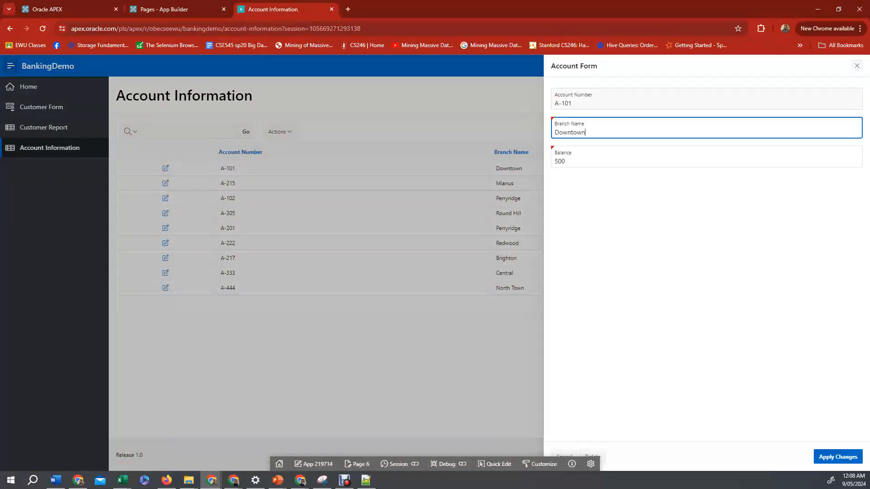
pyautogui.hotkey('shift', 'Tab')
pyautogui.hotkey('shift', 'Tab')
pyautogui.press('Tab')
pyautogui.press('Tab')
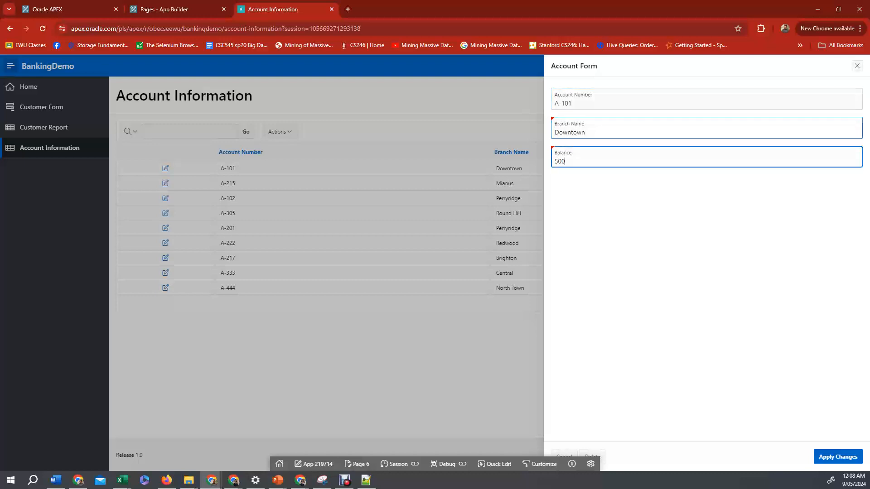
pyautogui.hotkey('shift', 'Tab')
pyautogui.hotkey('shift', 'Tab')
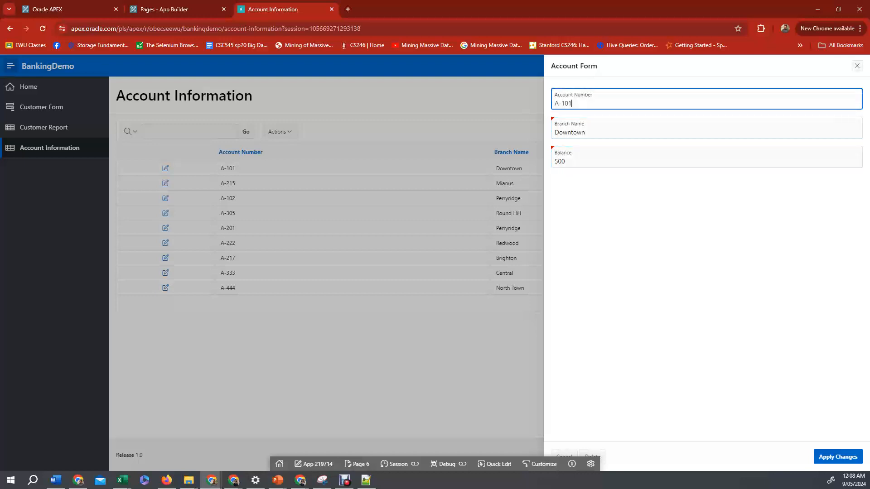
pyautogui.click(857, 66)
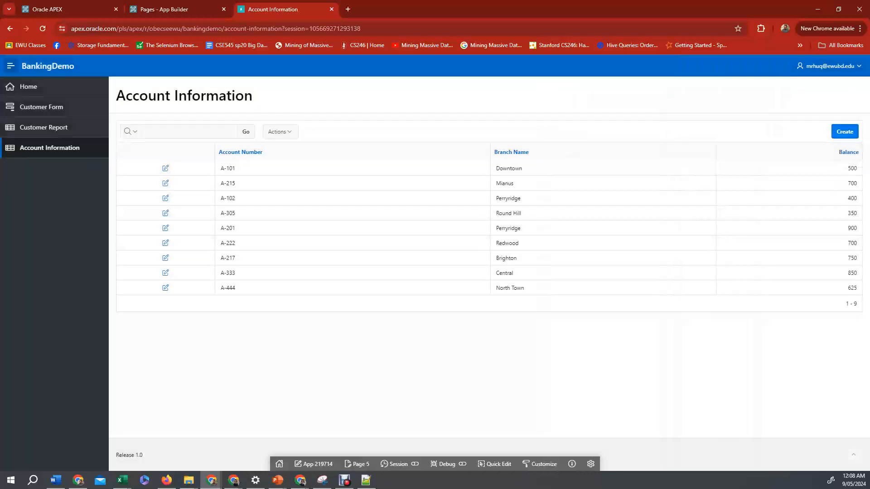
# Start creating a new account numbered A-555, then close the form without creating it.
pyautogui.click(844, 132)
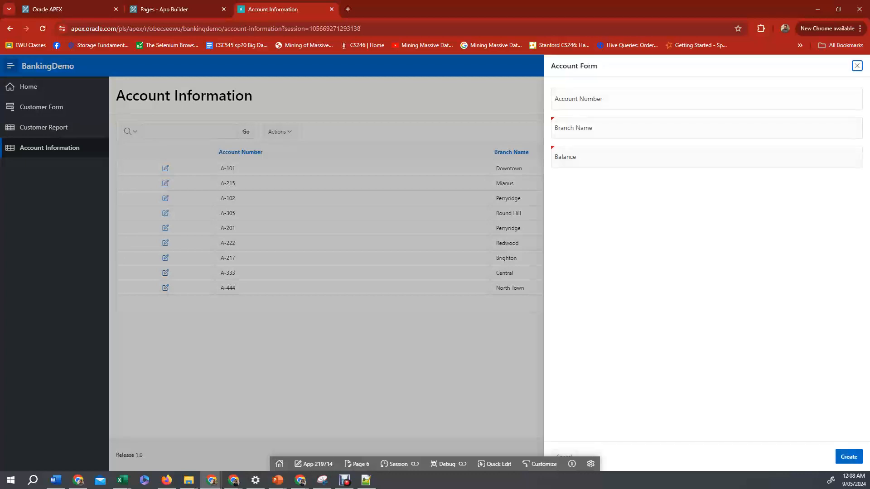
pyautogui.write('A')
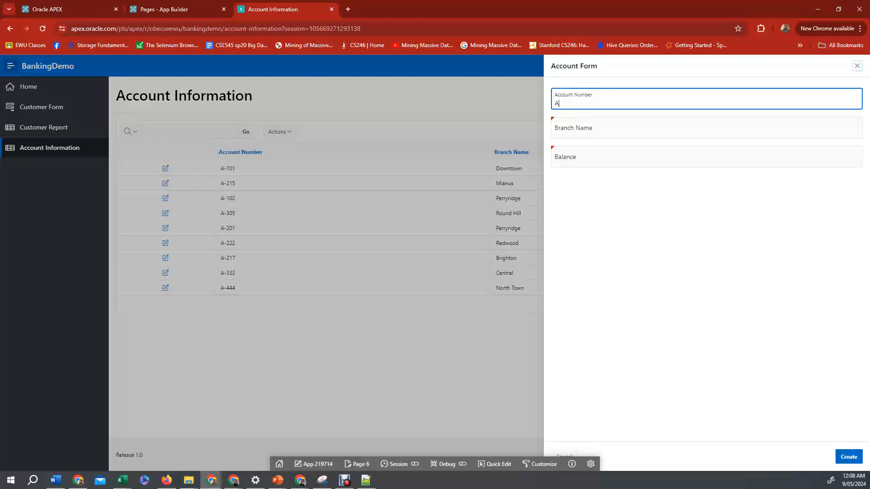
pyautogui.write('-555')
pyautogui.press('Tab')
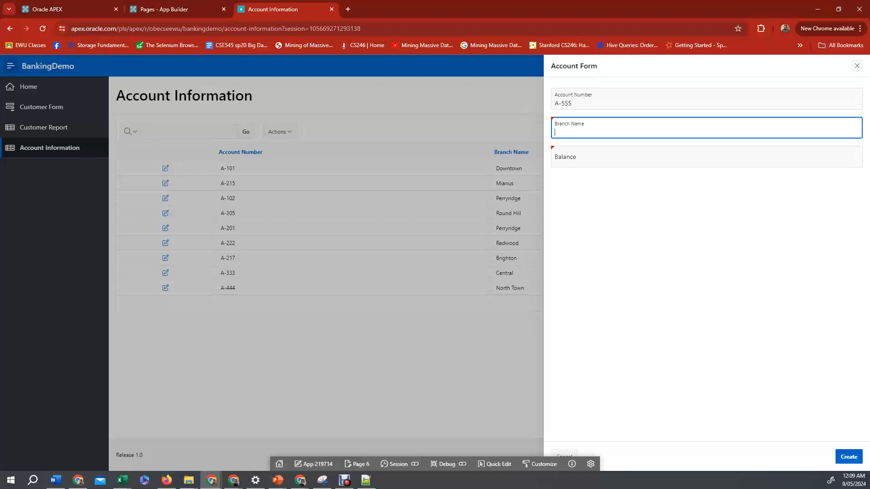
pyautogui.click(857, 66)
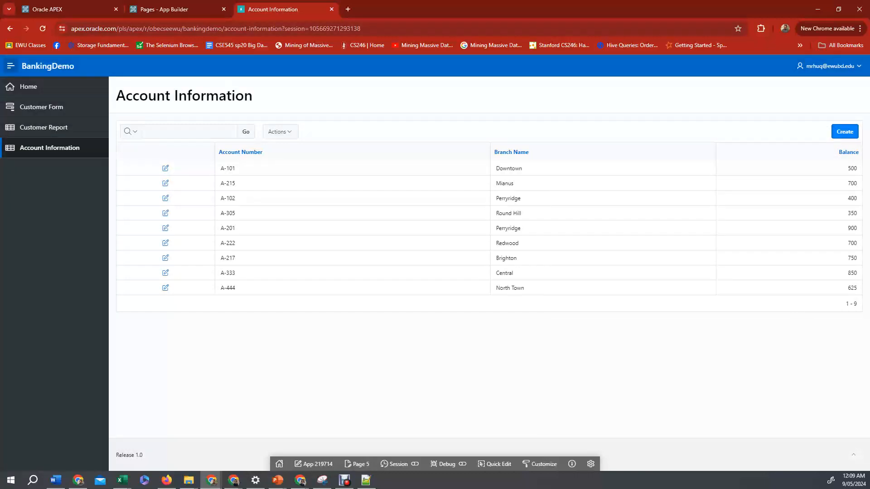
# Open the Account Form page in the builder and change P6_BRANCH_NAME's type to Select List.
pyautogui.click(174, 10)
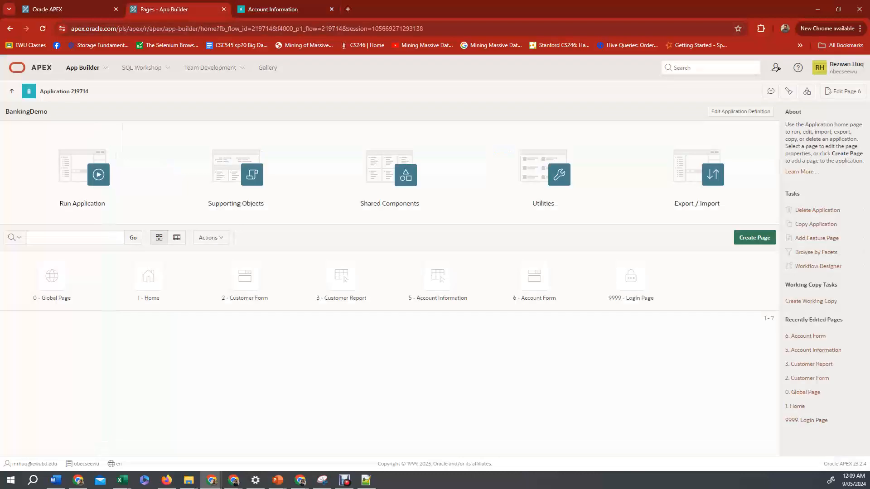
pyautogui.click(534, 279)
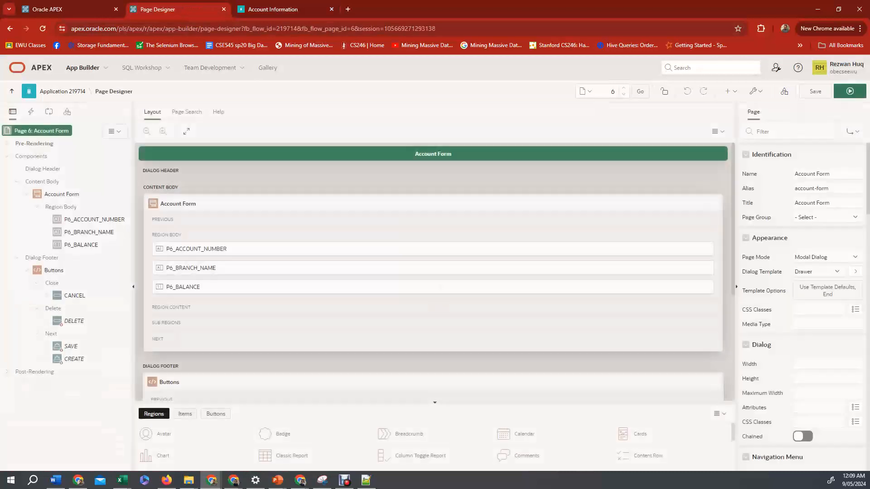
pyautogui.click(89, 232)
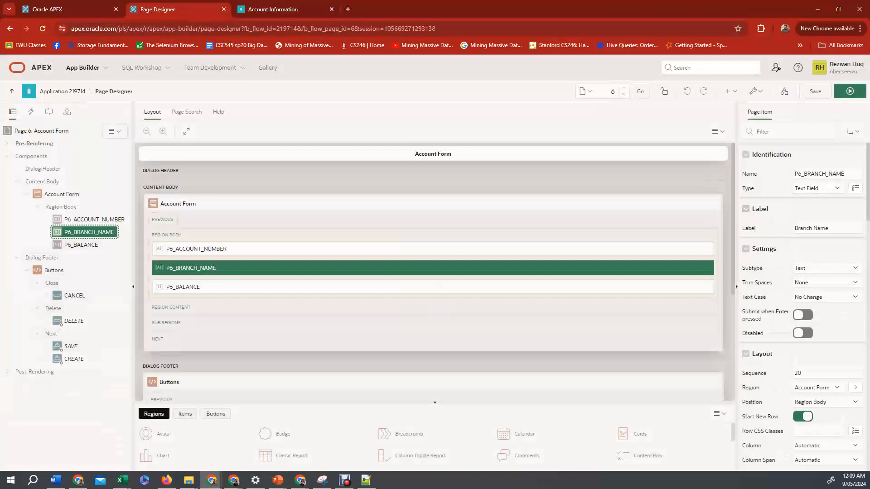
pyautogui.click(817, 188)
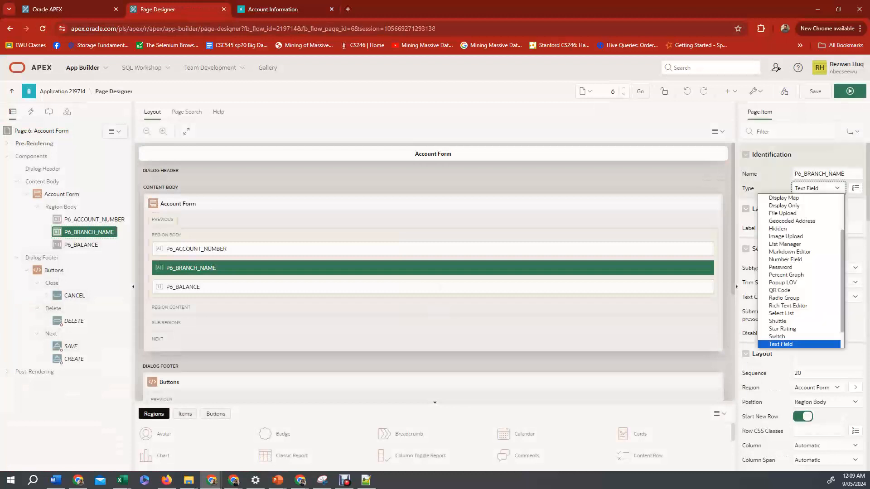
pyautogui.press('Down')
pyautogui.press('Down')
pyautogui.press('Down')
pyautogui.press('Down')
pyautogui.press('Down')
pyautogui.press('Down')
pyautogui.press('Return')
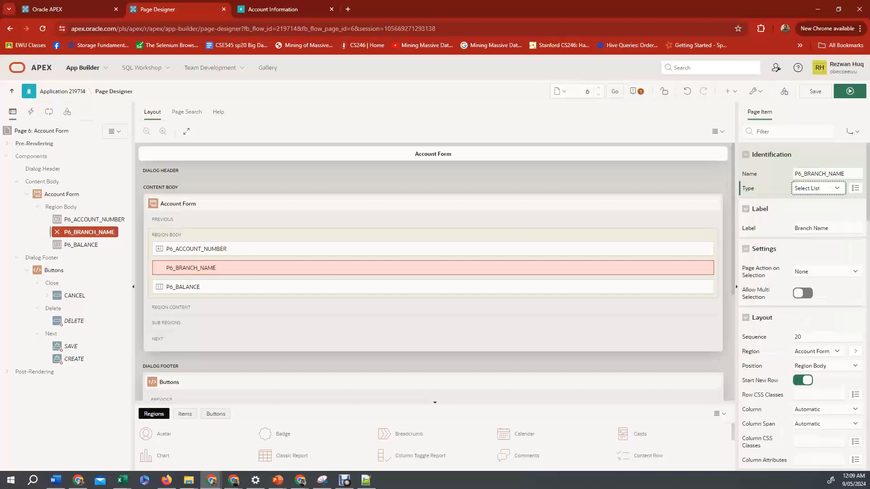
# Set the branch name's list of values to the SQL query SELECT branch_name as display, branch_name as target FROM branch;.
pyautogui.scroll(-7, 802, 308)
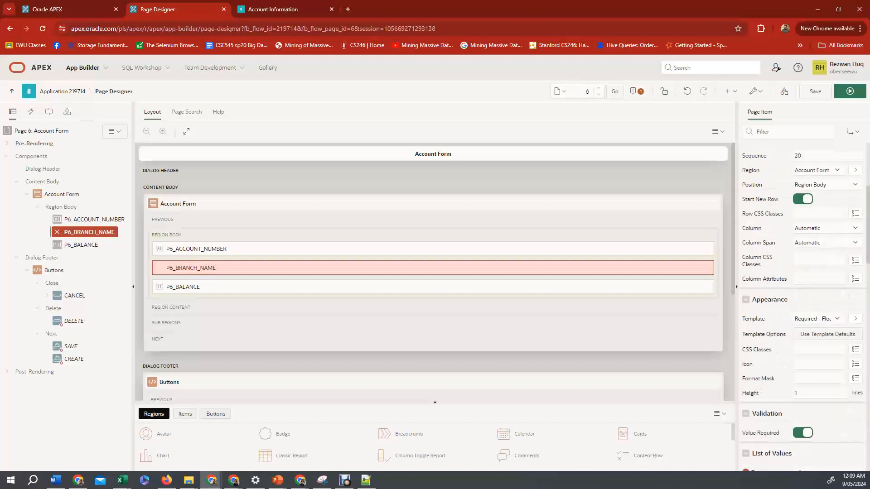
pyautogui.scroll(-1, 802, 308)
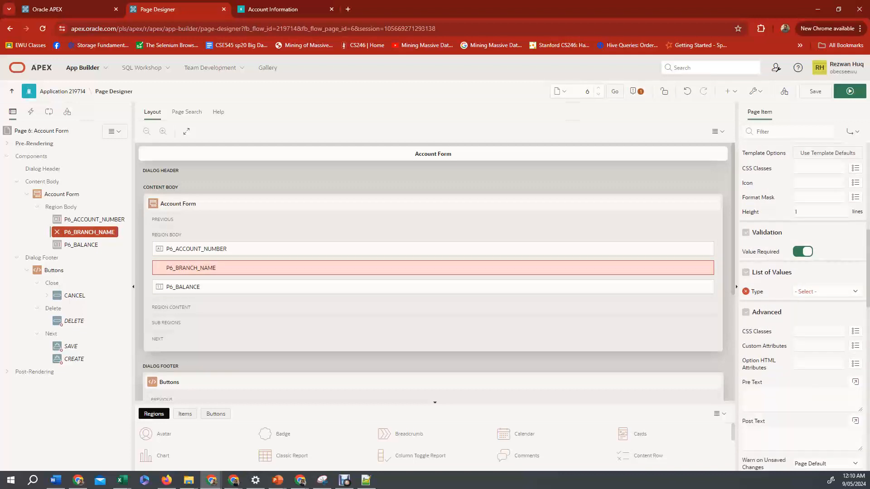
pyautogui.click(827, 291)
pyautogui.press('Return')
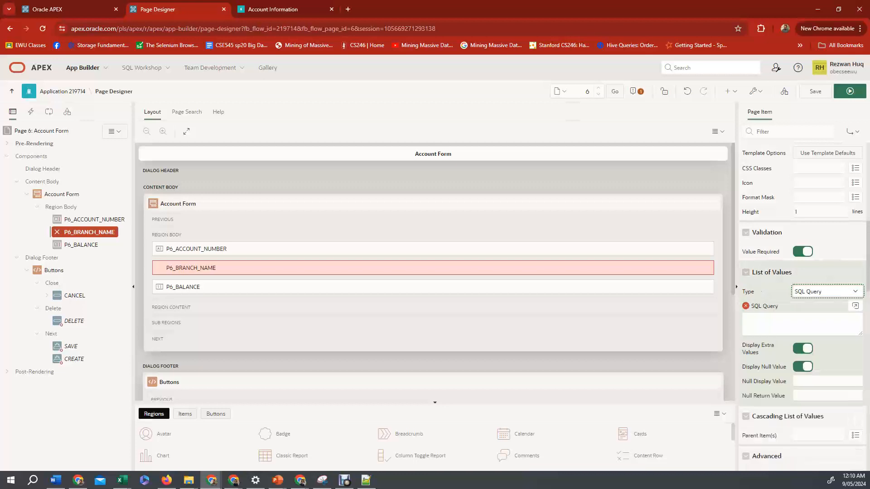
pyautogui.click(855, 306)
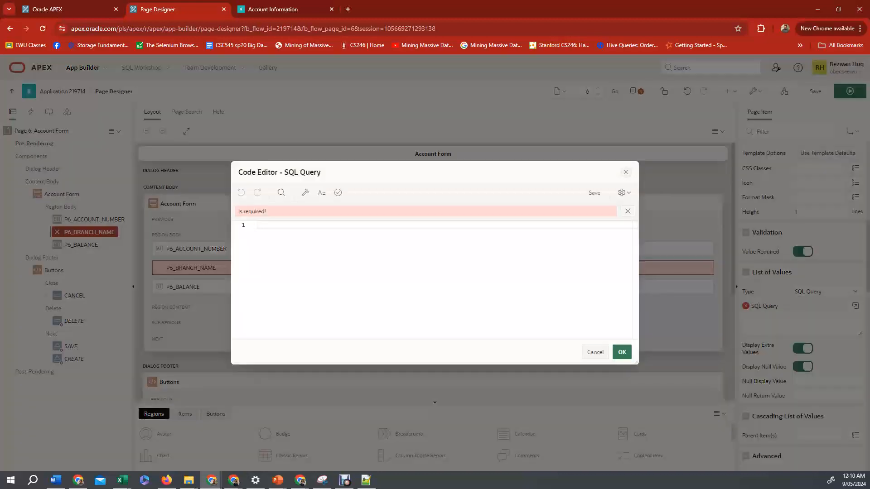
pyautogui.write('SELECT branch')
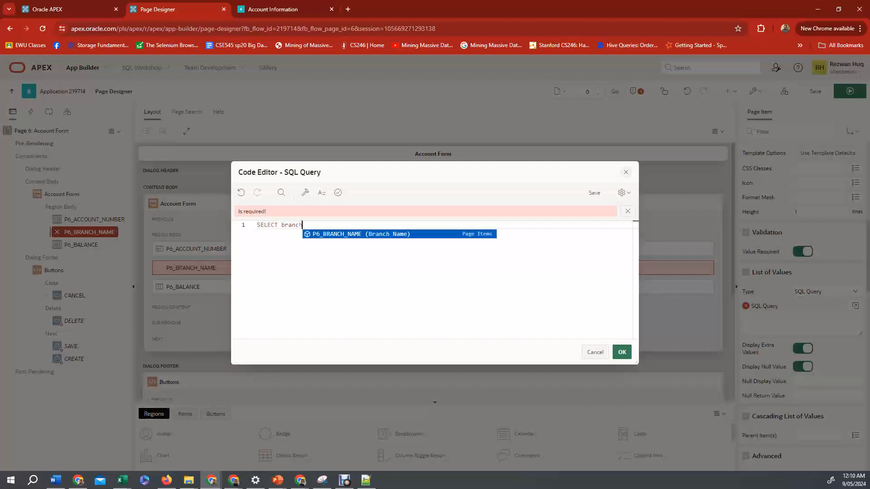
pyautogui.write('_name a')
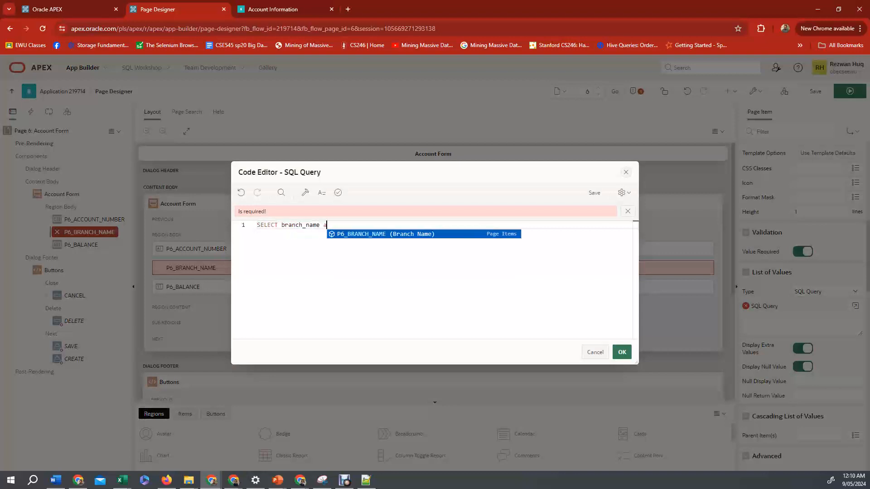
pyautogui.write('s display')
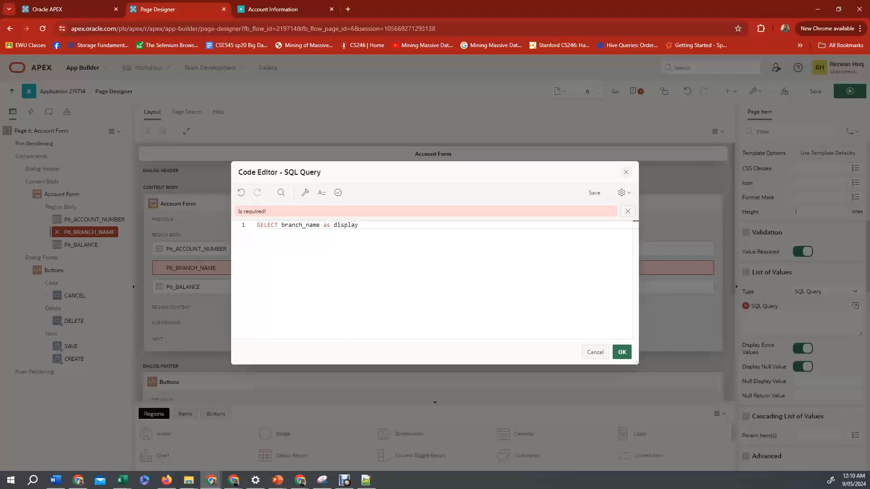
pyautogui.write(', branch')
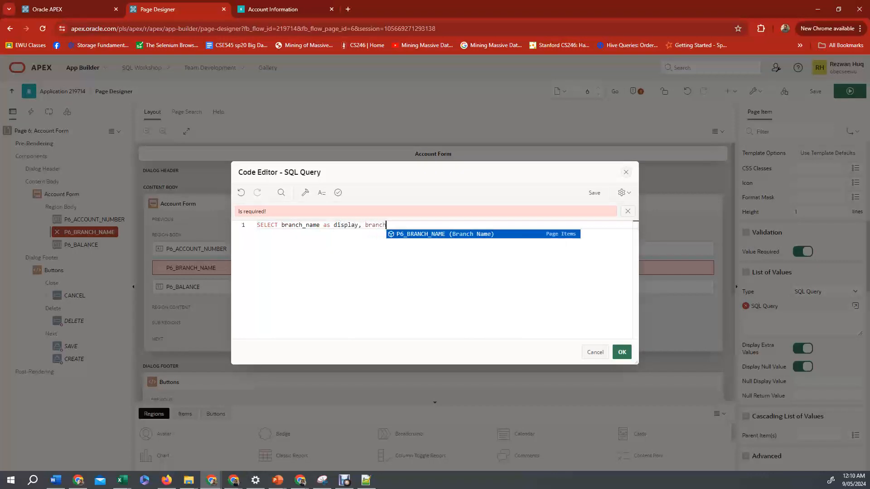
pyautogui.write('_name as ')
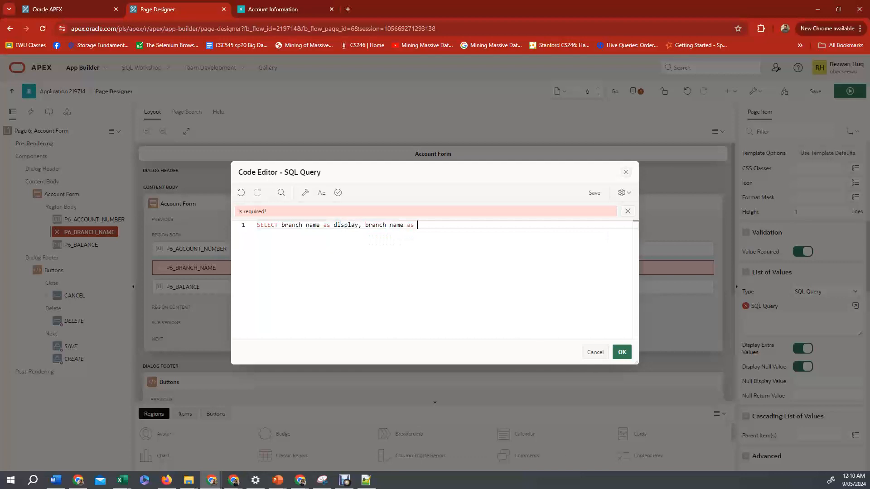
pyautogui.write('target')
pyautogui.press('Return')
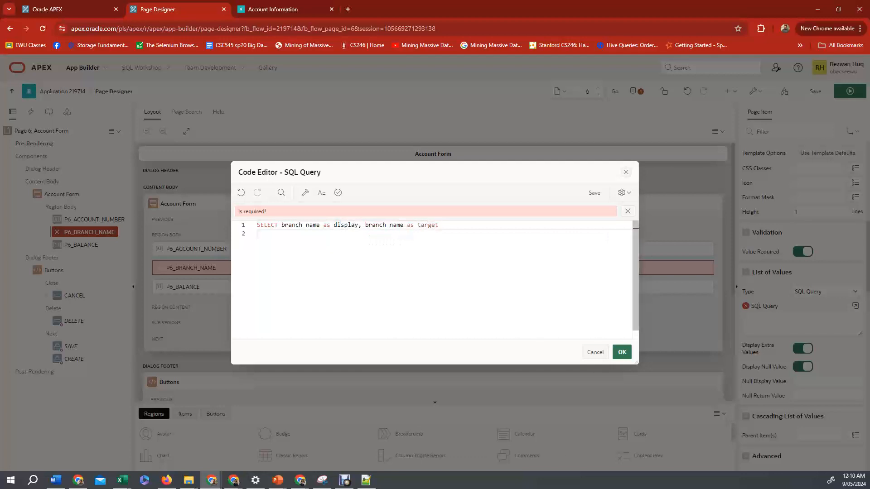
pyautogui.write('FROM branch;')
pyautogui.doubleClick(346, 225)
pyautogui.doubleClick(428, 225)
pyautogui.doubleClick(346, 226)
pyautogui.click(299, 233)
pyautogui.doubleClick(345, 225)
pyautogui.click(622, 352)
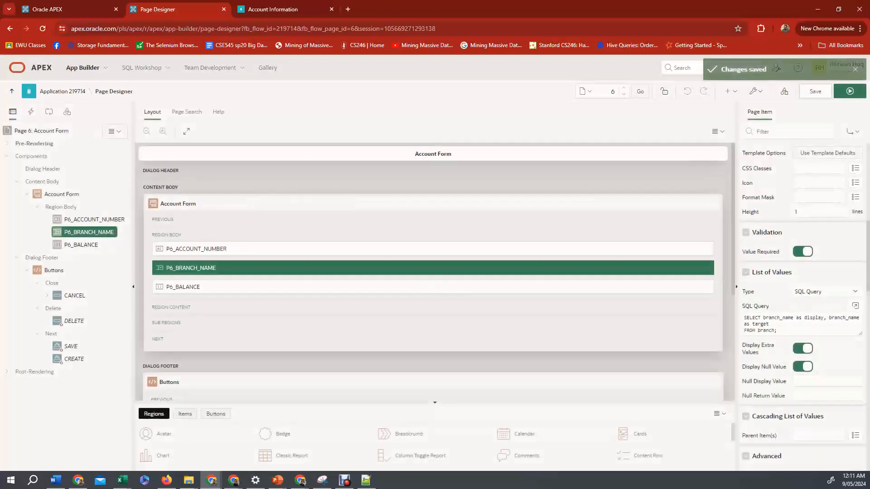
# Reload the running Account Information page and open the form for creating a new account.
pyautogui.click(281, 9)
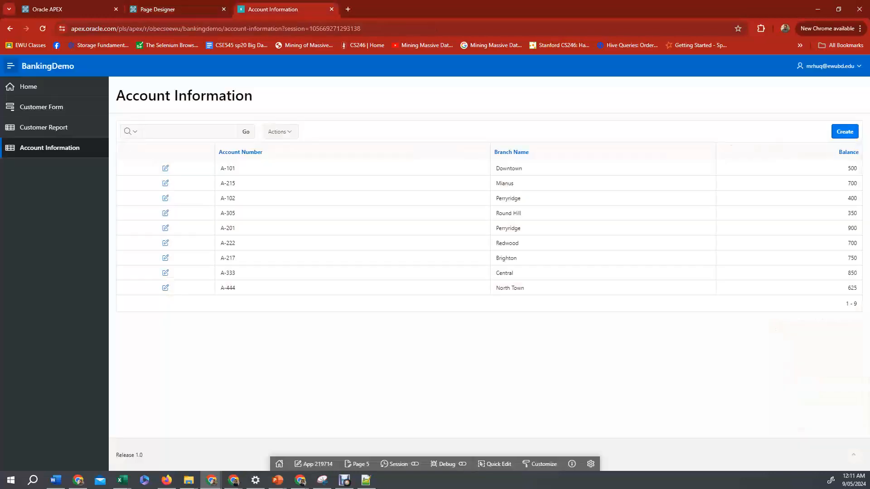
pyautogui.click(42, 29)
pyautogui.click(845, 131)
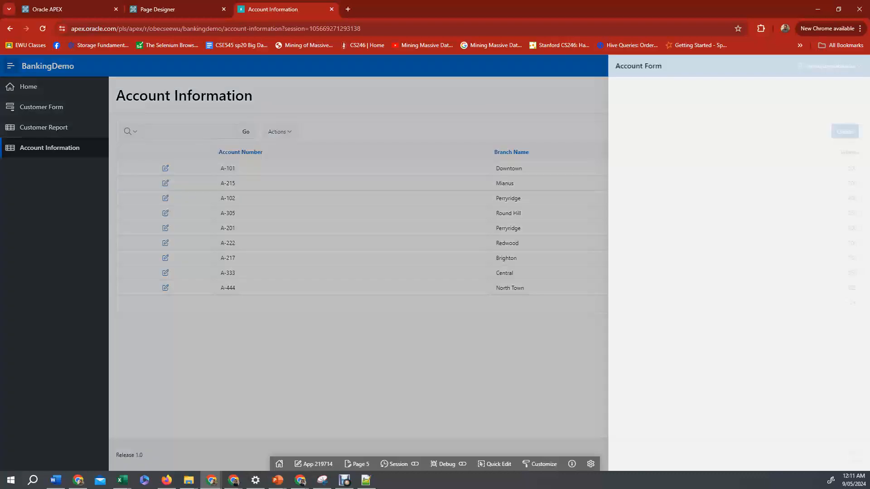
# Create a new account with its account number, the Brighton branch and a balance of 1000.
pyautogui.click(844, 128)
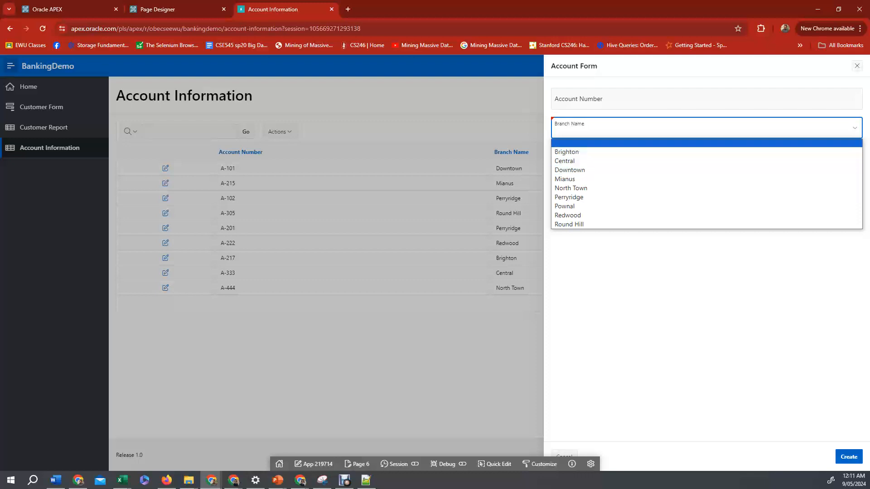
pyautogui.click(604, 99)
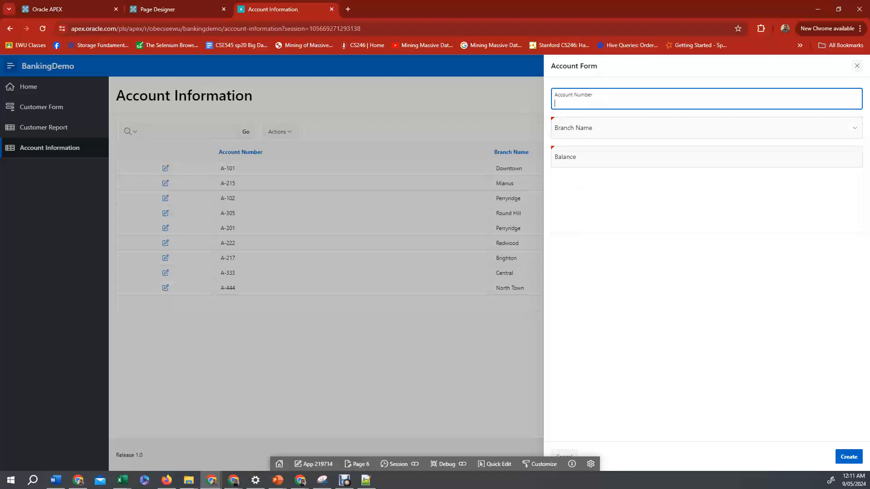
pyautogui.write('A-555')
pyautogui.press('Tab')
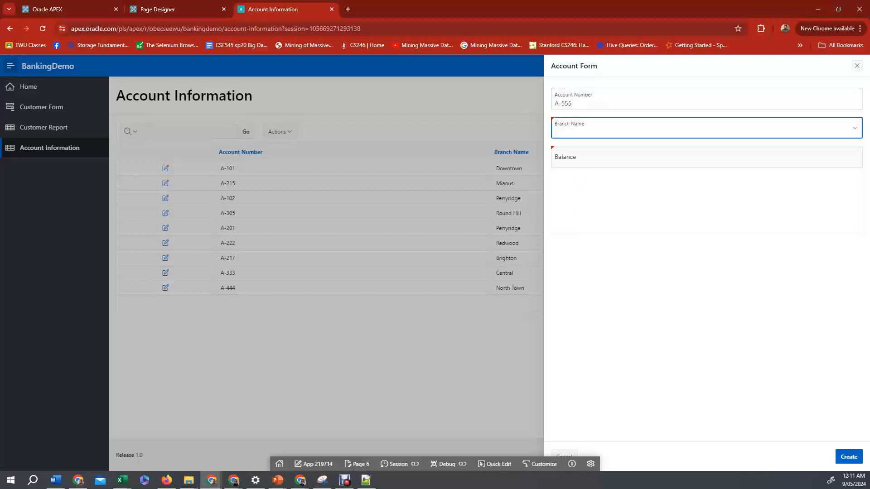
pyautogui.click(606, 129)
pyautogui.press('Return')
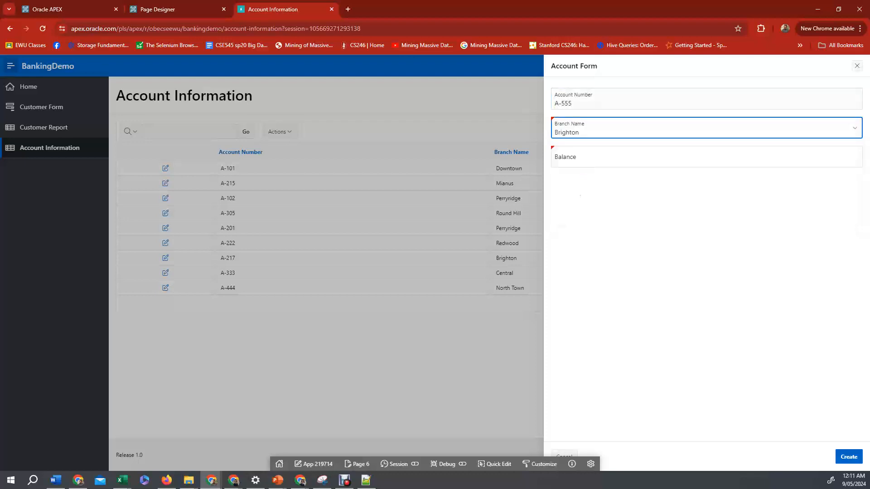
pyautogui.press('Tab')
pyautogui.write('1000')
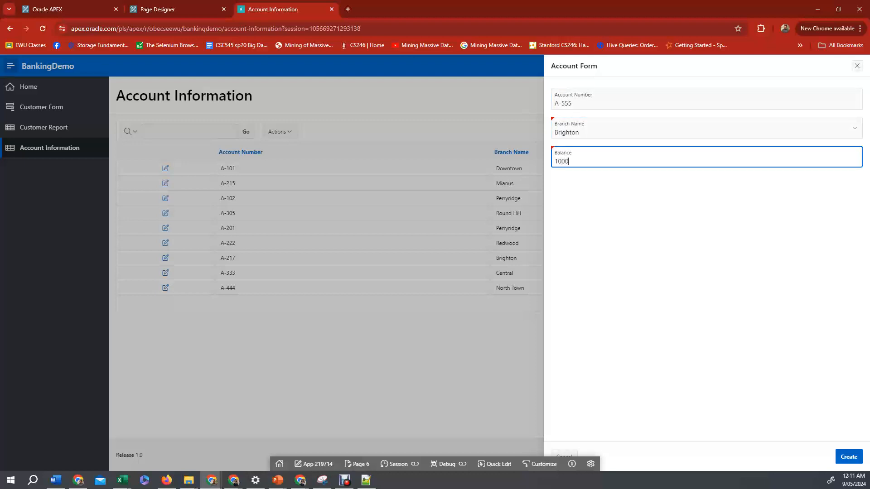
pyautogui.click(848, 457)
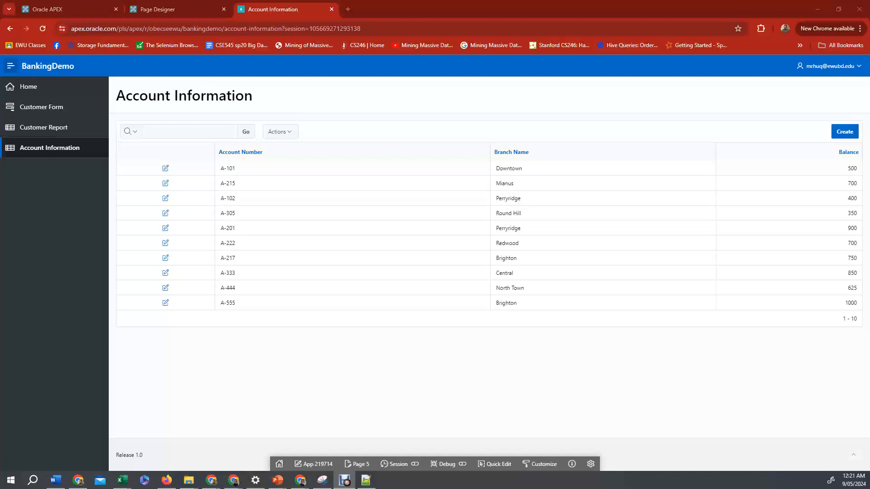
# Return to the application home and start creating a new Bar chart page.
pyautogui.click(158, 9)
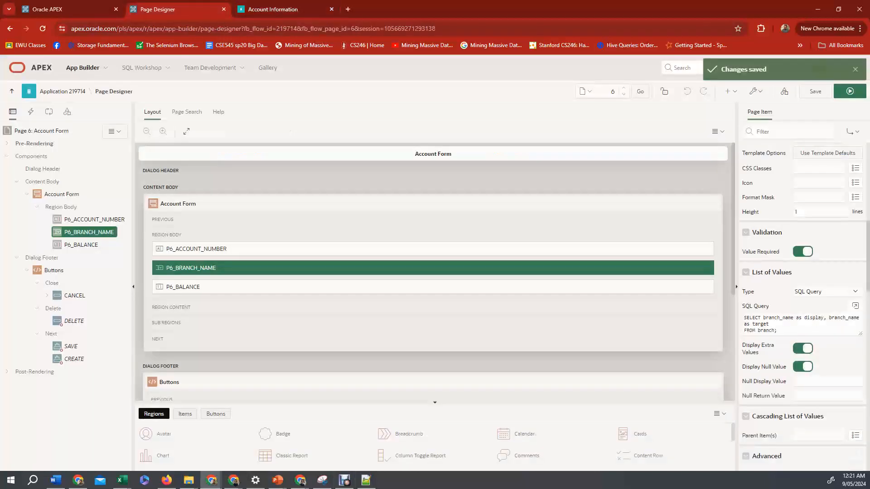
pyautogui.click(63, 91)
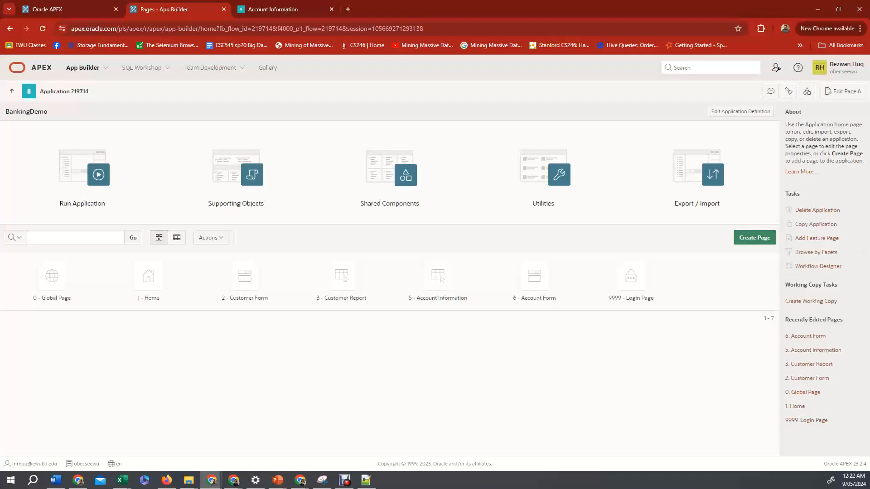
pyautogui.click(754, 237)
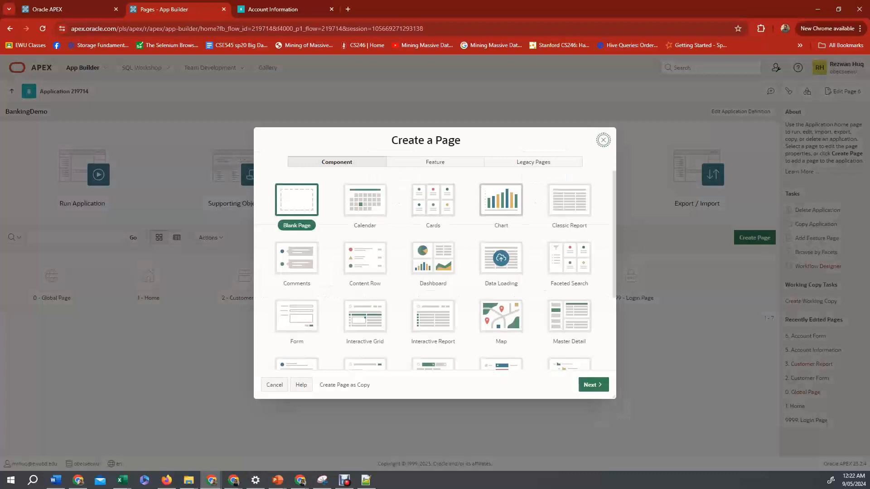
pyautogui.doubleClick(501, 199)
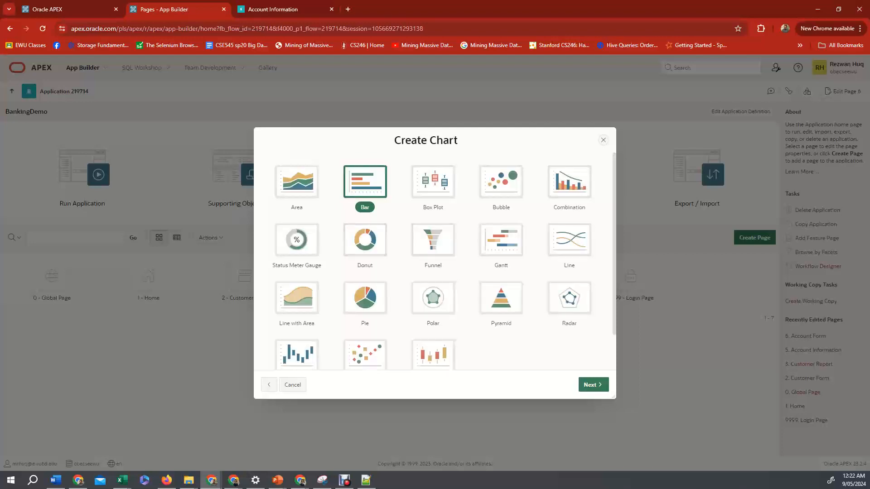
pyautogui.press('Tab')
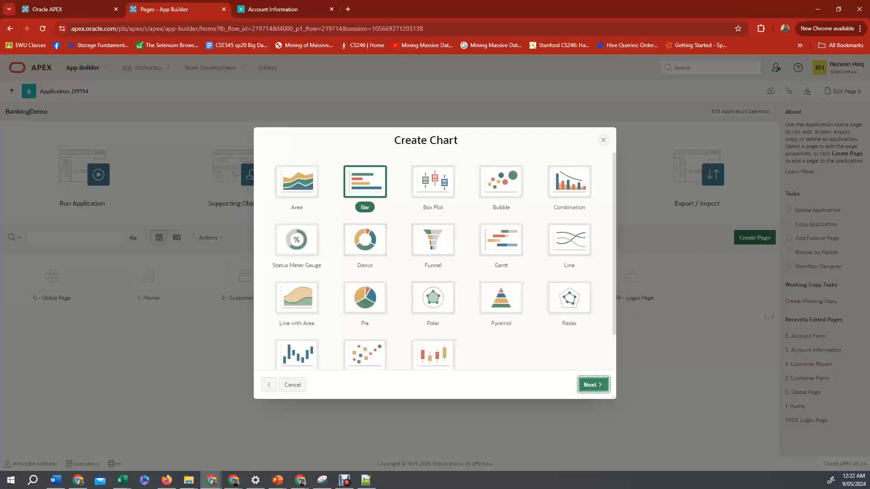
pyautogui.press('Return')
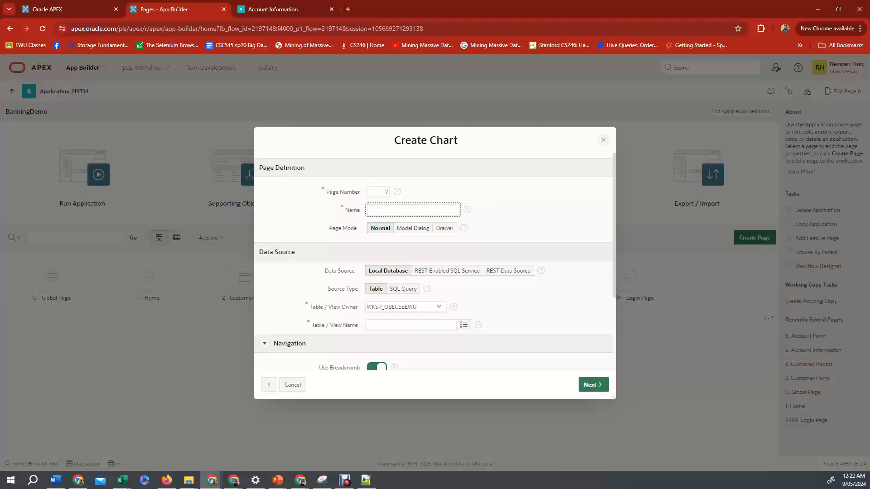
# Name the chart page Number of Accounts per Branch and choose SQL Query as its source type.
pyautogui.write('Number of Accounts per Branch')
pyautogui.click(403, 289)
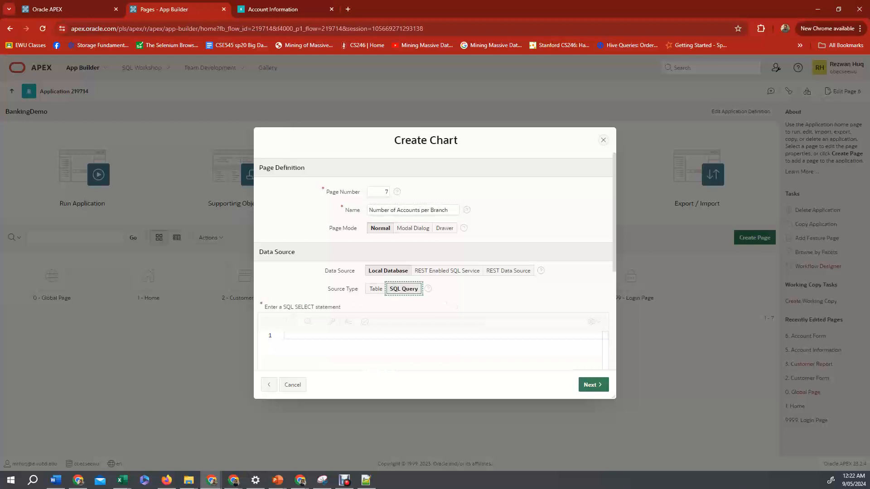
# Enter the query SELECT branch_name, COUNT(account_number) FROM Branch LEFT JOIN Account GROUP BY branch_name; and validate it.
pyautogui.click(284, 335)
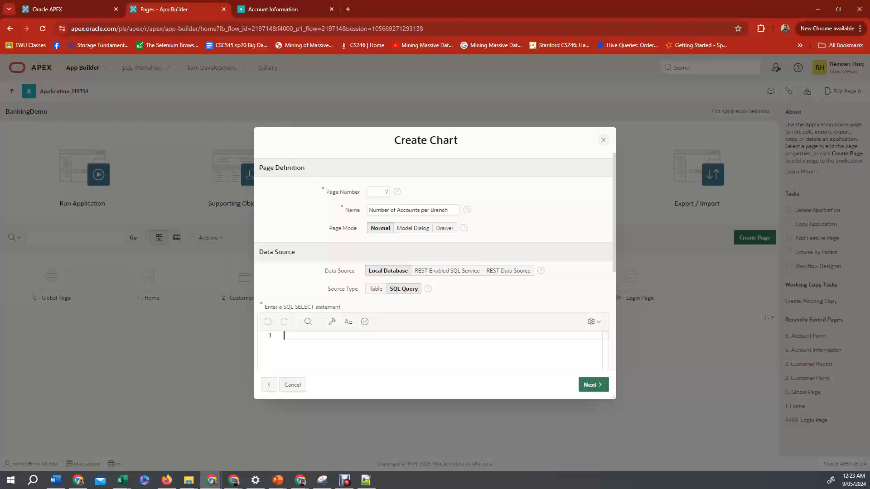
pyautogui.write('SELECT')
pyautogui.write('branch_name, COUNT(')
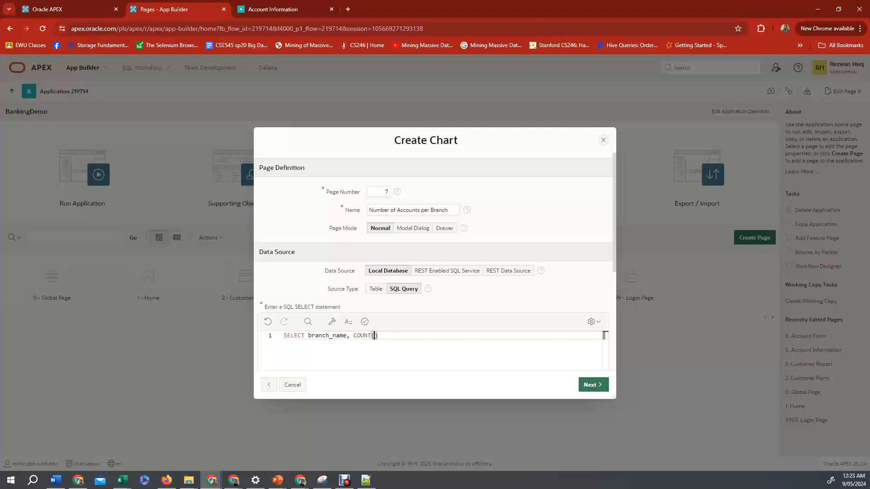
pyautogui.write('account_number')
pyautogui.press('Return')
pyautogui.write('FROM ')
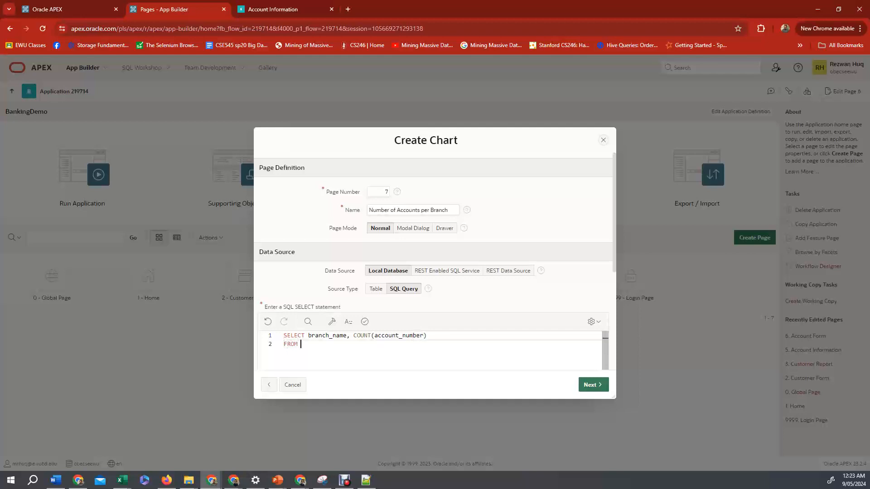
pyautogui.write('Branch')
pyautogui.press('BackSpace')
pyautogui.press('BackSpace')
pyautogui.press('BackSpace')
pyautogui.press('BackSpace')
pyautogui.write('anch LEFT JOIN')
pyautogui.write('Account')
pyautogui.press('Return')
pyautogui.write('G')
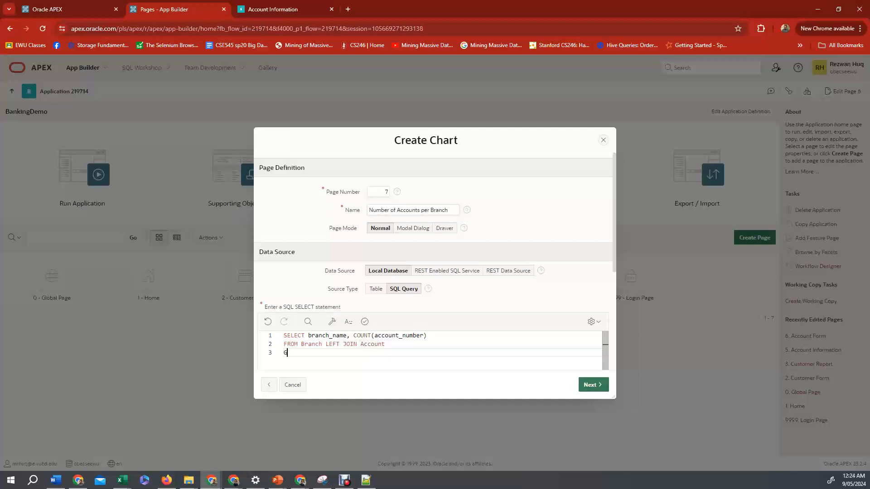
pyautogui.write('ROUP BY branch_name;')
pyautogui.click(365, 322)
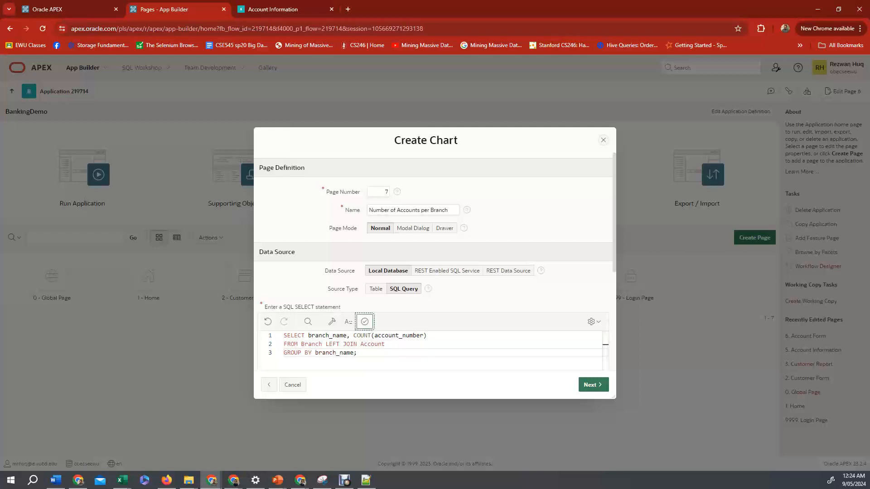
# Change the join to NATURAL LEFT JOIN and validate the query again.
pyautogui.scroll(-1, 430, 361)
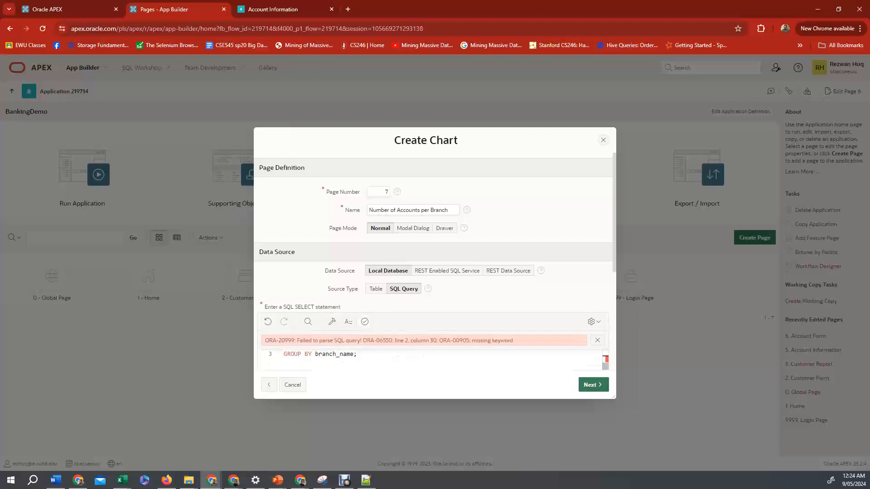
pyautogui.scroll(1, 385, 363)
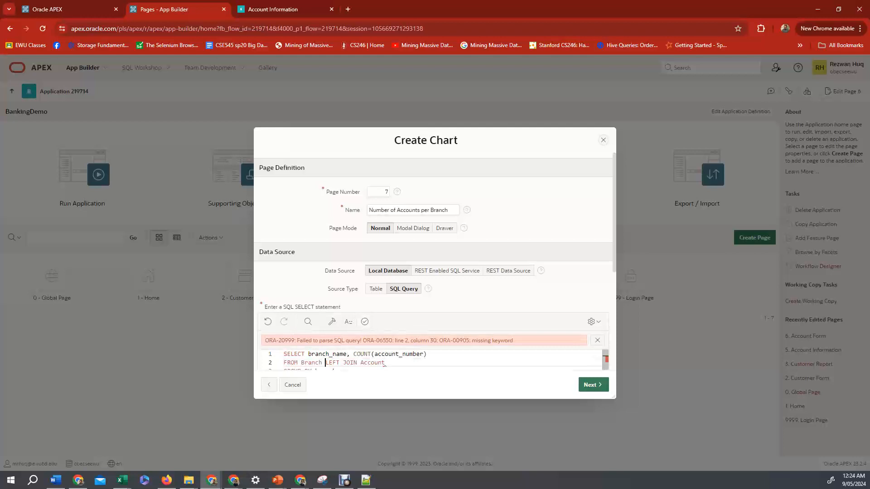
pyautogui.write('NATURAL')
pyautogui.click(365, 321)
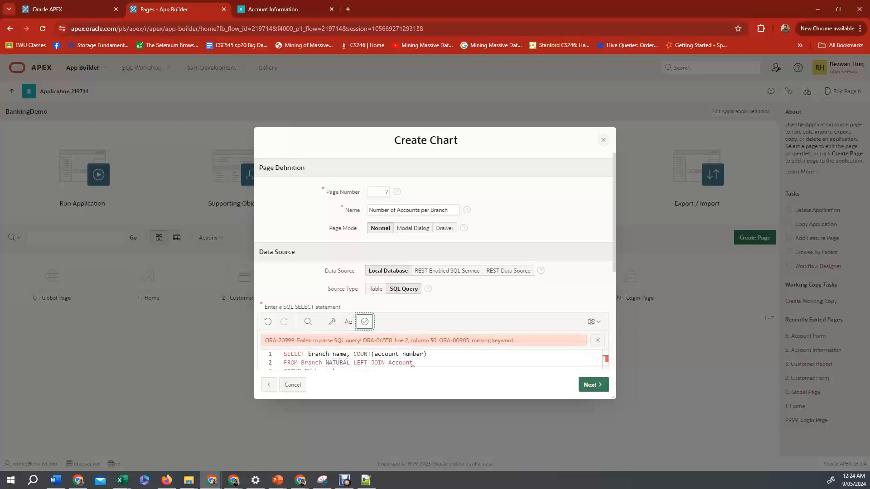
pyautogui.scroll(-1, 434, 262)
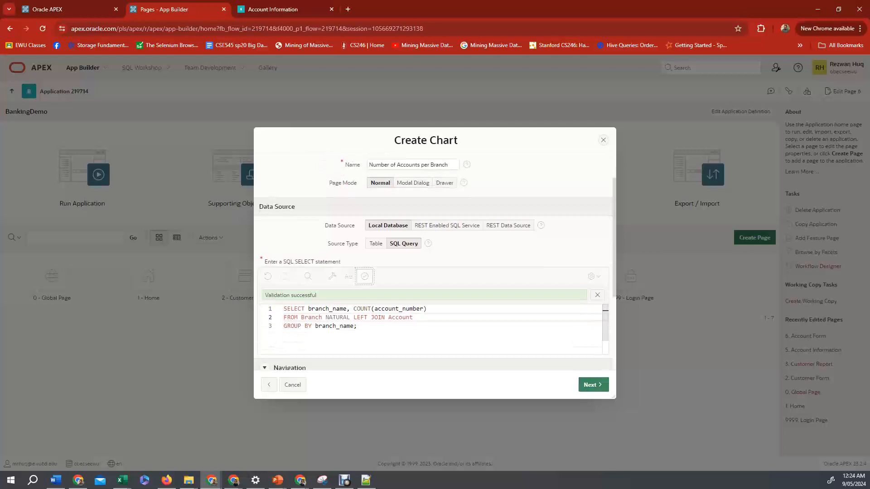
# Set the label column to BRANCH_NAME and the value column to COUNT(ACCOUNT_NUMBER), then create the page.
pyautogui.click(593, 385)
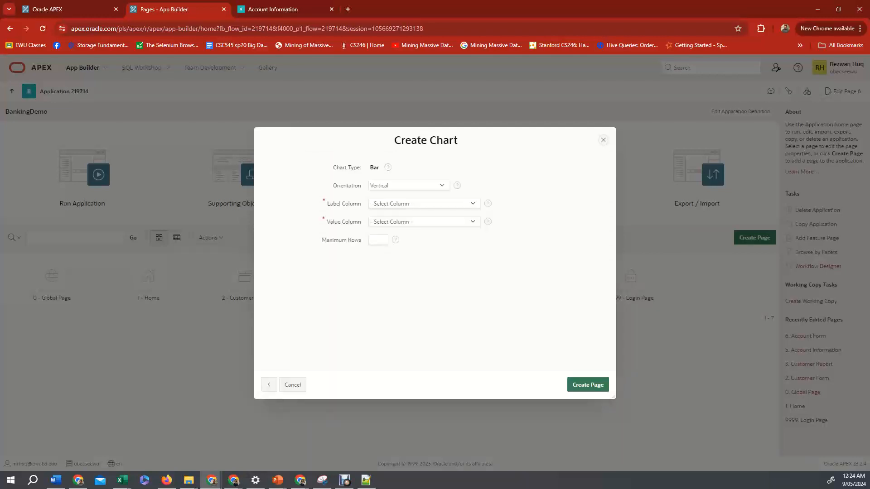
pyautogui.click(409, 185)
pyautogui.click(409, 203)
pyautogui.click(424, 204)
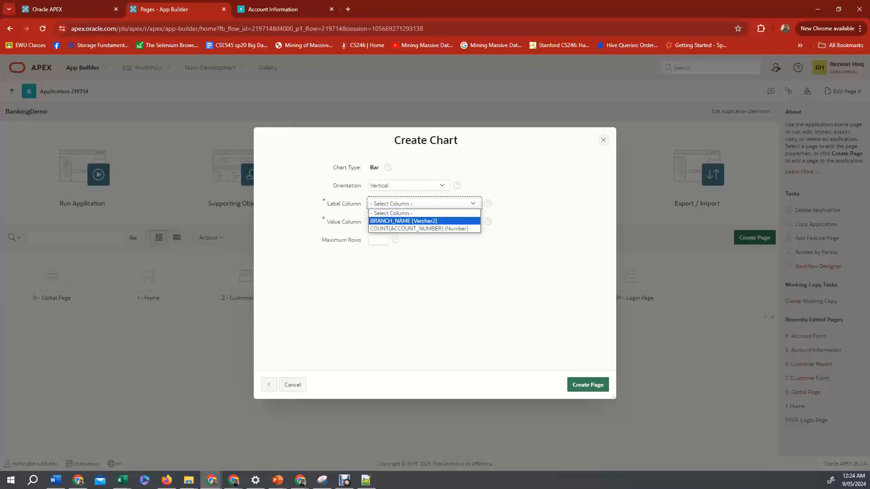
pyautogui.press('Return')
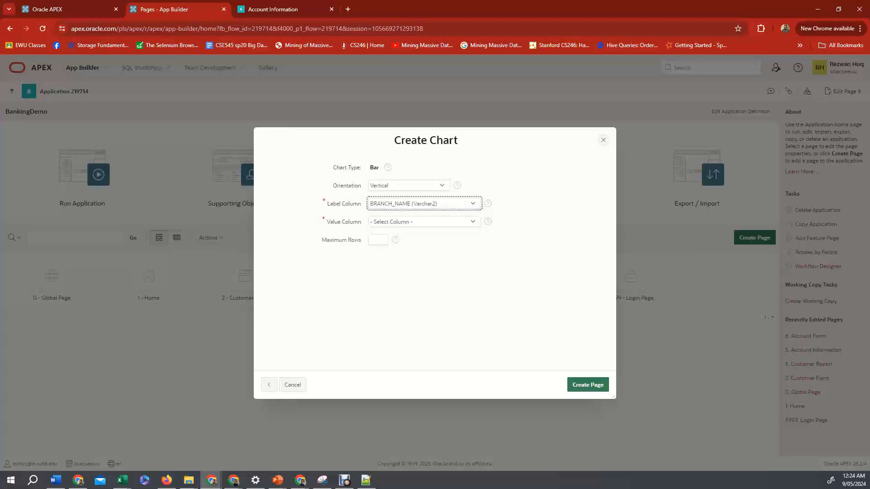
pyautogui.click(424, 222)
pyautogui.click(424, 239)
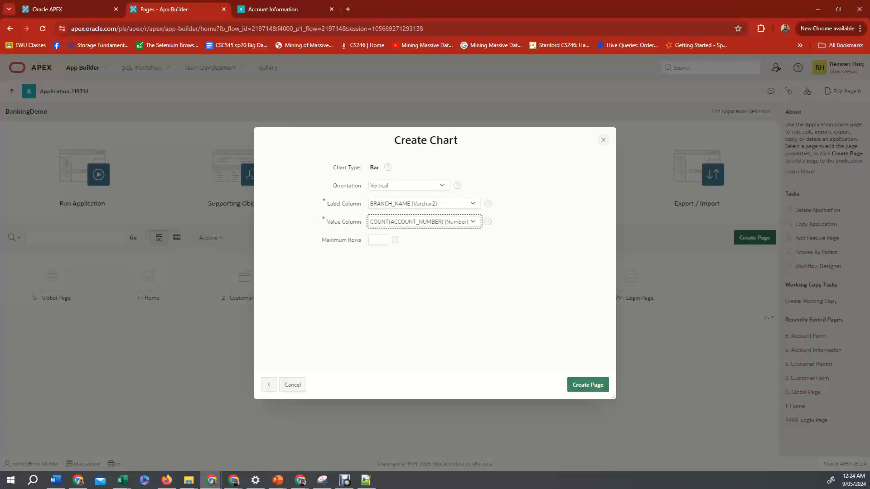
pyautogui.click(587, 385)
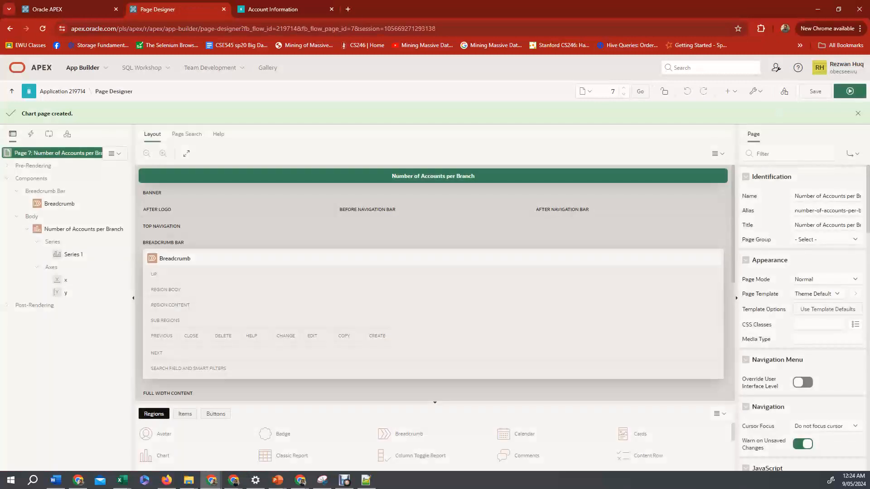
# Reload the running application and open the Number of Accounts per Branch chart page.
pyautogui.click(290, 9)
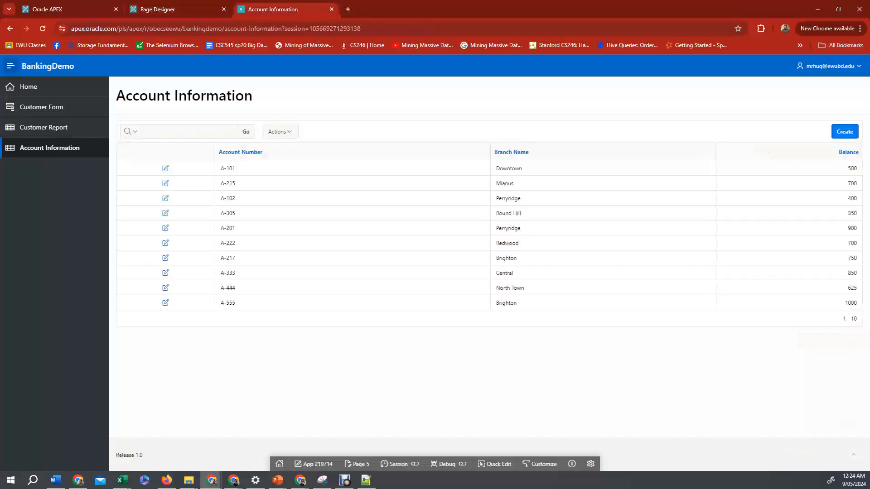
pyautogui.click(43, 28)
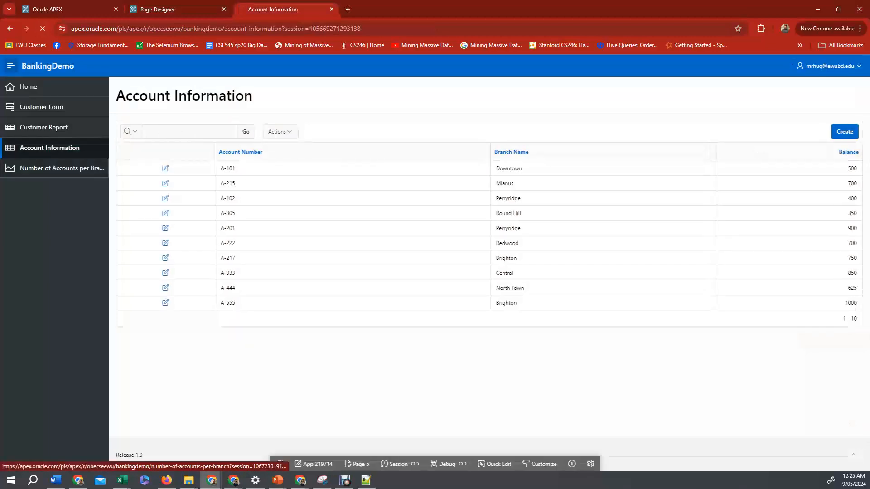
pyautogui.click(59, 168)
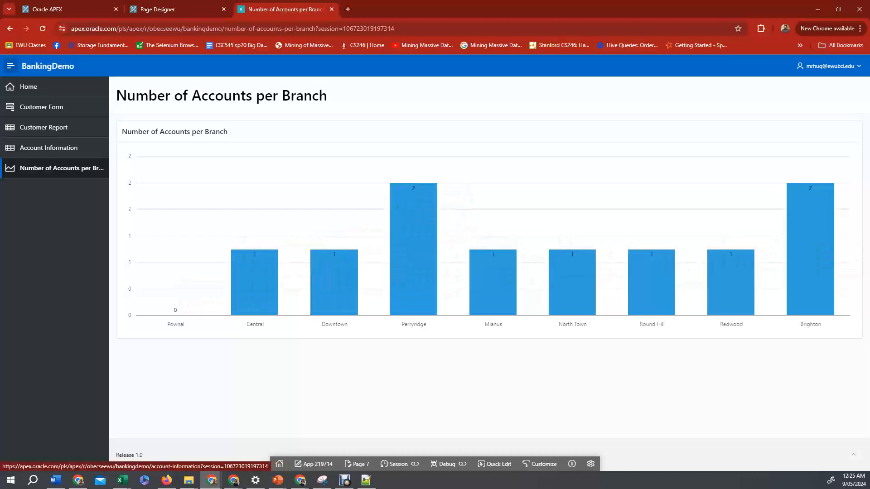
# Open the chart series' SQL query and alias COUNT(account_number) as NUM_OF_ACCOUNTS, removing the semicolon after branch_name.
pyautogui.click(177, 9)
pyautogui.click(74, 254)
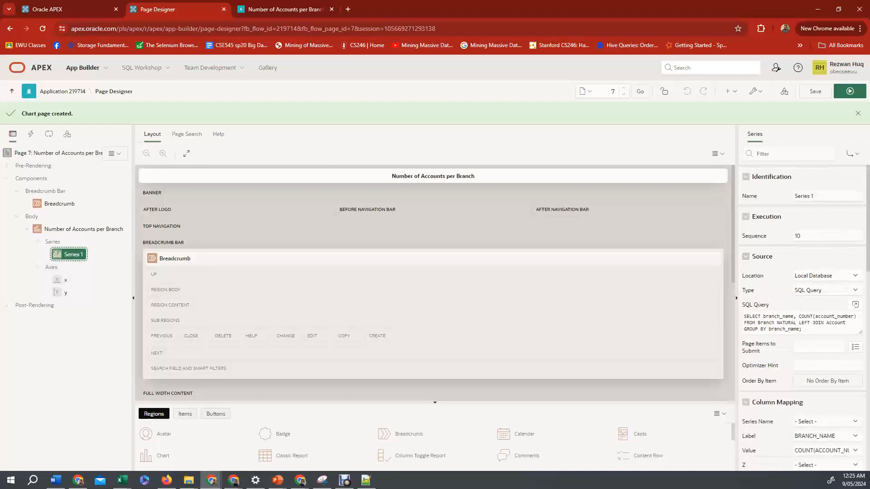
pyautogui.click(855, 305)
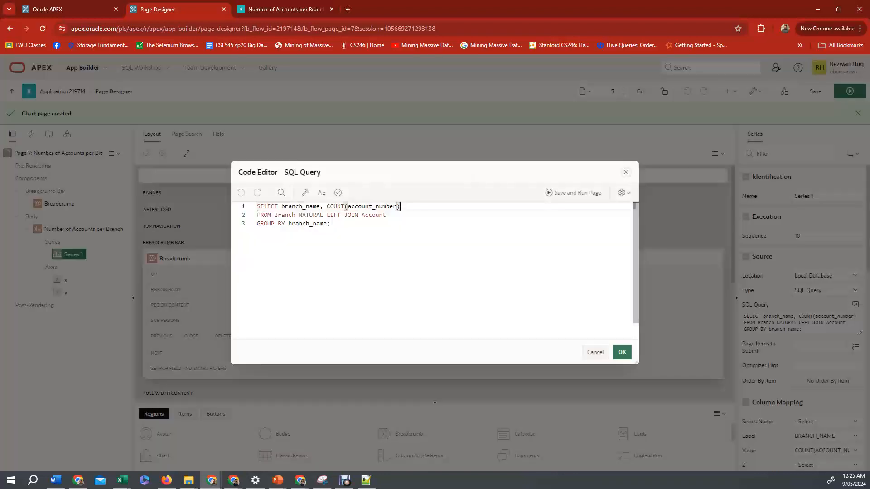
pyautogui.write('as NUM_OF_ACCOUNTS')
pyautogui.click(331, 223)
pyautogui.press('BackSpace')
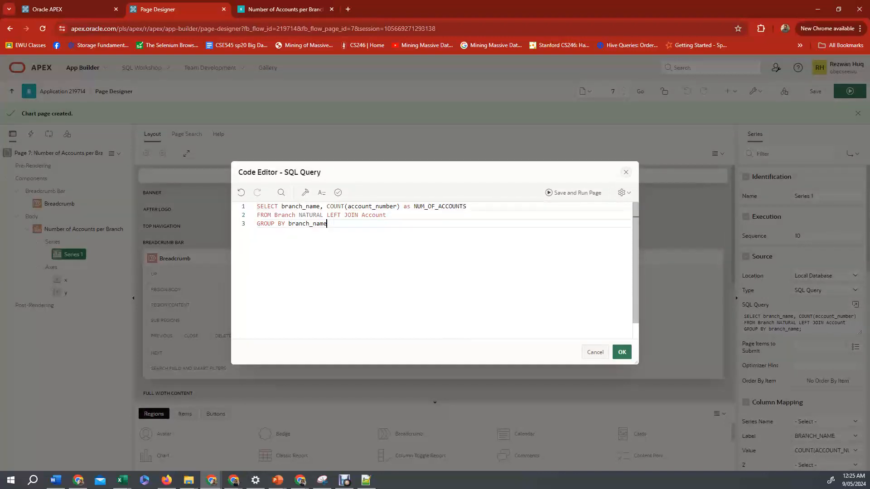
# Add ORDER BY NUM_OF_ACCOUNTS DESC on a new line, validate the query and apply it.
pyautogui.press('Return')
pyautogui.write('ORDER ')
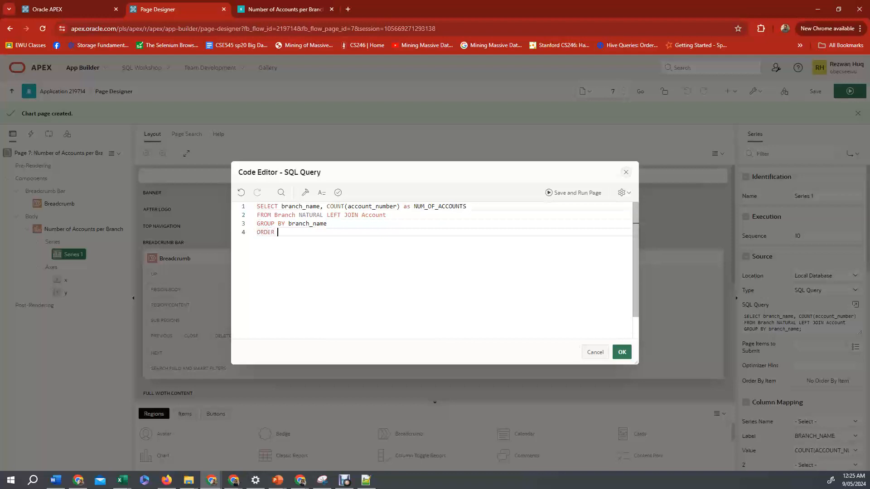
pyautogui.write('BY NUM_OF_ACCOUNTS DESC')
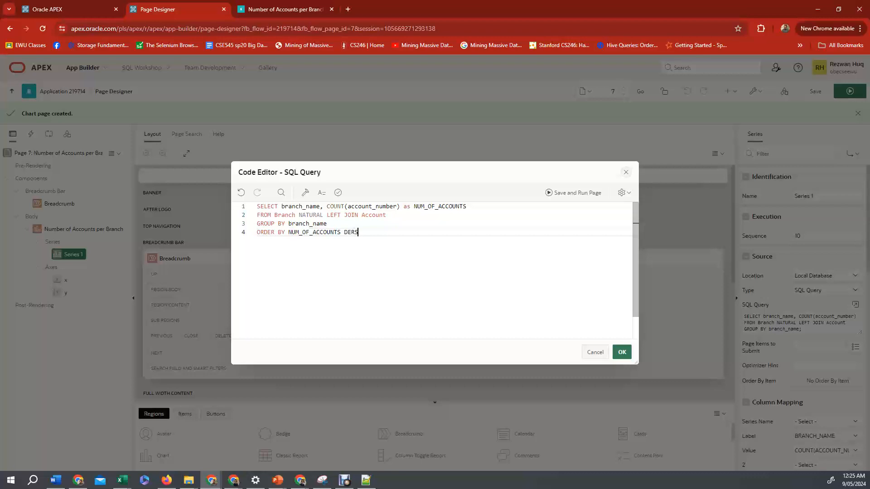
pyautogui.press('BackSpace')
pyautogui.press('BackSpace')
pyautogui.write('SC')
pyautogui.click(338, 193)
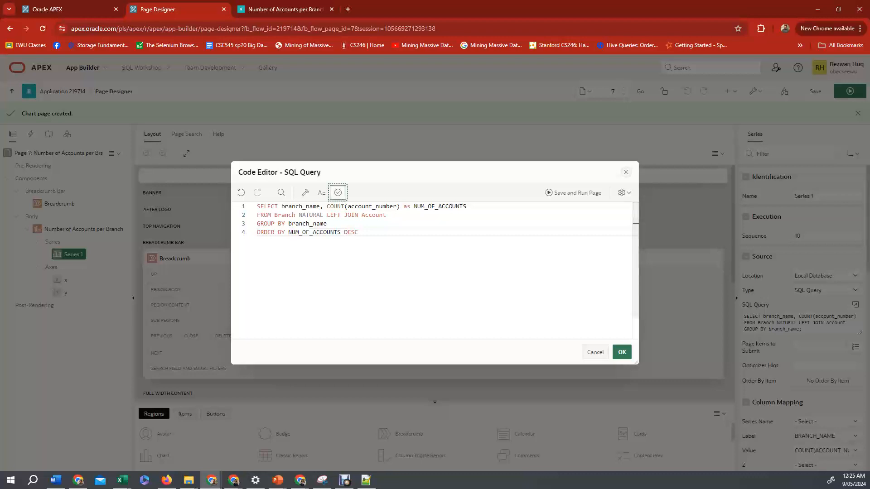
pyautogui.click(622, 352)
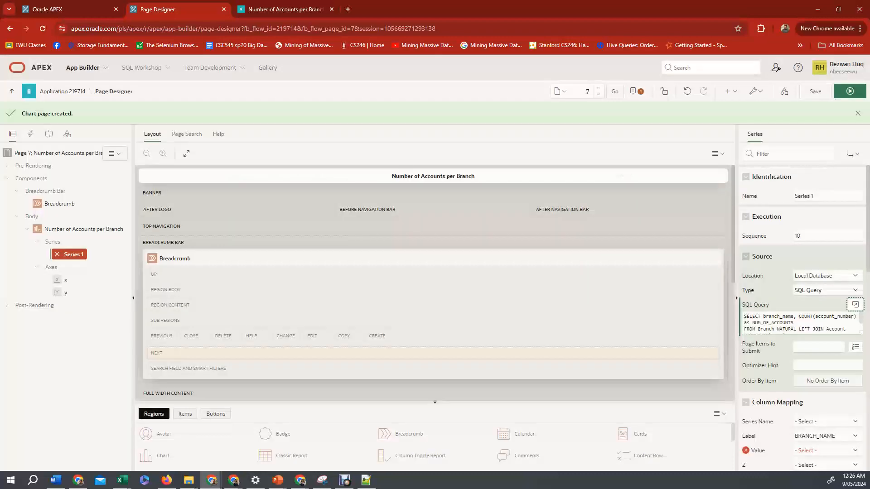
# Set the series value column to NUM_OF_ACCOUNTS and save the page.
pyautogui.click(824, 450)
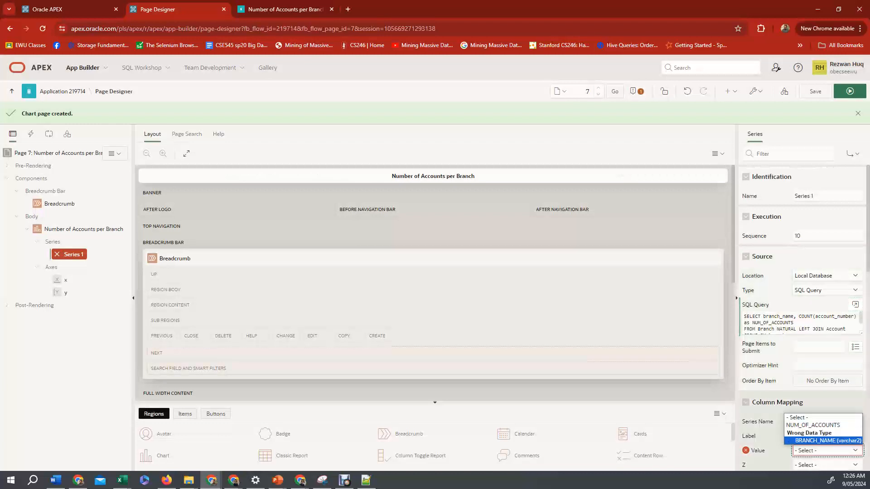
pyautogui.press('Up')
pyautogui.press('Return')
pyautogui.scroll(-2, 802, 318)
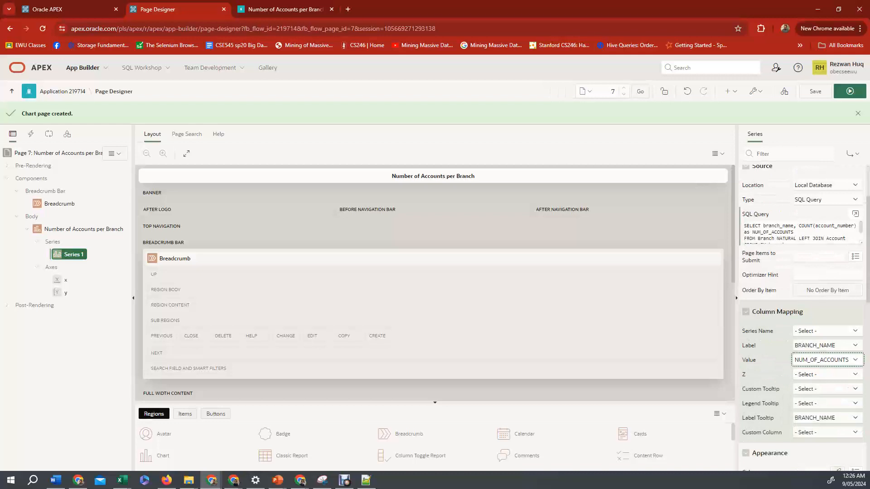
pyautogui.scroll(-3, 802, 317)
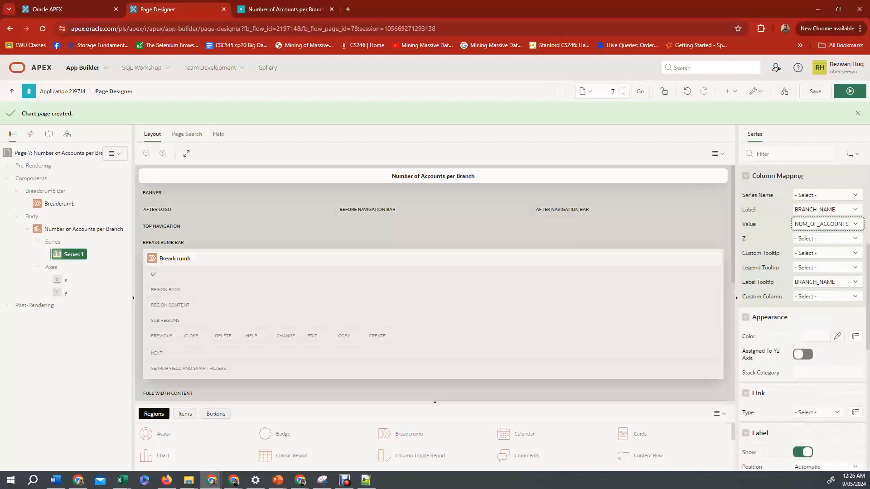
pyautogui.scroll(-2, 801, 317)
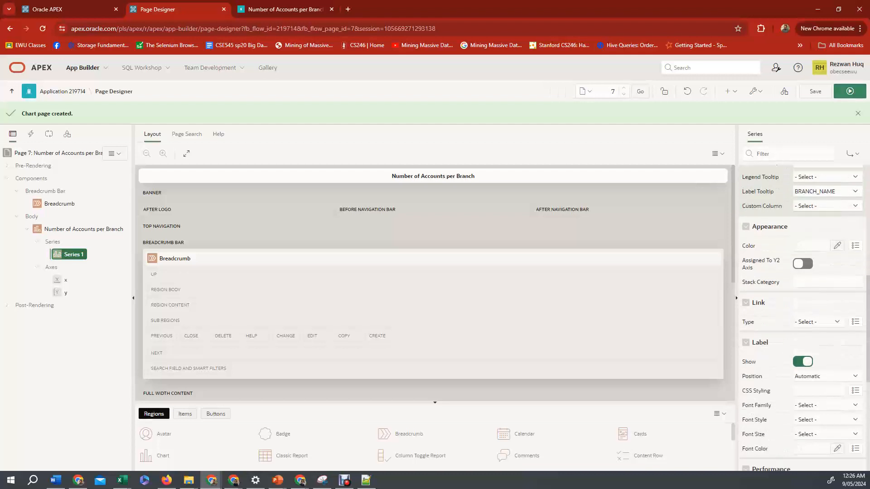
pyautogui.click(815, 91)
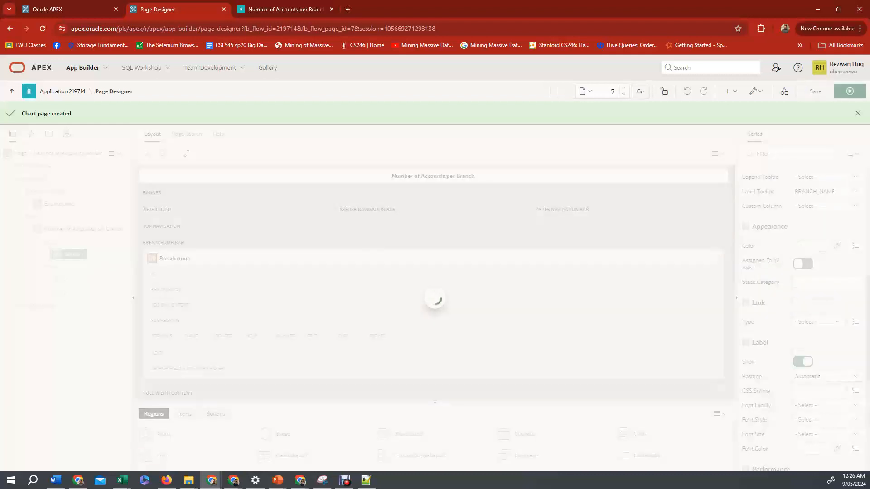
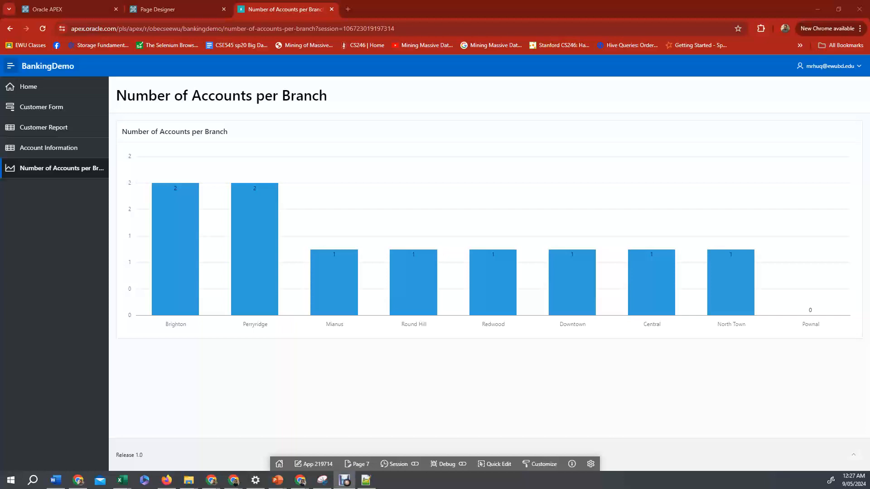
# Switch to Notepad++ and review the CREATE TABLE CLIENT script in the new 1 tab, highlighting the clientPhoto BLOB and file metadata columns.
pyautogui.click(366, 480)
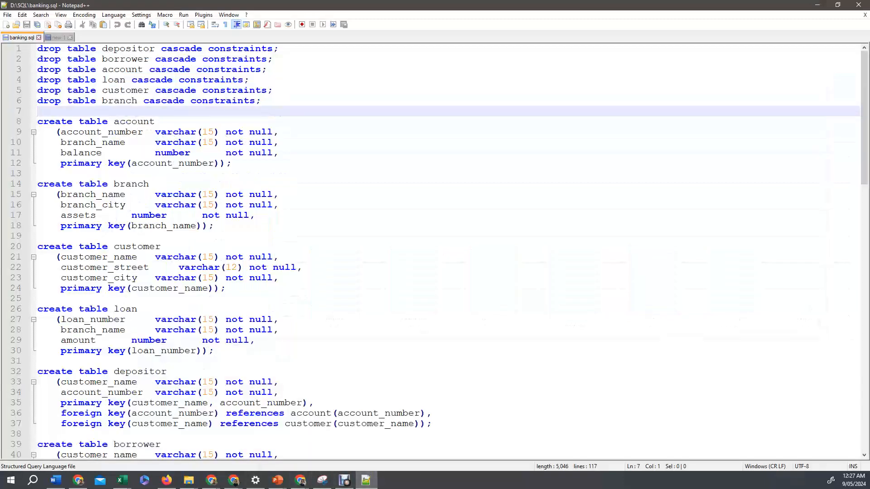
pyautogui.click(58, 38)
pyautogui.click(137, 121)
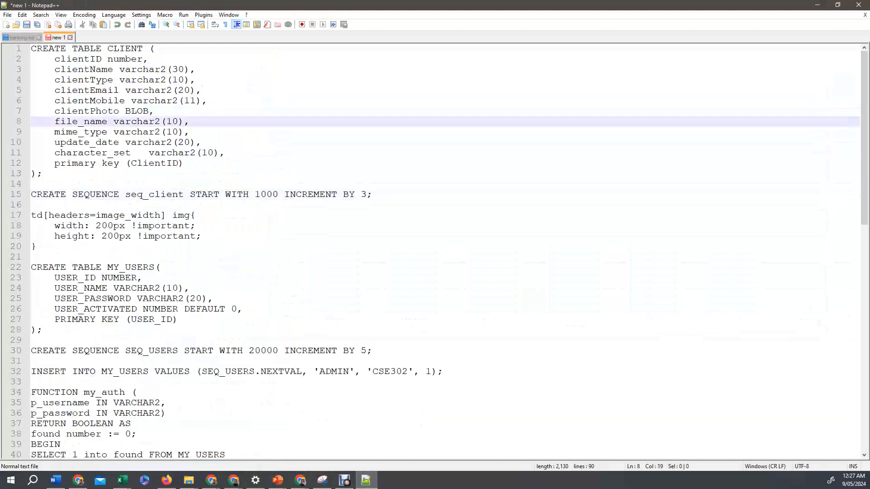
pyautogui.scroll(7, 137, 121)
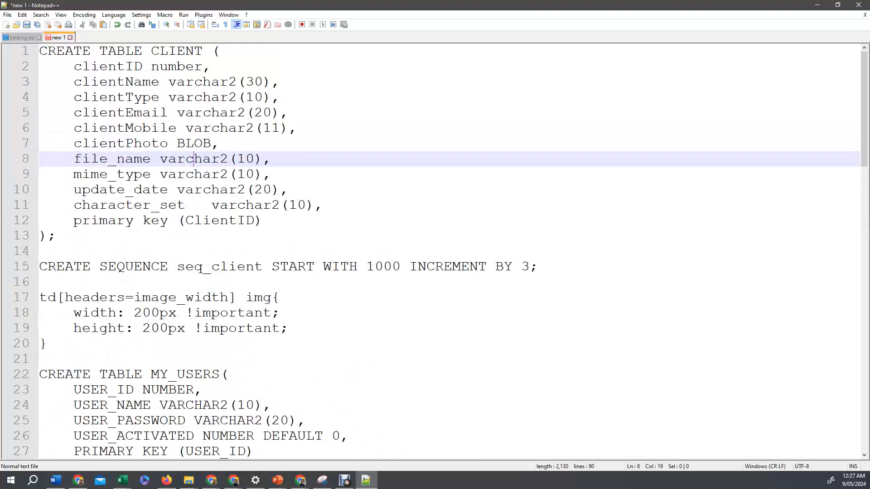
pyautogui.moveTo(40, 51); pyautogui.dragTo(56, 235)
pyautogui.click(186, 97)
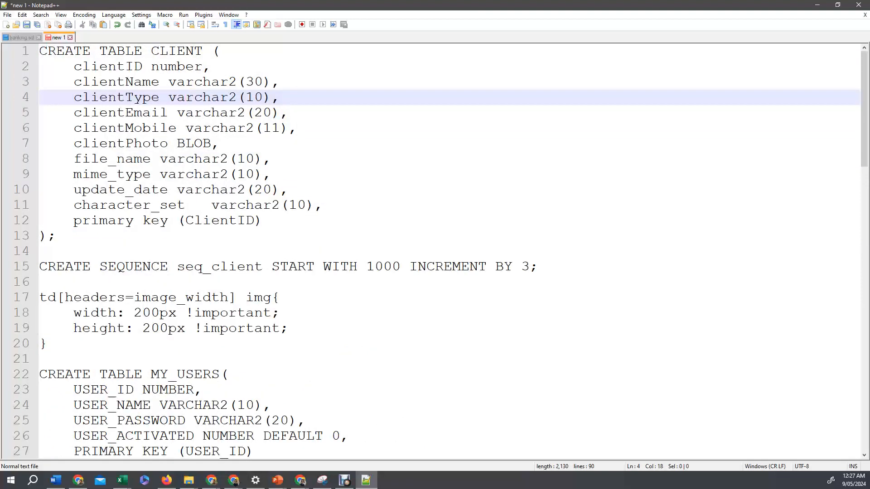
pyautogui.moveTo(74, 143); pyautogui.dragTo(211, 143)
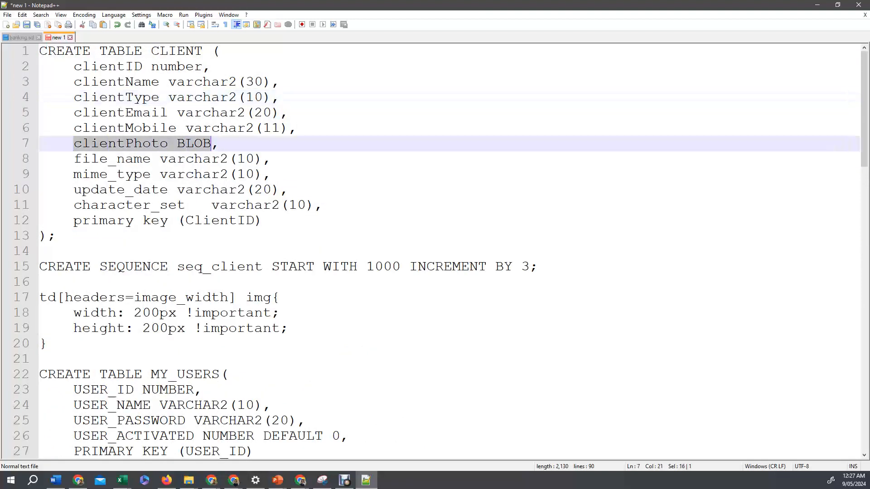
pyautogui.click(203, 143)
pyautogui.doubleClick(203, 144)
pyautogui.doubleClick(130, 143)
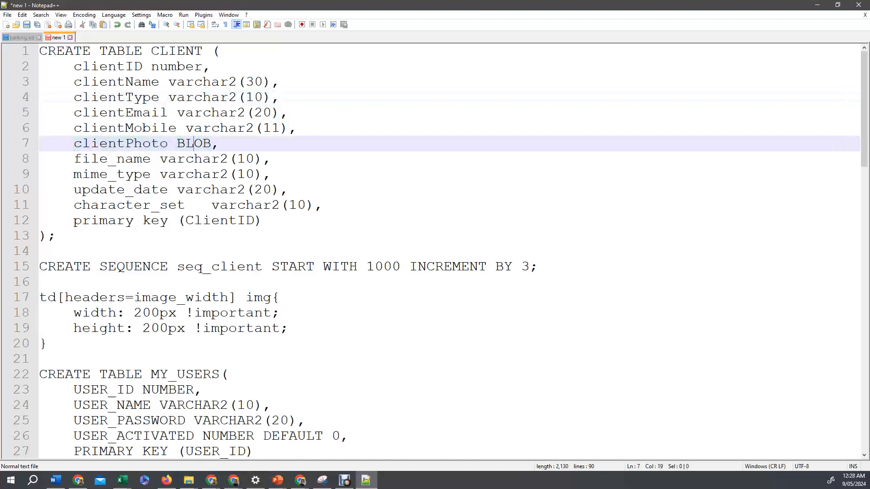
pyautogui.doubleClick(194, 144)
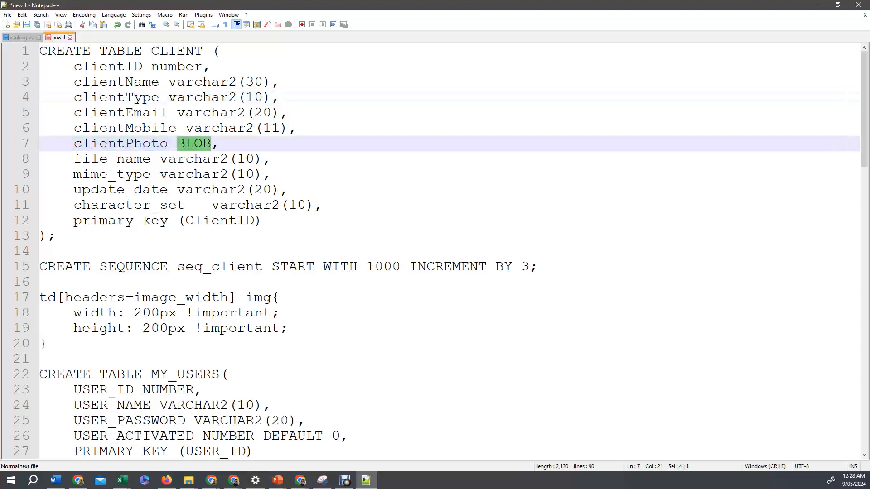
pyautogui.doubleClick(121, 143)
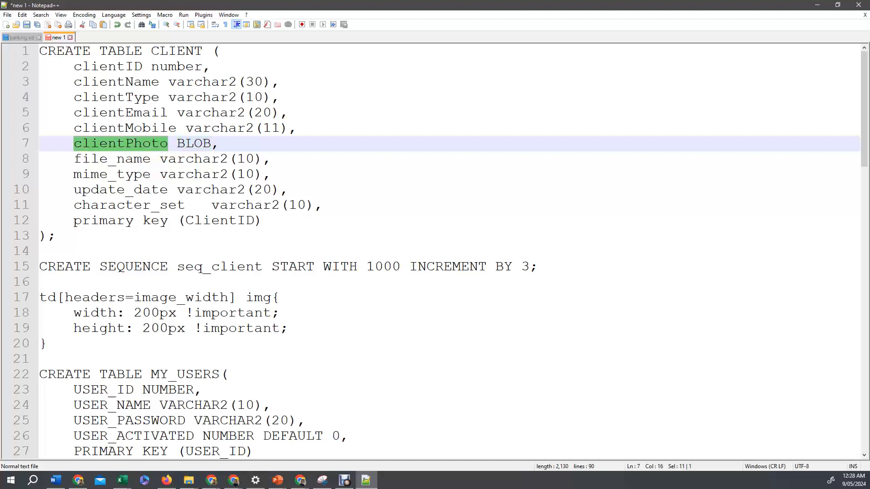
pyautogui.moveTo(322, 205); pyautogui.dragTo(39, 159)
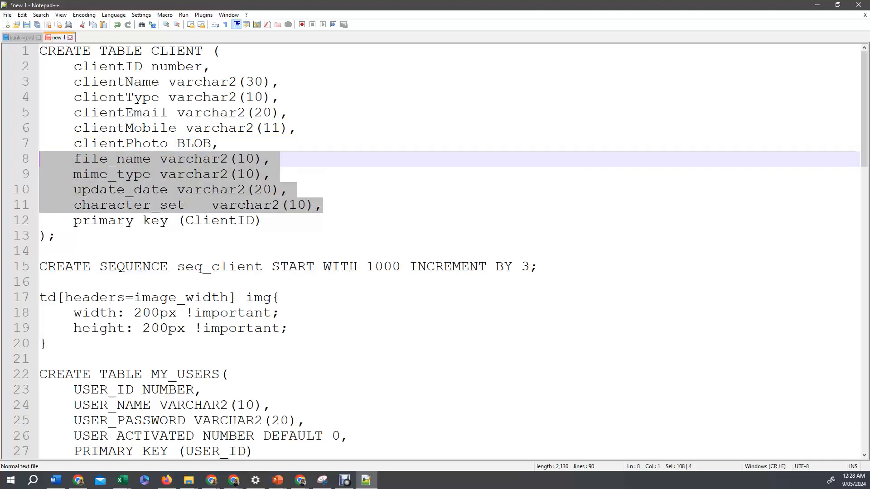
pyautogui.click(117, 175)
pyautogui.moveTo(73, 159); pyautogui.dragTo(323, 205)
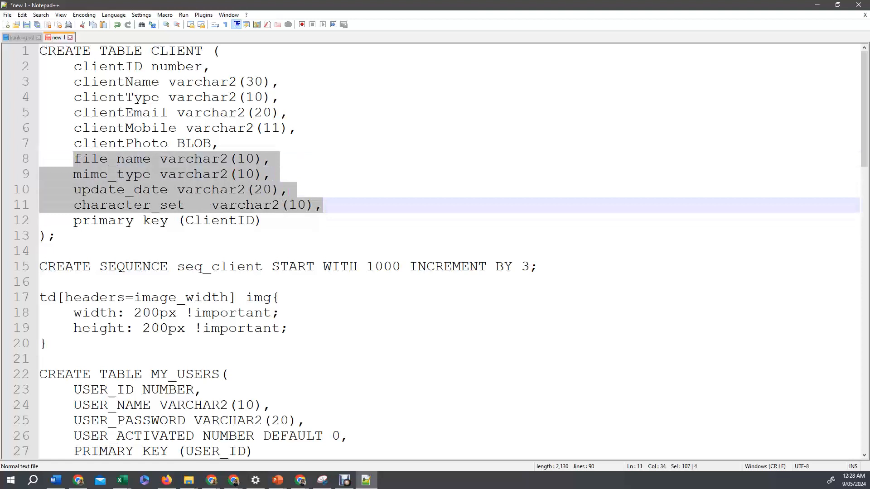
pyautogui.click(314, 206)
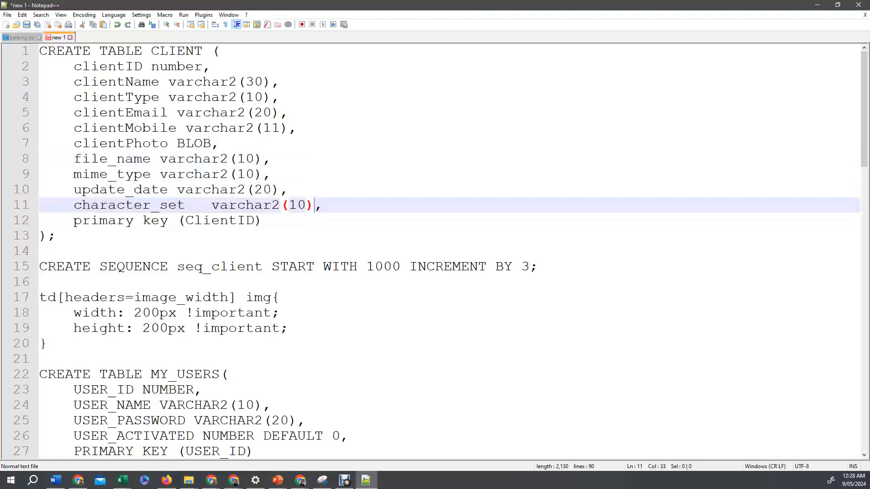
# Copy the whole CREATE TABLE CLIENT statement from the script.
pyautogui.moveTo(56, 236); pyautogui.dragTo(40, 52)
pyautogui.hotkey('ctrl', 'c')
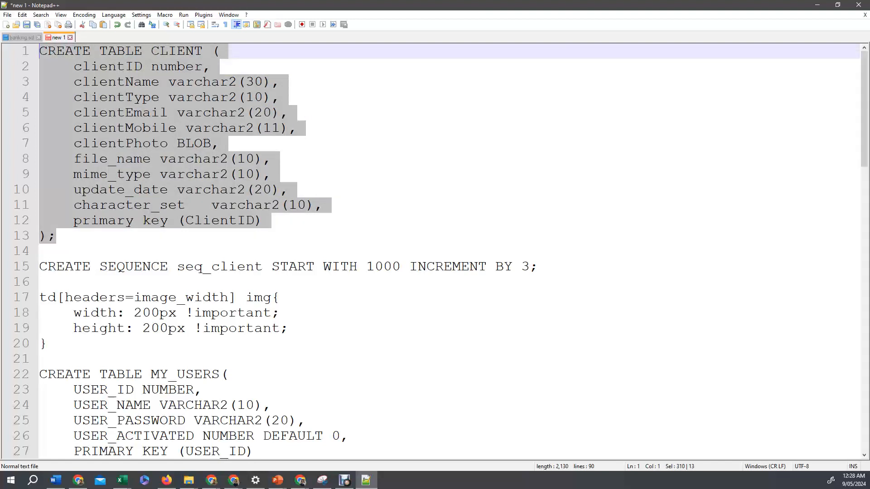
pyautogui.rightClick(106, 88)
pyautogui.click(127, 106)
# Open SQL Workshop in a new browser tab from the APEX workspace home.
pyautogui.click(817, 4)
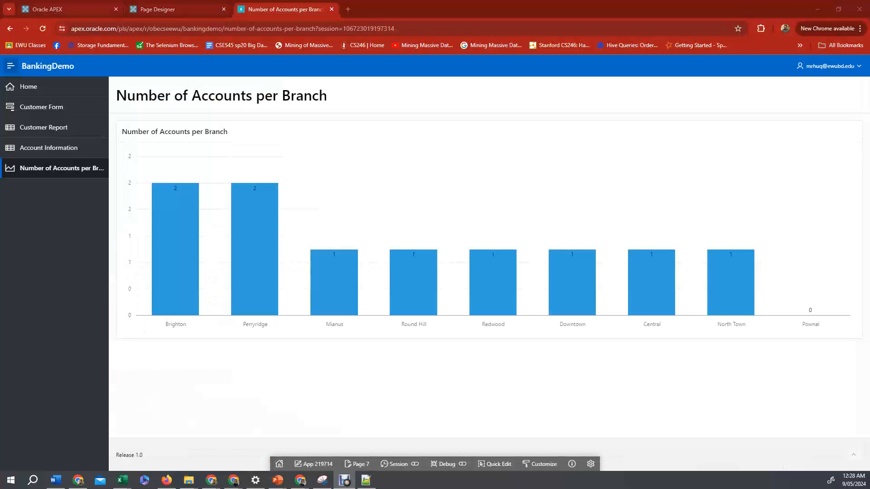
pyautogui.click(68, 10)
pyautogui.rightClick(148, 71)
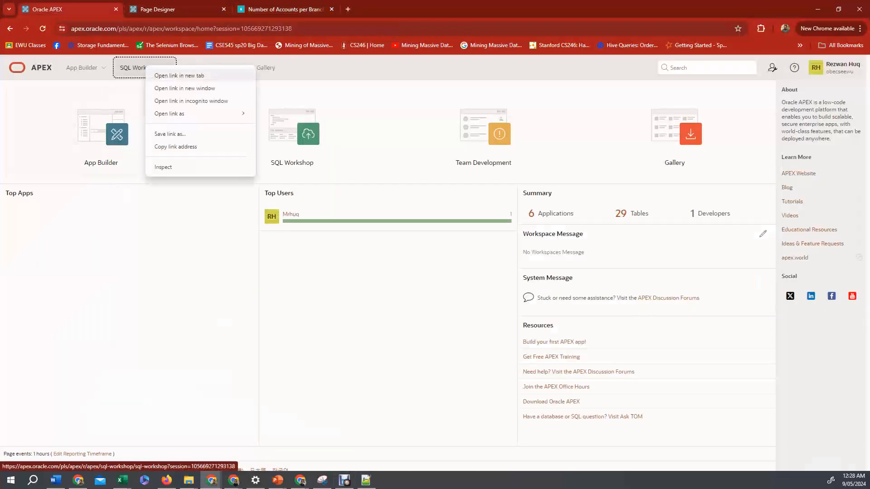
pyautogui.click(175, 75)
pyautogui.click(177, 9)
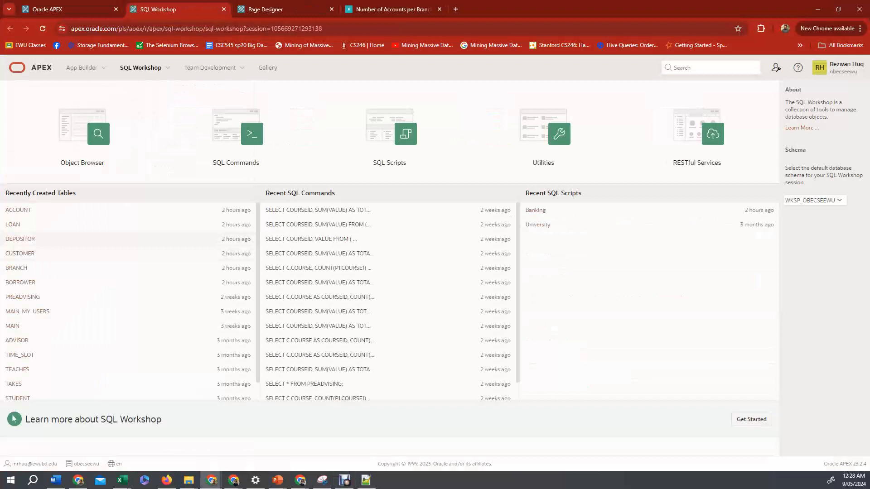
# Open SQL Commands, paste and run the CREATE TABLE CLIENT statement, adding blank lines below it.
pyautogui.click(236, 136)
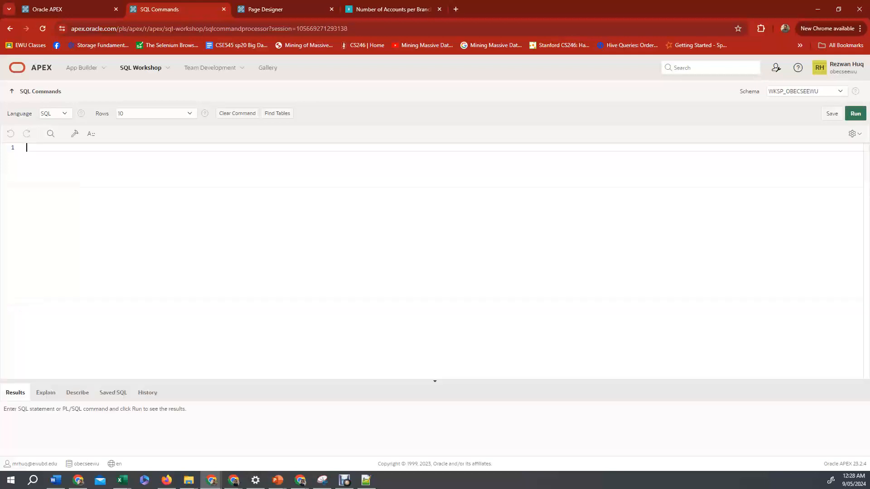
pyautogui.hotkey('ctrl', 'v')
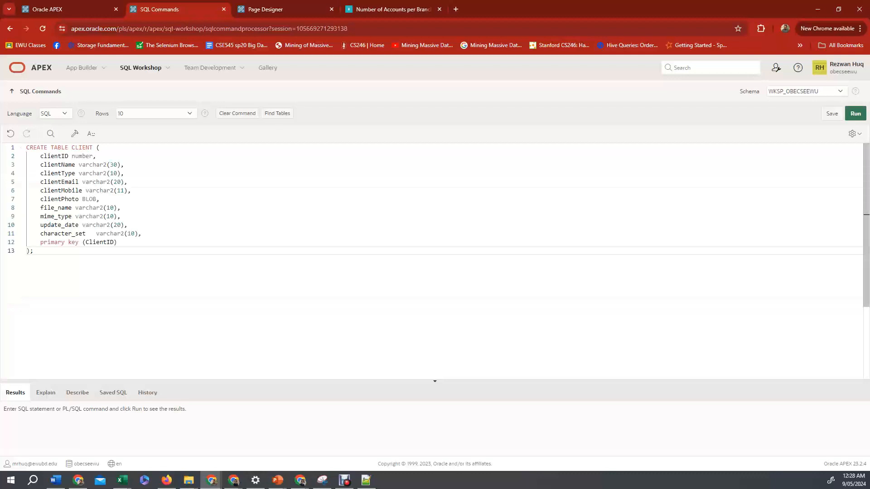
pyautogui.hotkey('ctrl', 'a')
pyautogui.hotkey('ctrl', 'Return')
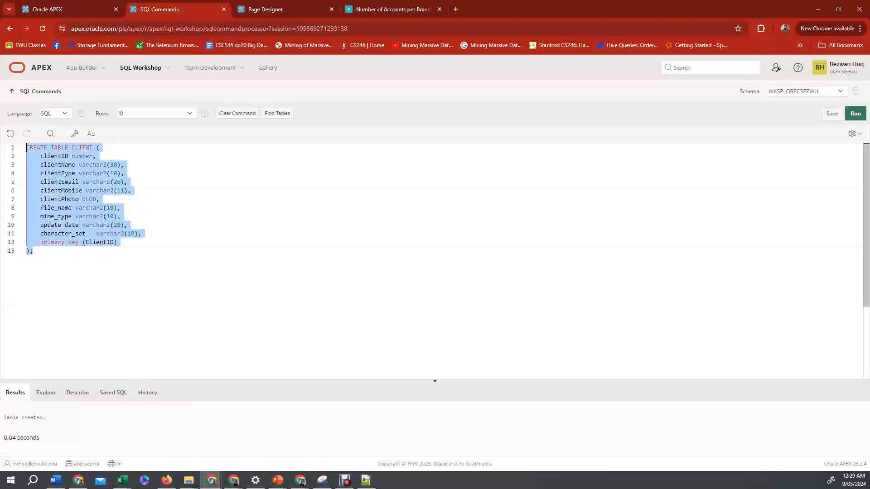
pyautogui.click(34, 251)
pyautogui.press('Return')
pyautogui.press('Return')
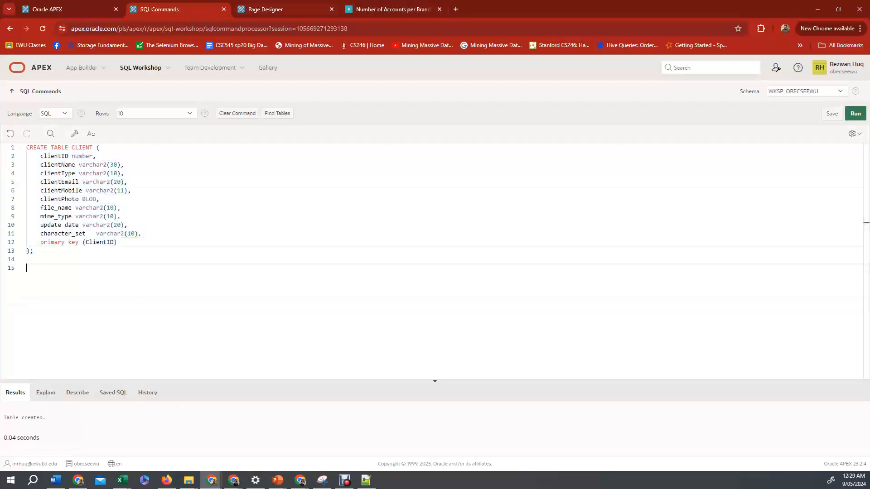
# Copy the CREATE SEQUENCE seq_client START WITH 1000 INCREMENT BY 3 statement from the script.
pyautogui.click(366, 480)
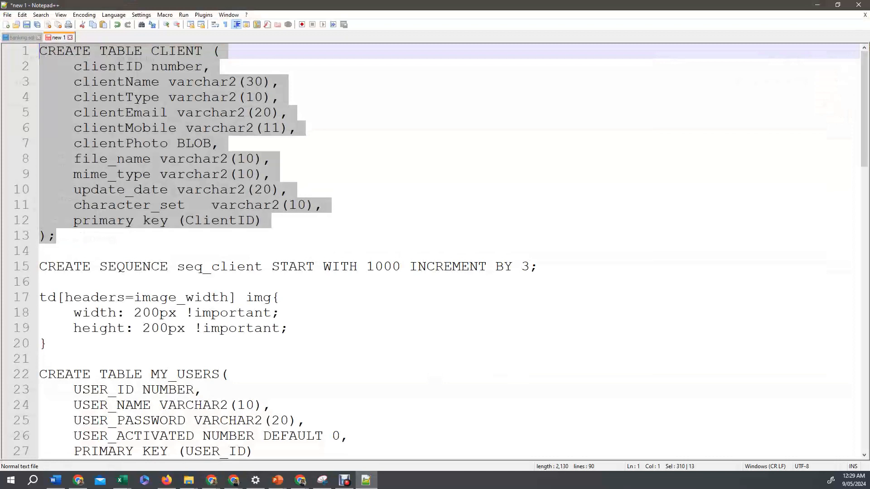
pyautogui.tripleClick(201, 268)
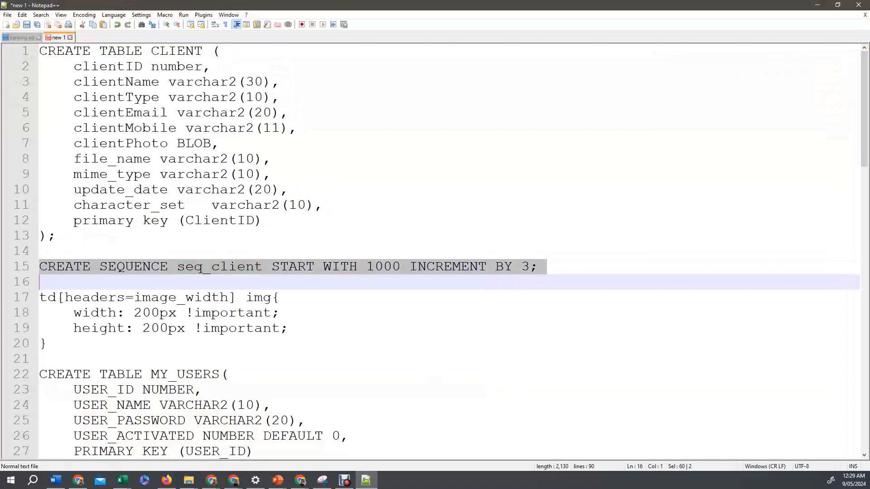
pyautogui.click(211, 267)
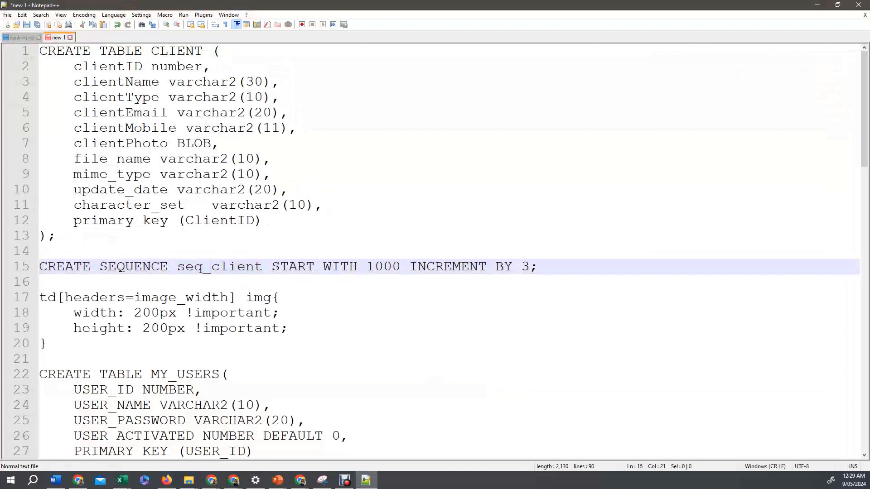
pyautogui.doubleClick(151, 266)
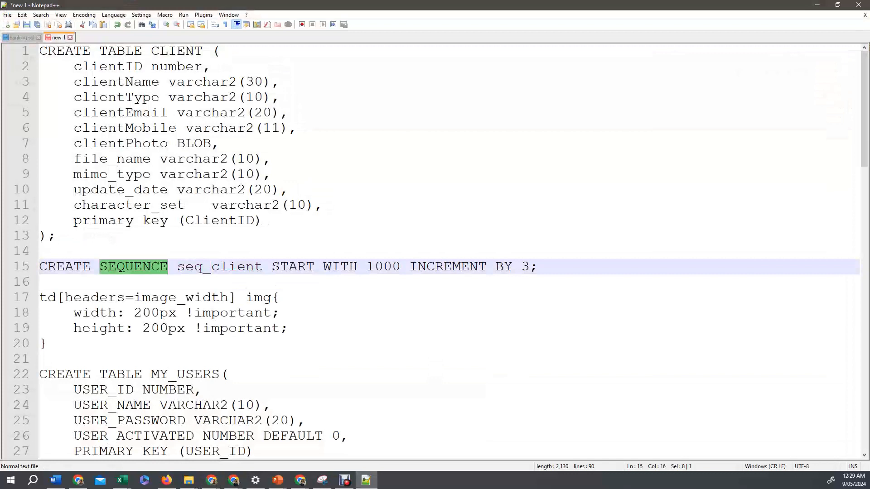
pyautogui.doubleClick(220, 266)
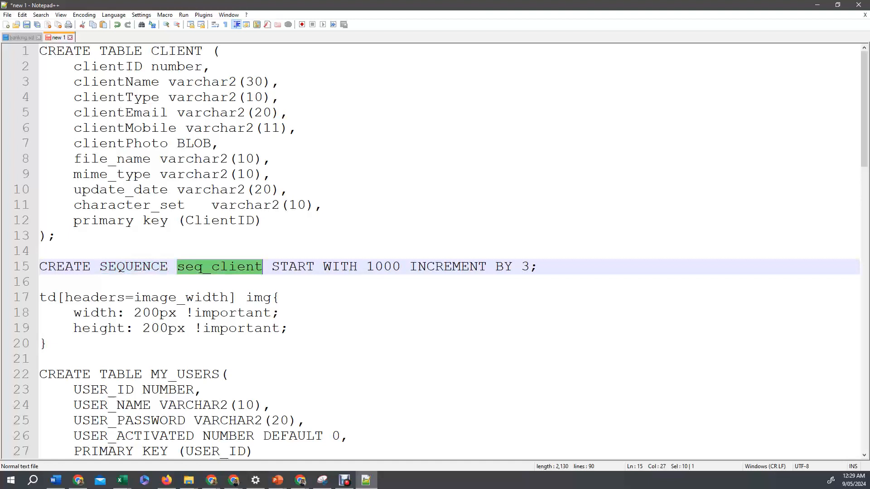
pyautogui.moveTo(538, 266); pyautogui.dragTo(39, 267)
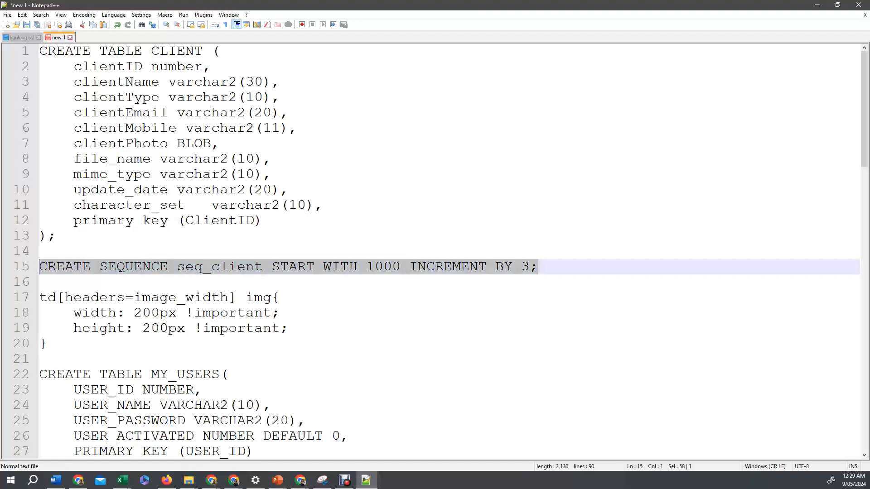
pyautogui.rightClick(194, 269)
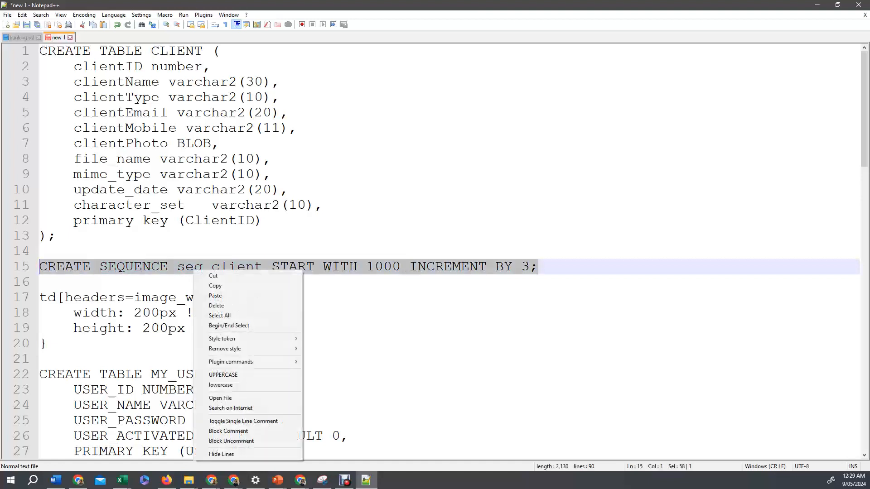
pyautogui.click(215, 286)
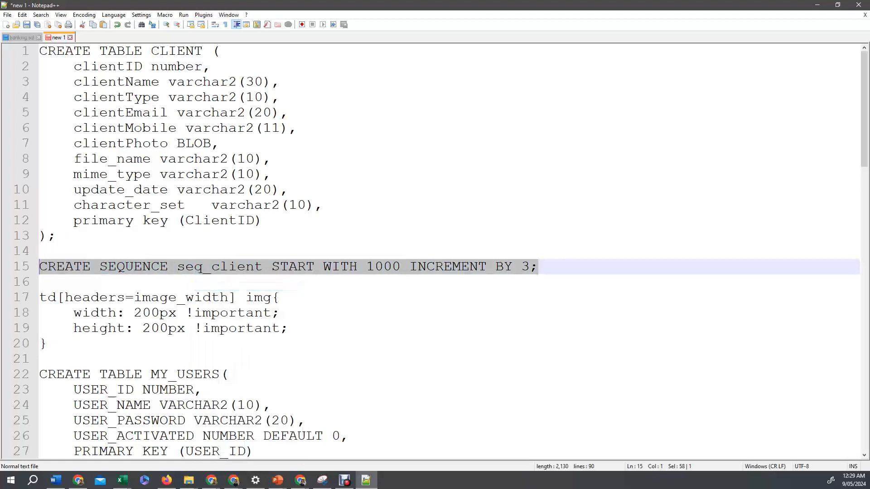
# Paste the seq_client sequence statement into SQL Commands and run it on its own.
pyautogui.click(817, 5)
pyautogui.hotkey('ctrl', 'v')
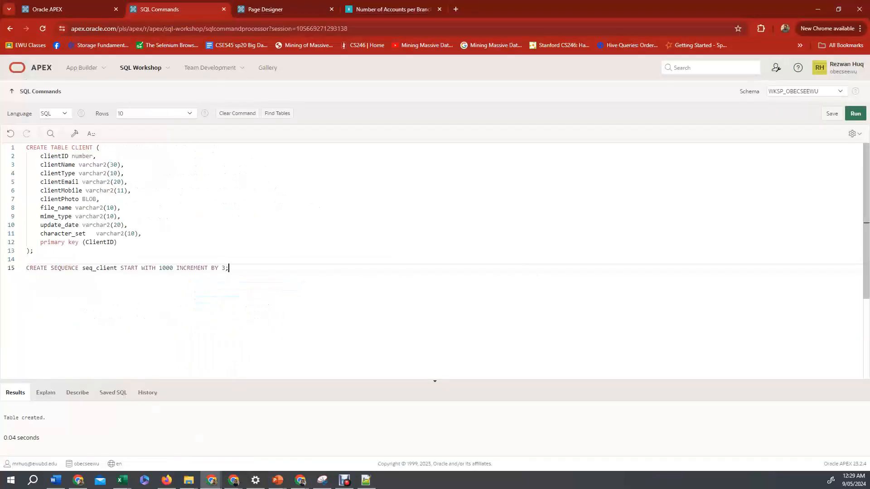
pyautogui.tripleClick(71, 269)
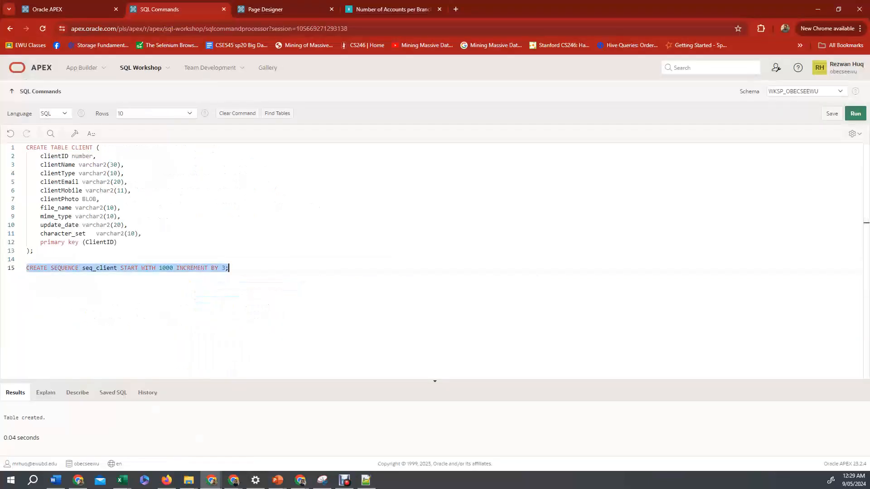
pyautogui.click(855, 114)
pyautogui.click(229, 268)
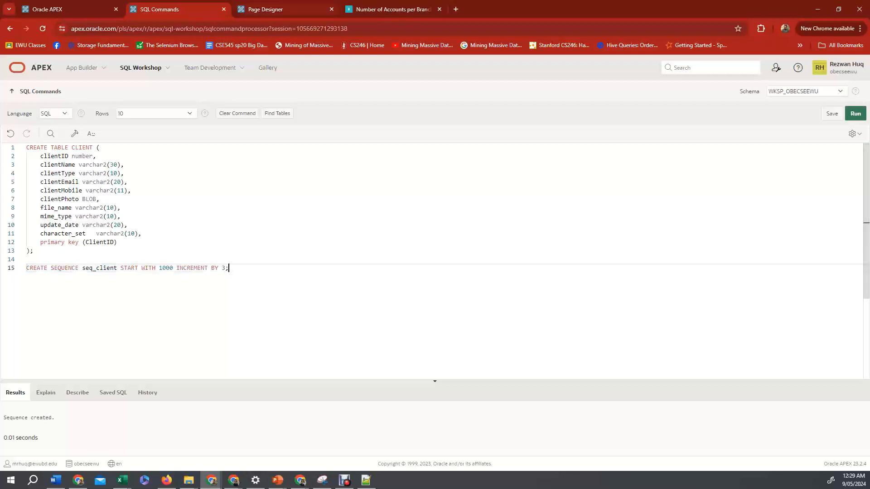
# Return to application 219714 in App Builder and start creating a new Form page.
pyautogui.hotkey('ctrl', 'Tab')
pyautogui.click(63, 91)
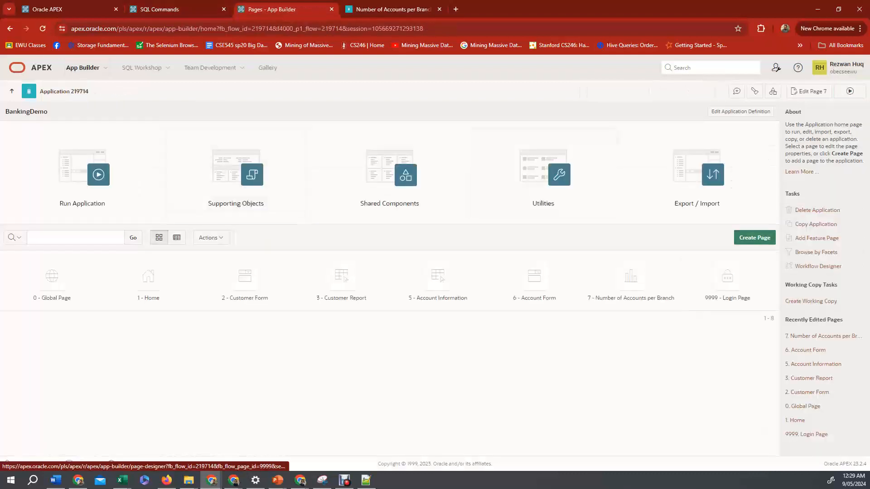
pyautogui.click(754, 238)
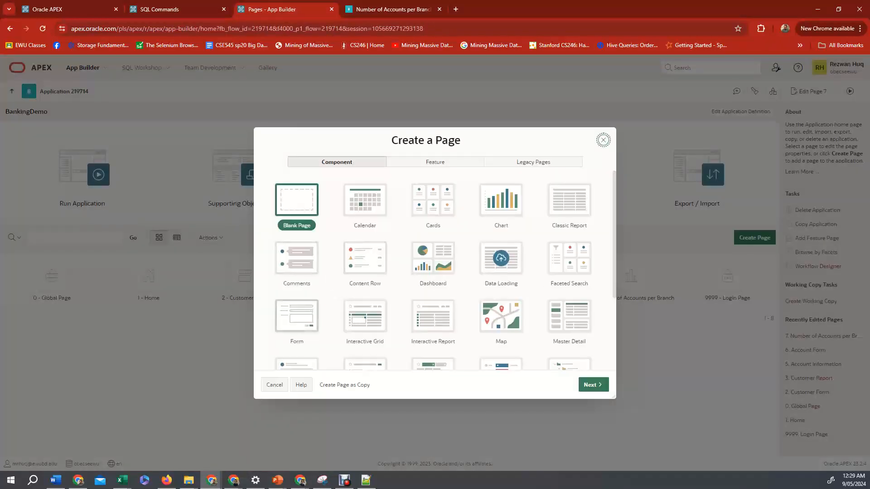
pyautogui.click(296, 315)
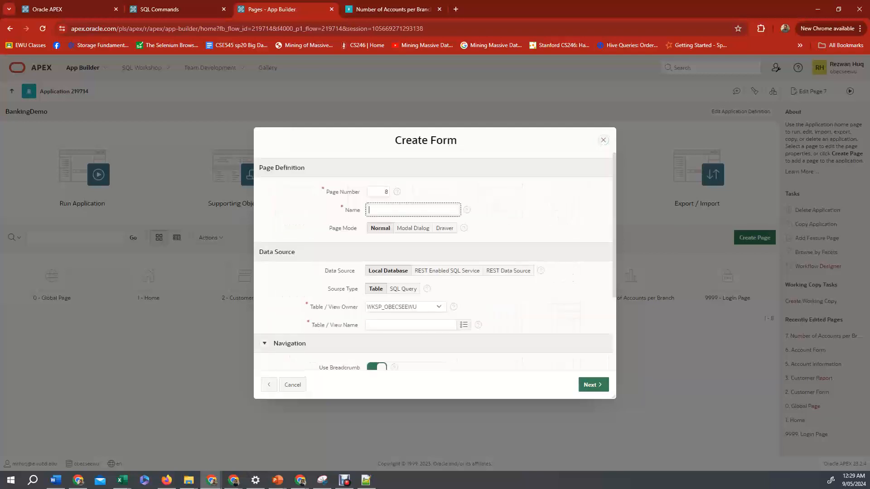
# Name the form page Client Form and choose the CLIENT table as its data source.
pyautogui.write('Client Form')
pyautogui.click(464, 325)
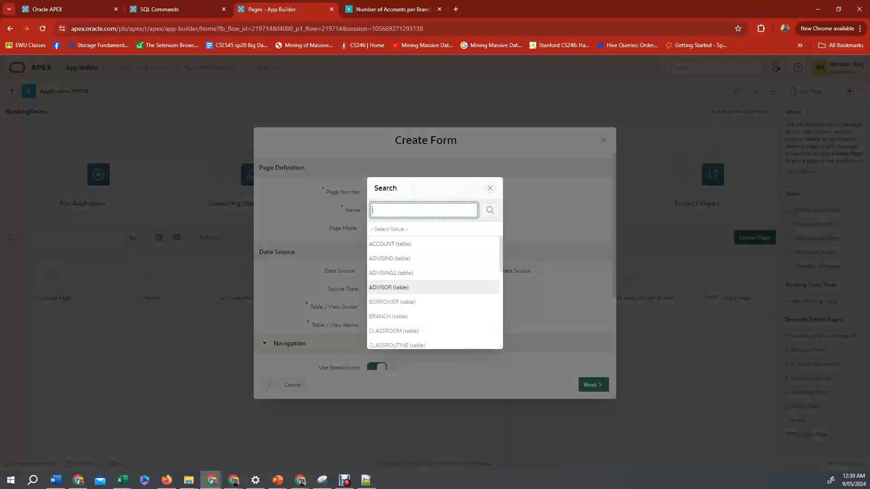
pyautogui.scroll(-1, 453, 302)
pyautogui.click(453, 311)
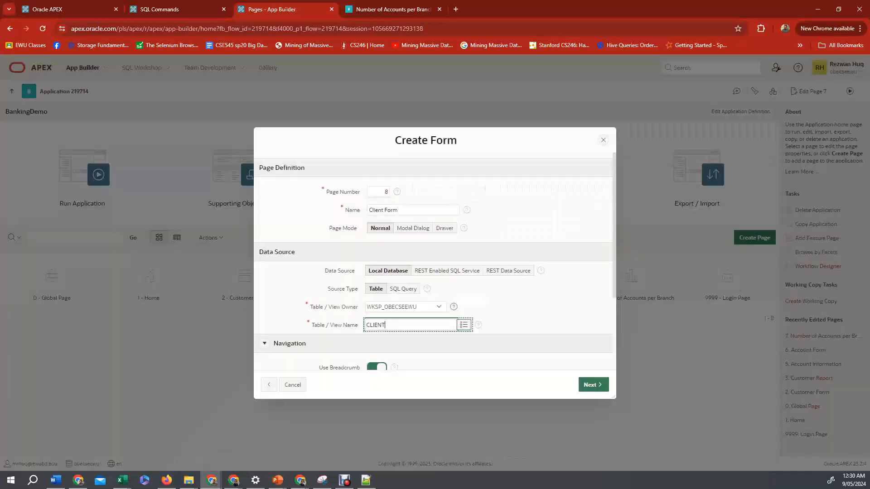
# Create the Client Form page, keeping CLIENTID as the primary key column.
pyautogui.scroll(-3, 453, 307)
pyautogui.click(593, 385)
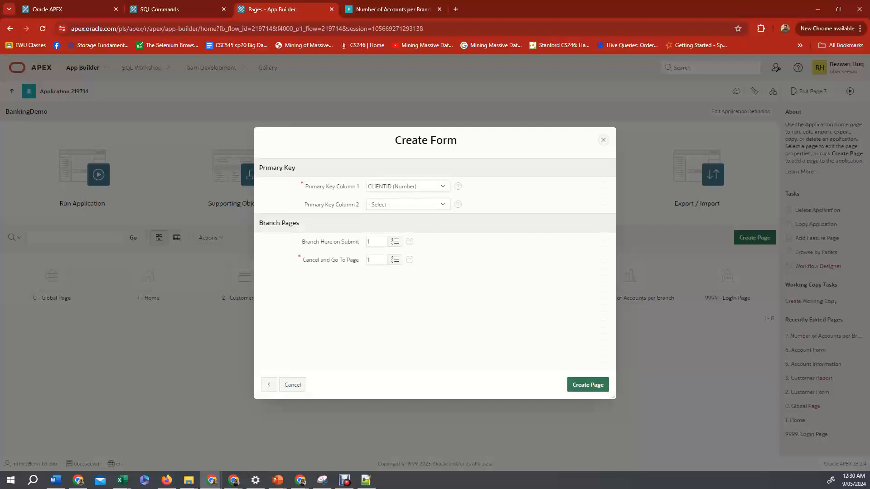
pyautogui.click(588, 384)
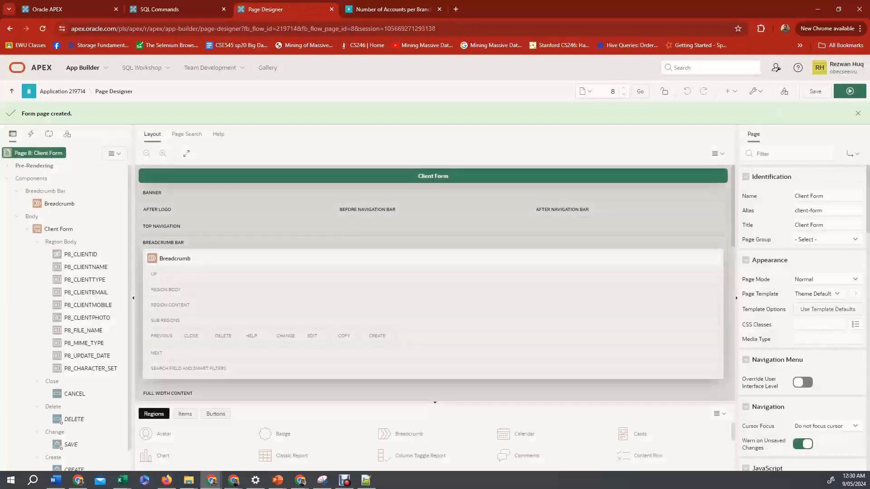
# Set the P8_CLIENTID item's default value type to Sequence.
pyautogui.click(81, 254)
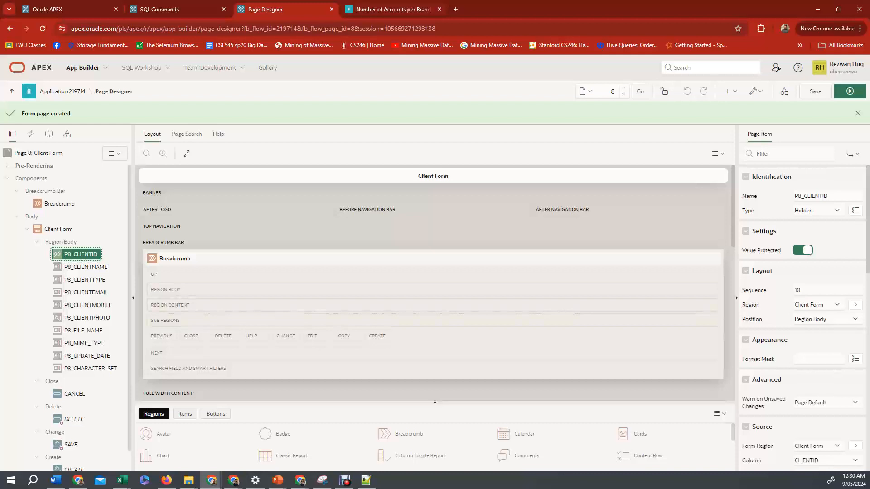
pyautogui.click(365, 480)
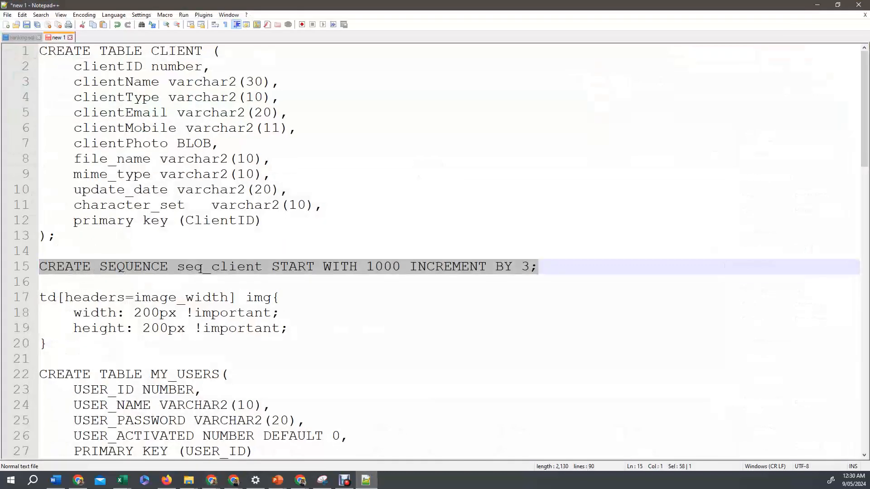
pyautogui.click(185, 266)
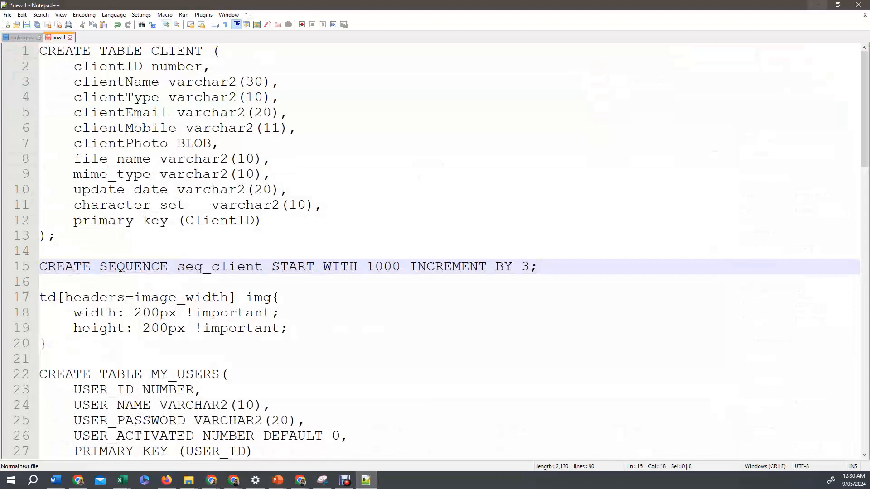
pyautogui.click(816, 5)
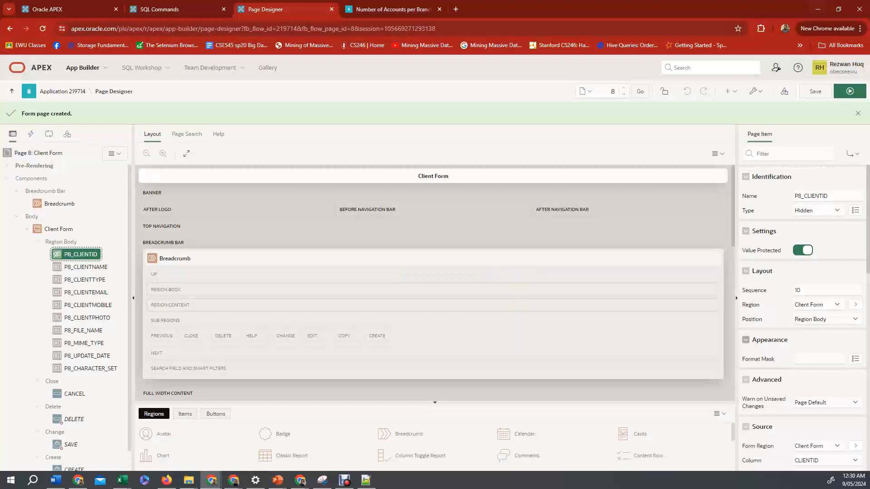
pyautogui.scroll(-5, 804, 317)
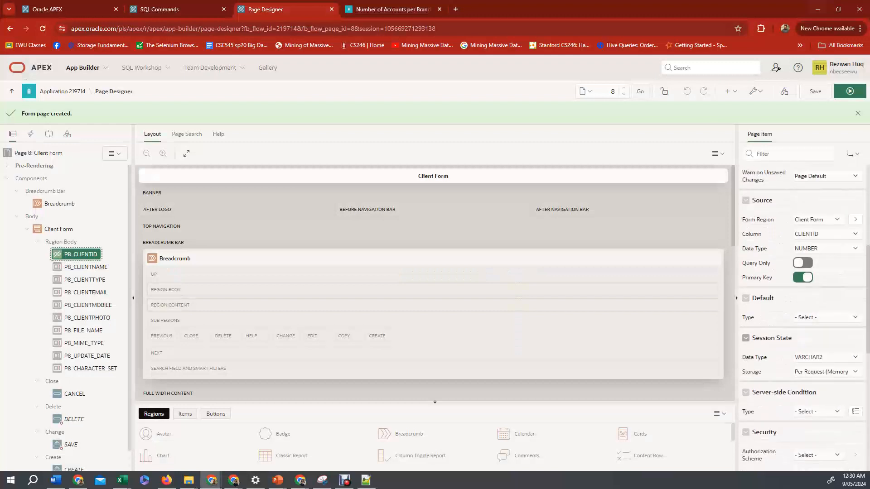
pyautogui.scroll(-1, 825, 290)
pyautogui.click(827, 272)
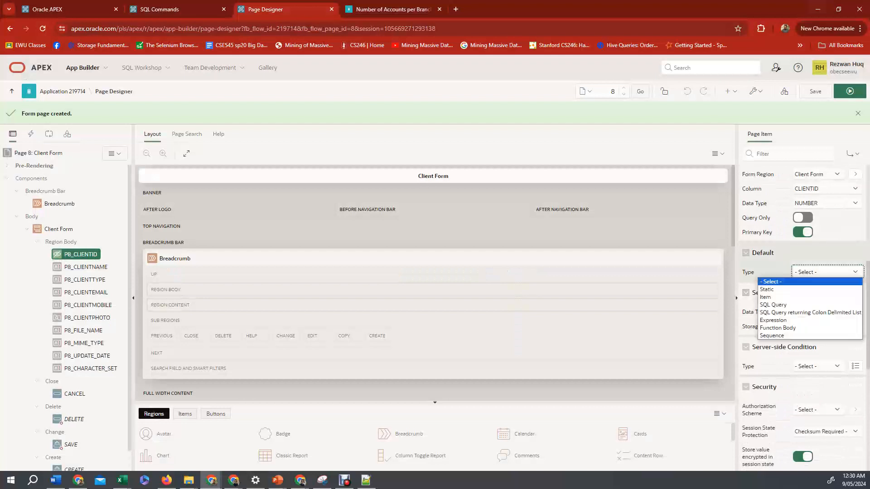
pyautogui.click(810, 336)
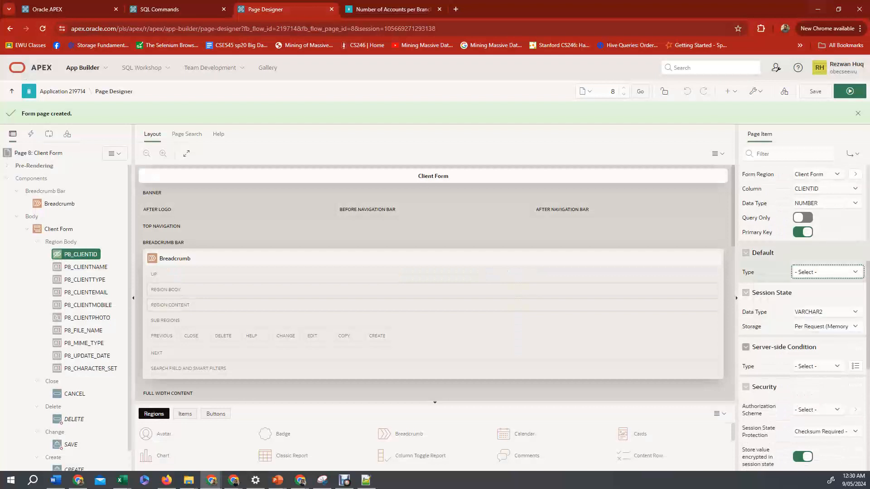
pyautogui.click(827, 286)
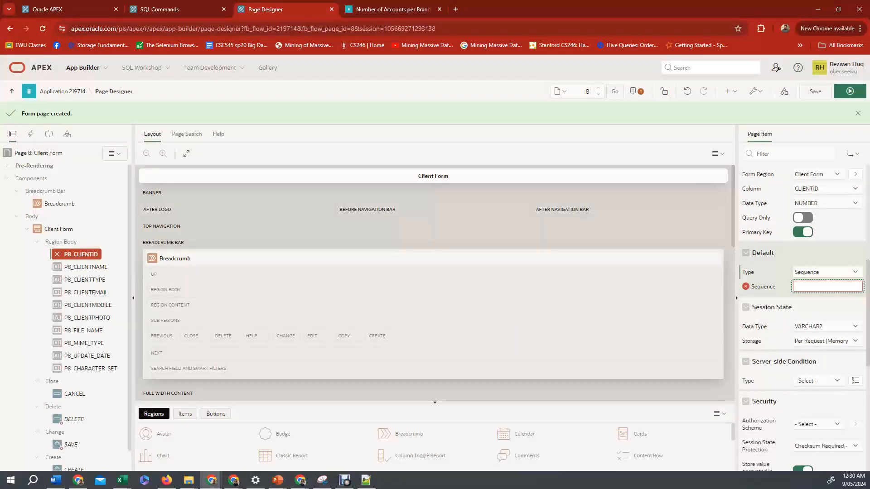
# Enter SEQ_CLIENT as the item's default sequence, then save and run the page.
pyautogui.click(392, 9)
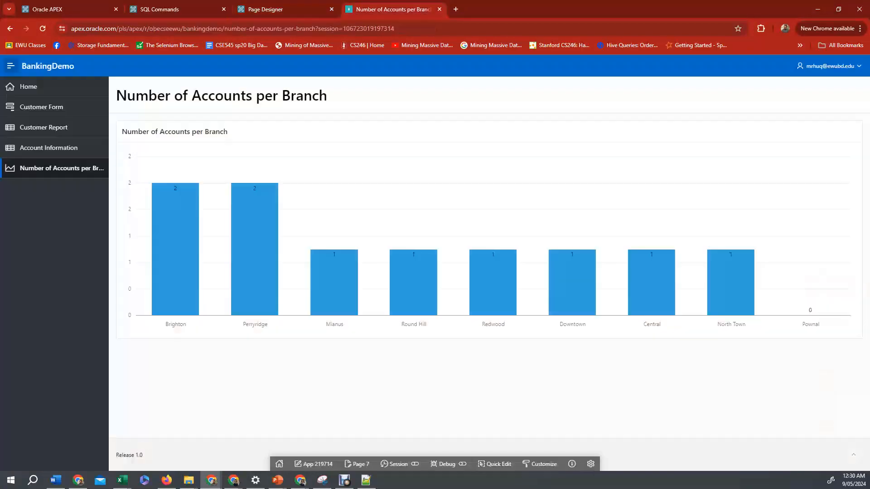
pyautogui.click(172, 9)
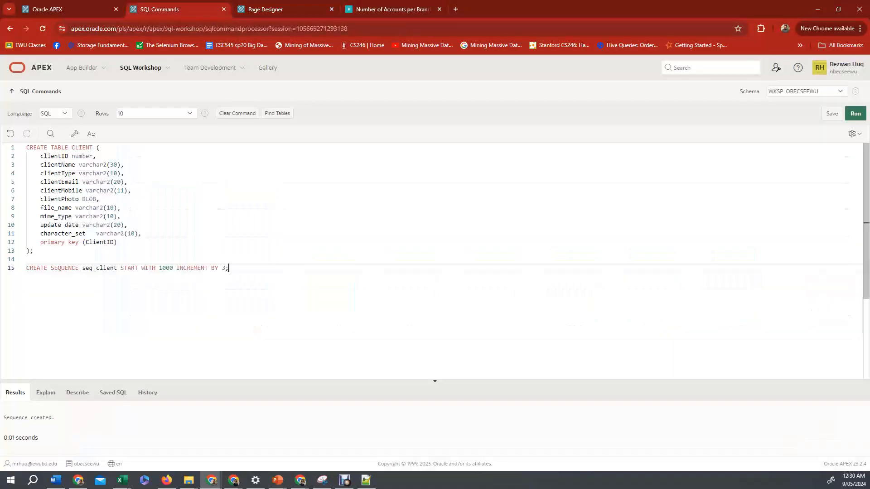
pyautogui.doubleClick(100, 268)
pyautogui.hotkey('ctrl', 'c')
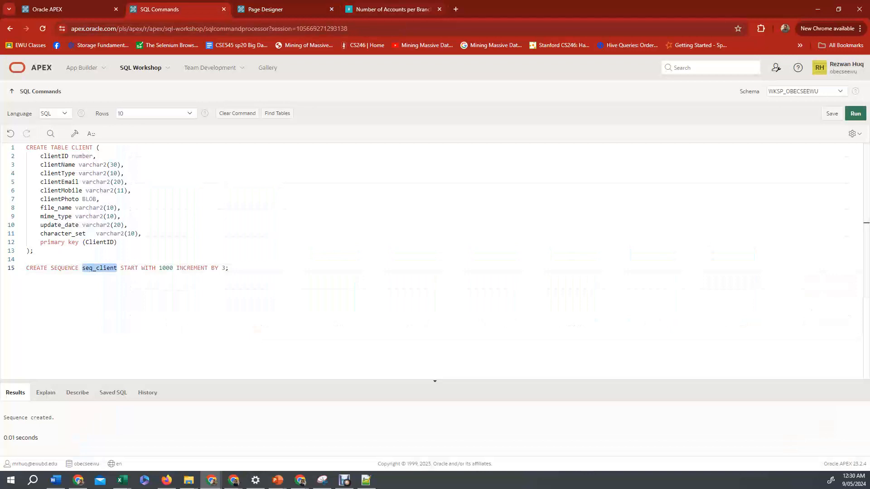
pyautogui.click(266, 10)
pyautogui.click(828, 286)
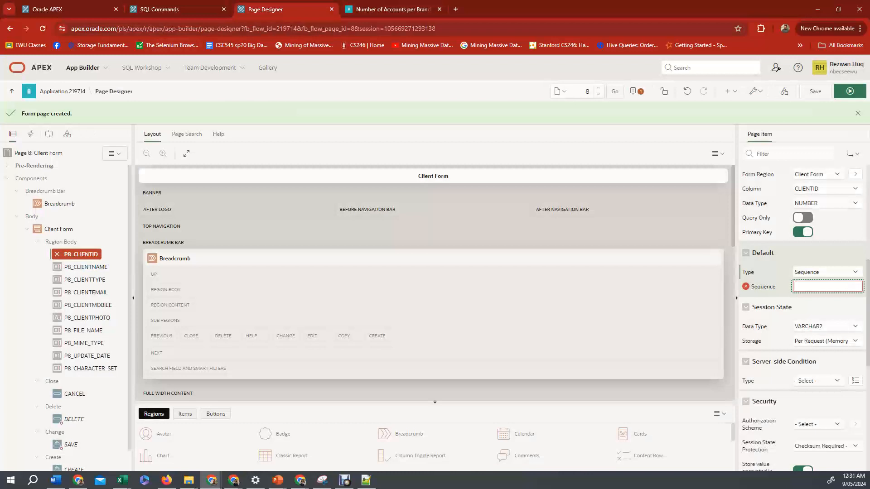
pyautogui.hotkey('ctrl', 'v')
pyautogui.hotkey('ctrl', 'a')
pyautogui.write('SEQ_CLIENT')
pyautogui.hotkey('ctrl', 'alt', 's')
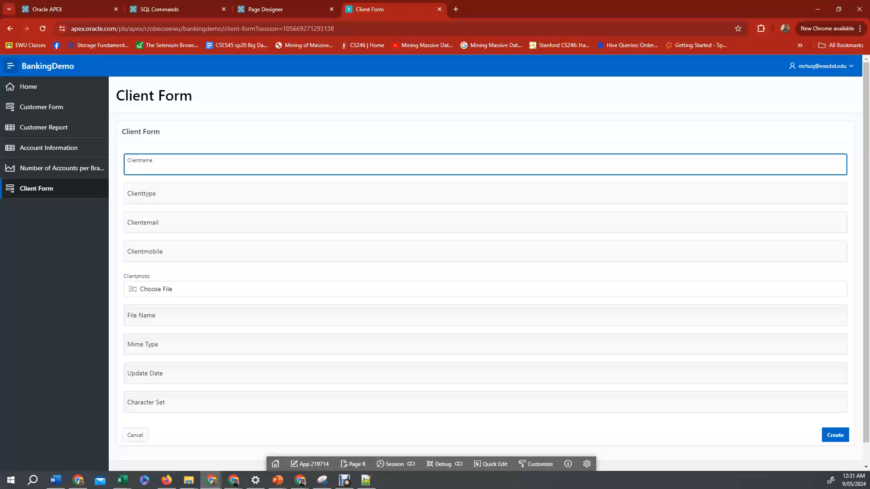
# Fill in a sample client's name, the type Regular, an e-mail address and a mobile number in the running form.
pyautogui.write('Alice')
pyautogui.press('Tab')
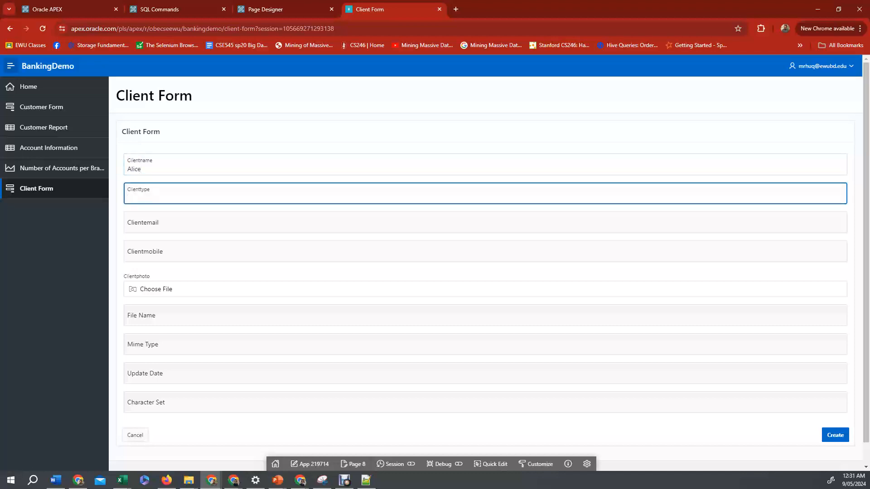
pyautogui.write('Regular')
pyautogui.press('Tab')
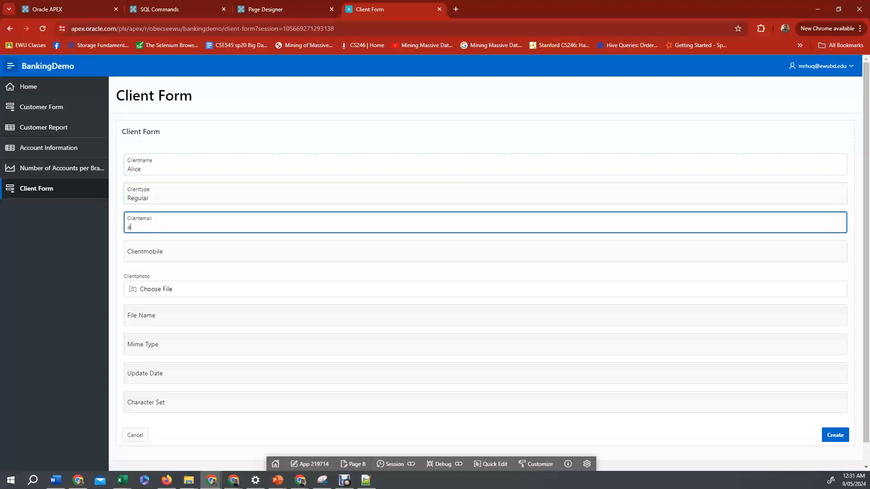
pyautogui.press('Tab')
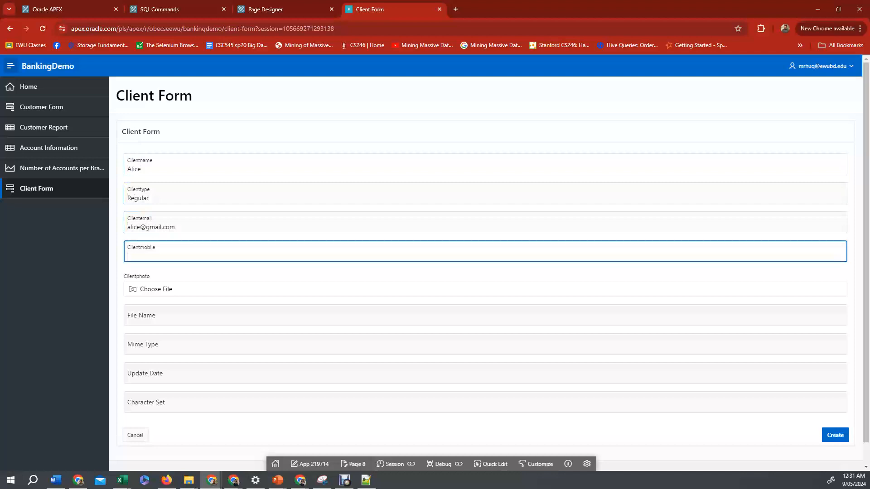
pyautogui.click(156, 289)
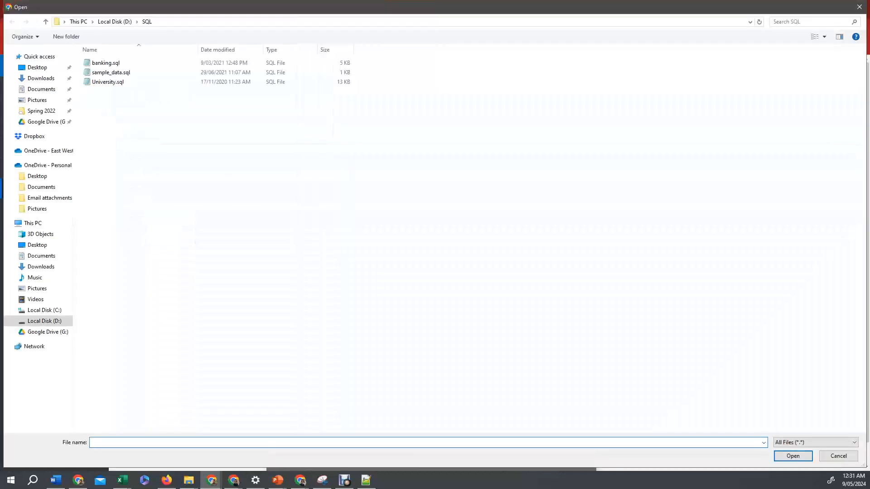
pyautogui.press('Escape')
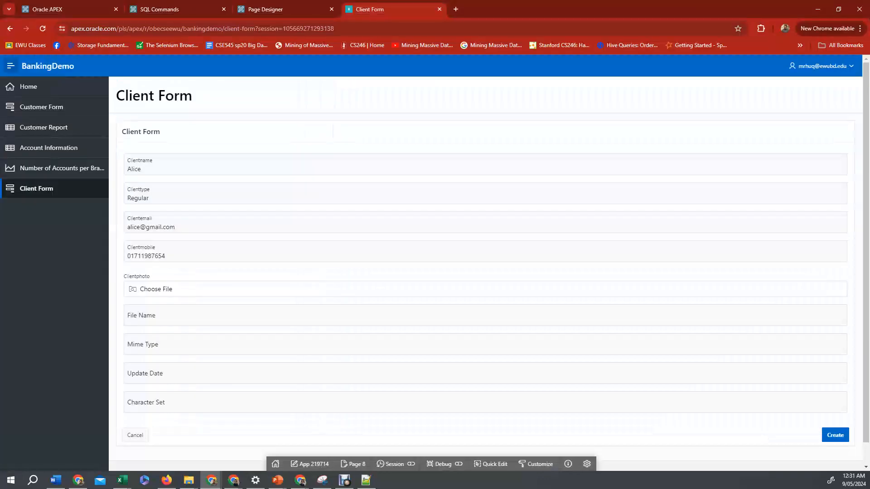
# Search Google Images for client image and save the first picture to Downloads as client1.
pyautogui.hotkey('ctrl', 't')
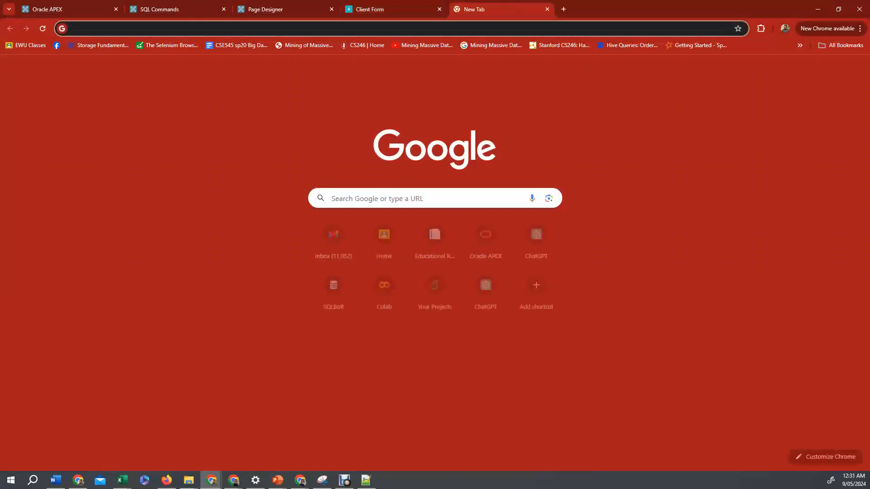
pyautogui.write('client image')
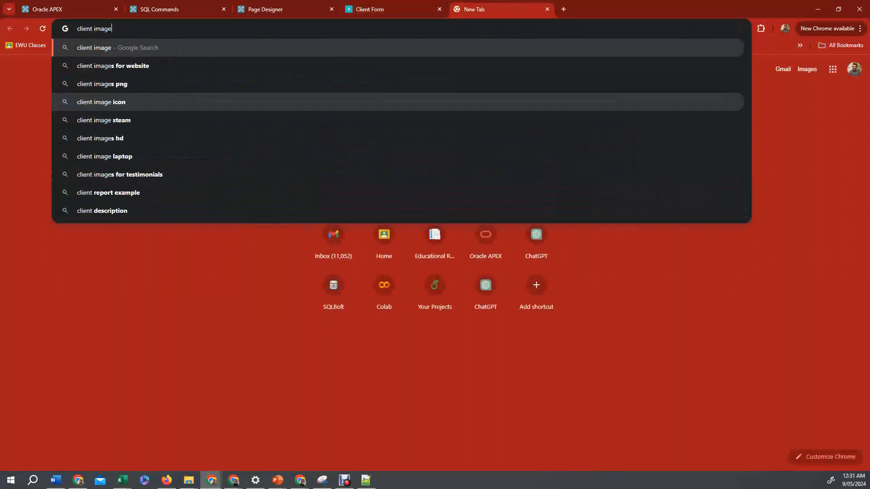
pyautogui.press('Return')
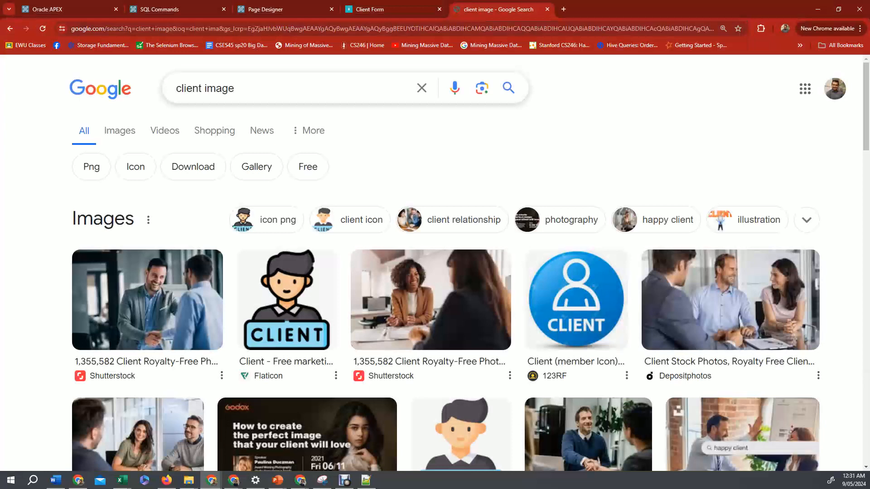
pyautogui.click(120, 131)
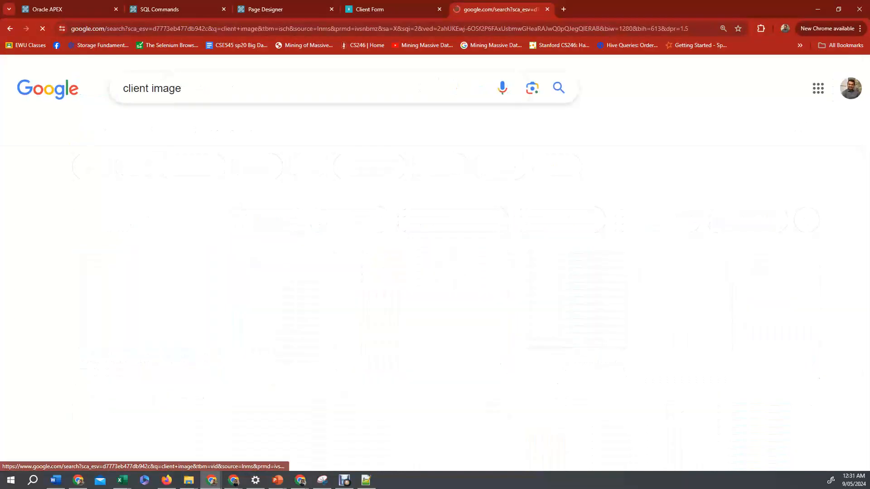
pyautogui.rightClick(83, 253)
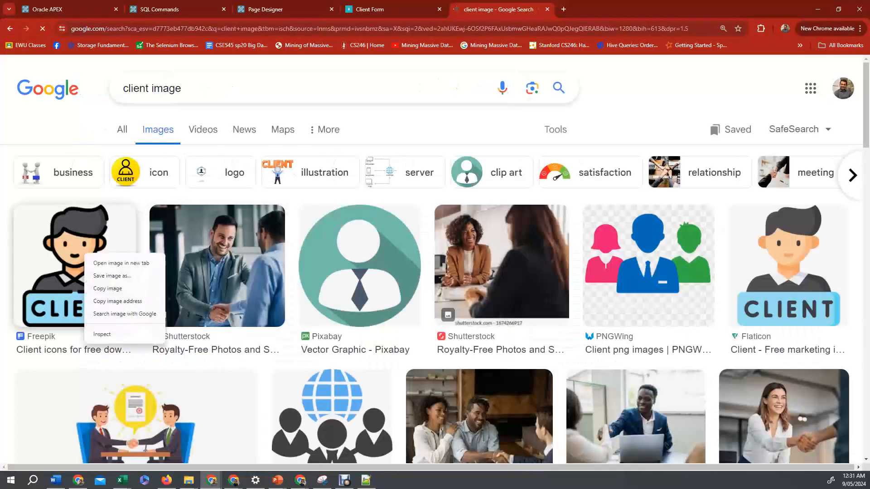
pyautogui.click(114, 276)
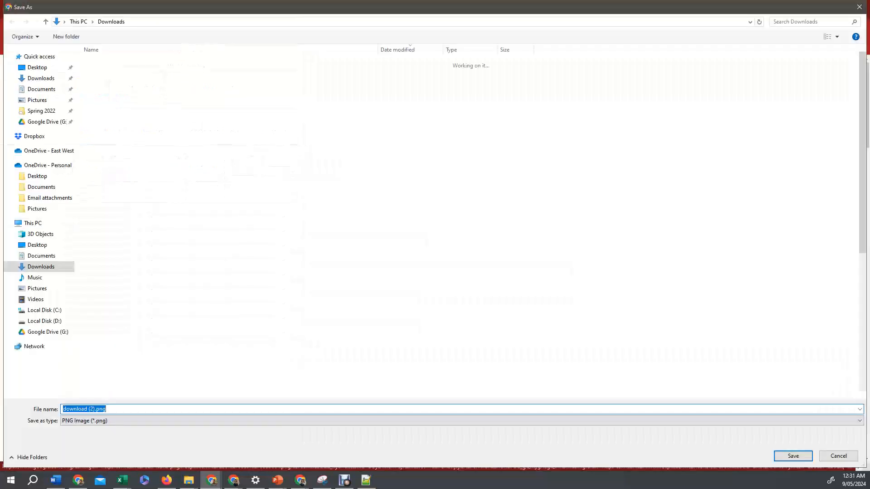
pyautogui.click(96, 409)
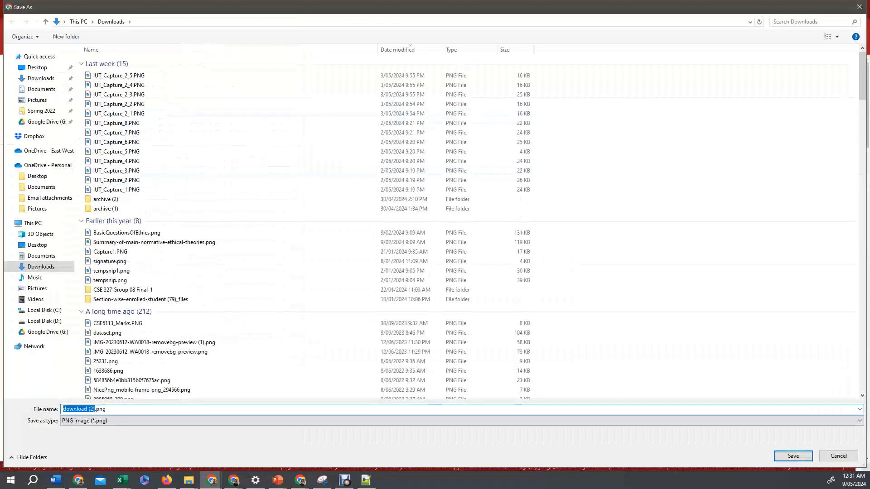
pyautogui.write('client1')
pyautogui.press('Return')
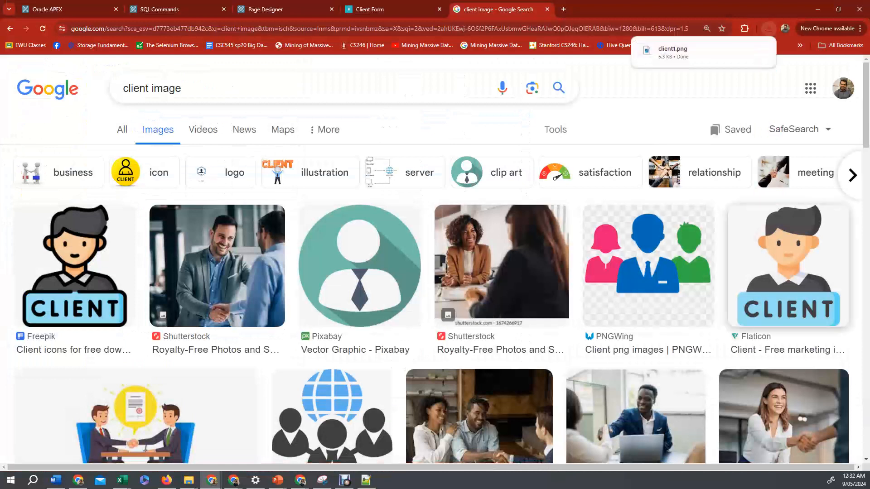
# Save another client picture from the results to Downloads as client2.
pyautogui.rightClick(682, 263)
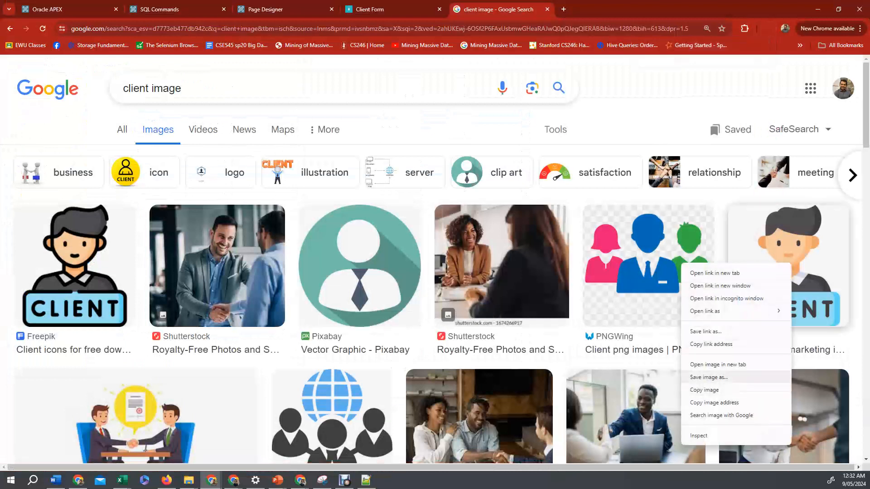
pyautogui.click(709, 377)
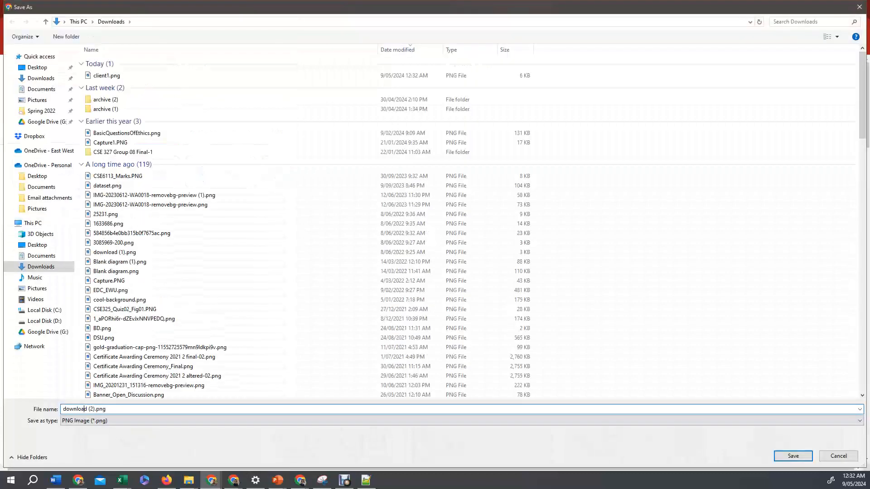
pyautogui.press('BackSpace')
pyautogui.press('Delete')
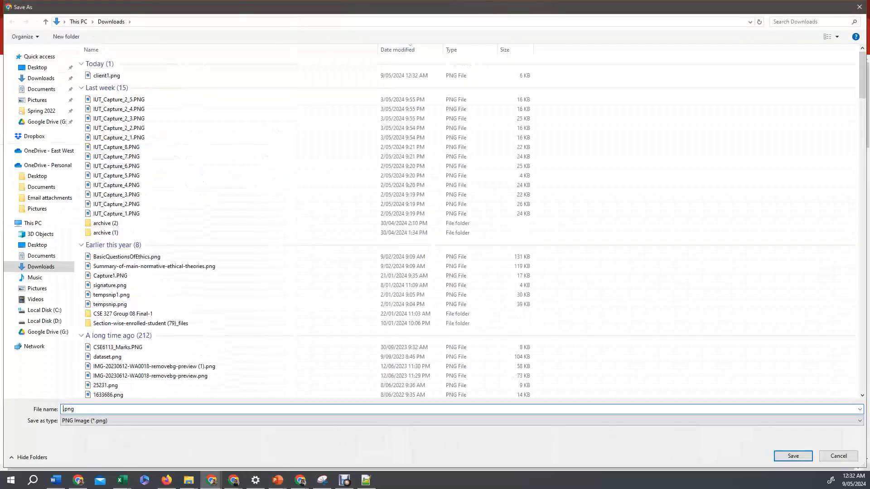
pyautogui.write('client2')
pyautogui.press('Return')
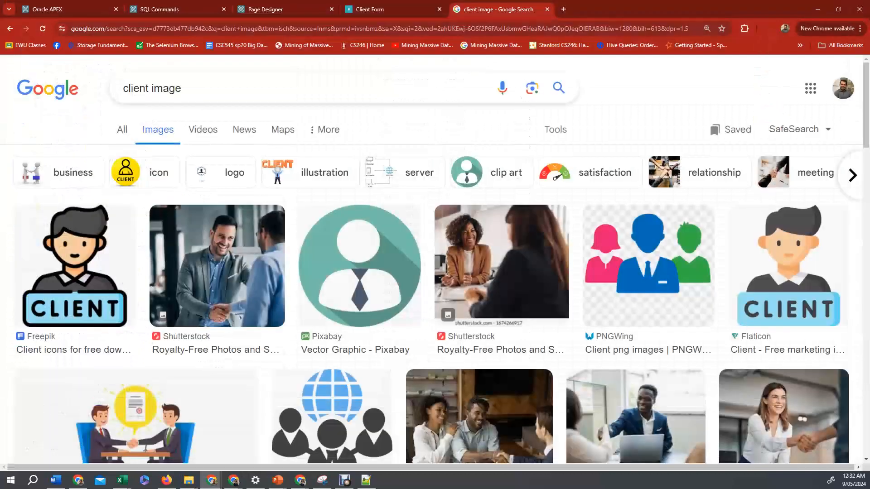
# Attach client1.png from Downloads as the client photo in the running Client Form.
pyautogui.click(272, 9)
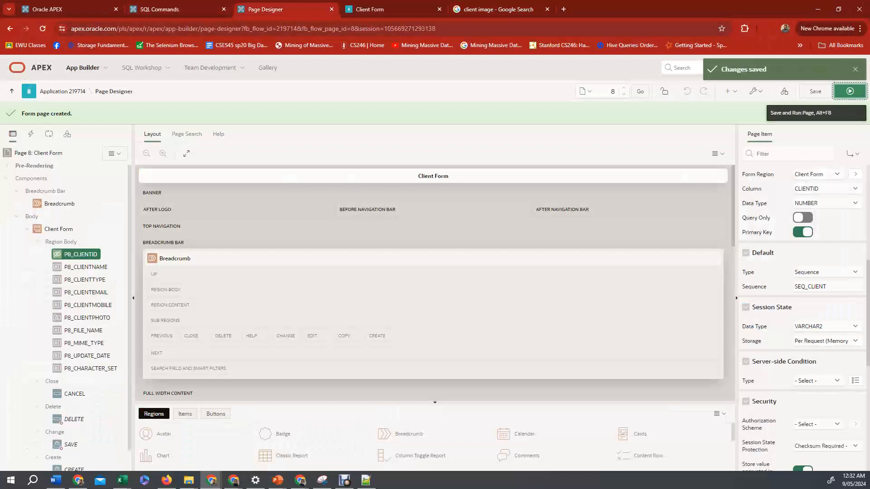
pyautogui.click(850, 91)
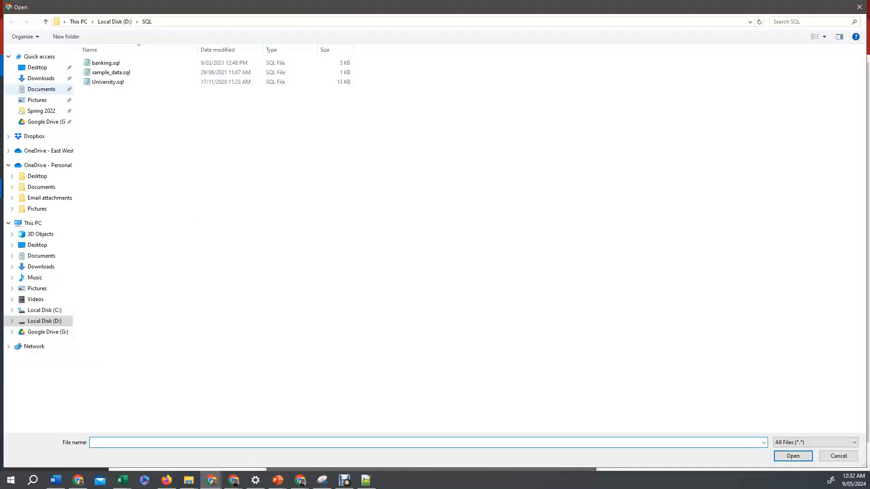
pyautogui.click(42, 89)
pyautogui.click(41, 78)
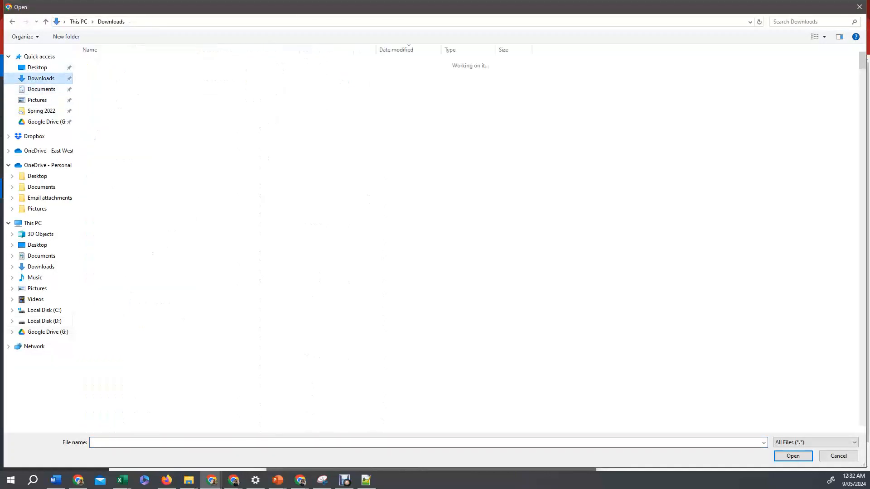
pyautogui.click(105, 75)
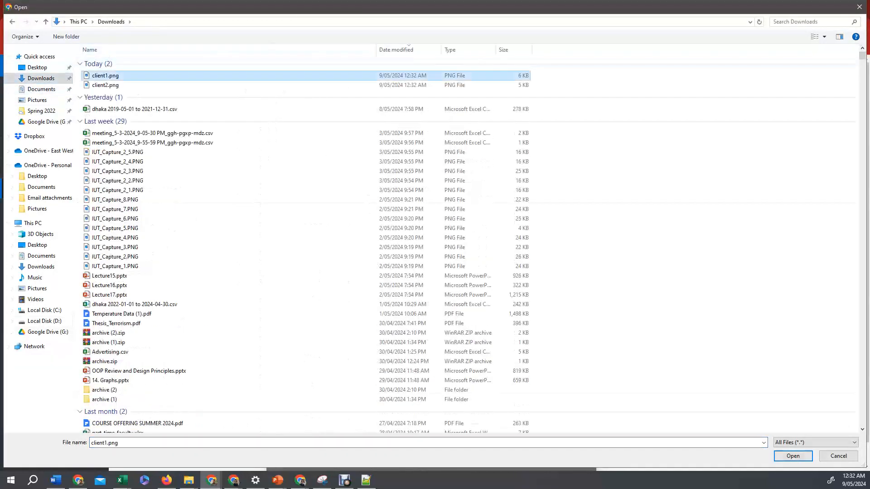
pyautogui.click(805, 455)
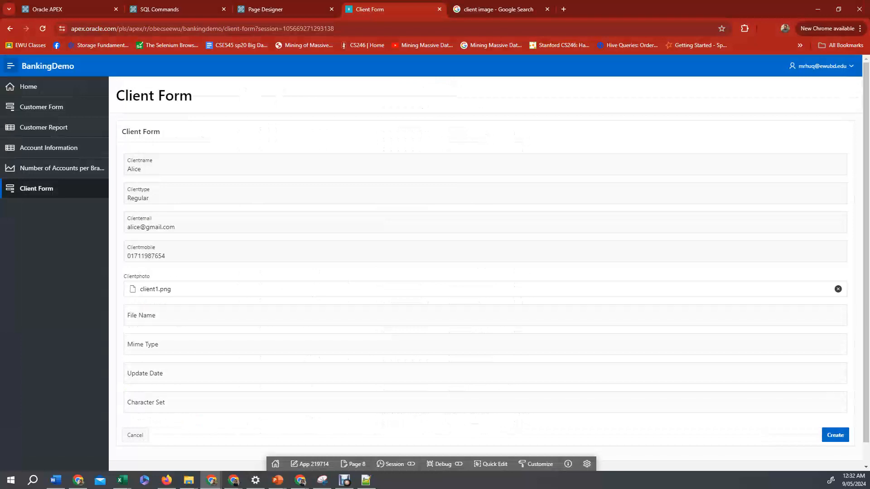
# Create the client record from the filled-in form.
pyautogui.press('Tab')
pyautogui.press('Tab')
pyautogui.press('Tab')
pyautogui.press('Tab')
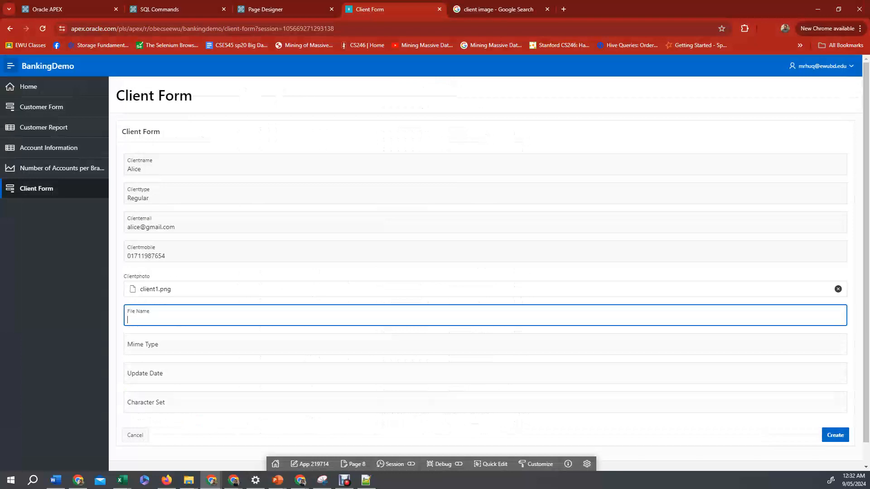
pyautogui.hotkey('shift', 'Tab')
pyautogui.hotkey('shift', 'Tab')
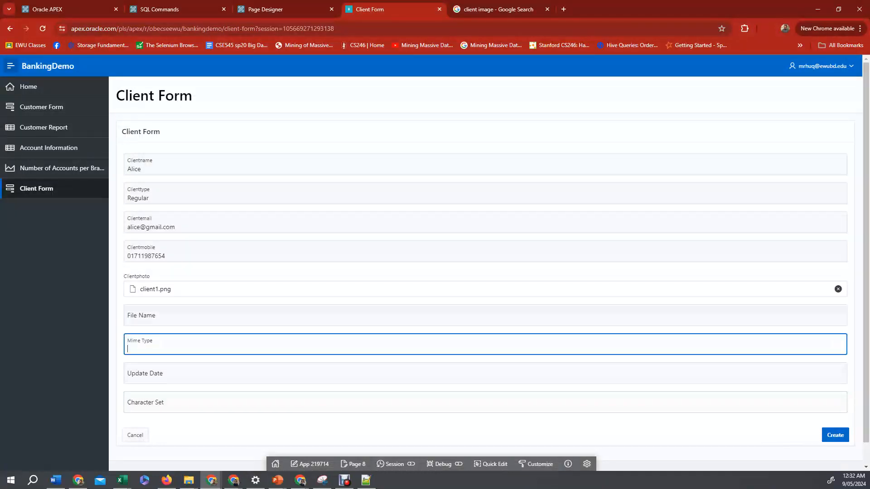
pyautogui.press('Tab')
pyautogui.hotkey('shift', 'Tab')
pyautogui.hotkey('shift', 'Tab')
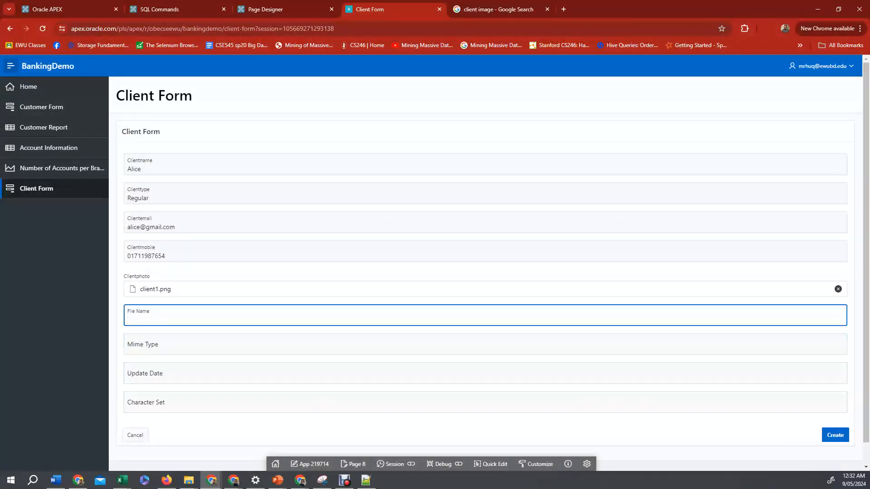
pyautogui.click(835, 435)
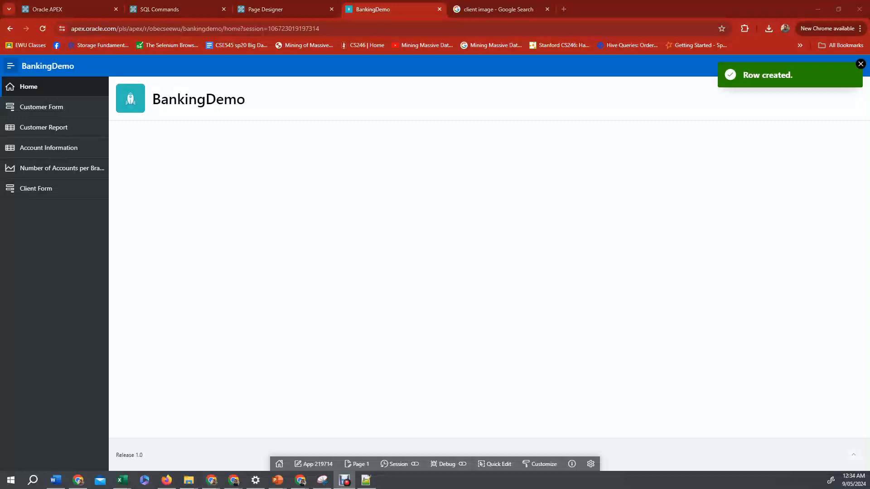
# Create an Interactive Report page named Client Report on the CLIENT table.
pyautogui.click(172, 9)
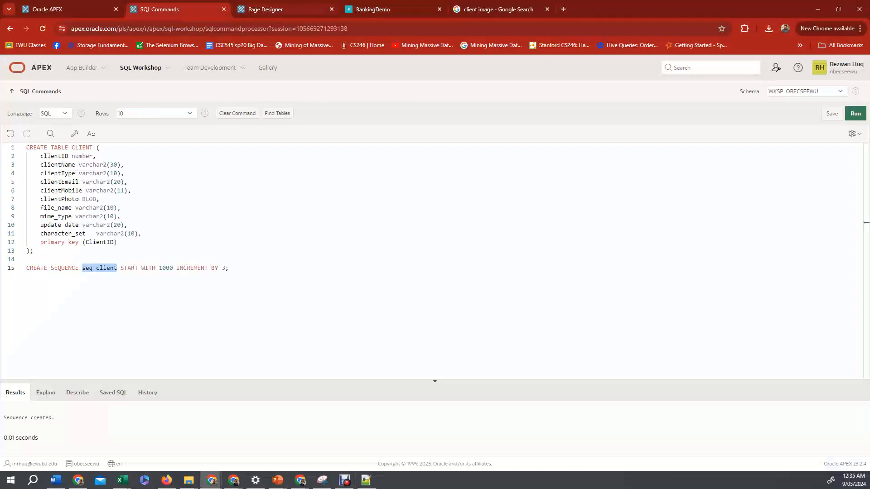
pyautogui.click(276, 9)
pyautogui.click(63, 91)
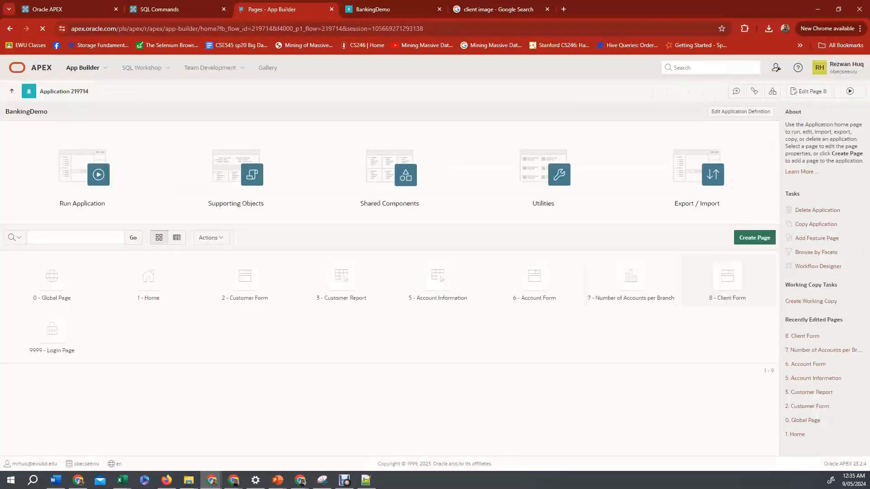
pyautogui.click(755, 237)
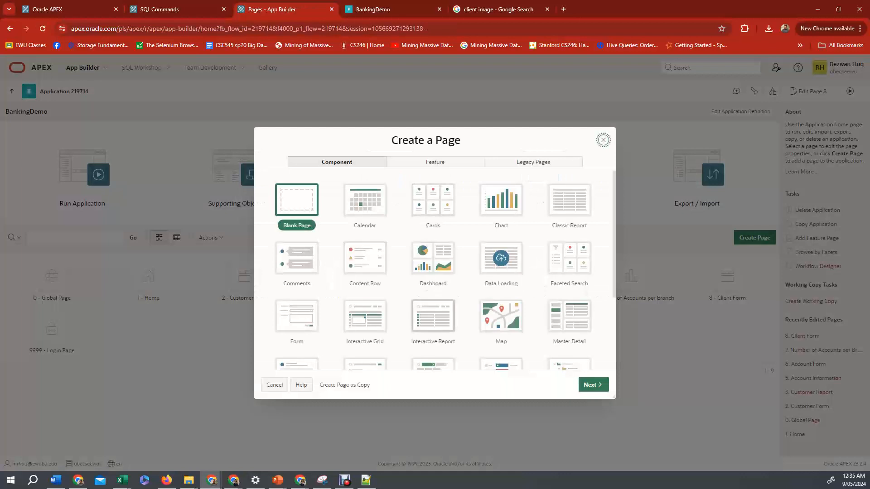
pyautogui.click(433, 316)
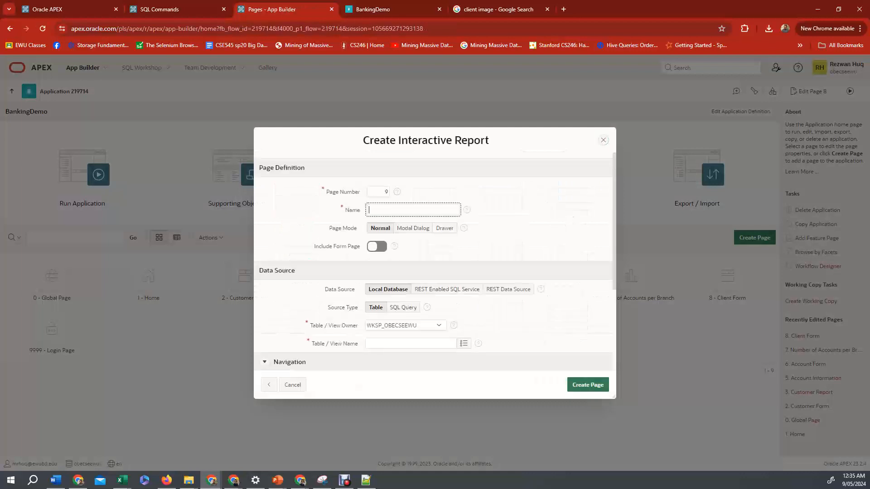
pyautogui.write('Client Report')
pyautogui.click(463, 343)
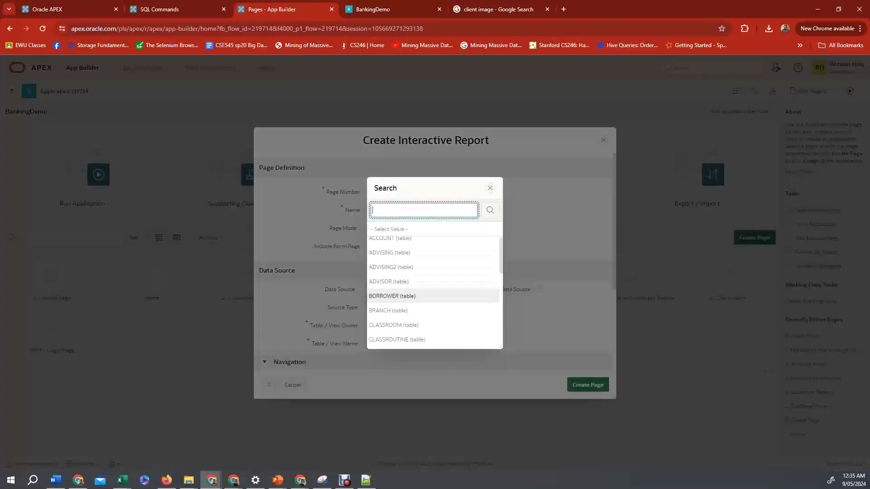
pyautogui.scroll(-1, 432, 295)
pyautogui.click(386, 315)
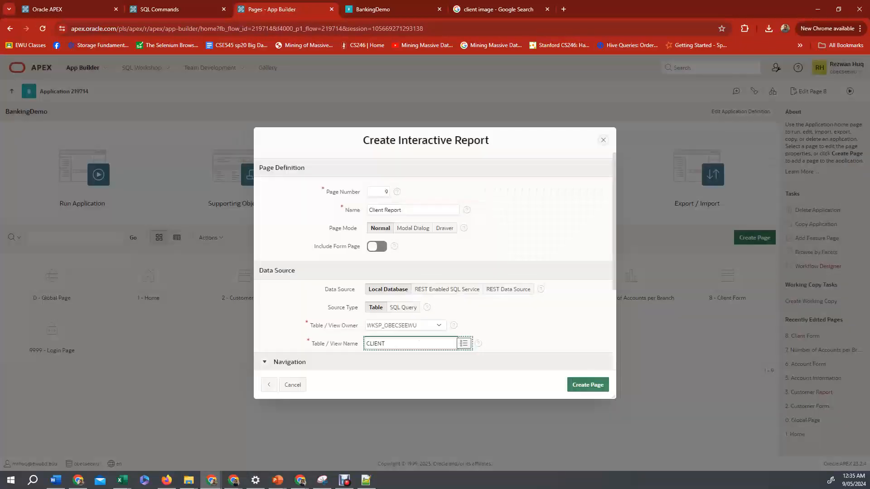
pyautogui.click(588, 385)
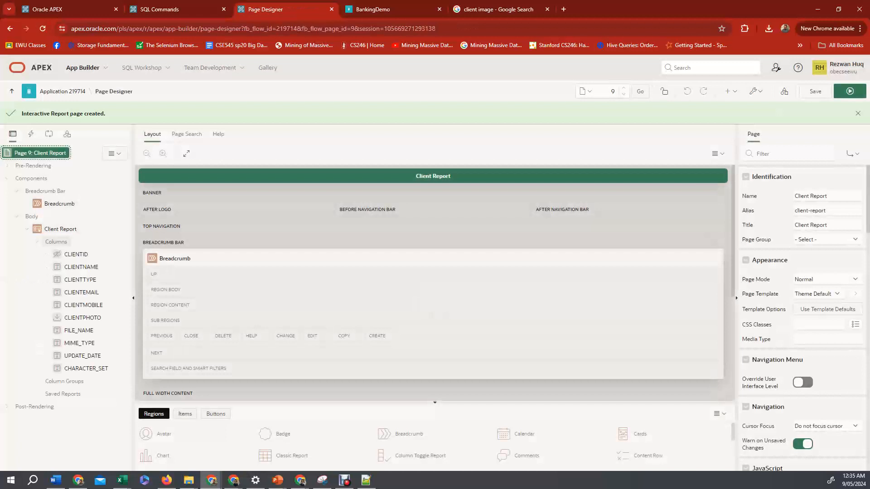
# Make the CLIENTID column a Plain Text column headed Client ID, and save the page.
pyautogui.click(76, 254)
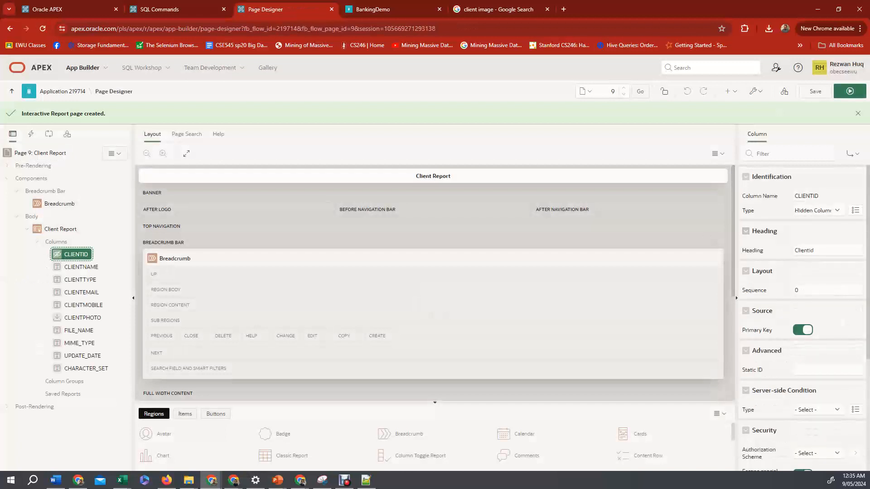
pyautogui.click(815, 211)
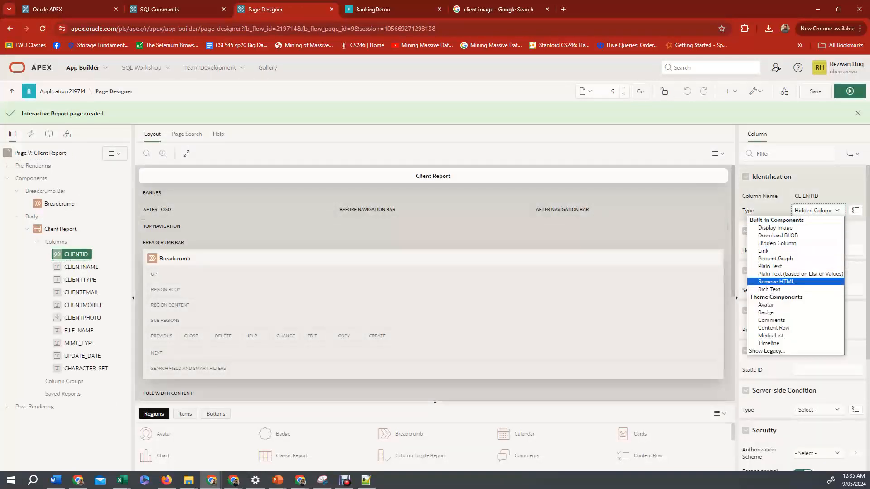
pyautogui.press('Escape')
pyautogui.press('Down')
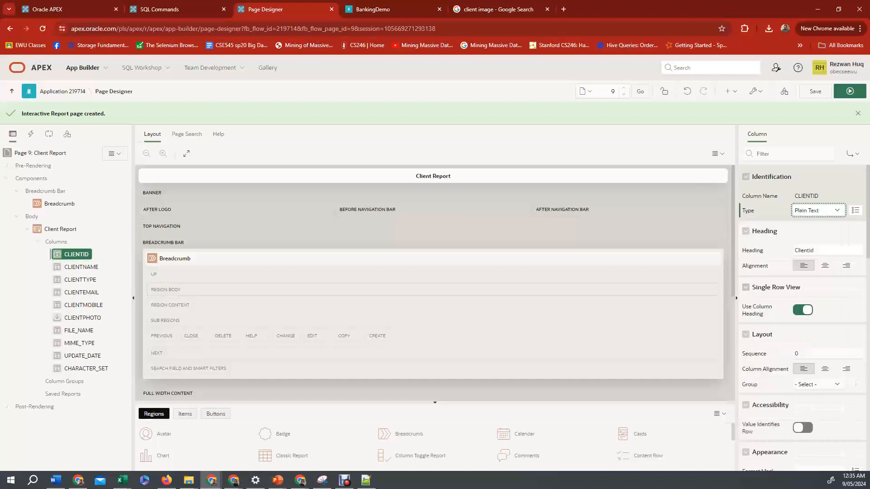
pyautogui.click(827, 250)
pyautogui.press('BackSpace')
pyautogui.press('BackSpace')
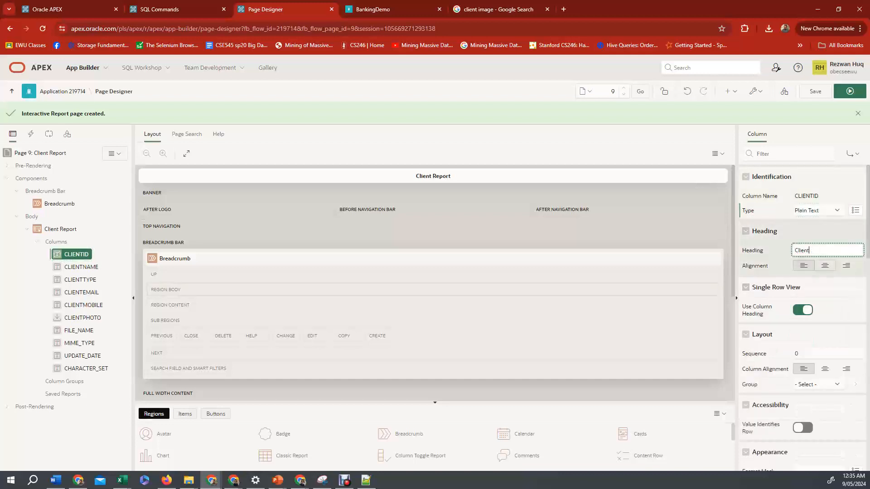
pyautogui.write('ID')
pyautogui.click(815, 91)
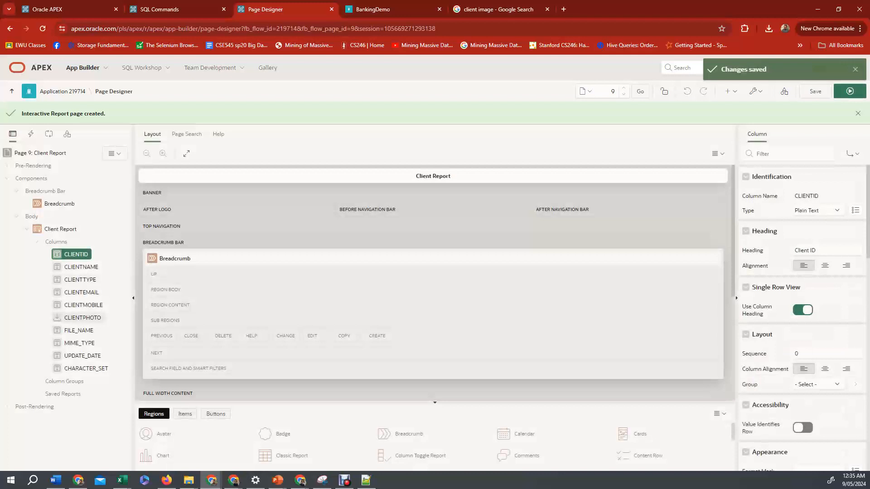
# Run the Client Report page to view the stored client.
pyautogui.click(82, 318)
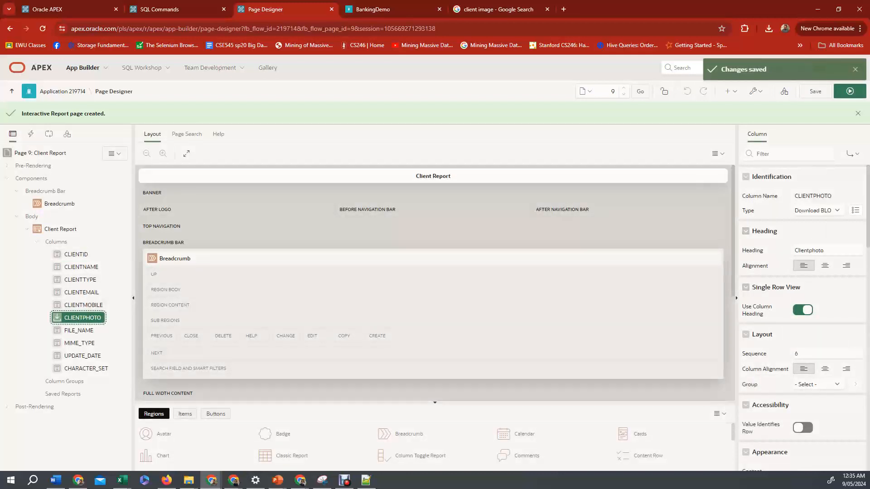
pyautogui.click(850, 91)
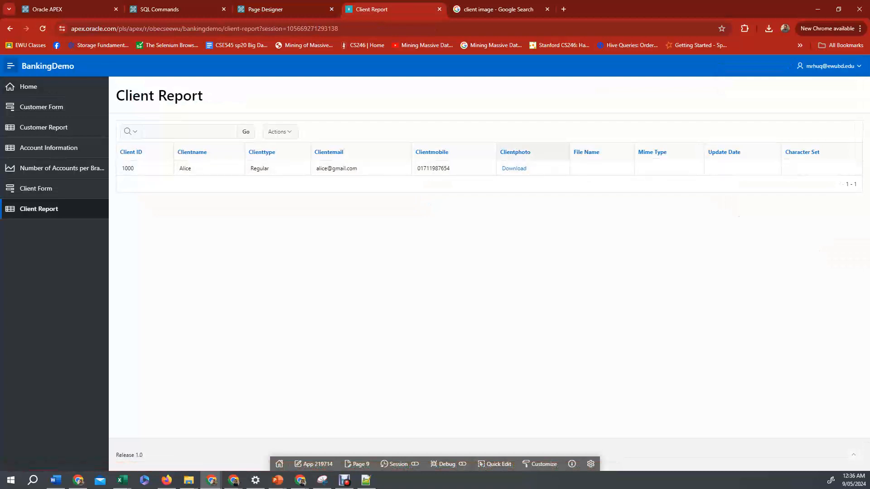
# Return to the page designer and set the CLIENTPHOTO column's type to Display Image.
pyautogui.click(357, 464)
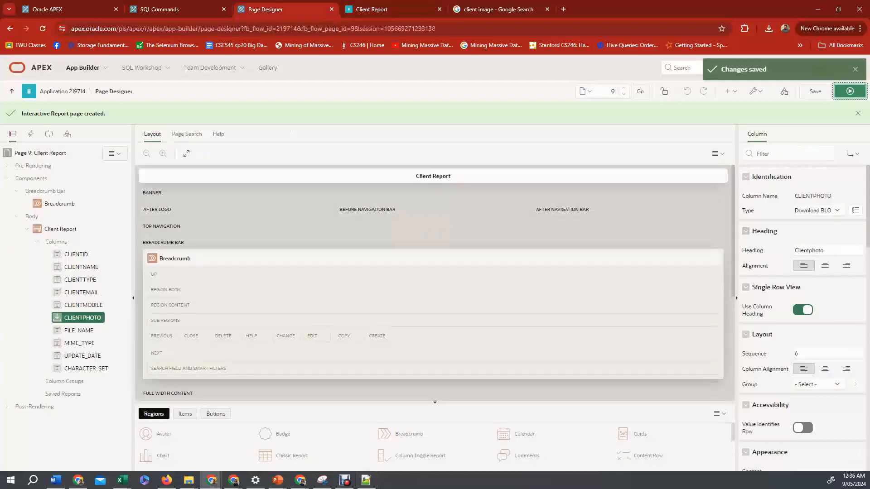
pyautogui.click(817, 211)
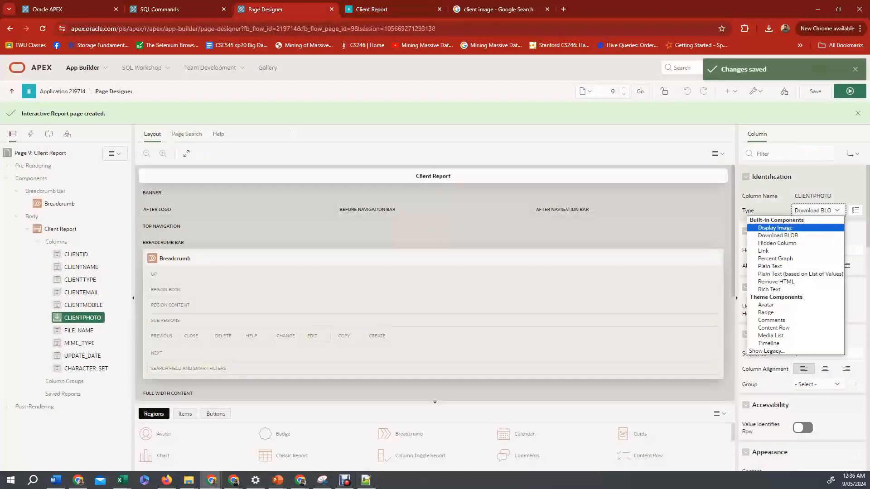
pyautogui.press('Escape')
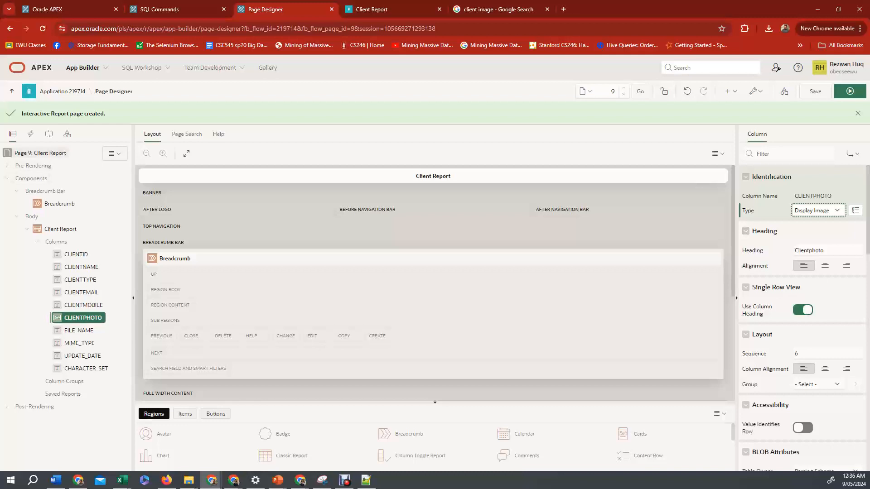
# Browse the Client Report page's properties.
pyautogui.click(40, 153)
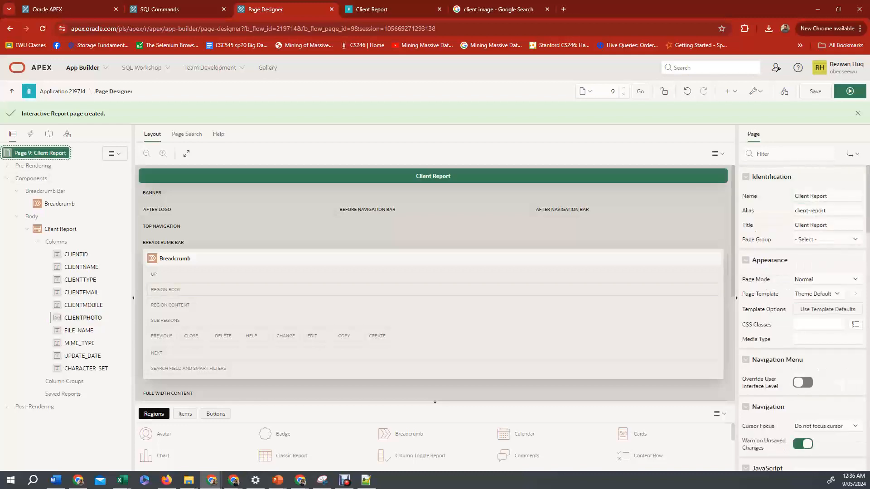
pyautogui.scroll(-5, 802, 317)
pyautogui.scroll(-2, 802, 317)
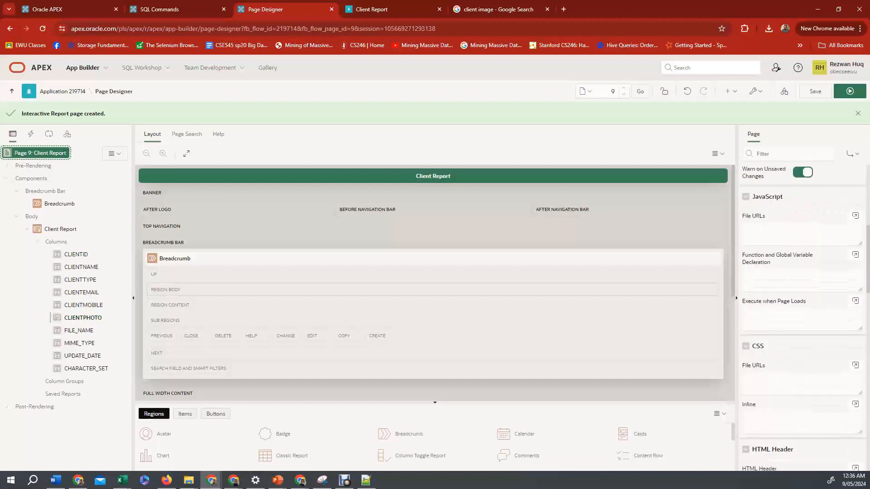
pyautogui.scroll(-3, 802, 317)
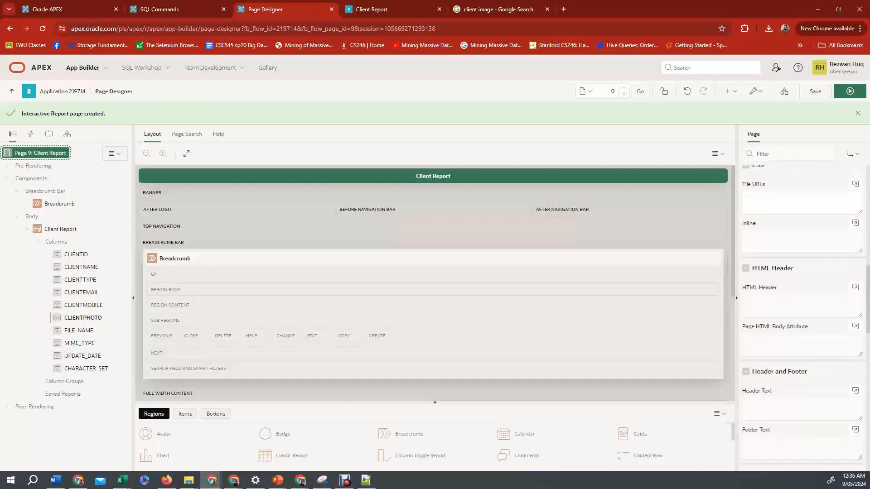
pyautogui.scroll(-2, 802, 317)
pyautogui.scroll(2, 802, 317)
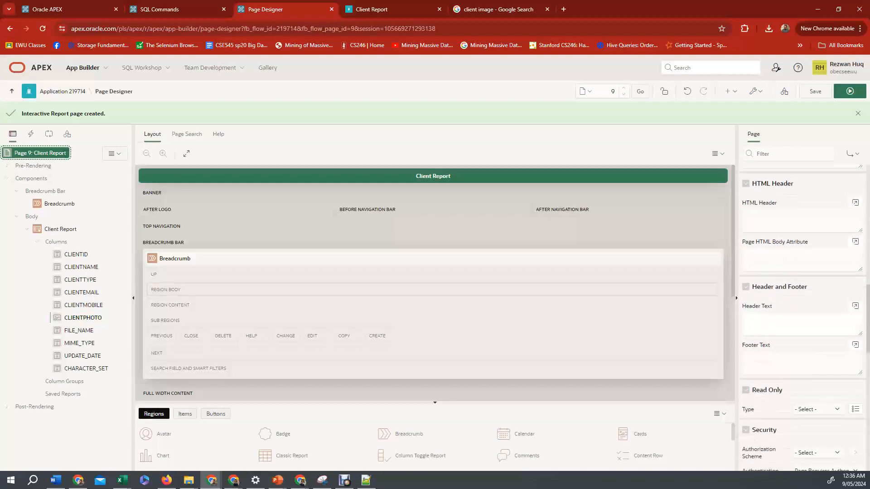
pyautogui.scroll(3, 801, 317)
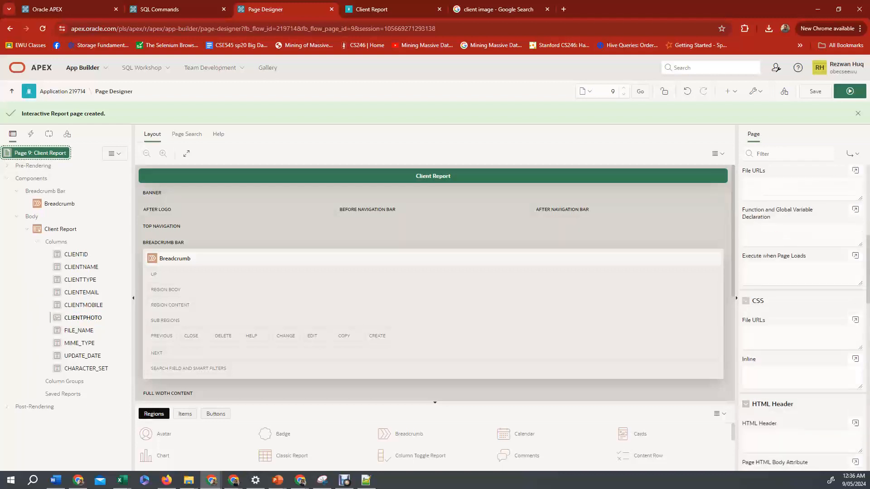
pyautogui.scroll(-6, 802, 317)
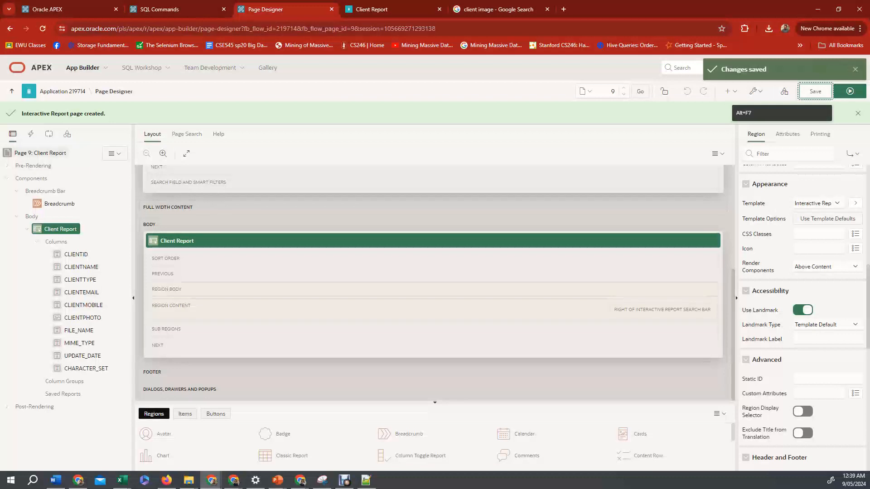
# Copy the td[headers=image_width] img CSS rule (width and height 100px !important) from Notepad++ into the Client Report page's inline CSS.
pyautogui.click(41, 153)
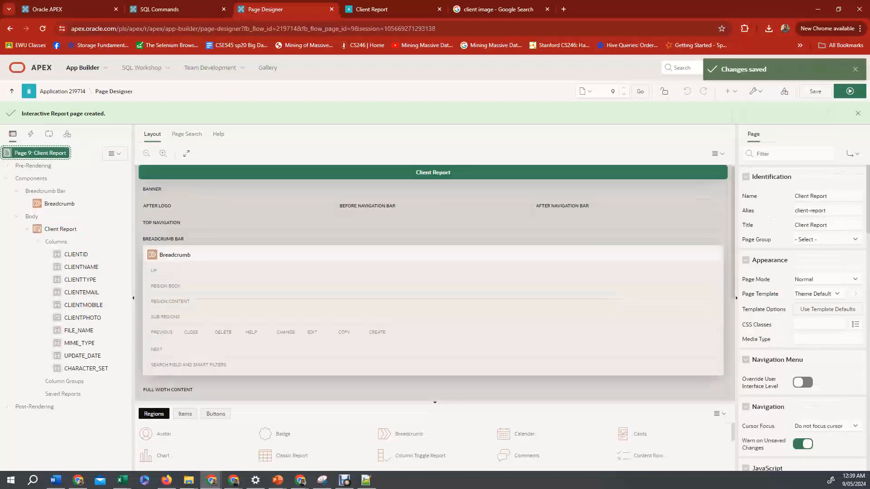
pyautogui.scroll(-6, 801, 317)
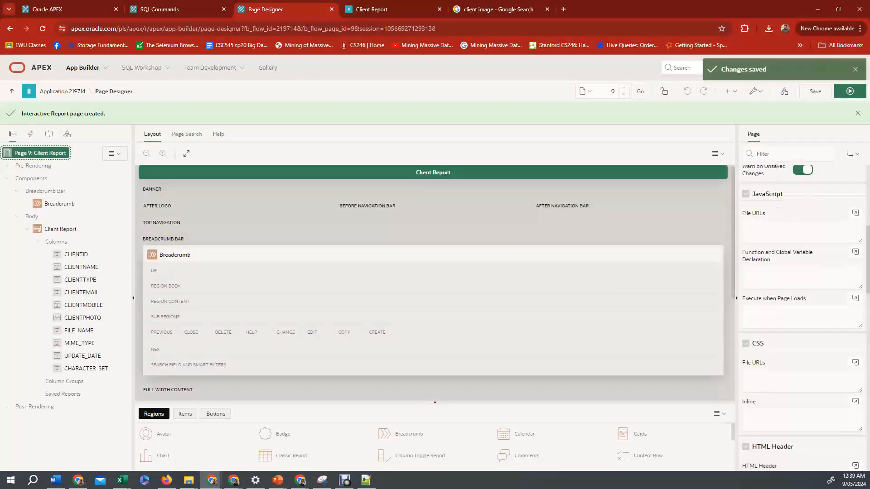
pyautogui.scroll(-2, 802, 317)
pyautogui.click(801, 332)
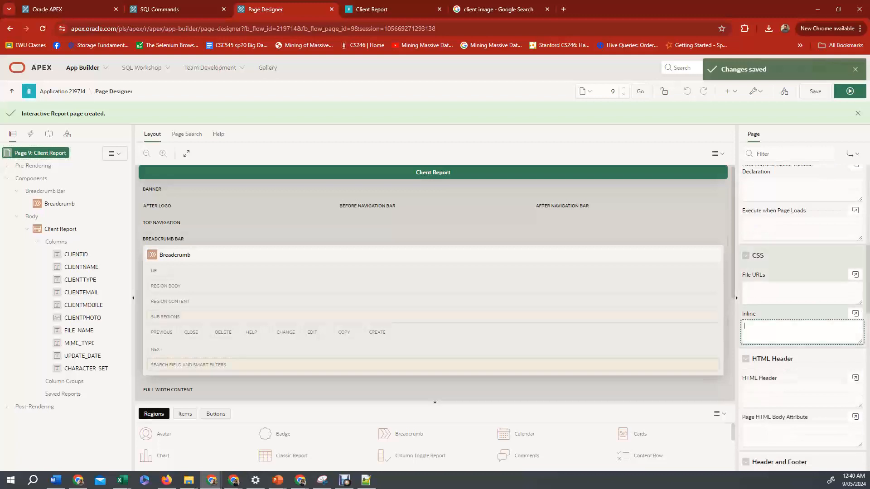
pyautogui.click(366, 480)
pyautogui.click(177, 266)
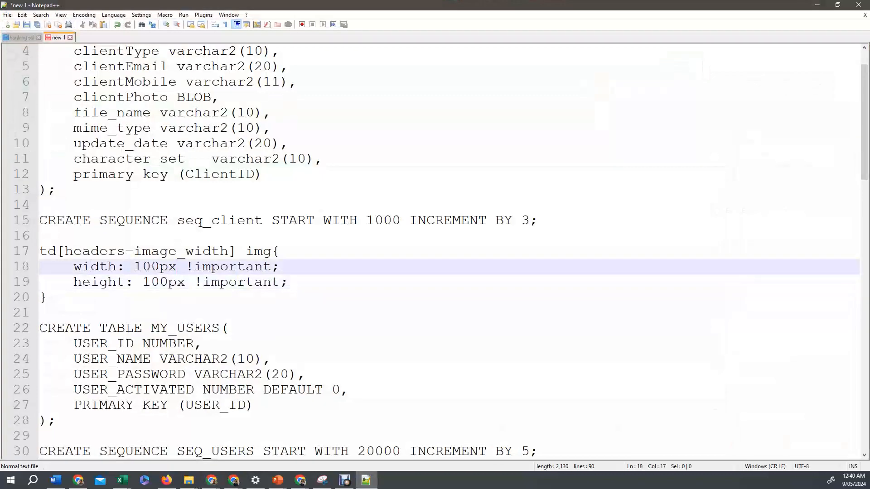
pyautogui.moveTo(48, 298); pyautogui.dragTo(40, 252)
pyautogui.hotkey('ctrl', 'c')
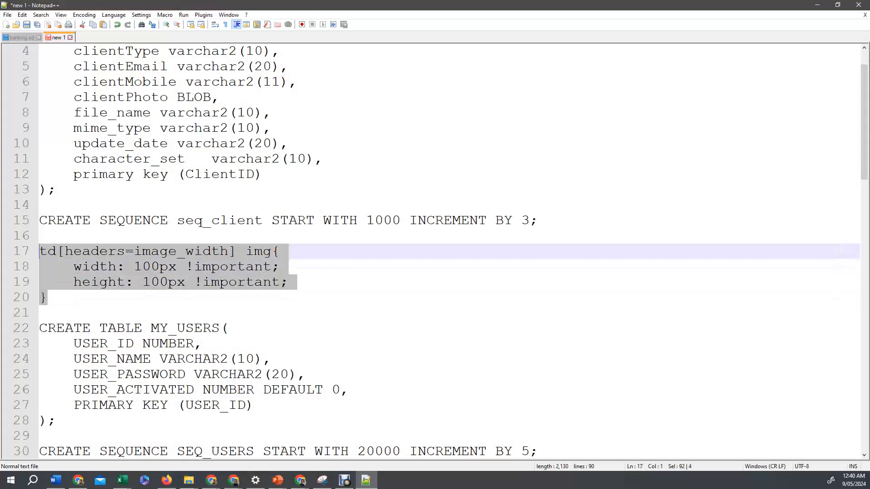
pyautogui.rightClick(84, 250)
pyautogui.click(109, 266)
pyautogui.click(817, 5)
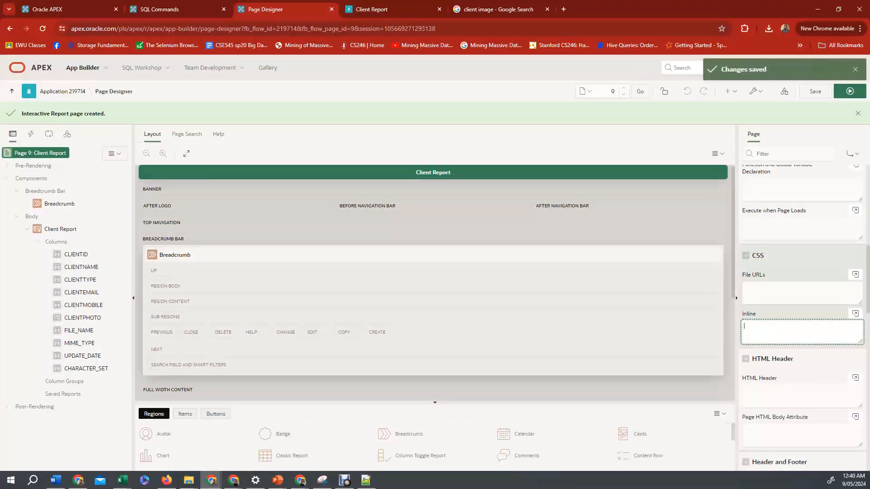
pyautogui.hotkey('ctrl', 'v')
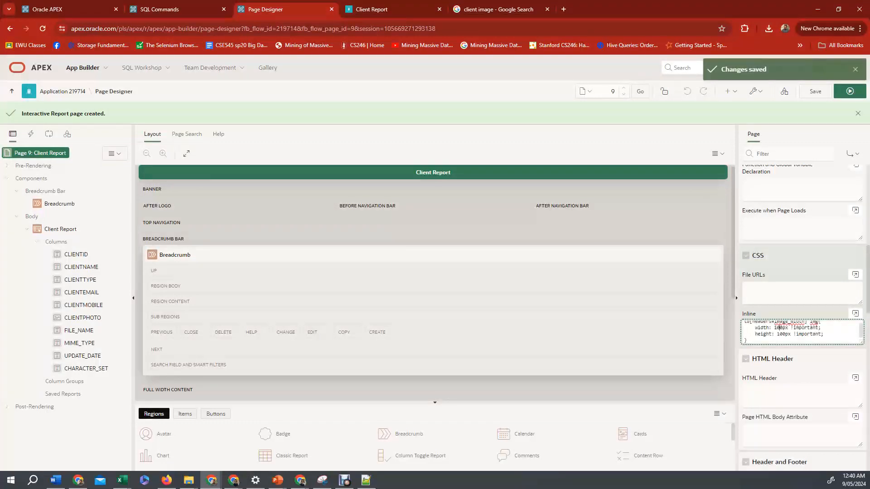
# Set the Client Report region's Static ID to image_width and save the page.
pyautogui.scroll(1, 780, 329)
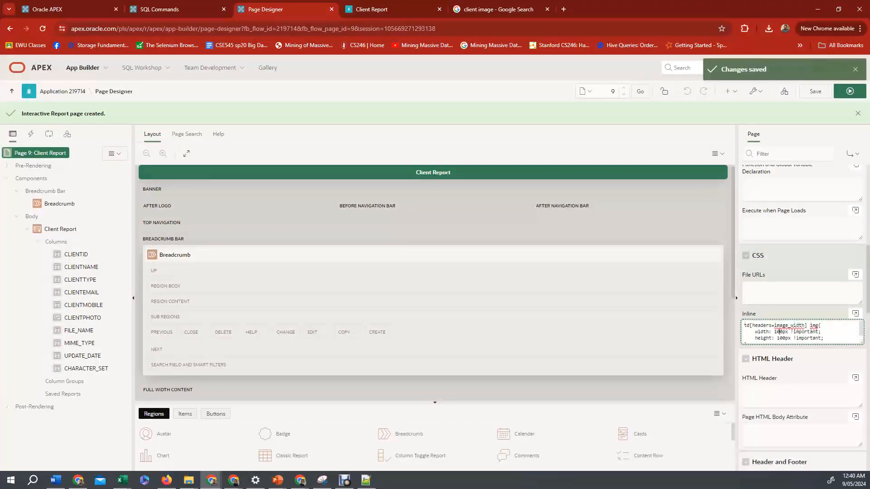
pyautogui.moveTo(774, 326); pyautogui.dragTo(805, 326)
pyautogui.hotkey('ctrl', 'c')
pyautogui.click(61, 229)
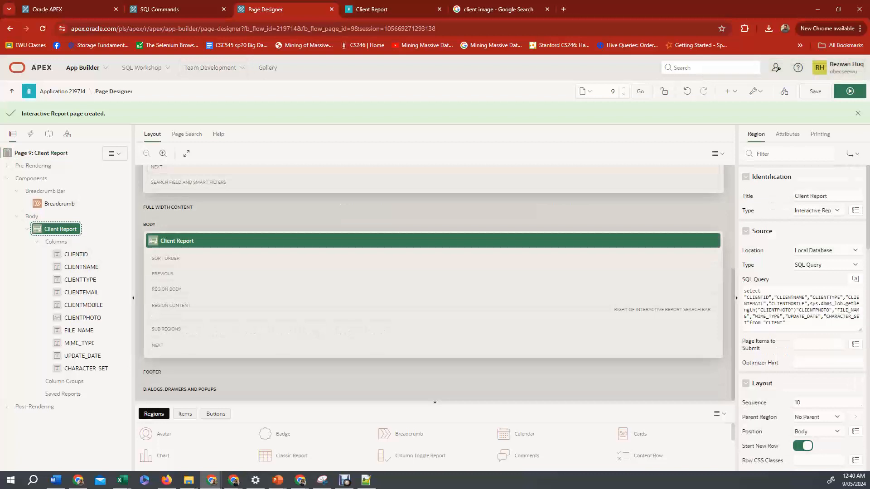
pyautogui.scroll(-7, 802, 317)
pyautogui.scroll(-1, 802, 317)
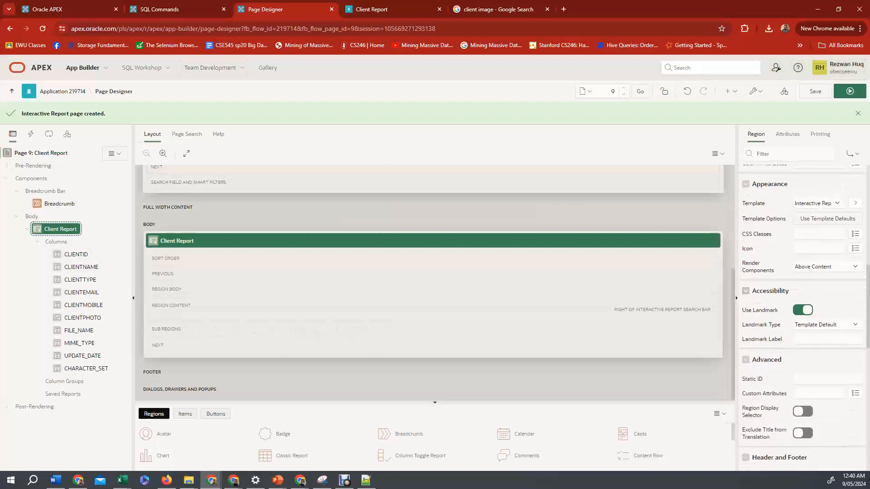
pyautogui.click(827, 379)
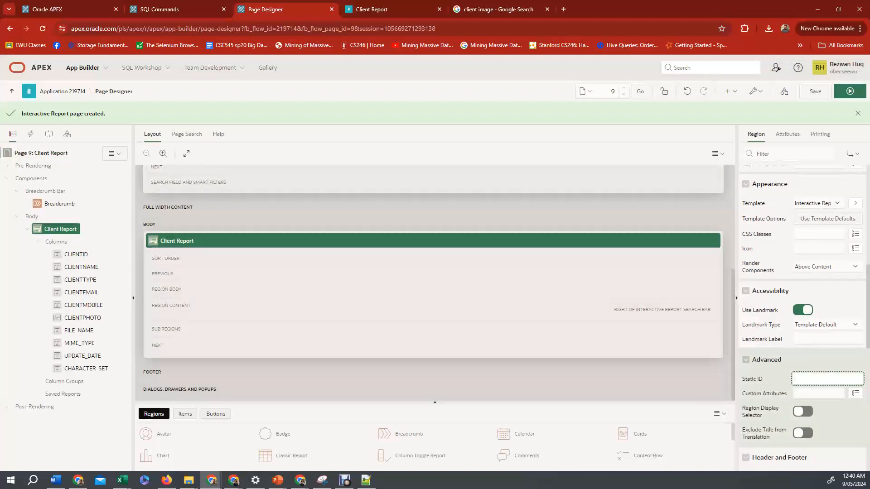
pyautogui.hotkey('ctrl', 'v')
pyautogui.click(815, 91)
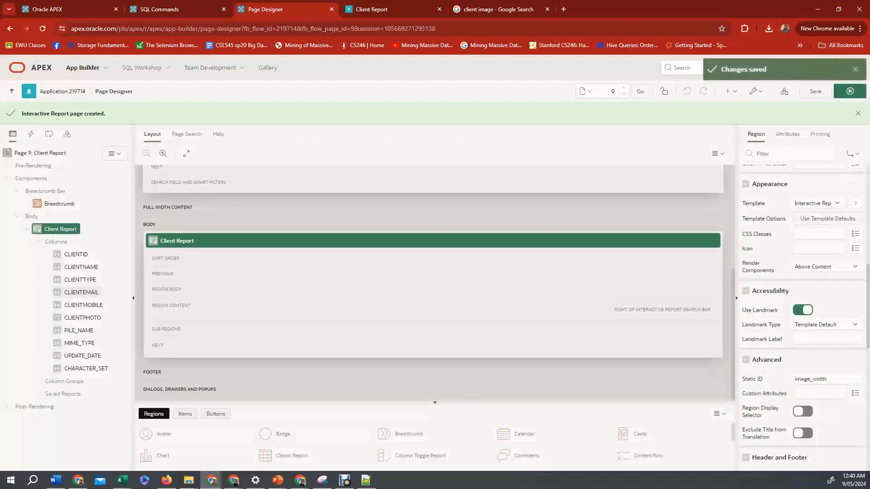
# Change the FILE_NAME column's type to Hidden Column.
pyautogui.click(79, 330)
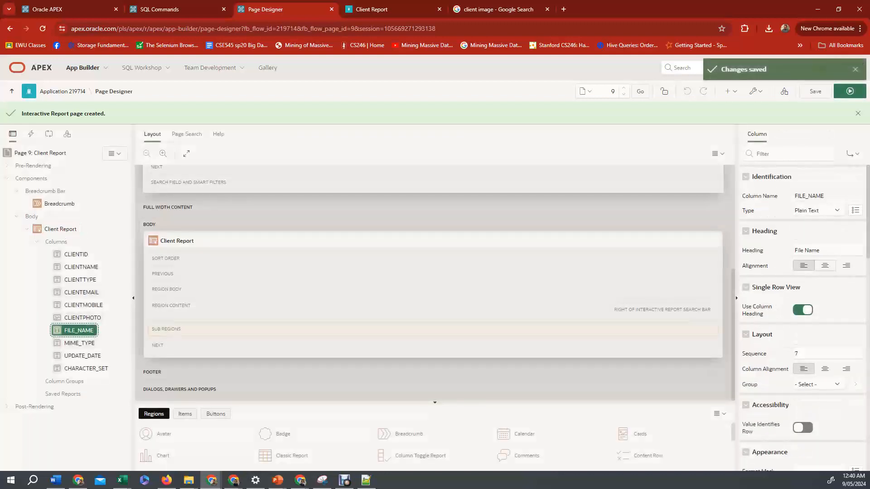
pyautogui.click(816, 210)
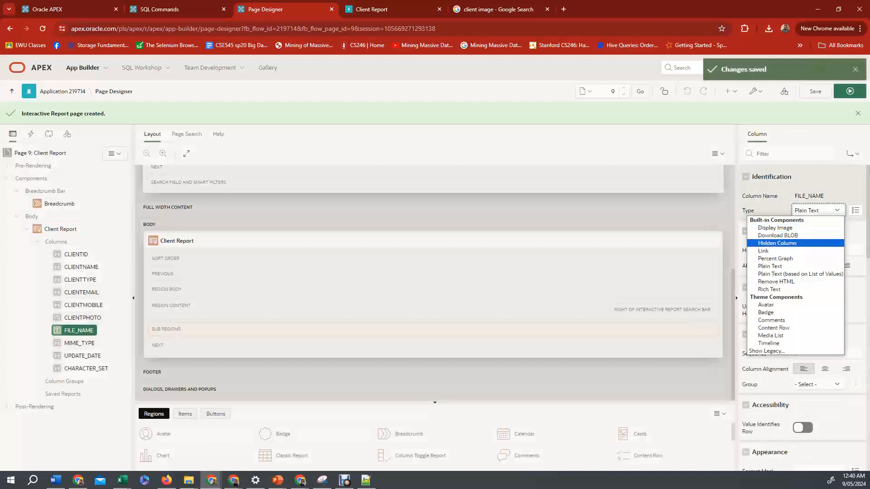
pyautogui.click(777, 243)
# Change the MIME_TYPE and UPDATE_DATE columns' type to Hidden Column.
pyautogui.click(80, 343)
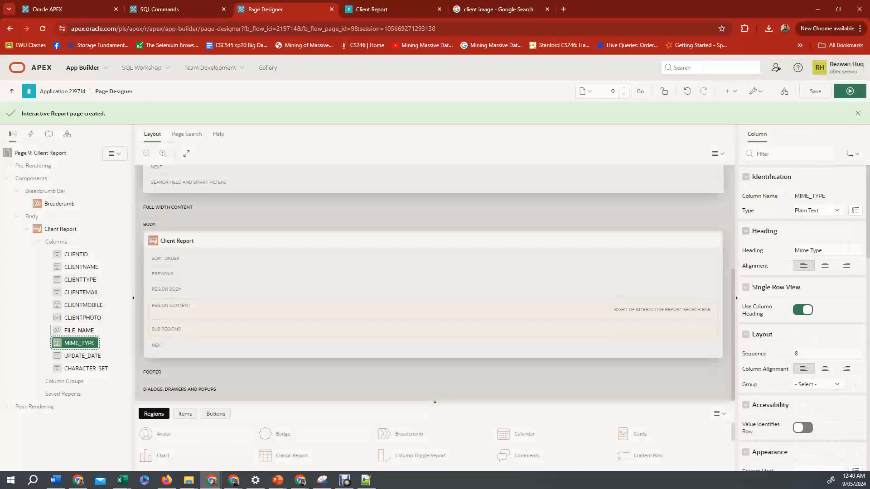
pyautogui.click(816, 211)
pyautogui.click(777, 243)
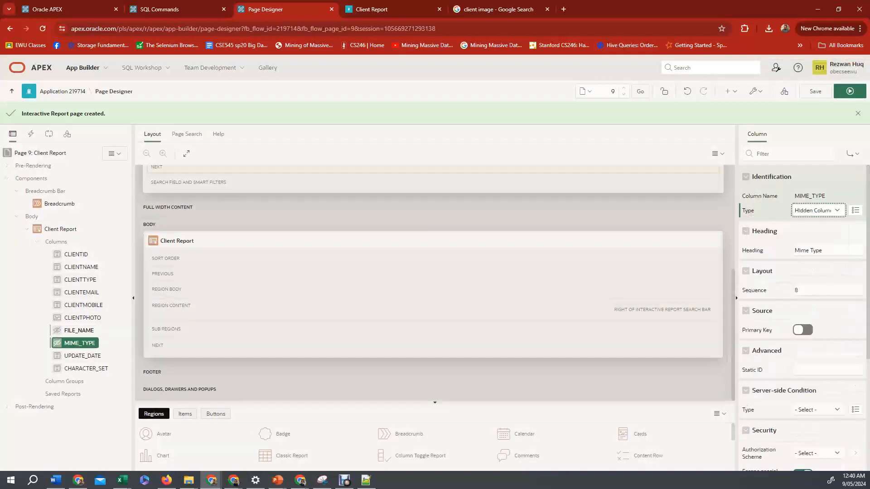
pyautogui.click(83, 356)
pyautogui.click(815, 210)
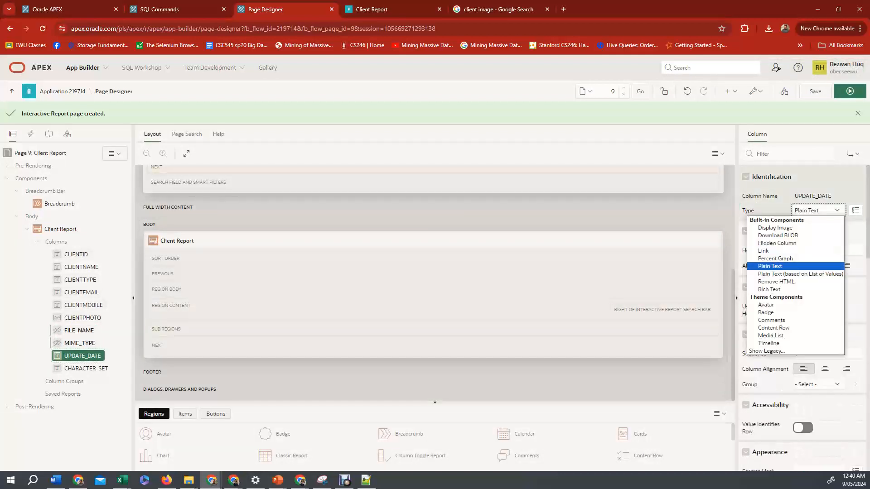
pyautogui.click(777, 244)
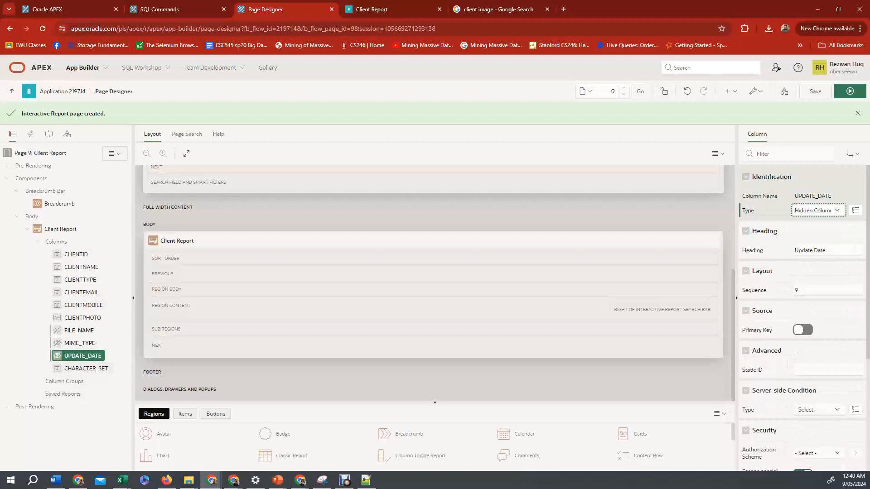
# Change the CHARACTER_SET column's type to Hidden Column, save, and run the Client Report page.
pyautogui.click(85, 368)
pyautogui.click(817, 210)
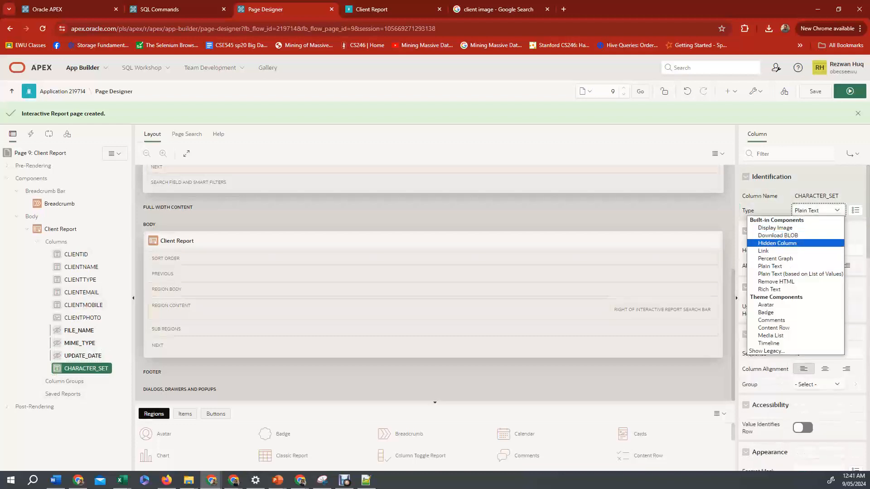
pyautogui.click(777, 243)
pyautogui.click(816, 91)
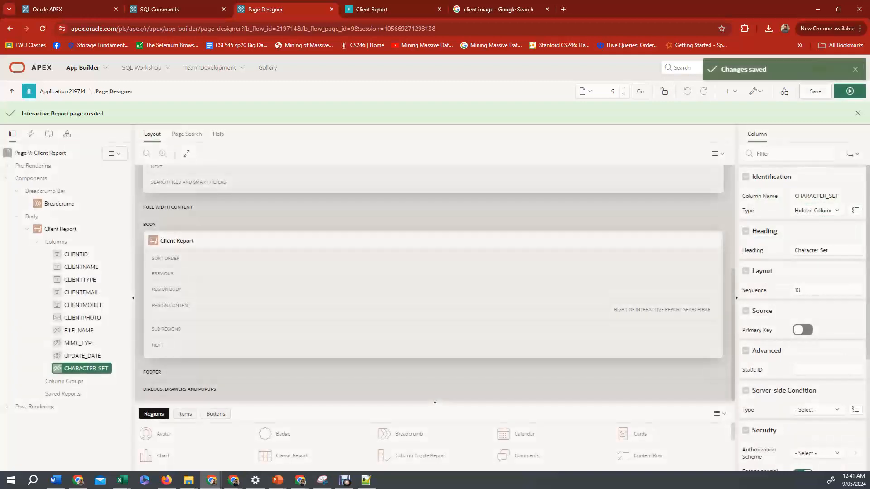
pyautogui.click(850, 91)
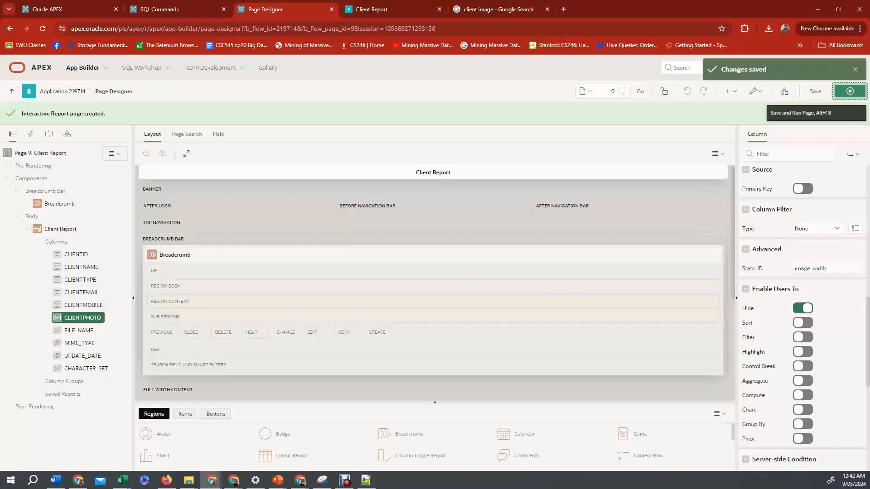
# Review the region's Static ID, the CLIENTPHOTO column's heading and the page's inline CSS rule.
pyautogui.click(61, 229)
pyautogui.scroll(-5, 802, 317)
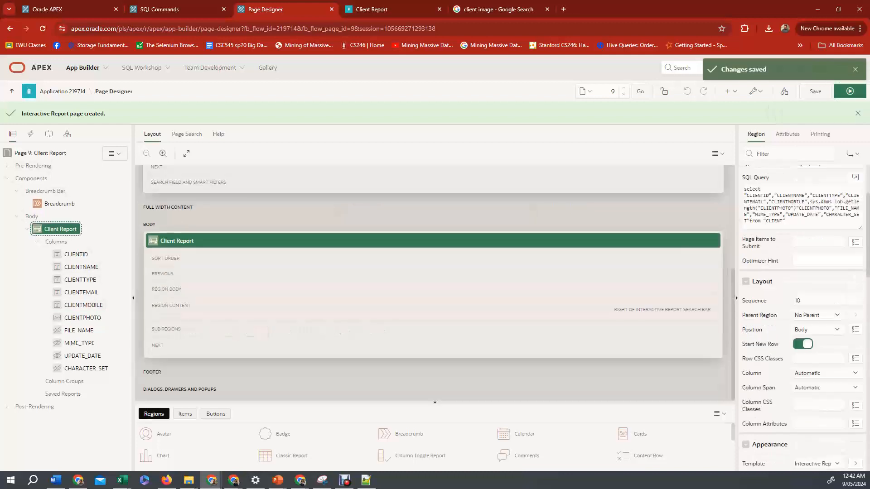
pyautogui.scroll(-3, 801, 317)
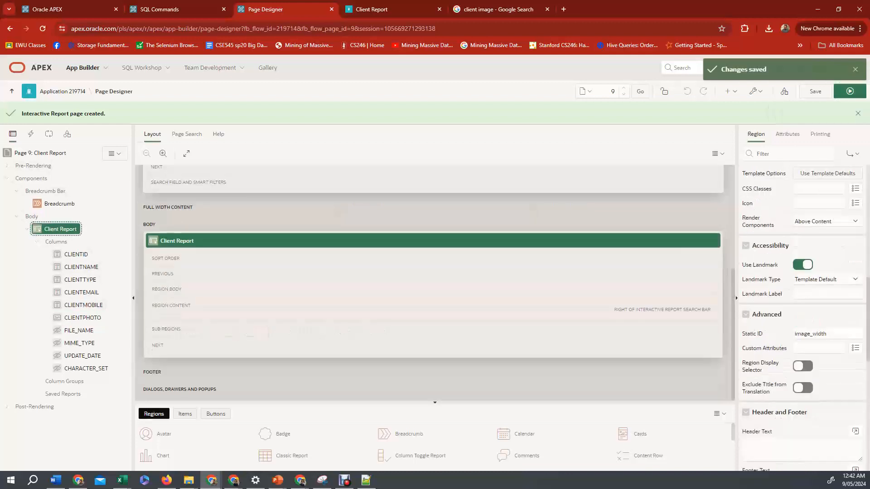
pyautogui.doubleClick(810, 333)
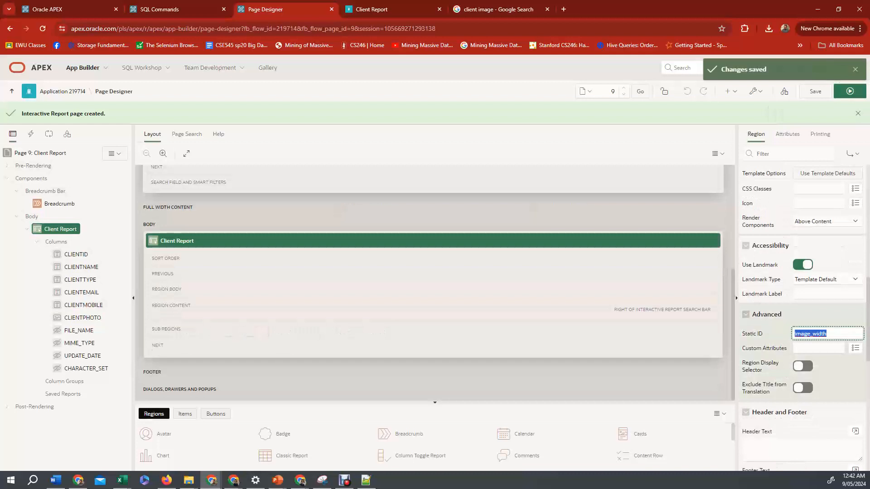
pyautogui.click(83, 318)
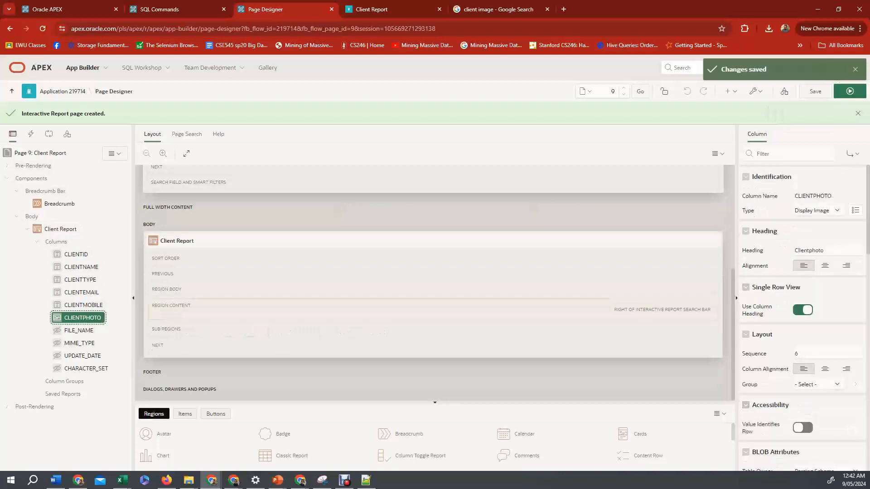
pyautogui.doubleClick(808, 251)
pyautogui.scroll(-6, 808, 251)
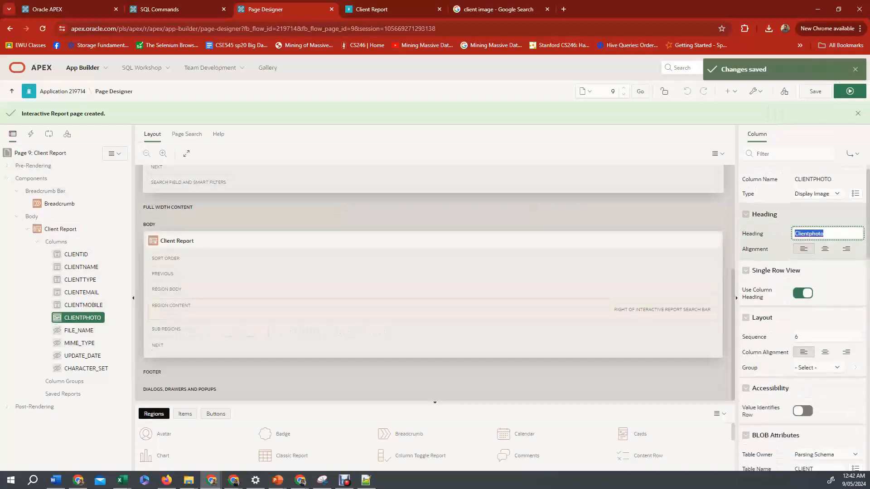
pyautogui.scroll(-2, 802, 294)
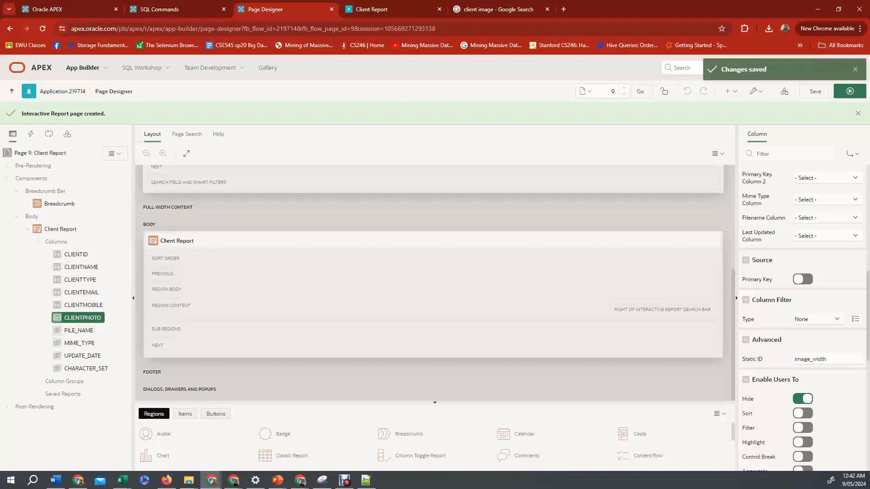
pyautogui.click(40, 153)
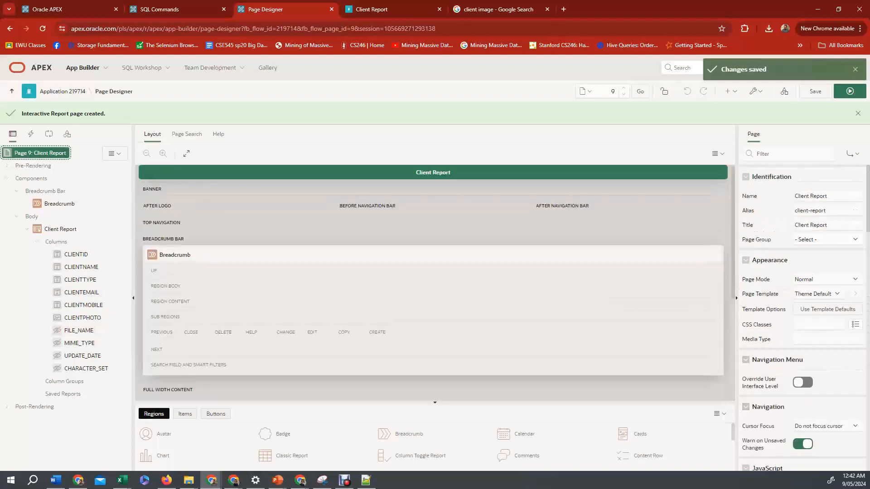
pyautogui.scroll(-4, 802, 295)
pyautogui.scroll(-5, 801, 294)
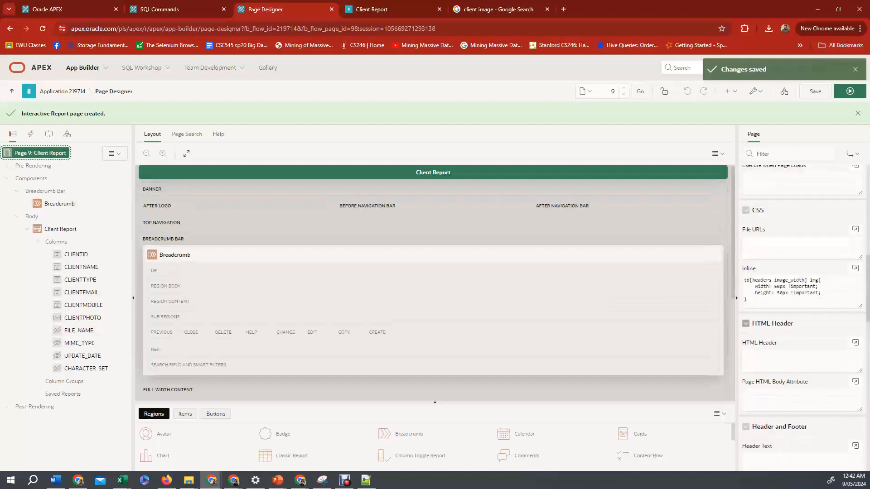
pyautogui.click(802, 294)
pyautogui.hotkey('ctrl', 'a')
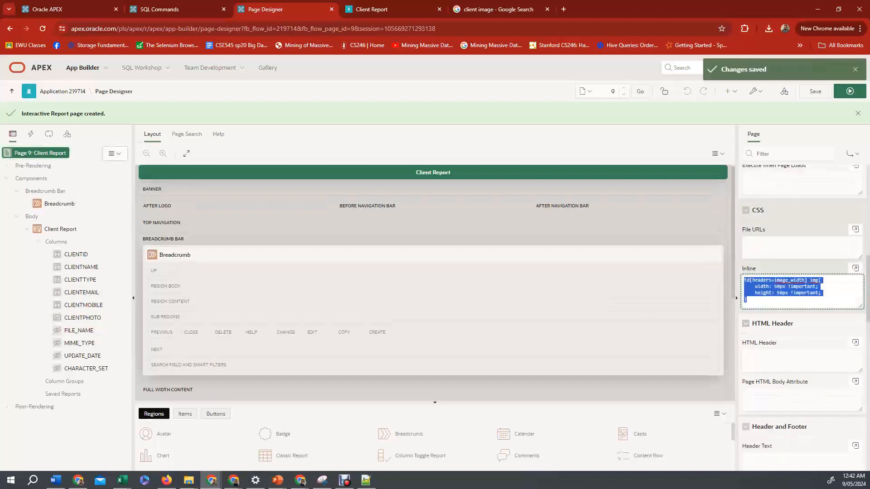
pyautogui.doubleClick(790, 280)
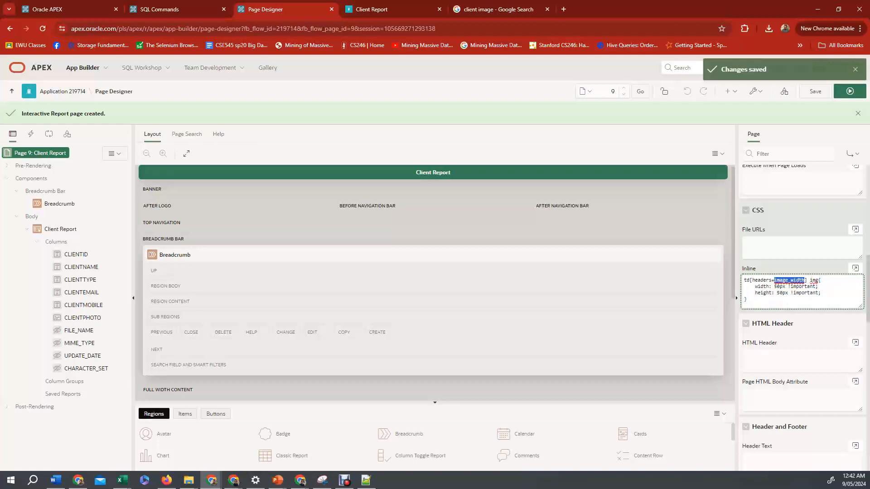
# Inspect the CLIENTPHOTO column's Static ID and save the page.
pyautogui.click(84, 317)
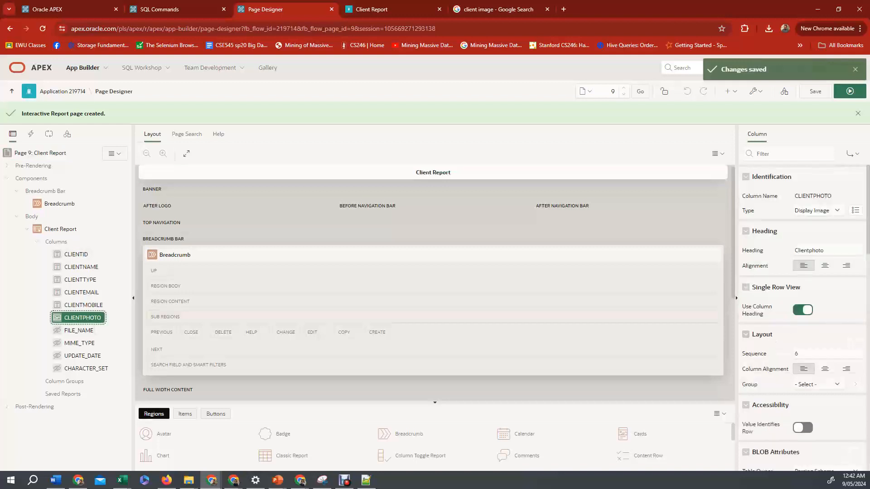
pyautogui.scroll(-6, 804, 320)
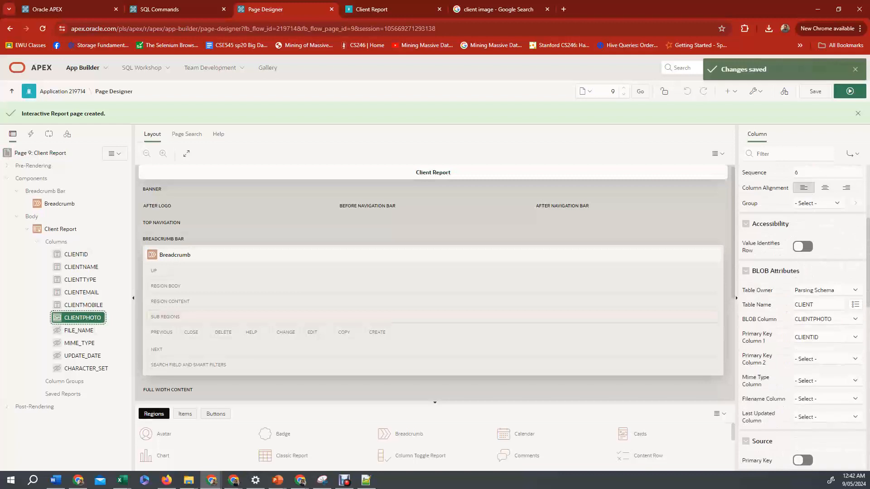
pyautogui.scroll(-2, 804, 320)
pyautogui.doubleClick(810, 359)
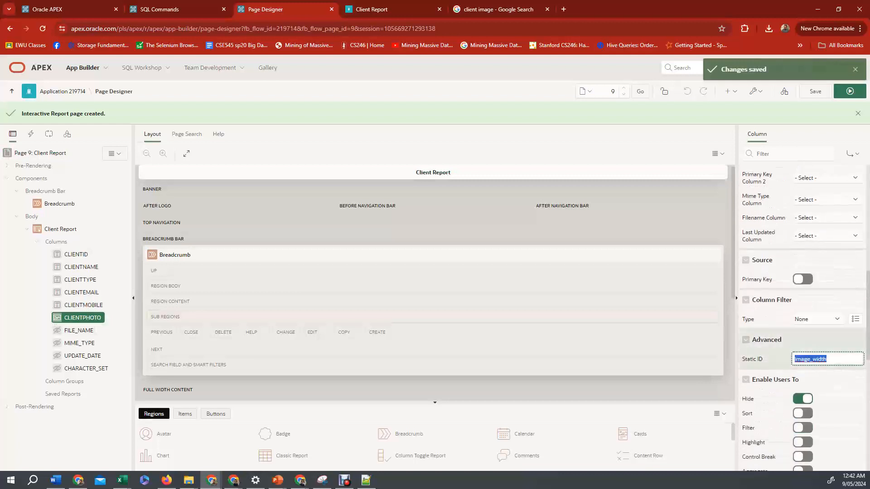
pyautogui.click(827, 358)
pyautogui.click(815, 91)
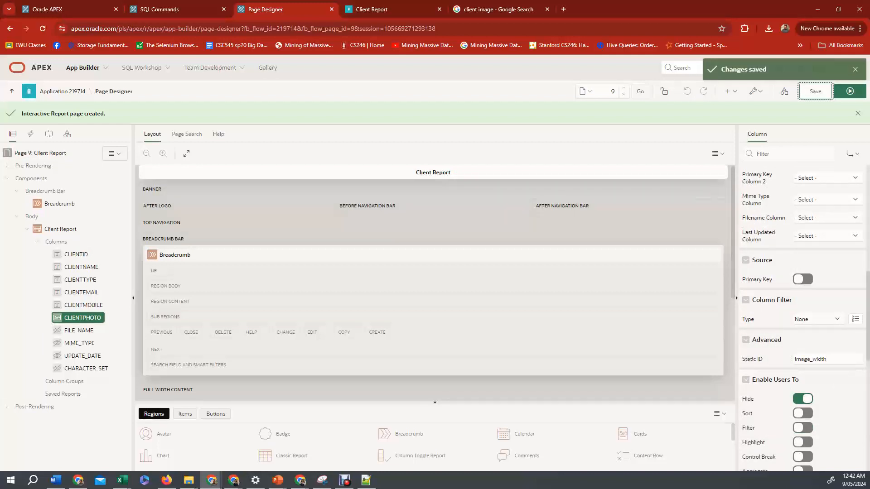
# Run the Client Report page to check the client photo's size, and return to its Page Designer.
pyautogui.click(850, 91)
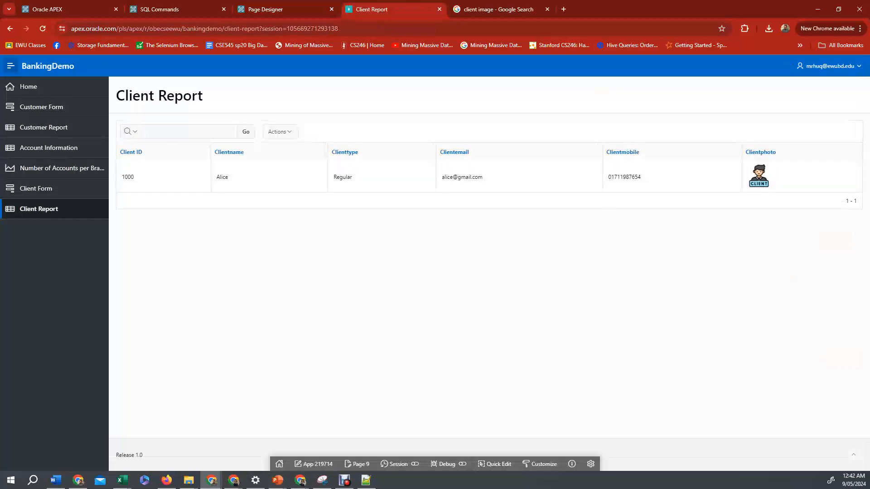
pyautogui.click(357, 464)
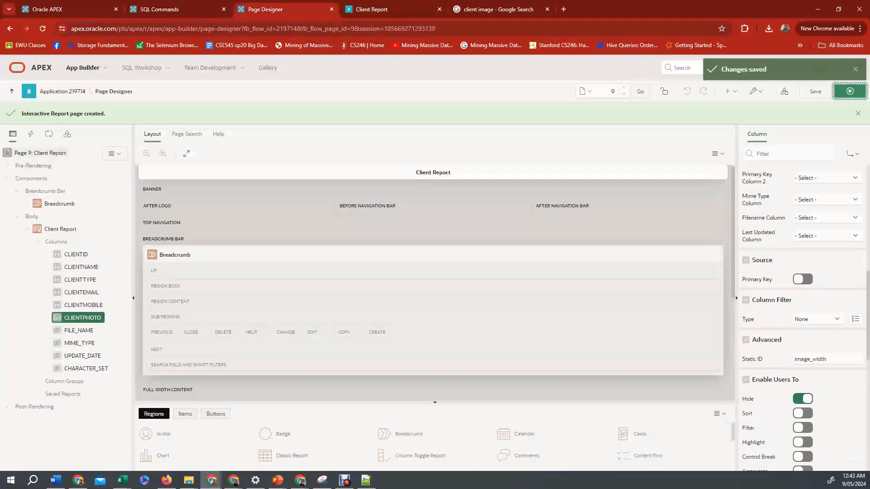
# Change the page's inline CSS image width and height to 200px, then save and run the page.
pyautogui.click(35, 152)
pyautogui.scroll(-5, 802, 317)
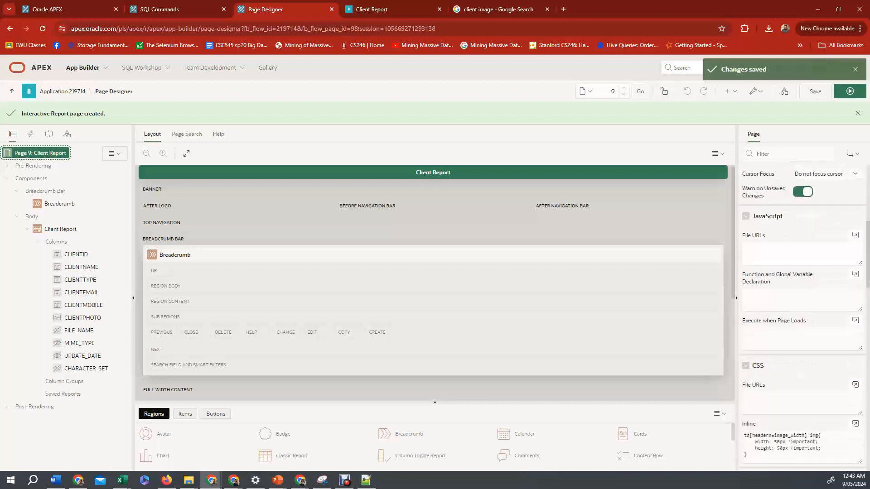
pyautogui.scroll(-3, 802, 317)
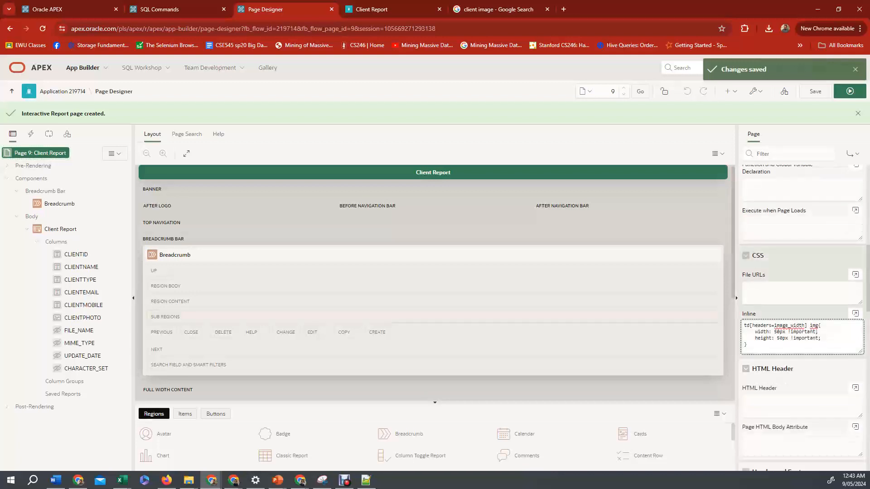
pyautogui.press('BackSpace')
pyautogui.write('22')
pyautogui.press('BackSpace')
pyautogui.write('0')
pyautogui.press('Down')
pyautogui.press('BackSpace')
pyautogui.write('20')
pyautogui.click(815, 91)
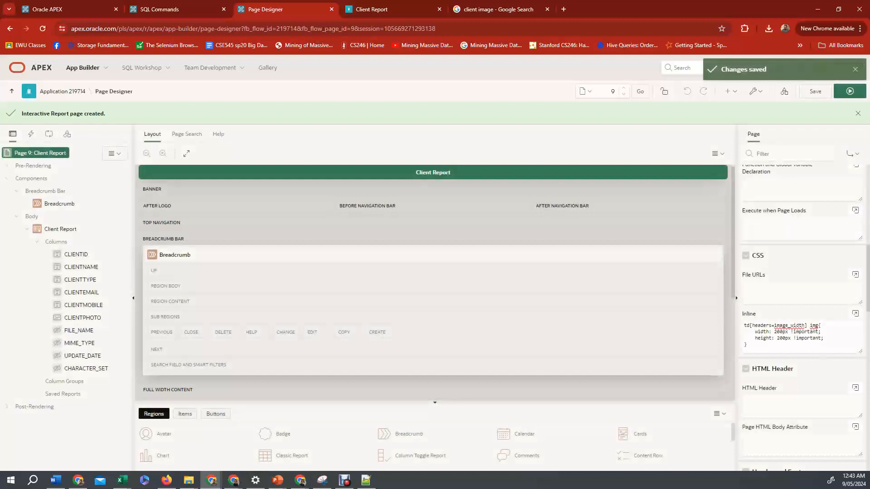
pyautogui.click(850, 91)
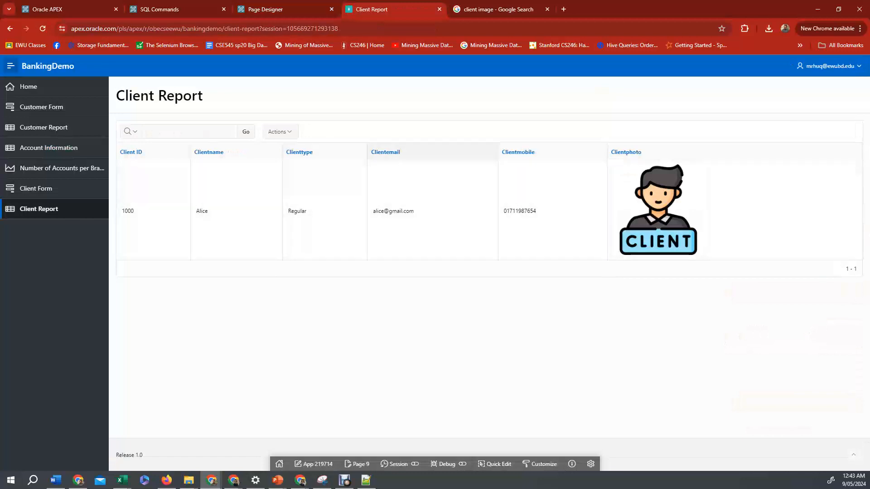
# Create a new client record with type Regular, an e-mail, a mobile number and photo client2.png, then open the Client Report.
pyautogui.click(37, 188)
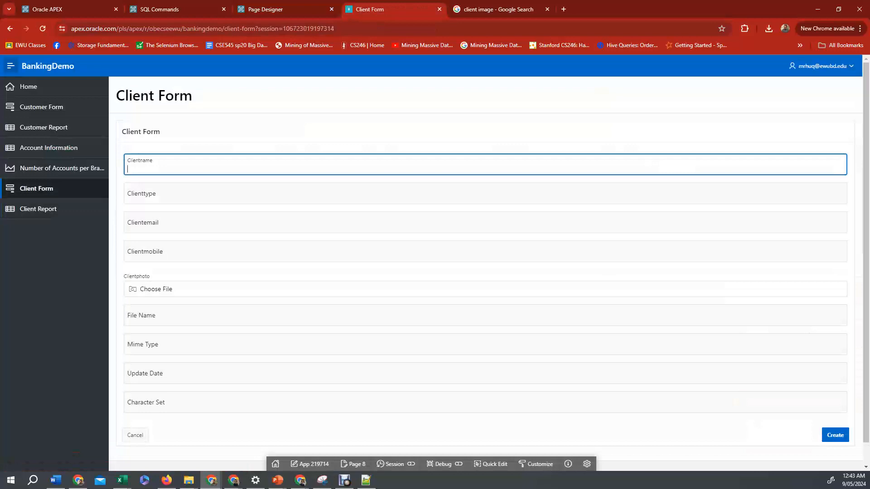
pyautogui.click(129, 196)
pyautogui.click(129, 169)
pyautogui.write('Bob')
pyautogui.press('Tab')
pyautogui.write('Regular')
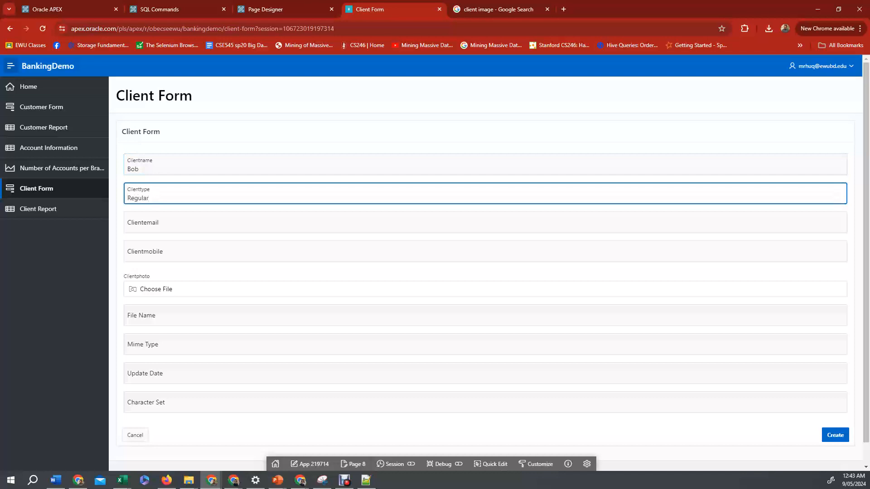
pyautogui.press('Tab')
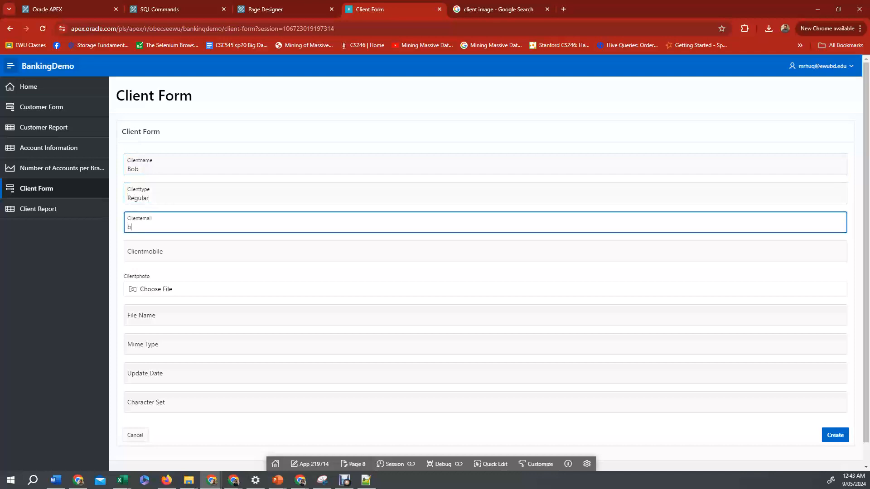
pyautogui.press('Tab')
pyautogui.write('01')
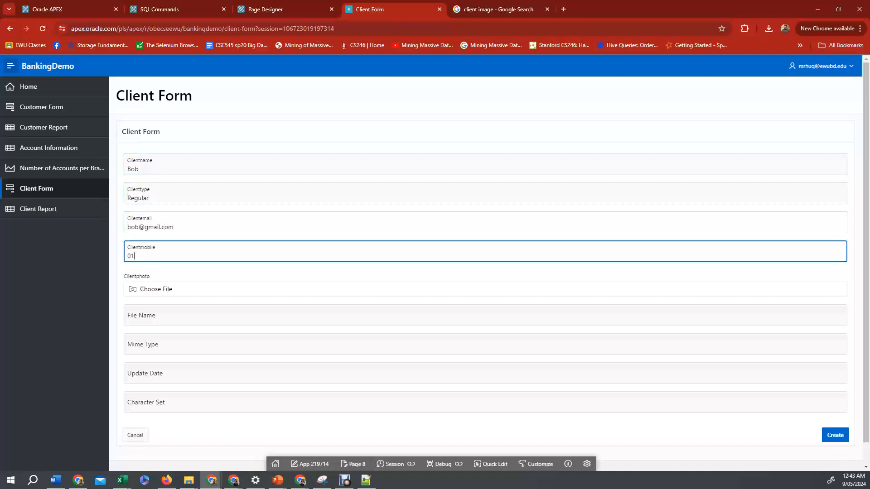
pyautogui.write('8999999999')
pyautogui.press('Tab')
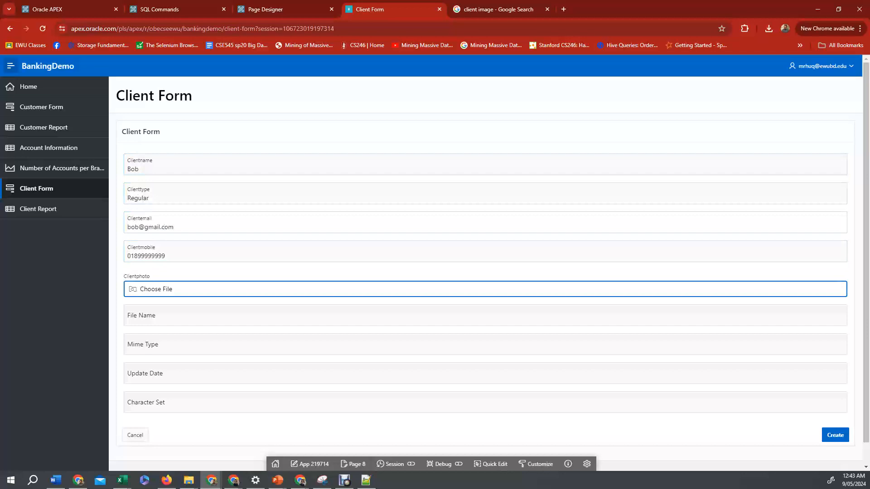
pyautogui.press('Return')
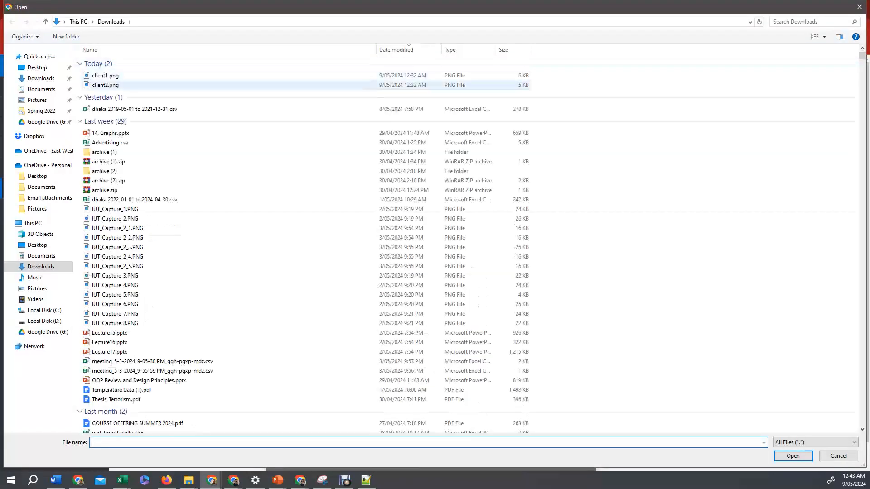
pyautogui.click(105, 86)
pyautogui.press('Return')
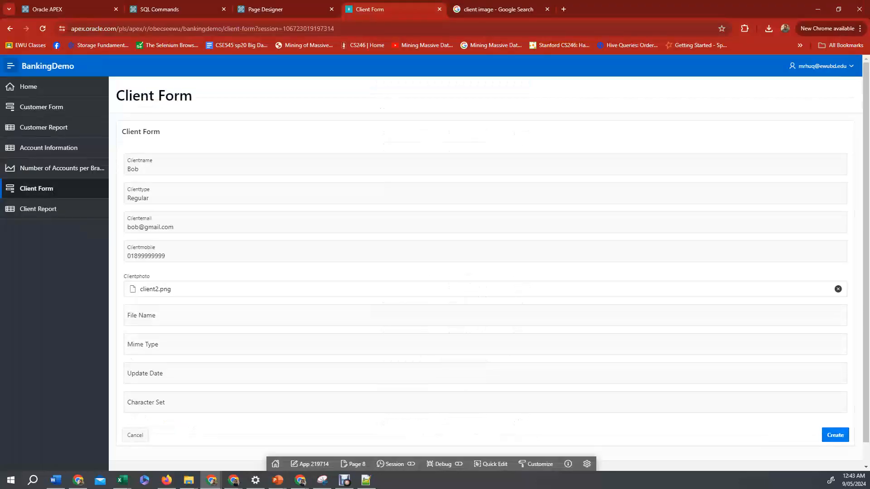
pyautogui.click(835, 435)
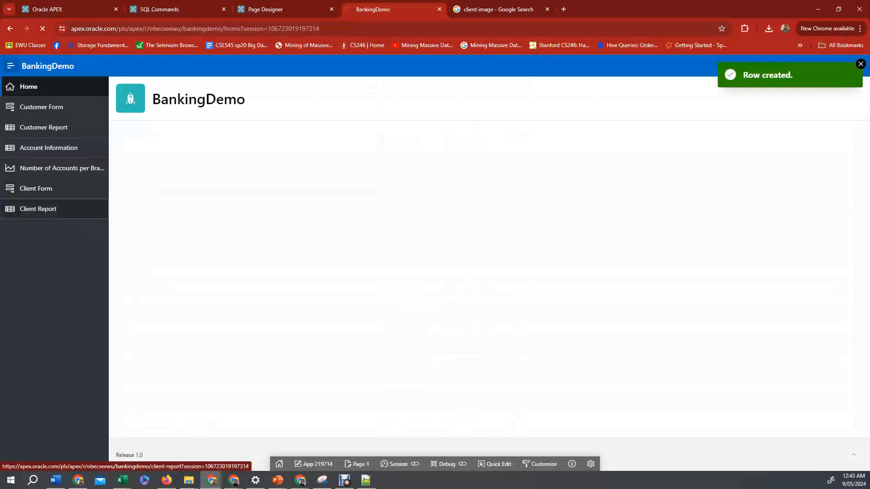
pyautogui.click(39, 209)
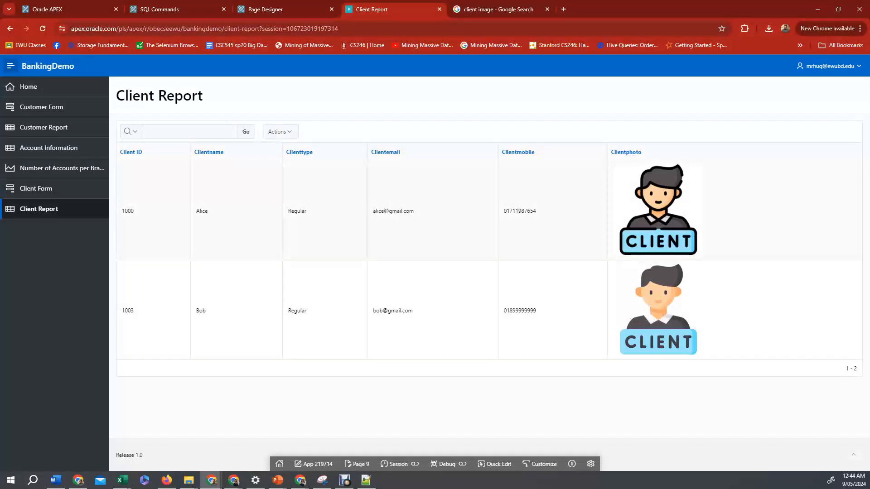
# Set the page's inline CSS image width and height to 100px and save the Client Report page.
pyautogui.click(357, 464)
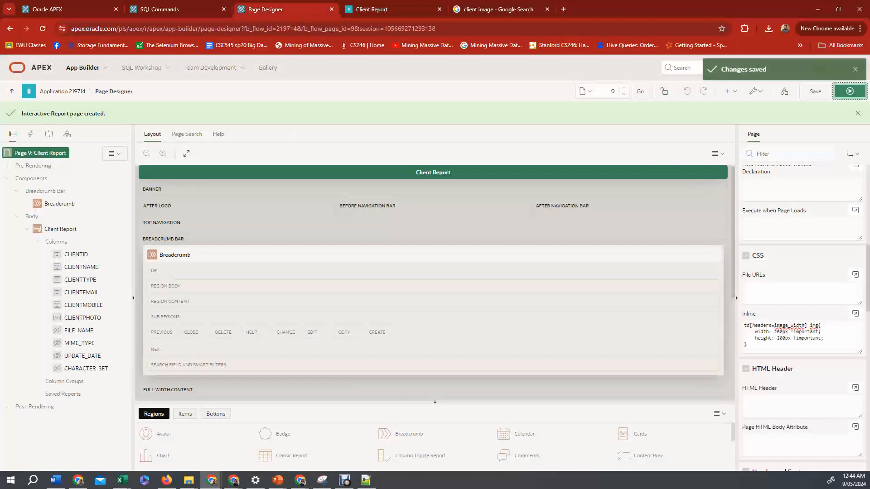
pyautogui.click(775, 332)
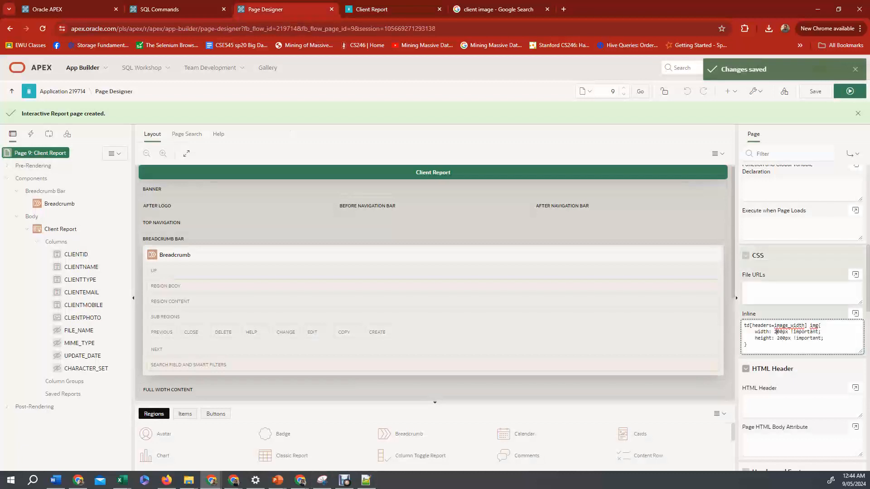
pyautogui.press('BackSpace')
pyautogui.write('1')
pyautogui.press('BackSpace')
pyautogui.write('1')
pyautogui.click(815, 91)
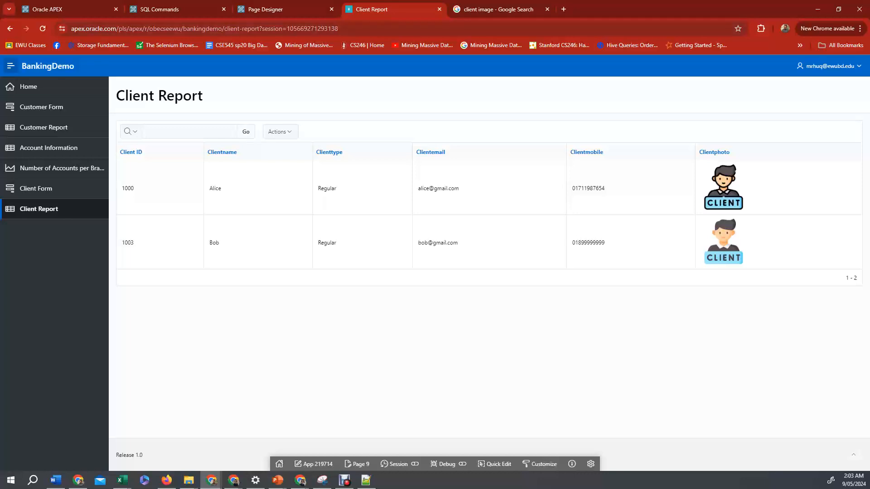
pyautogui.click(290, 9)
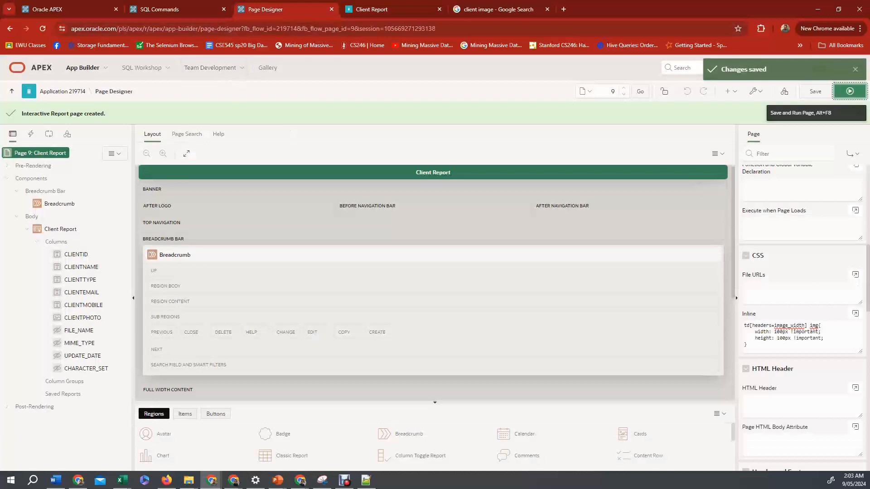
# Start a new Side by Side master-detail page named Branch-Account Information.
pyautogui.click(62, 91)
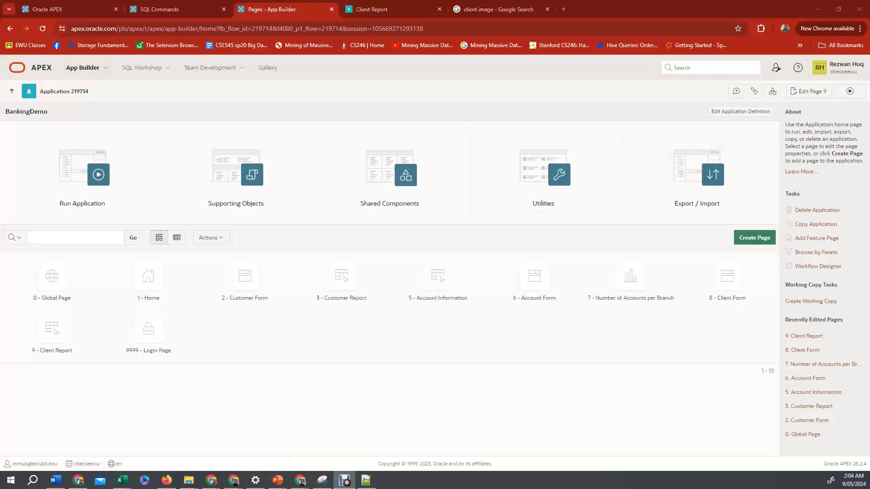
pyautogui.click(754, 237)
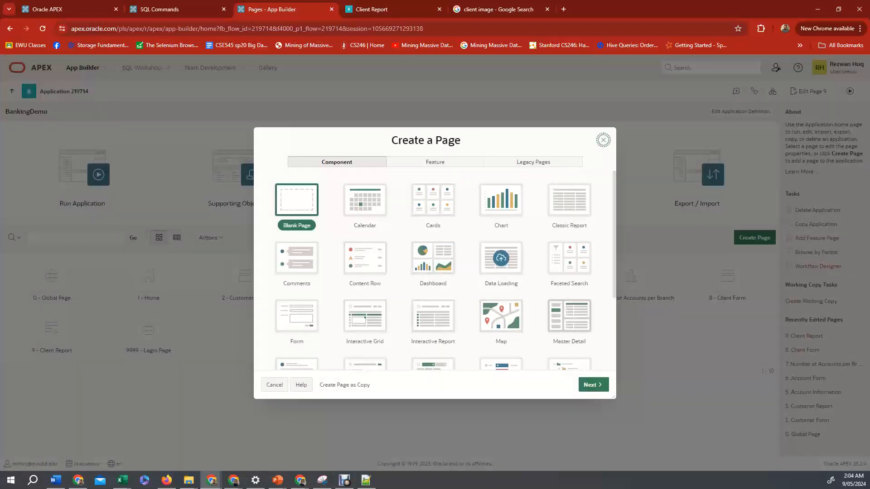
pyautogui.click(569, 315)
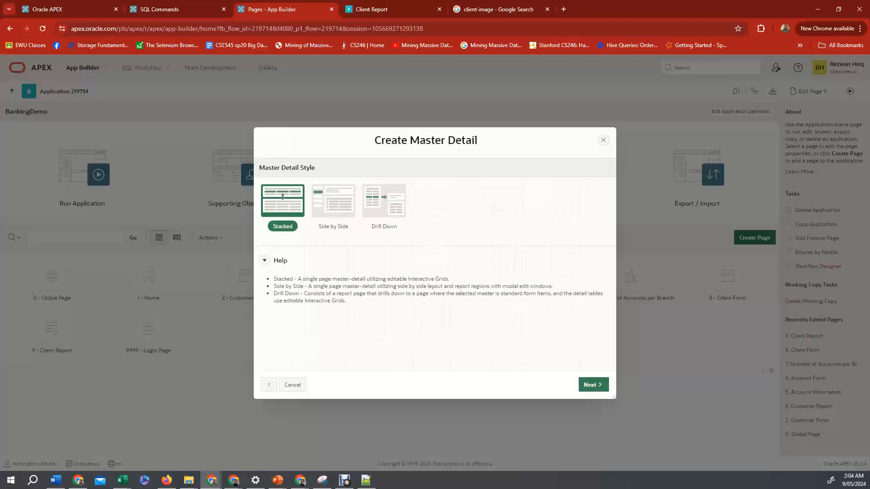
pyautogui.click(333, 200)
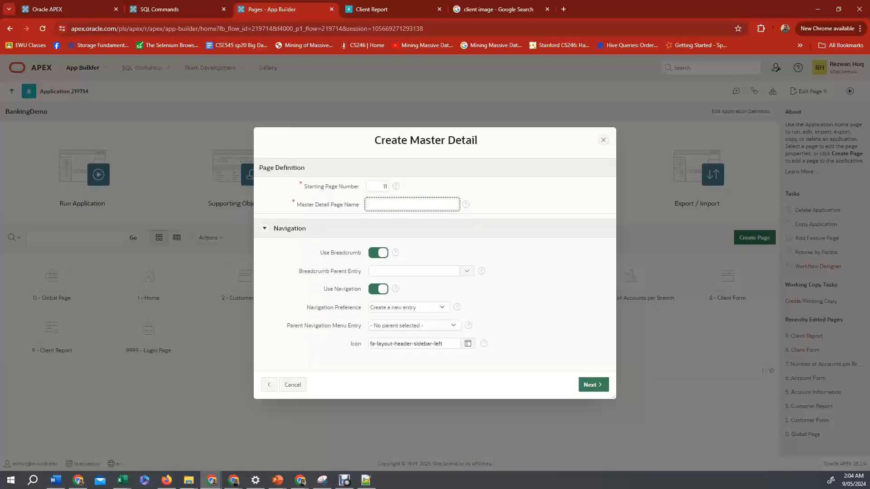
pyautogui.write('Brach-')
pyautogui.press('BackSpace')
pyautogui.press('BackSpace')
pyautogui.press('BackSpace')
pyautogui.write('nch-Account Information')
pyautogui.click(594, 385)
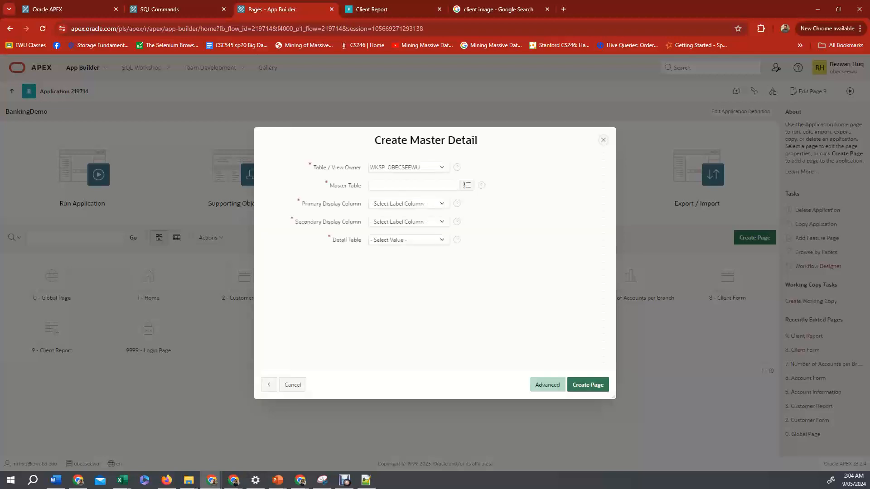
# Set the master table to BRANCH with BRANCH_NAME as primary and BRANCH_CITY as secondary display column.
pyautogui.click(466, 186)
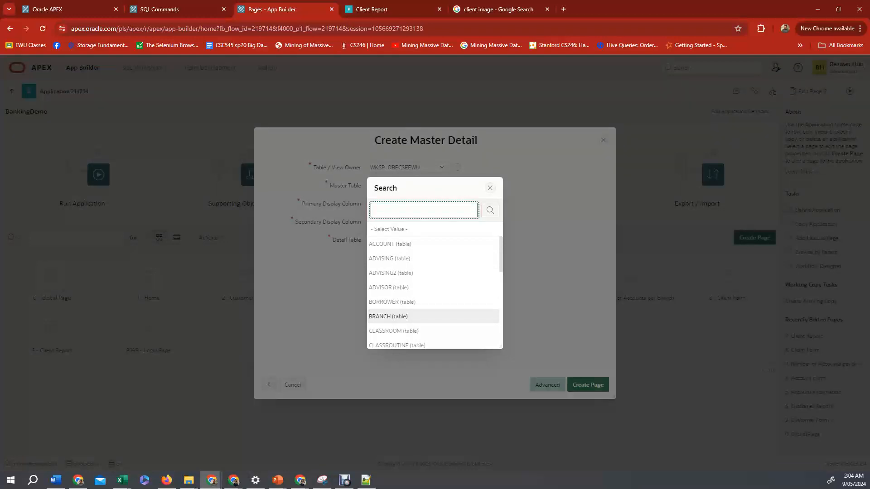
pyautogui.click(388, 316)
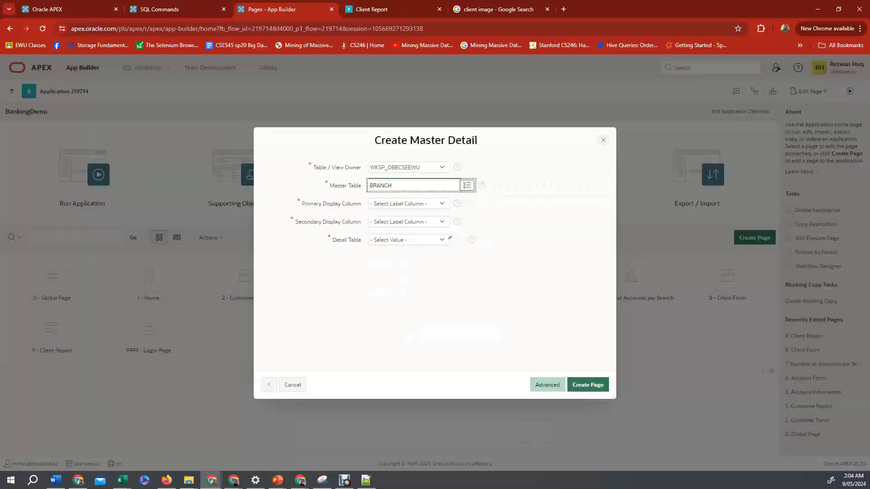
pyautogui.click(408, 204)
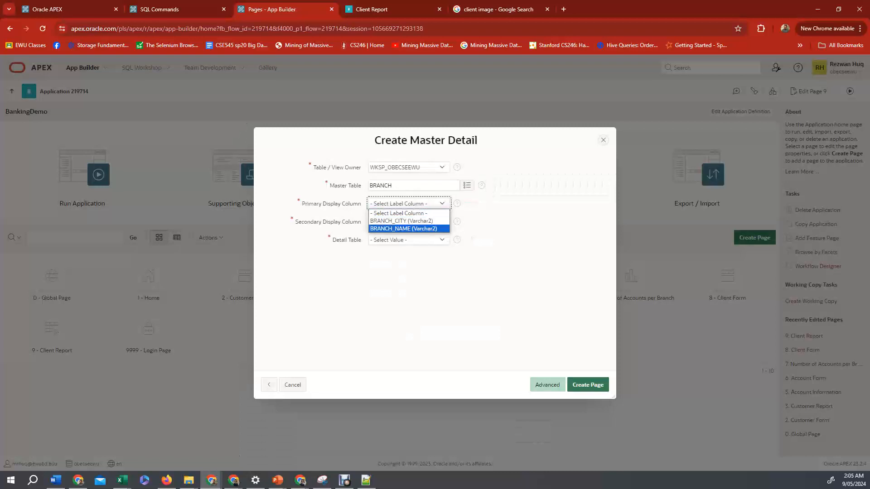
pyautogui.press('Return')
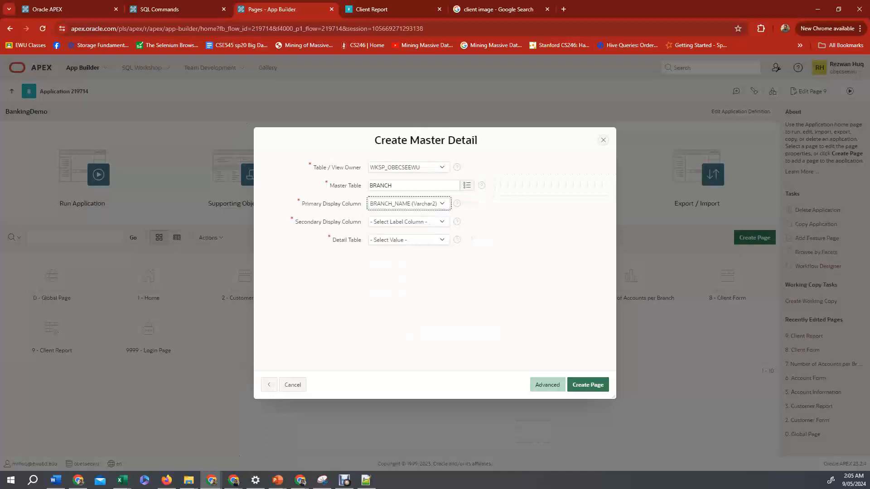
pyautogui.press('Tab')
pyautogui.hotkey('alt', 'Down')
pyautogui.press('Down')
pyautogui.press('Return')
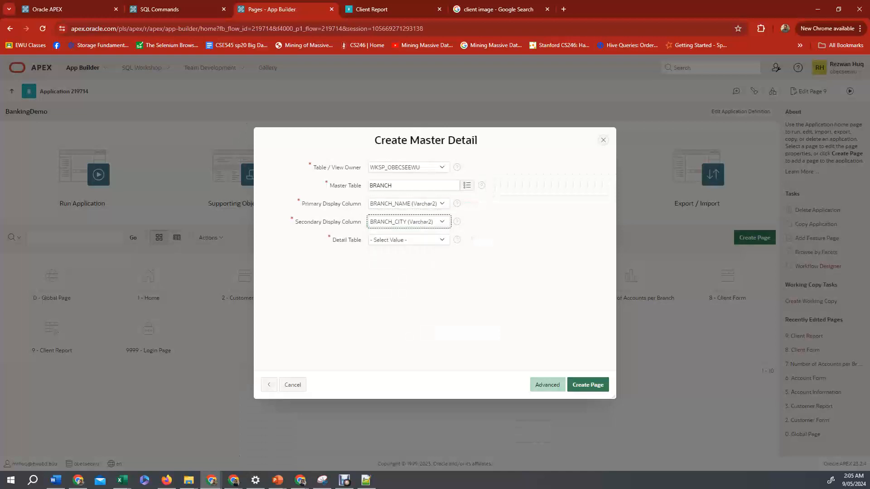
# Try to choose a detail table for the master-detail page.
pyautogui.press('Tab')
pyautogui.hotkey('alt', 'Down')
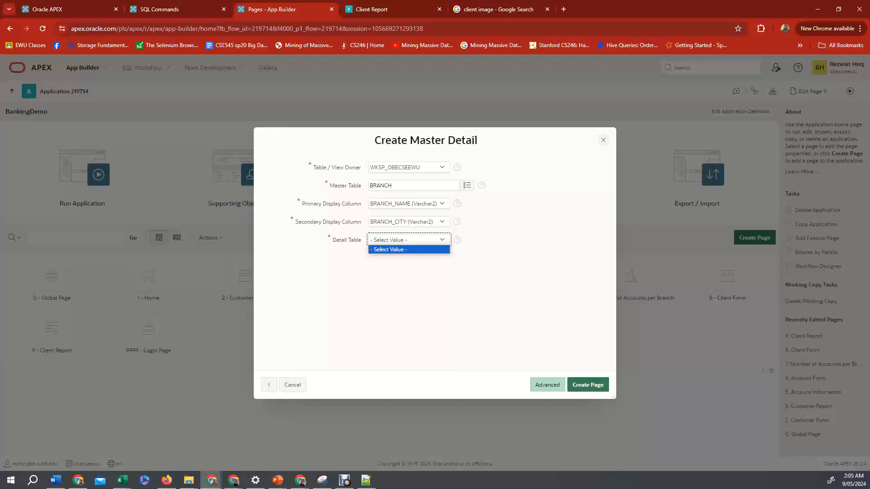
pyautogui.click(409, 240)
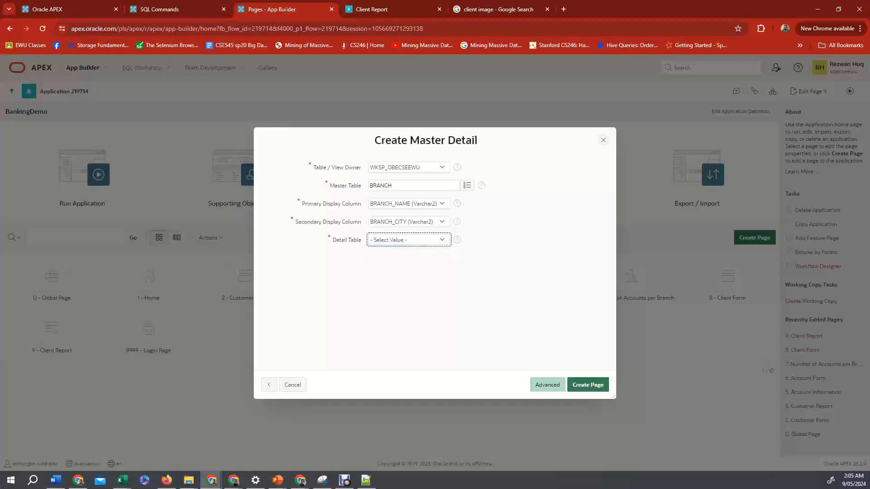
pyautogui.click(409, 240)
pyautogui.click(409, 240)
pyautogui.click(409, 240)
pyautogui.click(409, 240)
# Switch to Notepad++ and examine the table definitions in banking.sql.
pyautogui.hotkey('alt', 'Tab')
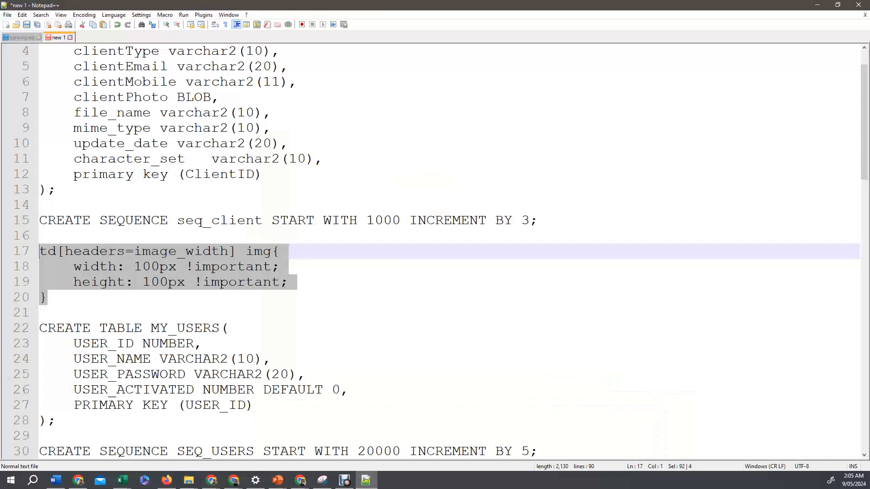
pyautogui.hotkey('ctrl', 'Tab')
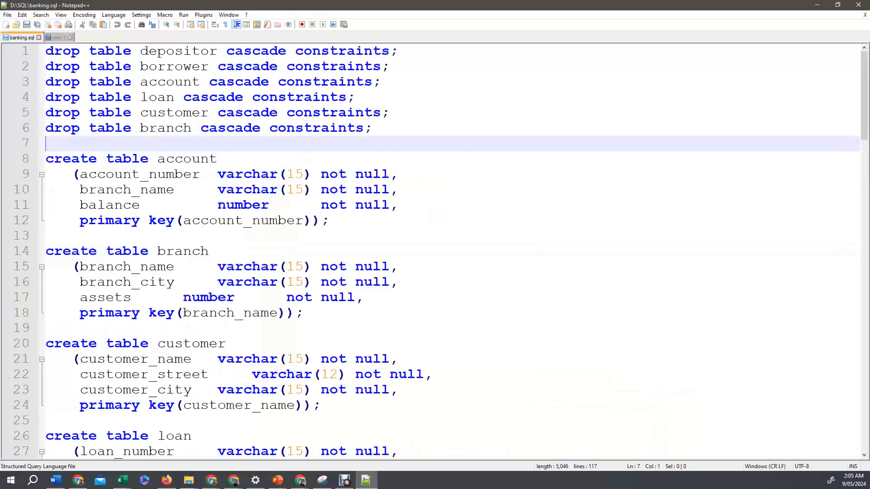
pyautogui.scroll(-2, 435, 251)
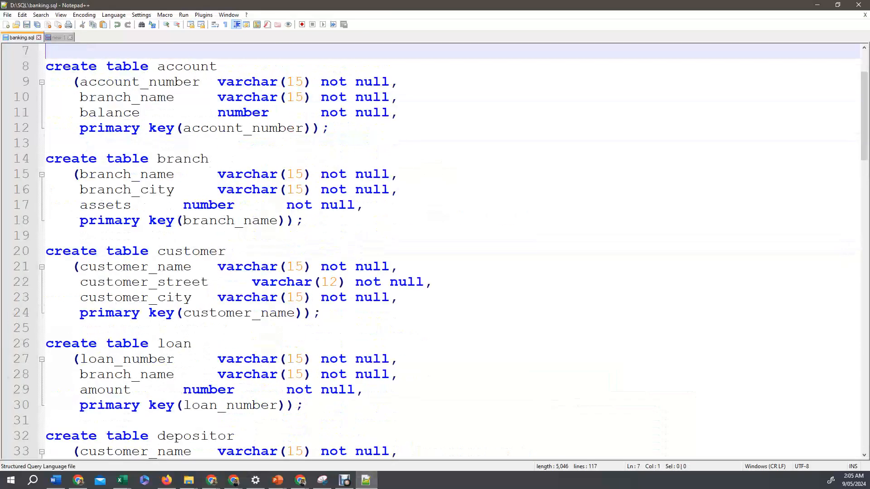
pyautogui.scroll(1, 435, 252)
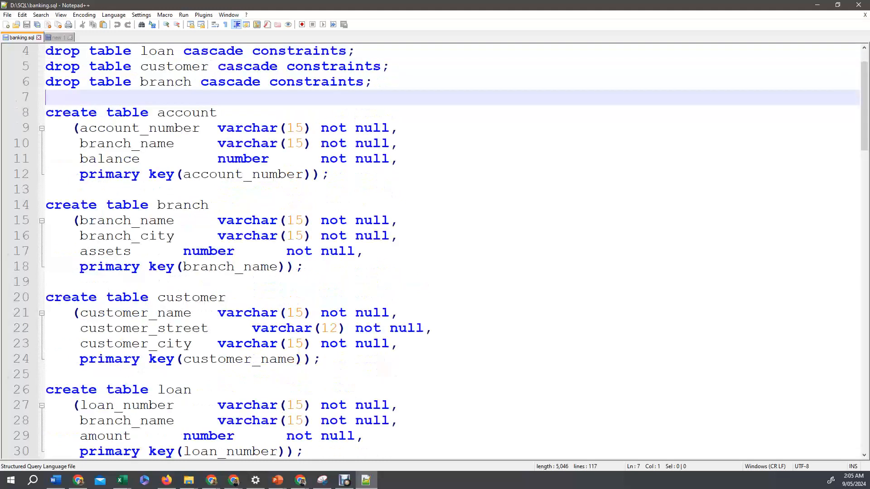
# Return to the App Builder and cancel the Create Master Detail wizard.
pyautogui.click(217, 143)
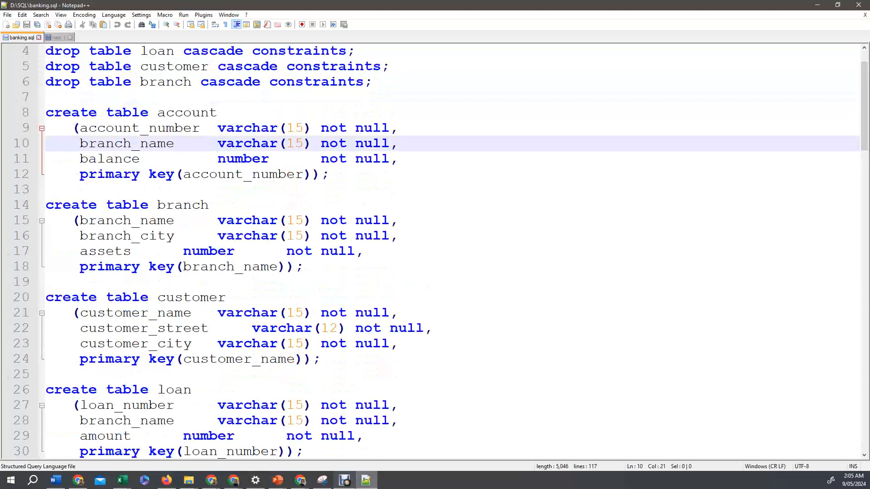
pyautogui.click(344, 480)
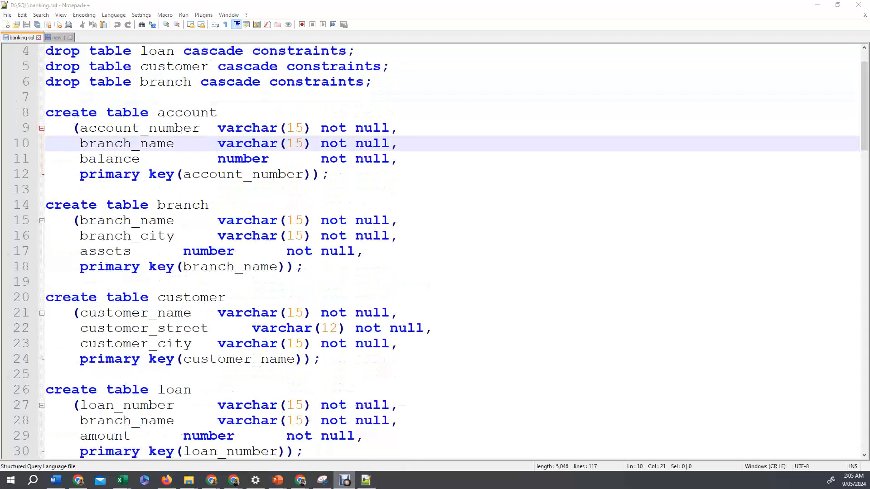
pyautogui.moveTo(322, 481)
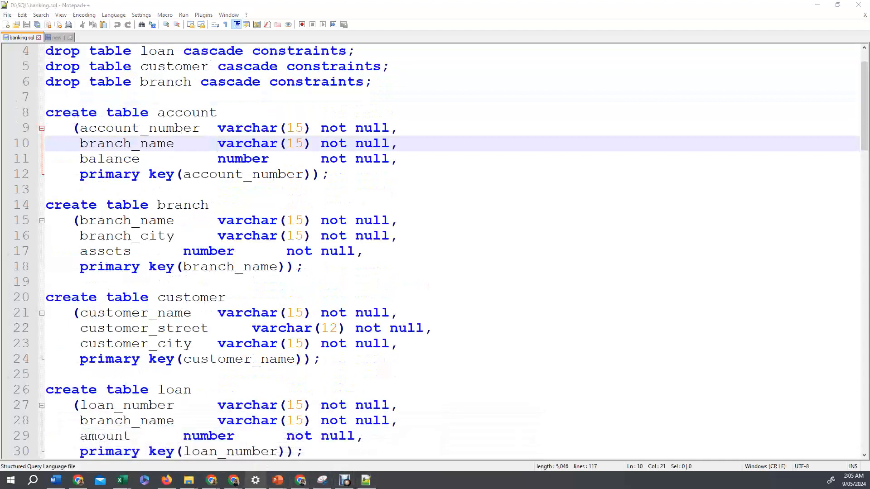
pyautogui.moveTo(211, 480)
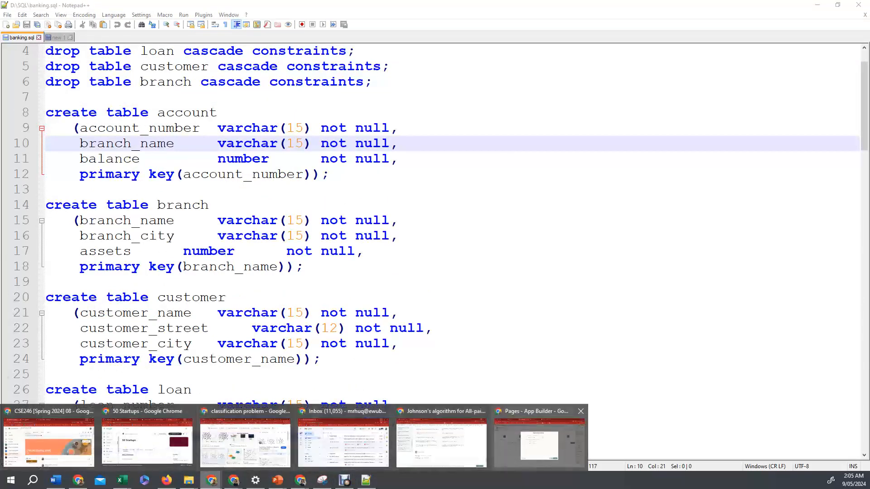
pyautogui.click(539, 441)
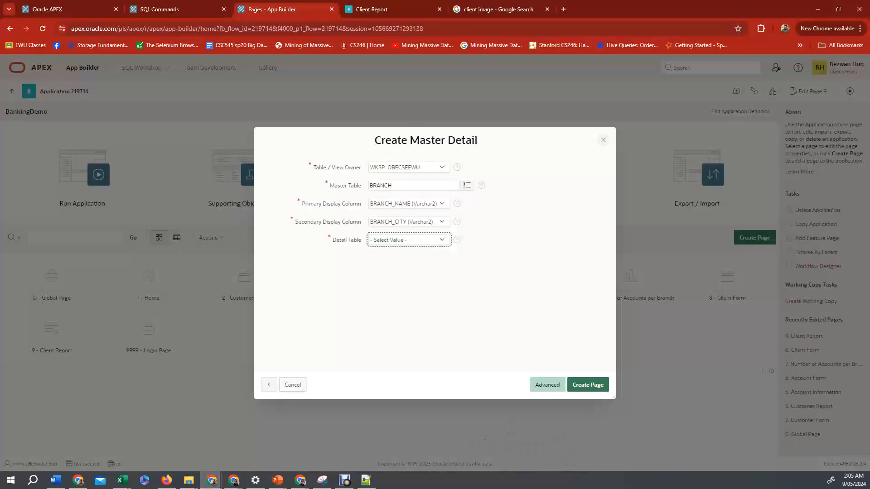
pyautogui.click(293, 385)
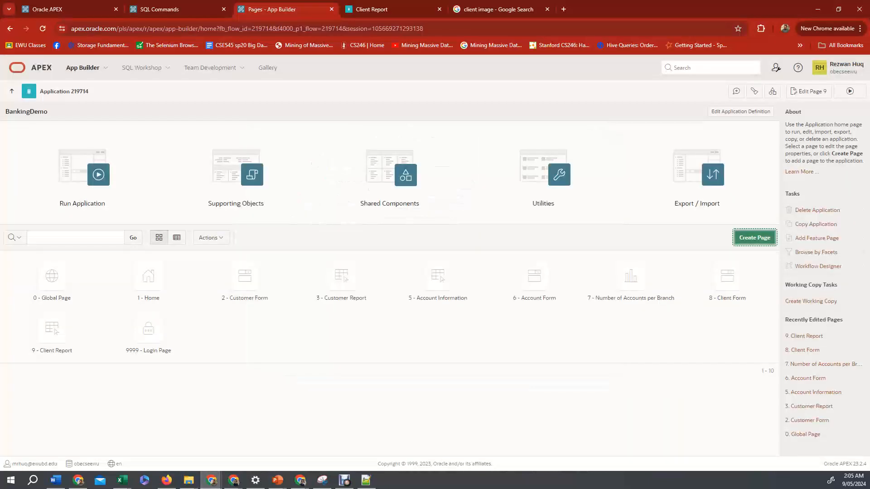
# In SQL Commands, write an ALTER TABLE statement adding constraint Account_FK as a foreign key on Account's branch_name referencing BRANCH.
pyautogui.click(192, 9)
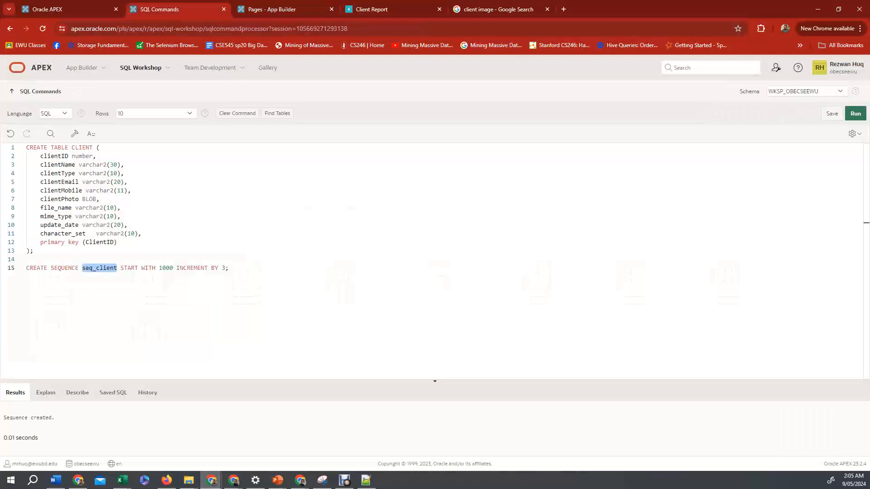
pyautogui.click(235, 269)
pyautogui.press('Return')
pyautogui.press('Return')
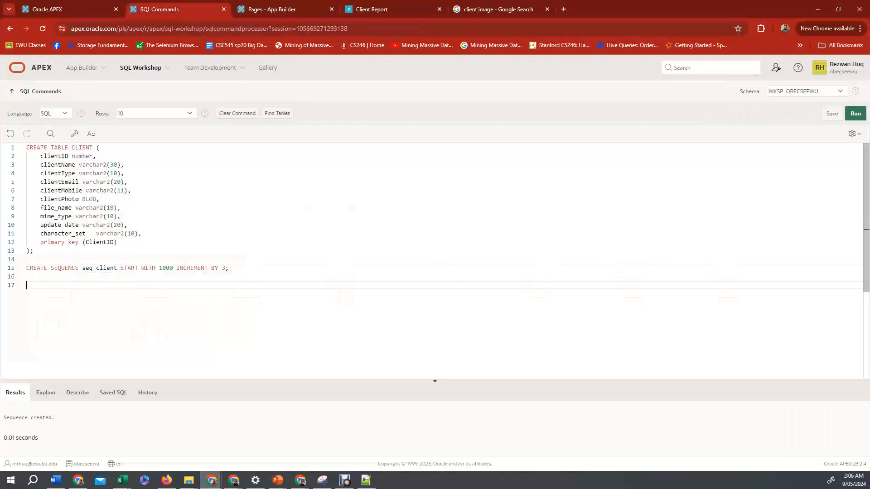
pyautogui.write('ALTER TABLE Account ADD CONSTRAINT')
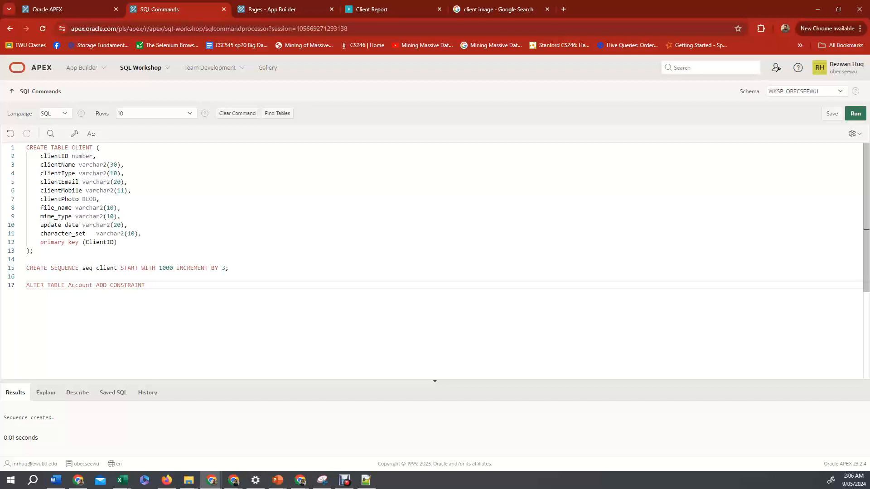
pyautogui.write('Acv')
pyautogui.write('ount_')
pyautogui.write('FK')
pyautogui.write(' FOREIGN K')
pyautogui.write('EY(br')
pyautogui.write('anch_name')
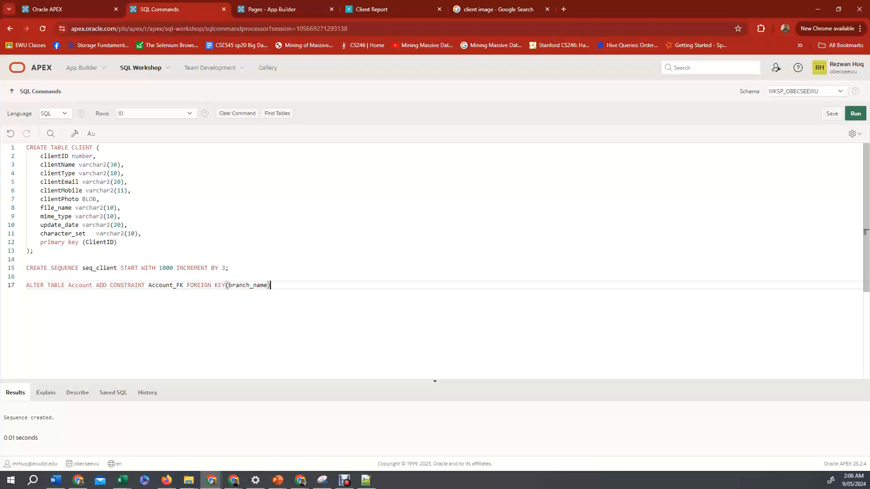
pyautogui.write(' REFERENCES BRANCH;')
pyautogui.scroll(3, 431, 261)
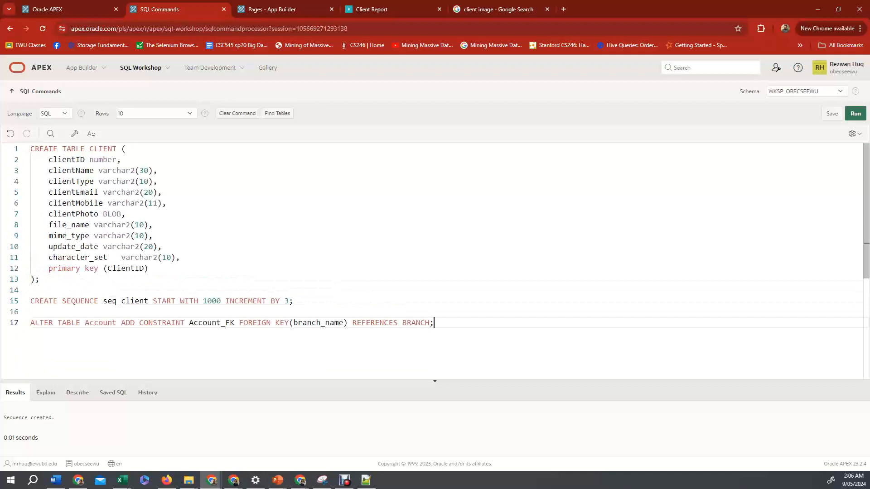
# Select the ALTER TABLE statement and execute it.
pyautogui.doubleClick(203, 322)
pyautogui.click(254, 323)
pyautogui.click(421, 322)
pyautogui.click(435, 322)
pyautogui.moveTo(434, 323); pyautogui.dragTo(30, 322)
pyautogui.hotkey('ctrl', 'Return')
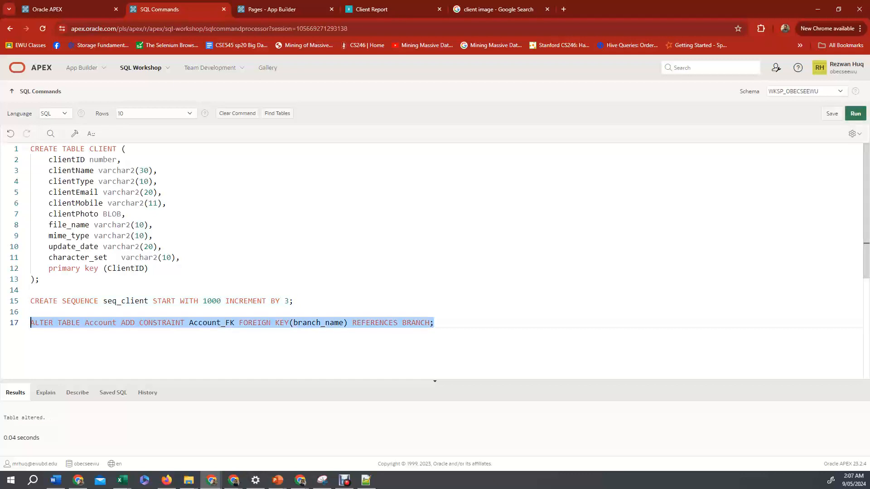
# Start a new Side by Side master-detail page named Branch-Account.
pyautogui.click(372, 9)
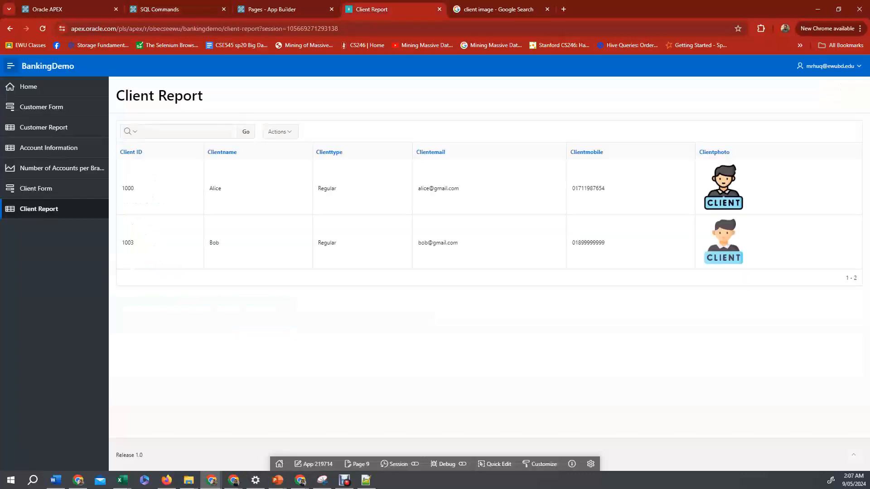
pyautogui.click(281, 9)
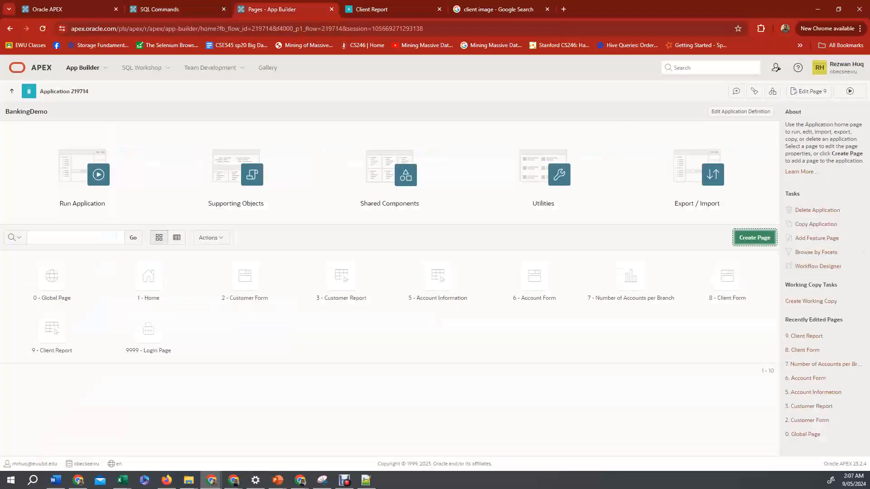
pyautogui.click(754, 237)
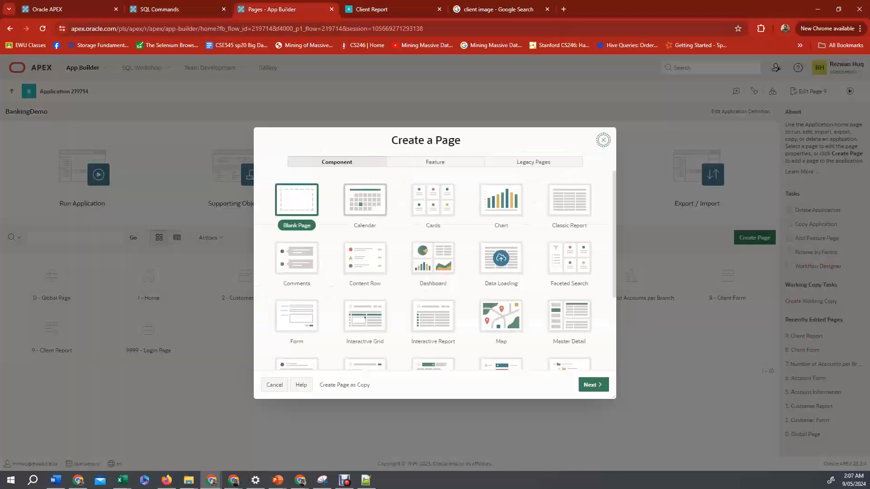
pyautogui.doubleClick(569, 315)
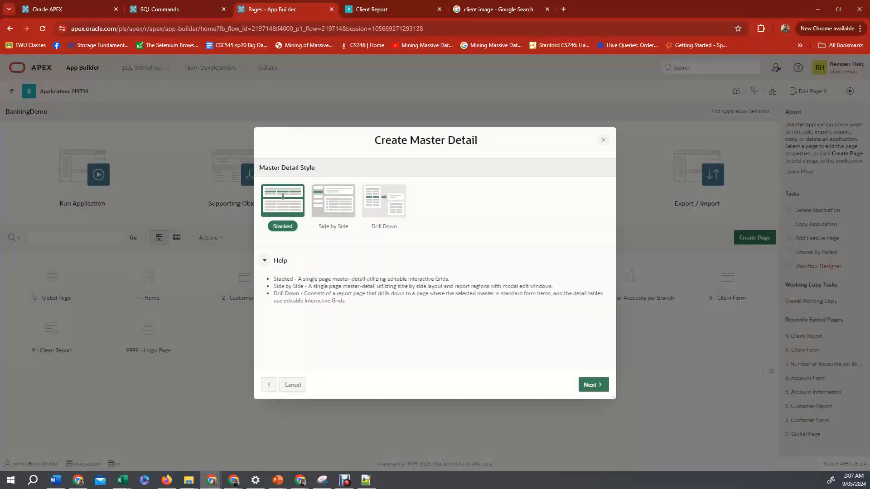
pyautogui.click(333, 202)
pyautogui.click(591, 384)
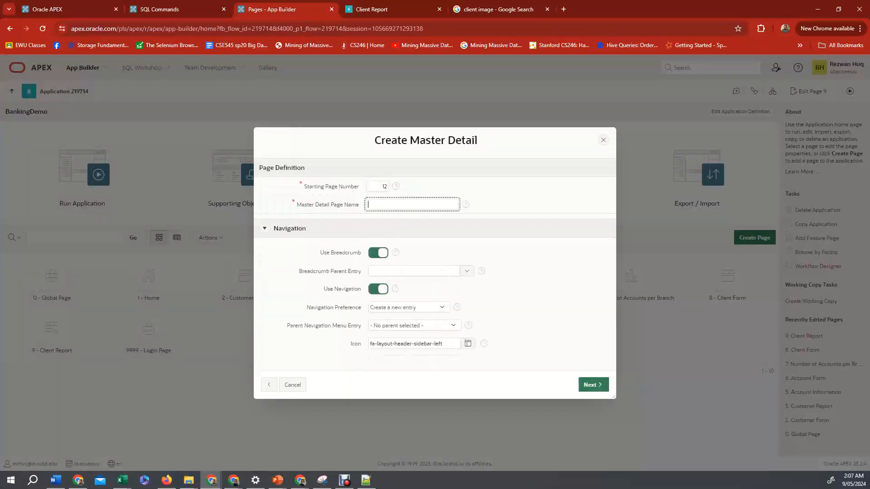
pyautogui.write('Branch-Account')
pyautogui.press('Return')
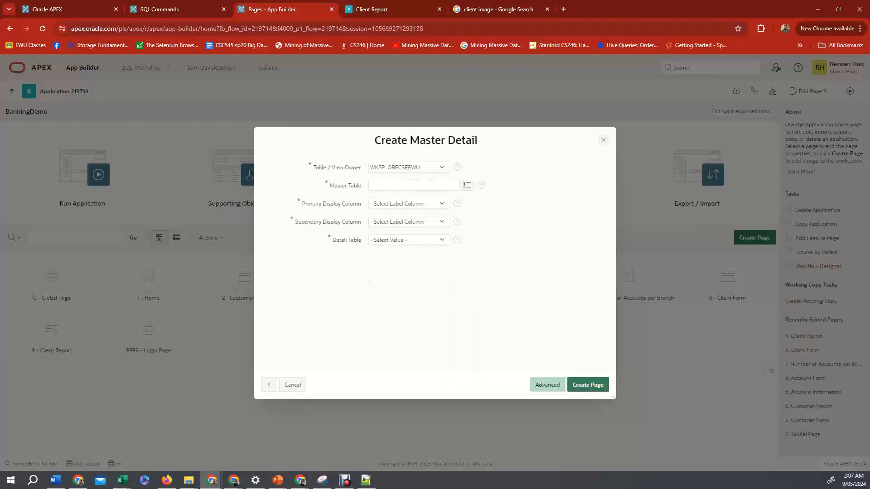
# Set master table BRANCH with BRANCH_NAME and BRANCH_CITY display columns, detail table ACCOUNT, and create the page.
pyautogui.click(466, 185)
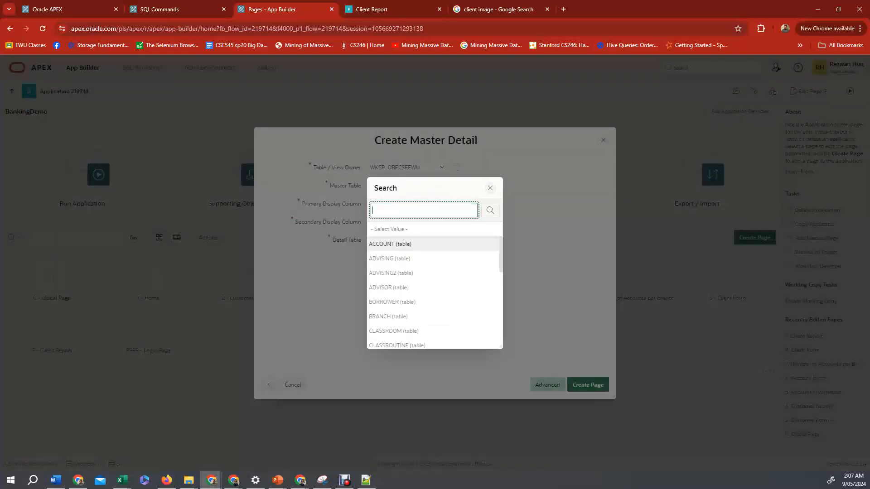
pyautogui.press('Down')
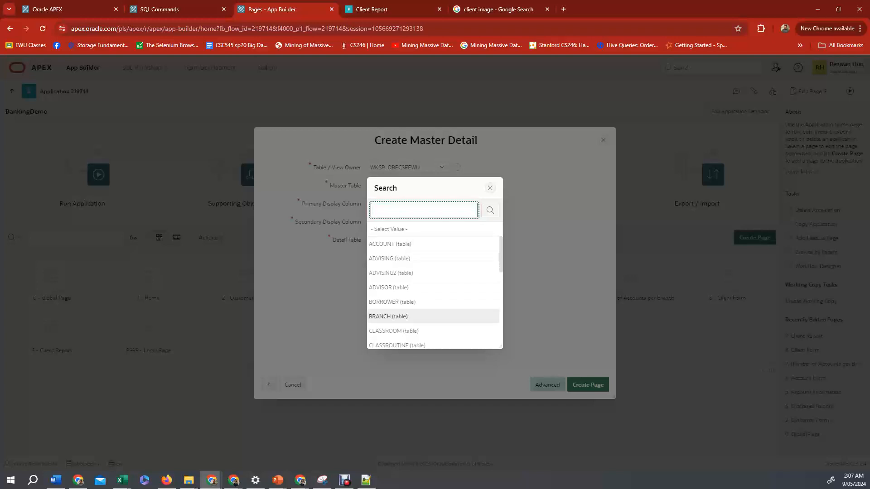
pyautogui.click(389, 317)
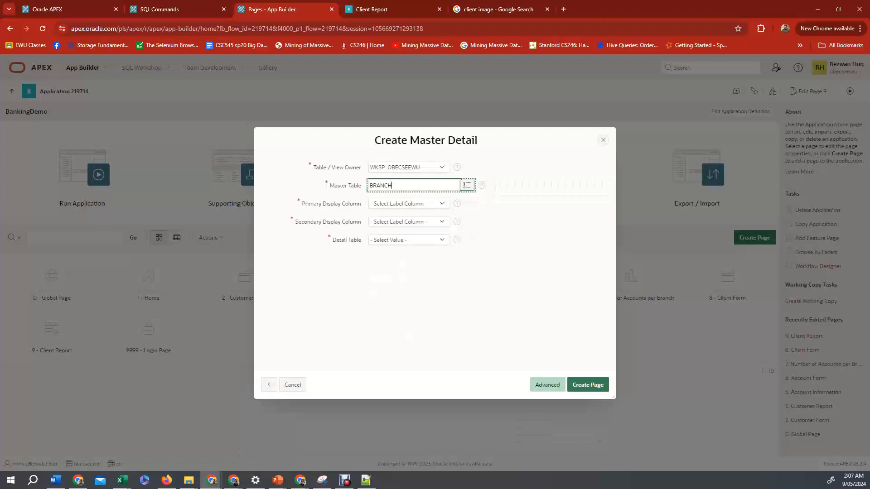
pyautogui.click(408, 204)
pyautogui.click(404, 229)
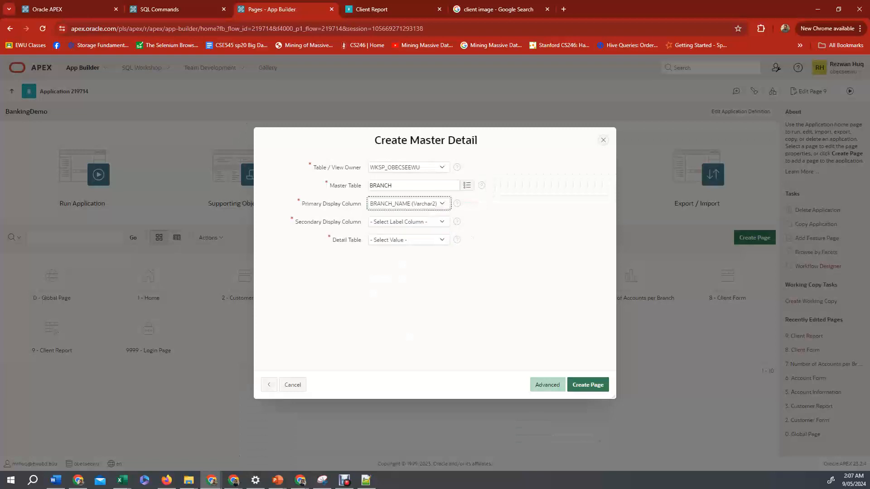
pyautogui.click(409, 222)
pyautogui.click(401, 238)
pyautogui.click(409, 240)
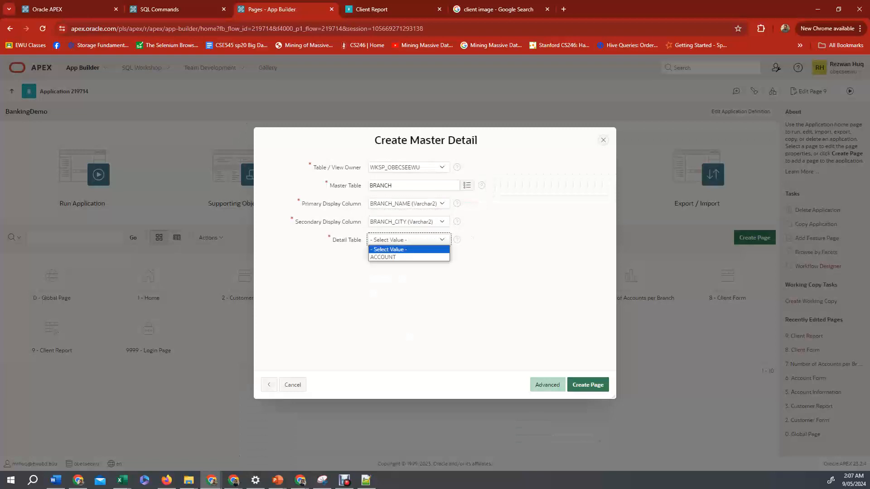
pyautogui.press('Return')
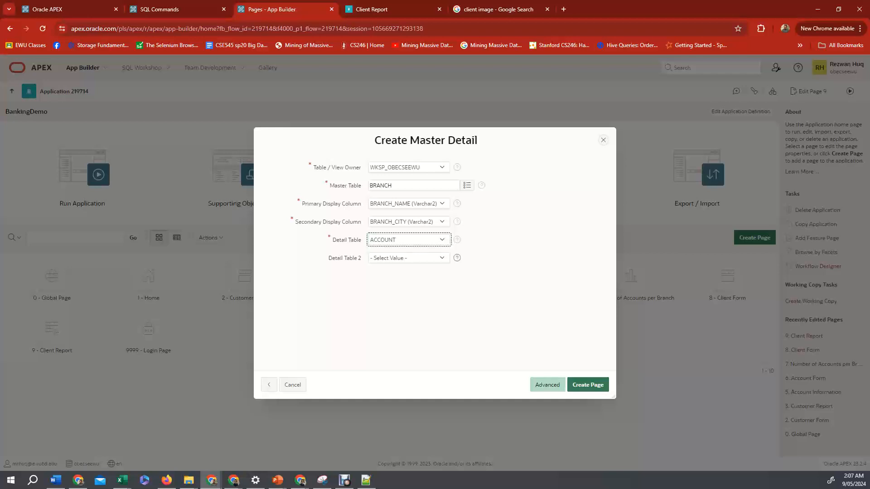
pyautogui.click(587, 384)
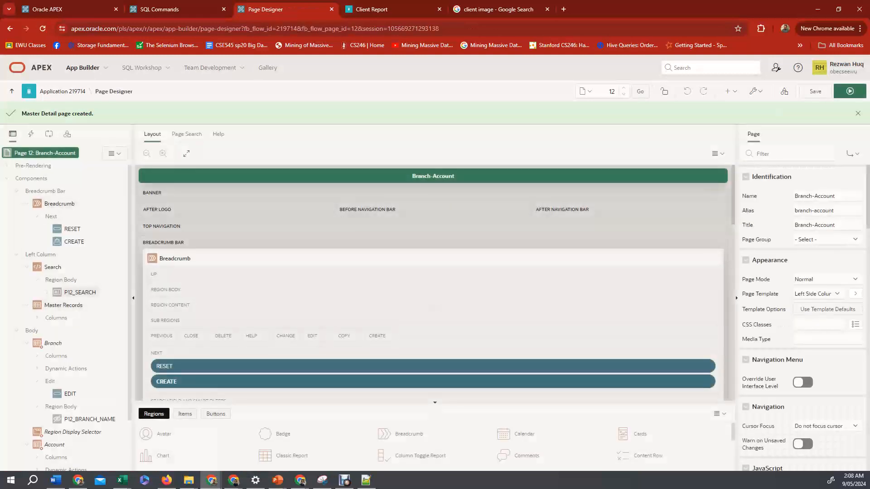
# Examine the Account detail region's columns in the Page Designer tree.
pyautogui.scroll(-2, 66, 306)
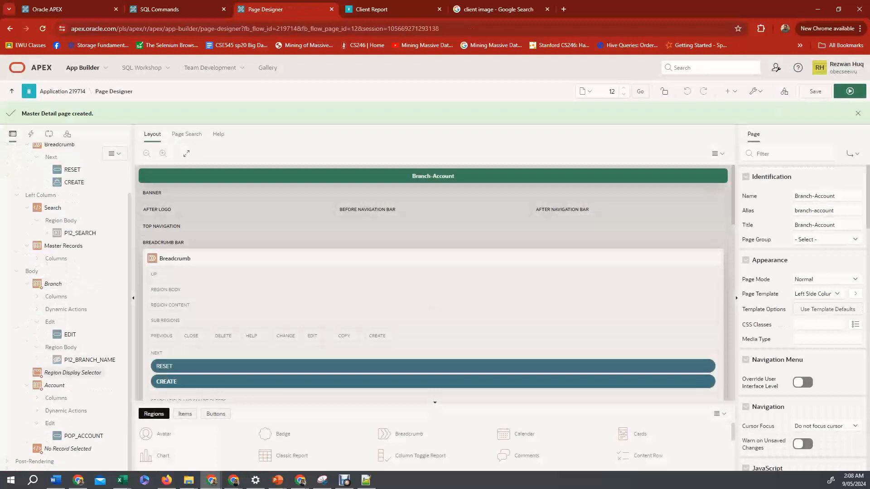
pyautogui.click(37, 398)
pyautogui.scroll(-1, 90, 423)
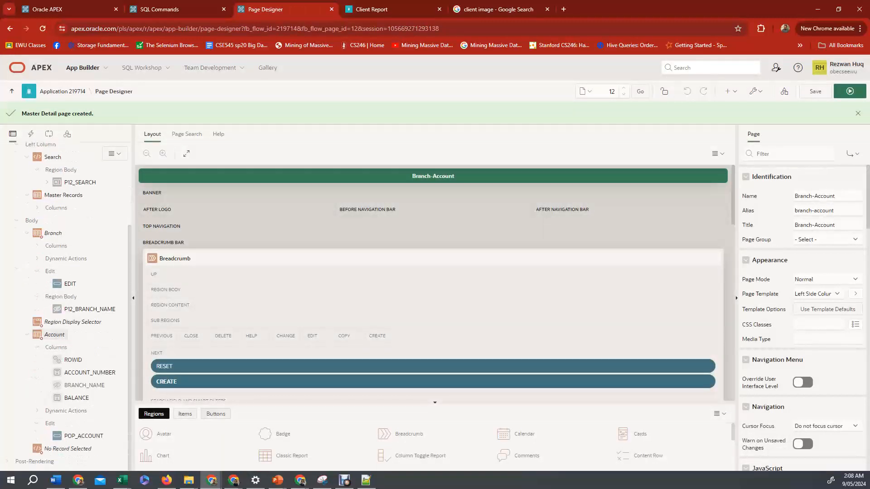
pyautogui.click(90, 372)
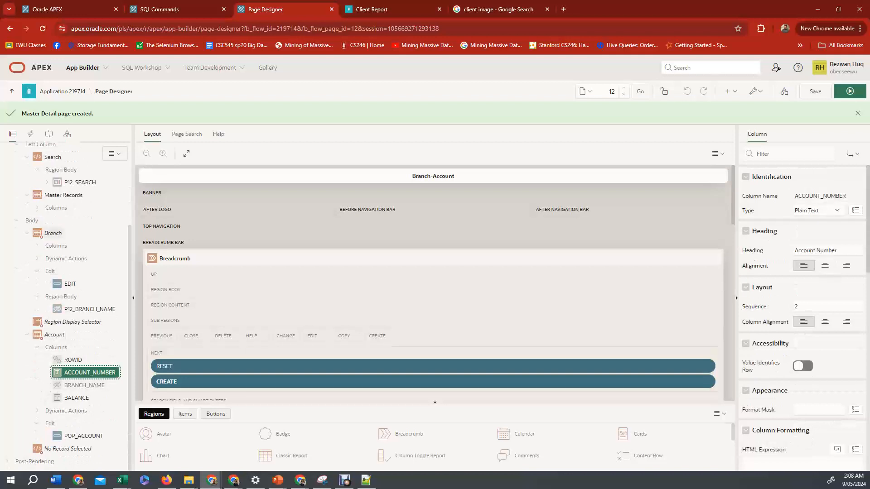
pyautogui.scroll(3, 66, 308)
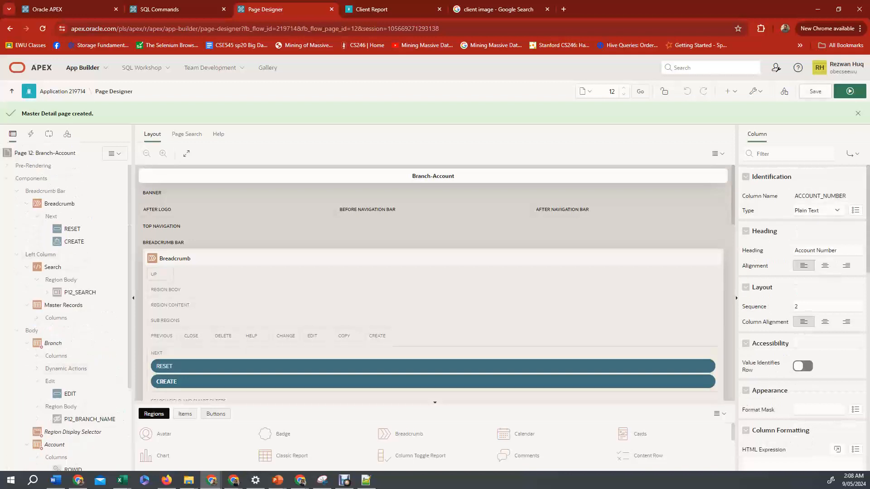
# Run the page and view the account details for the Brighton and Central branches.
pyautogui.click(850, 91)
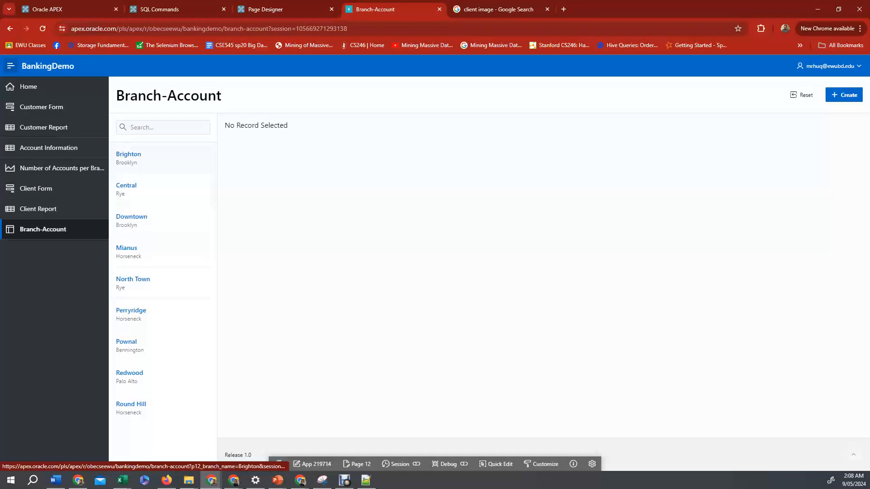
pyautogui.click(129, 156)
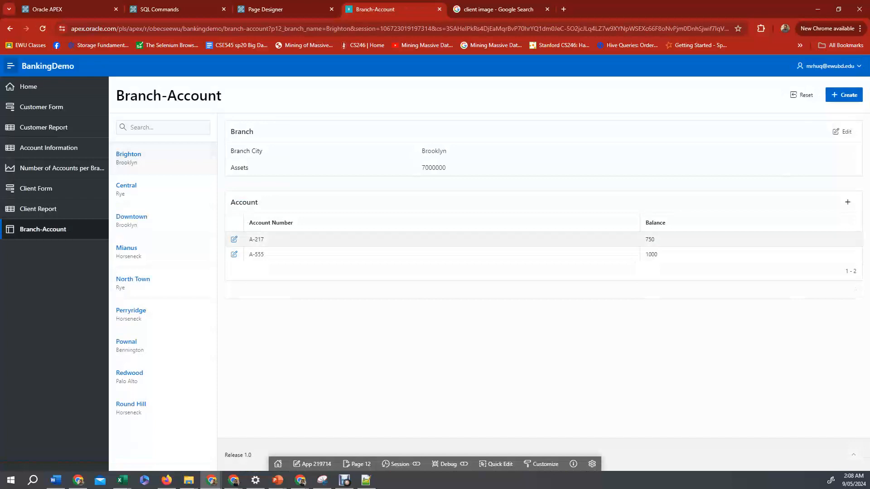
pyautogui.click(126, 186)
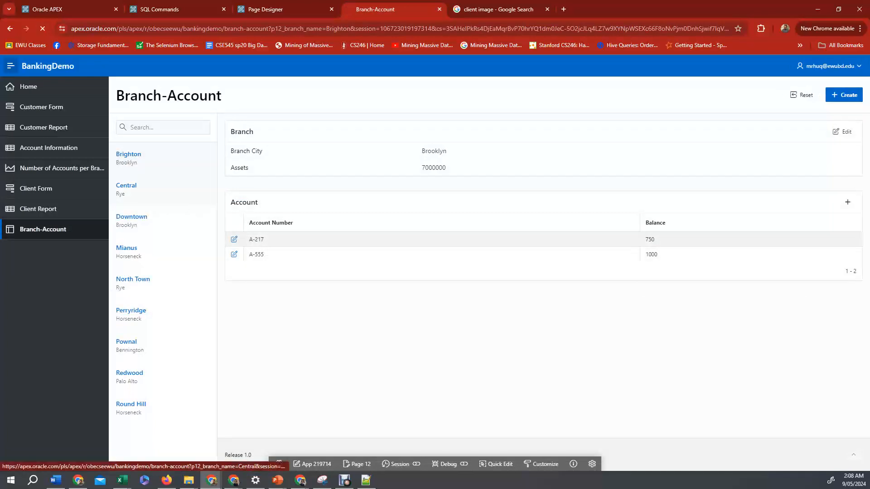
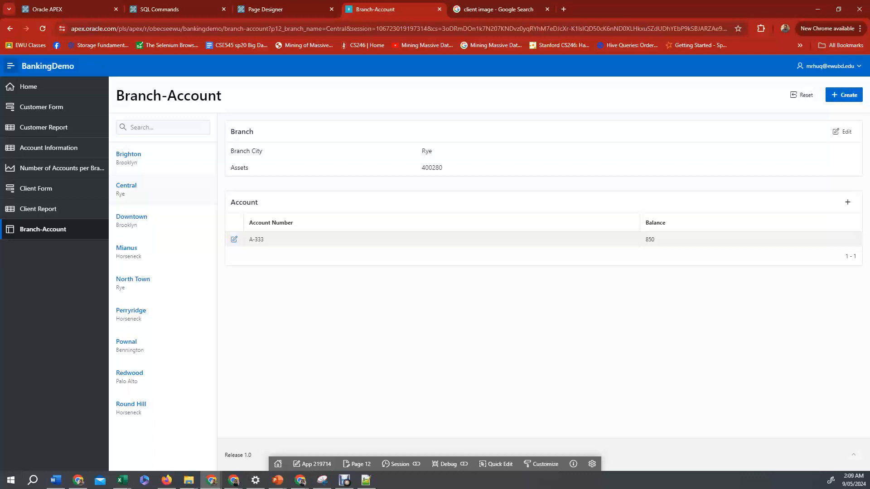
# Open the Create branch form, then change the Branch dialog page's P13_BRANCH_NAME item type to Text Field and save.
pyautogui.click(844, 94)
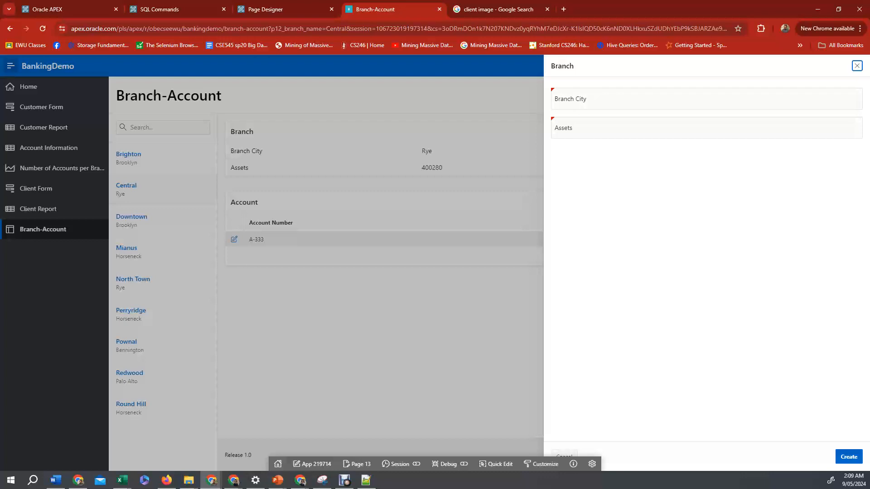
pyautogui.click(356, 464)
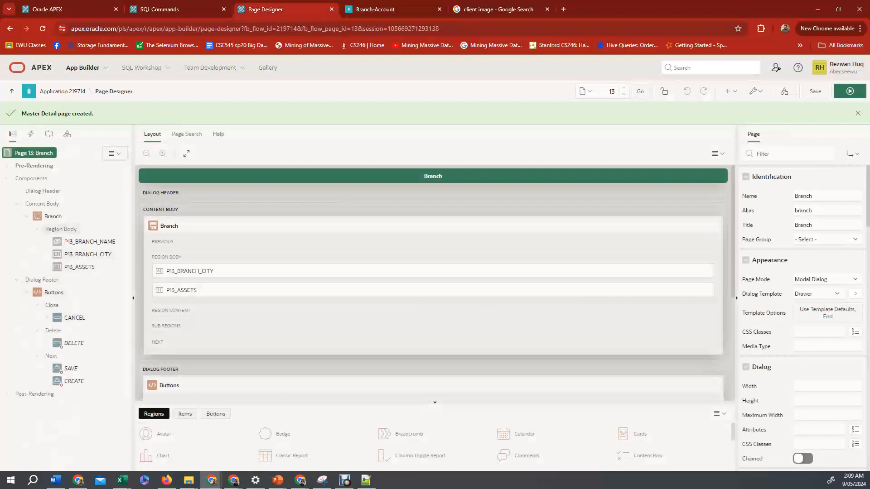
pyautogui.click(85, 242)
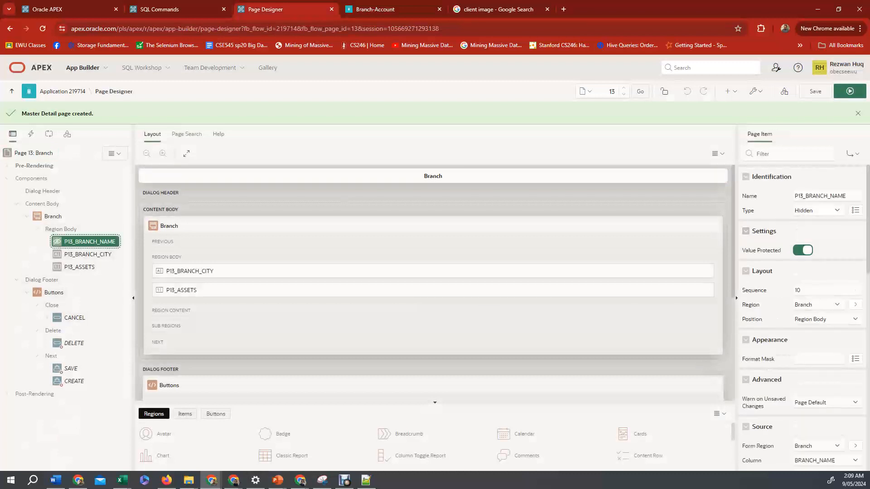
pyautogui.click(818, 211)
pyautogui.scroll(-2, 802, 327)
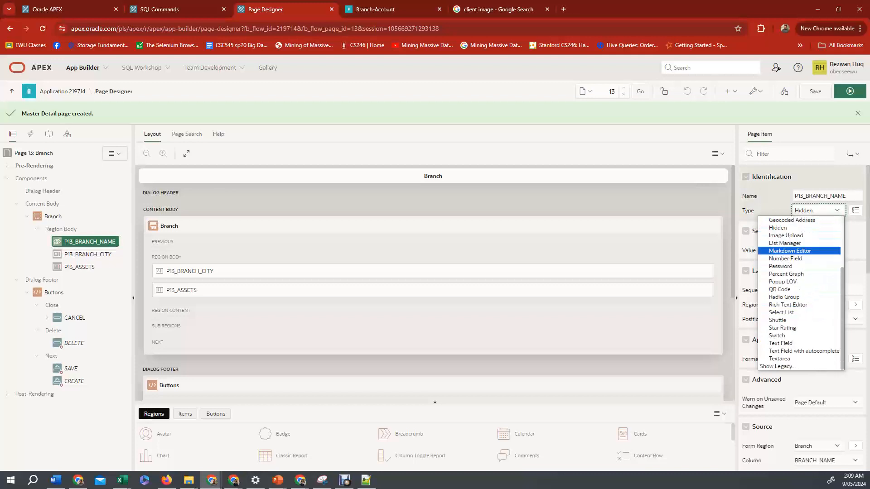
pyautogui.click(781, 343)
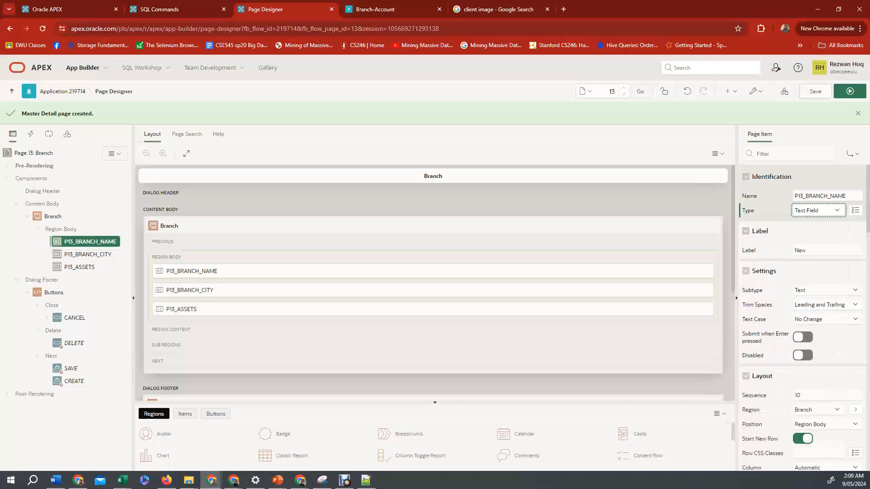
pyautogui.click(815, 91)
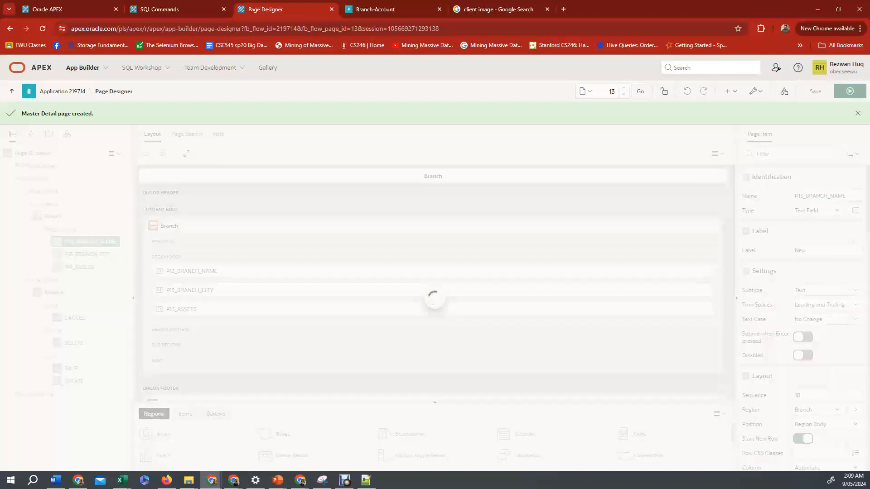
# Examine the Account dialog page's P14_ACCOUNT_NUMBER item properties, including its Default type options, then save and run.
pyautogui.click(63, 92)
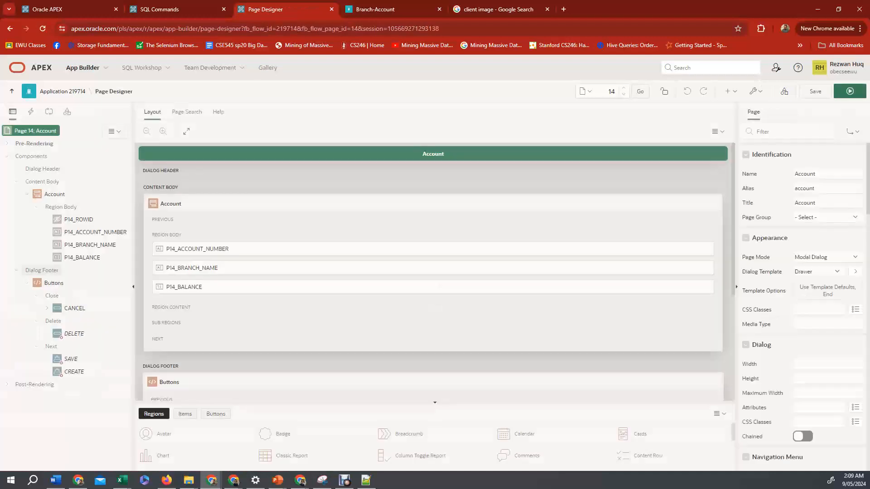
pyautogui.click(95, 232)
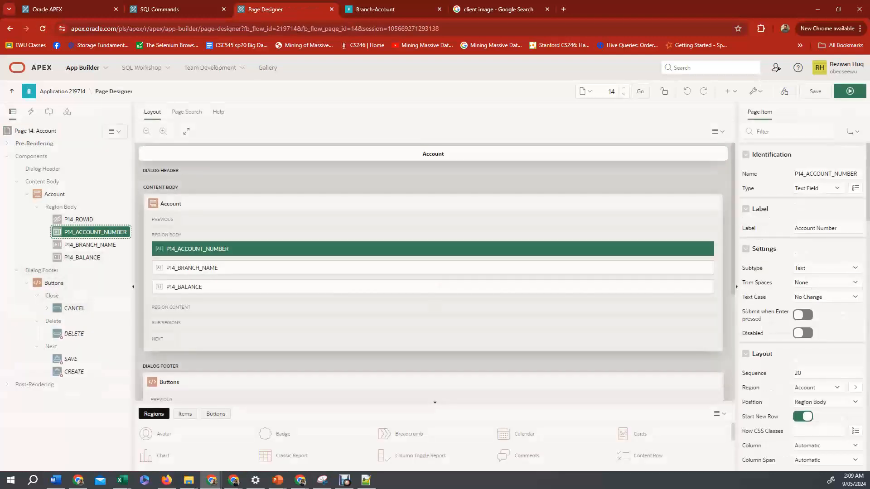
pyautogui.click(90, 245)
pyautogui.click(95, 232)
pyautogui.scroll(-2, 802, 309)
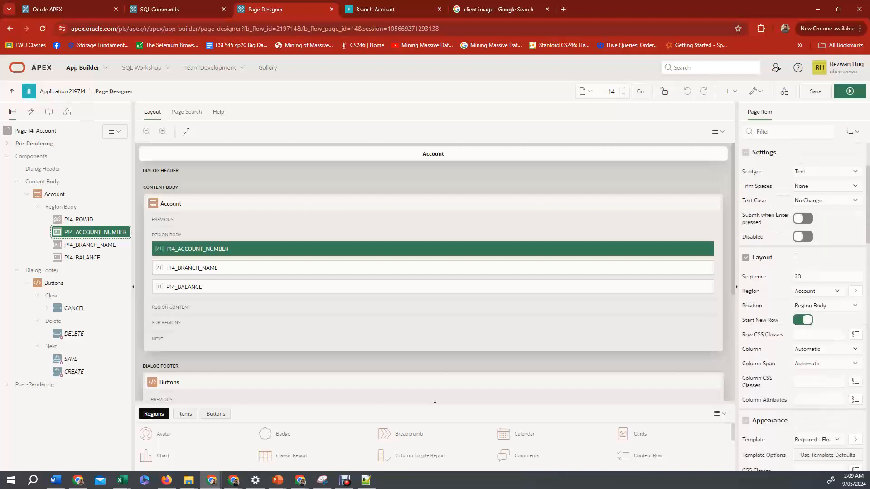
pyautogui.scroll(-10, 803, 308)
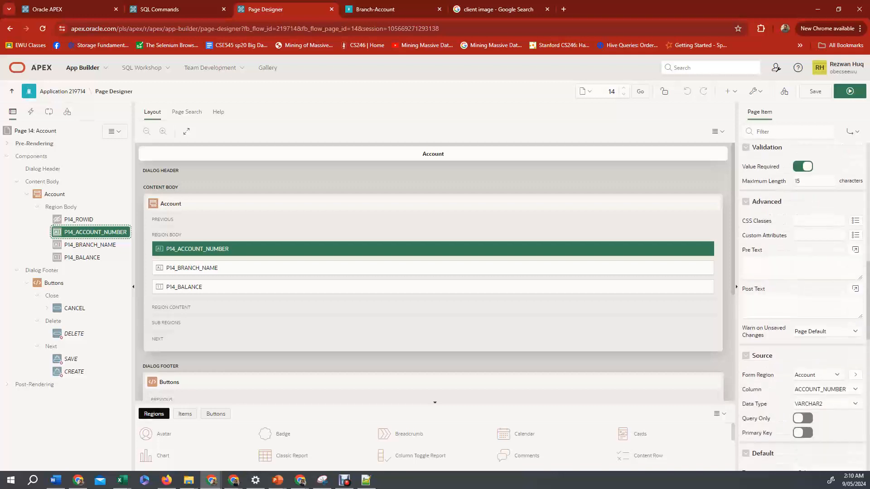
pyautogui.scroll(-1, 803, 309)
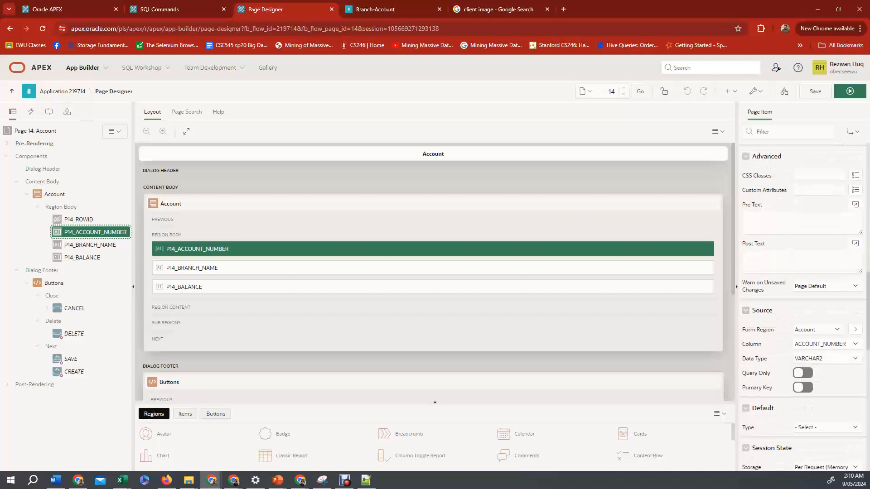
pyautogui.scroll(-2, 802, 308)
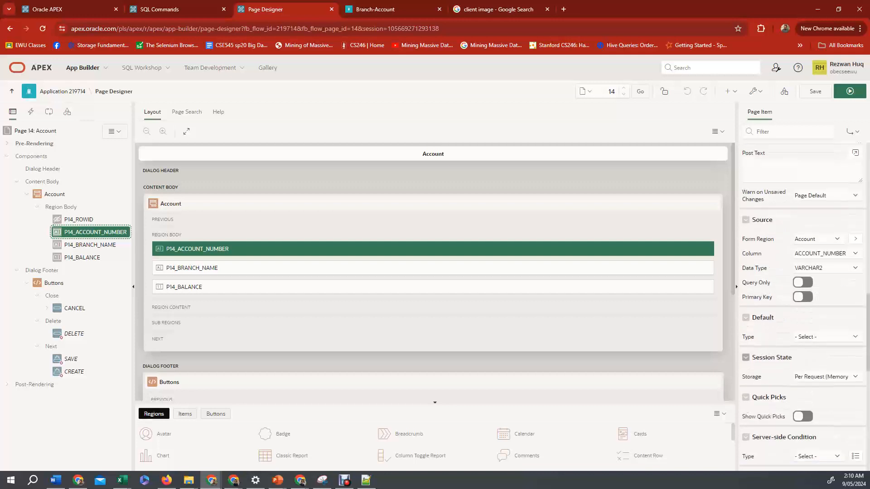
pyautogui.click(827, 337)
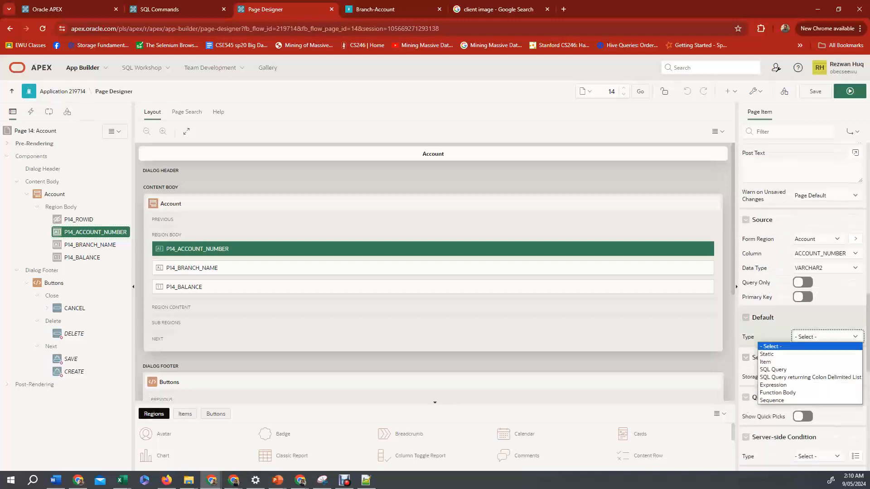
pyautogui.click(815, 92)
pyautogui.click(815, 91)
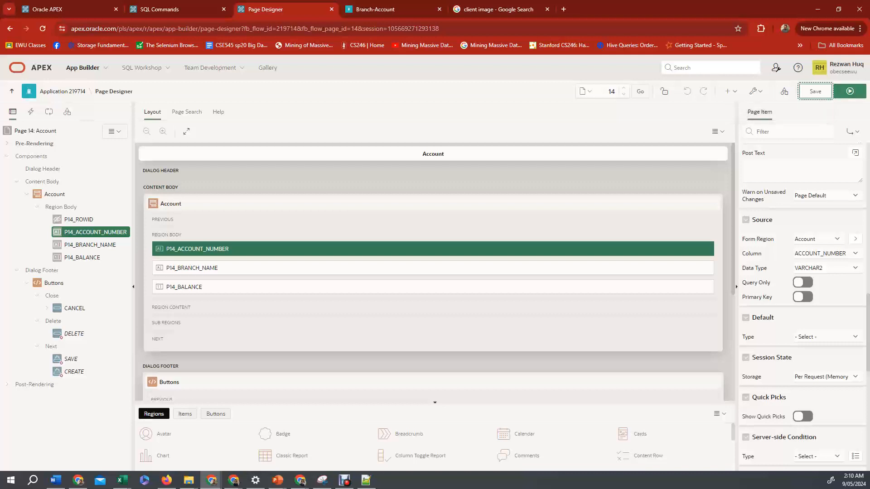
pyautogui.click(850, 92)
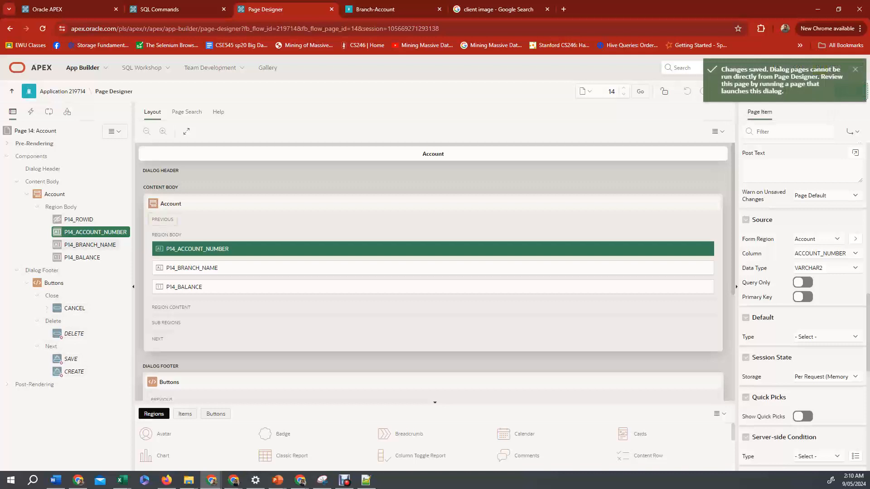
# Switch to the running app and open the Create branch form to check its fields.
pyautogui.press('Down')
pyautogui.press('Down')
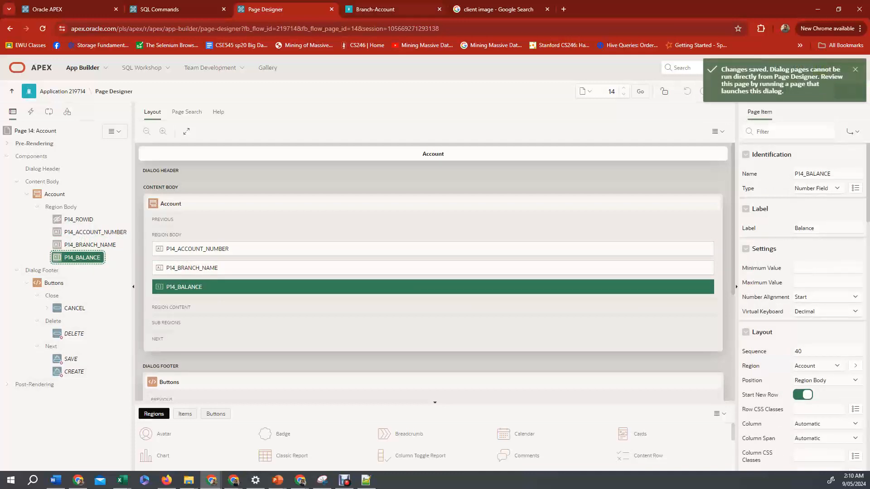
pyautogui.hotkey('ctrl', 'Tab')
pyautogui.click(42, 29)
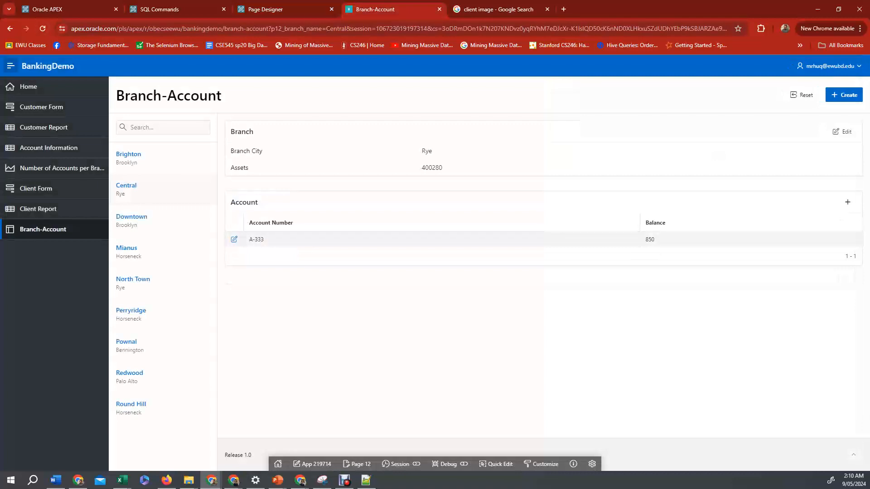
pyautogui.click(843, 95)
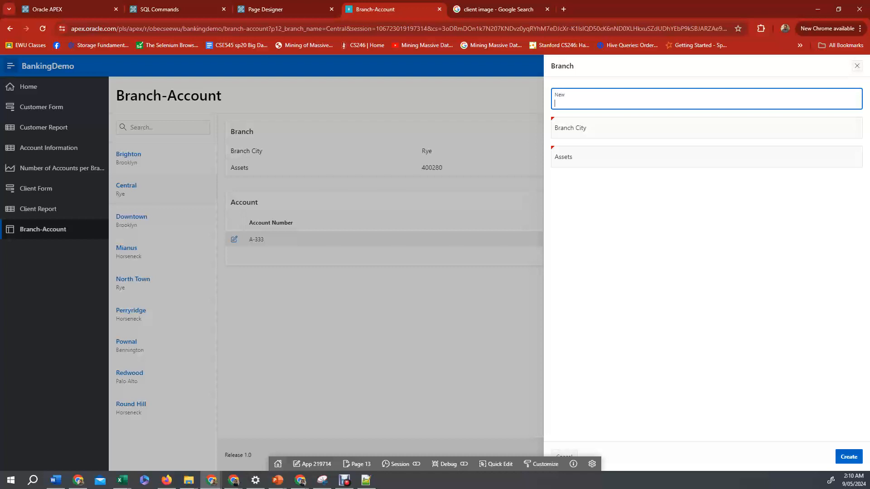
# Review the items of the Account dialog page and return to the Branch dialog page in Page Designer.
pyautogui.click(356, 464)
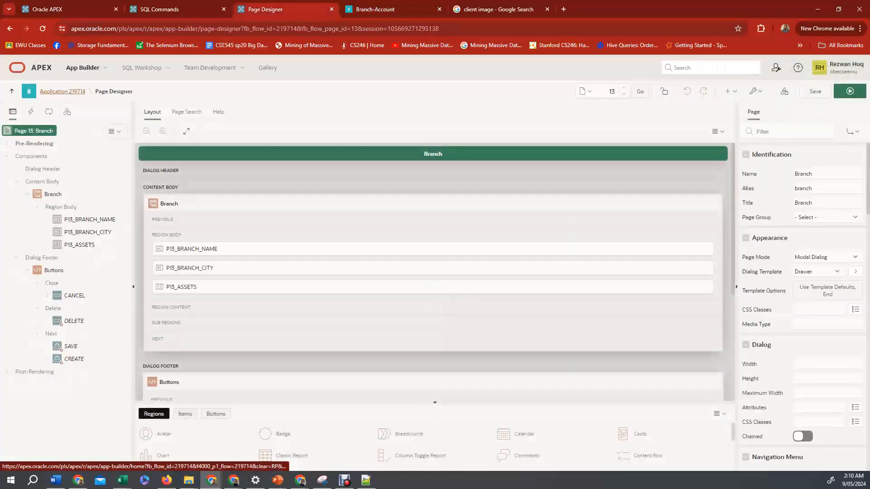
pyautogui.click(63, 92)
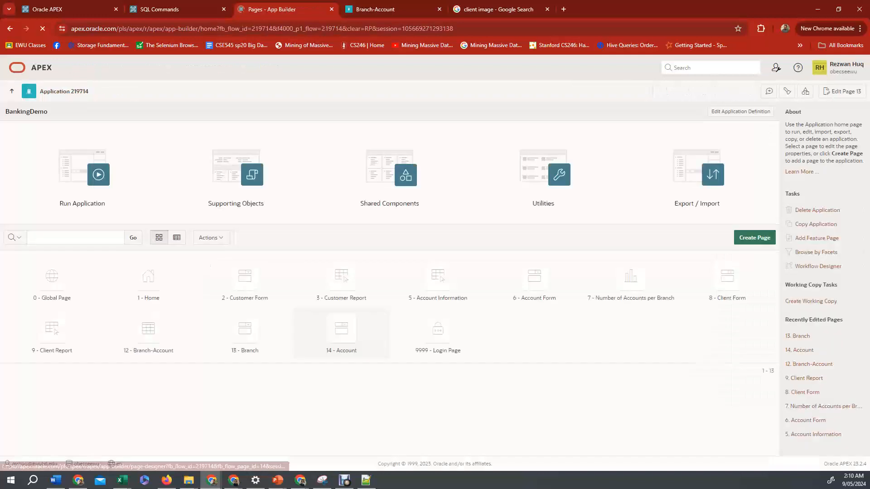
pyautogui.click(341, 333)
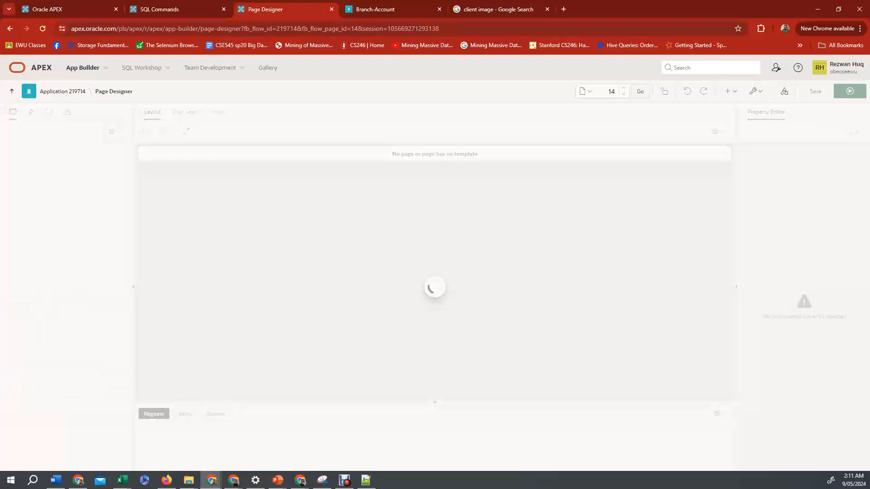
pyautogui.click(95, 233)
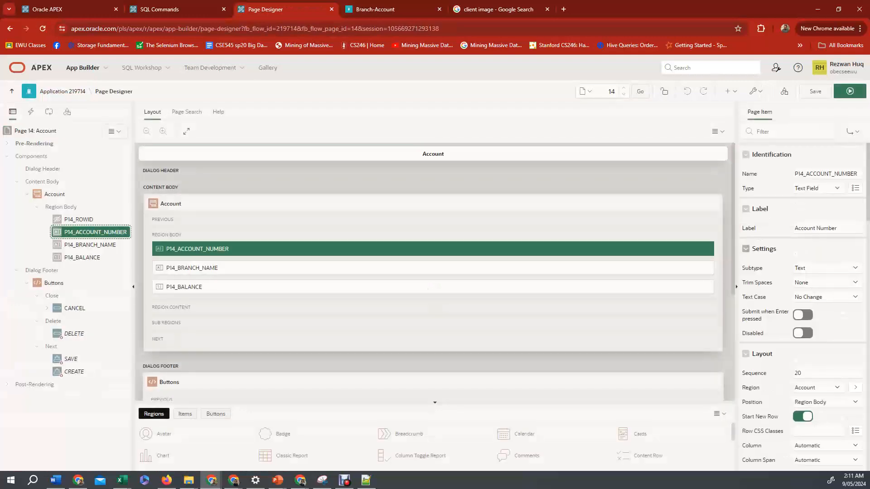
pyautogui.click(90, 245)
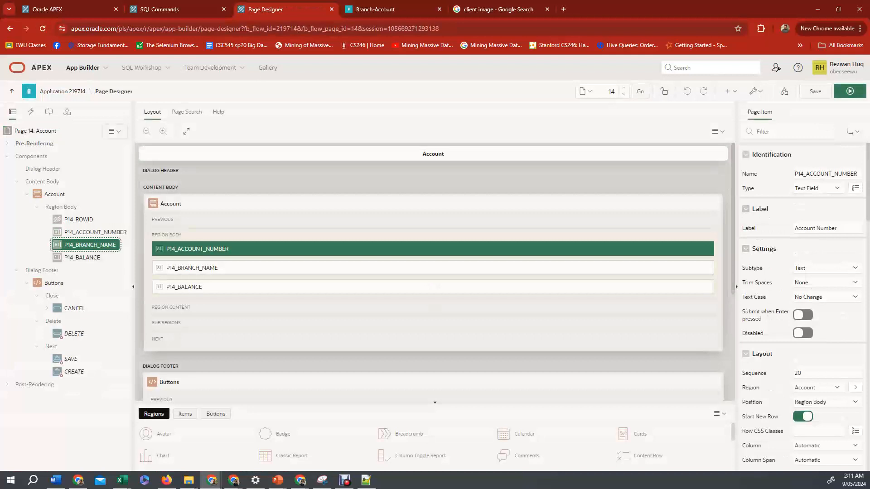
pyautogui.click(95, 232)
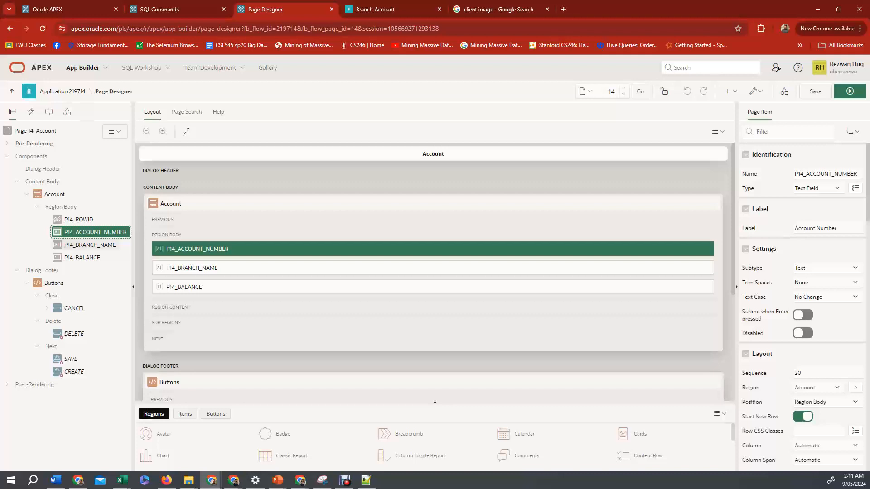
pyautogui.click(90, 245)
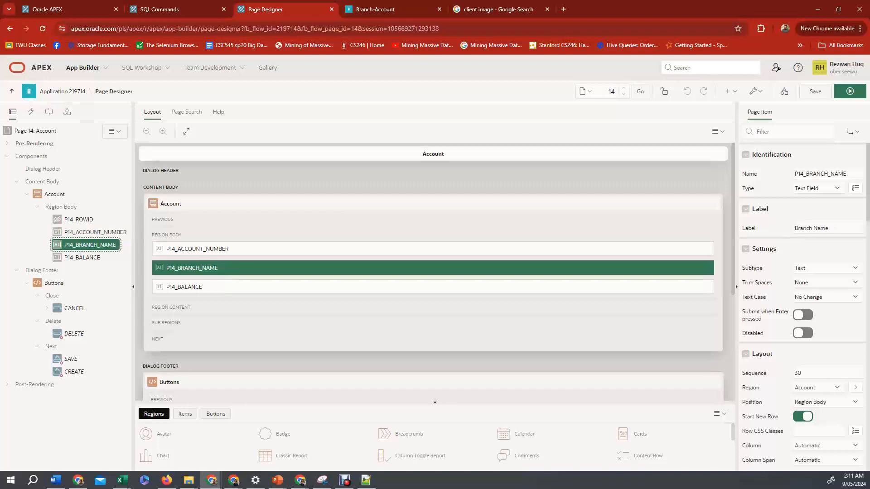
pyautogui.click(82, 257)
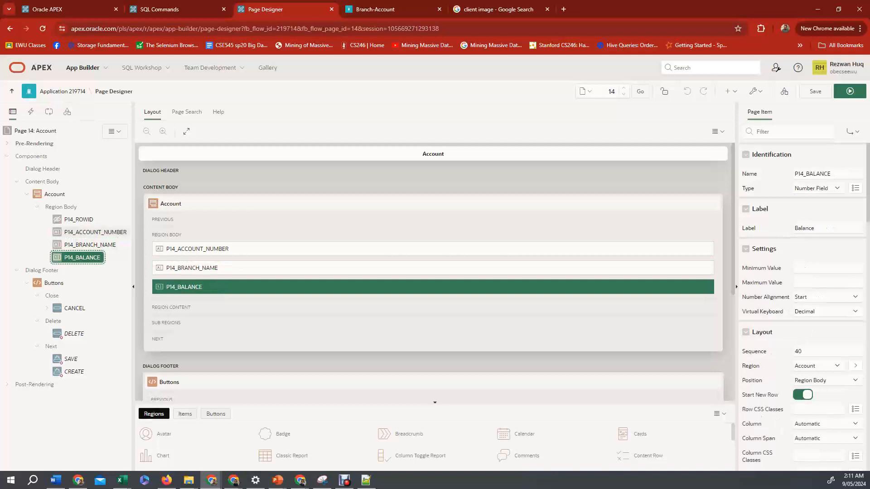
pyautogui.click(90, 232)
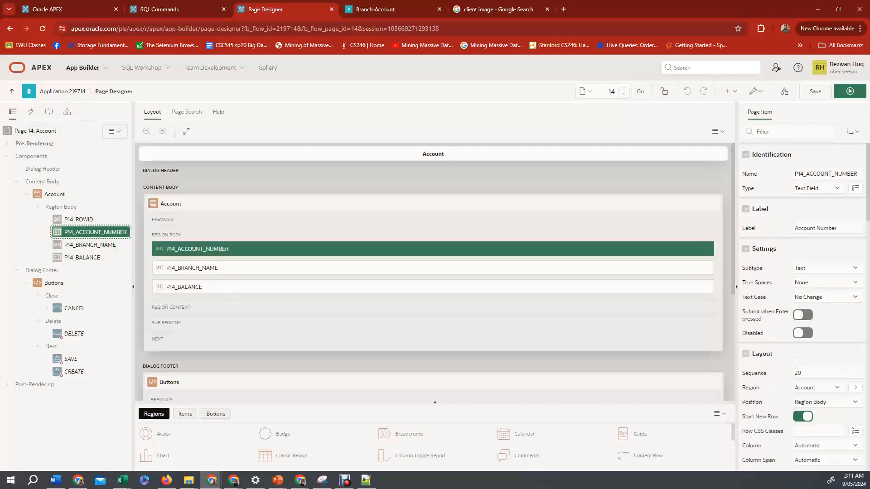
pyautogui.click(62, 91)
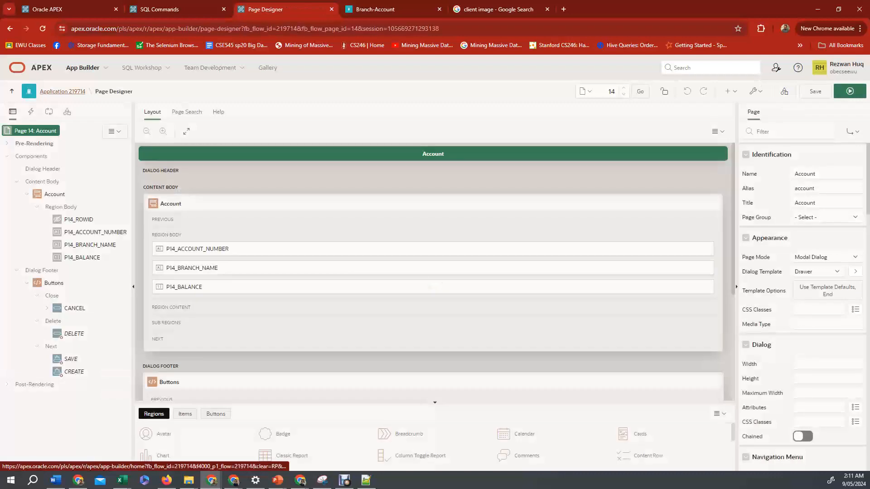
pyautogui.click(62, 91)
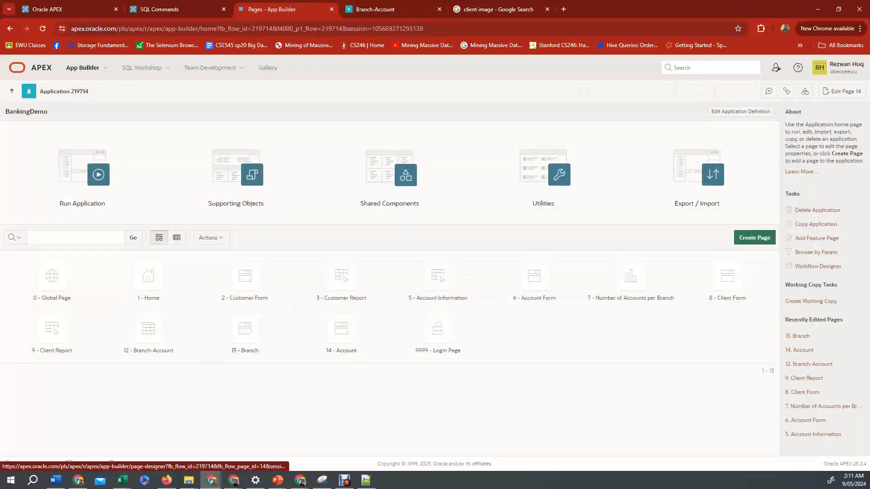
pyautogui.click(245, 331)
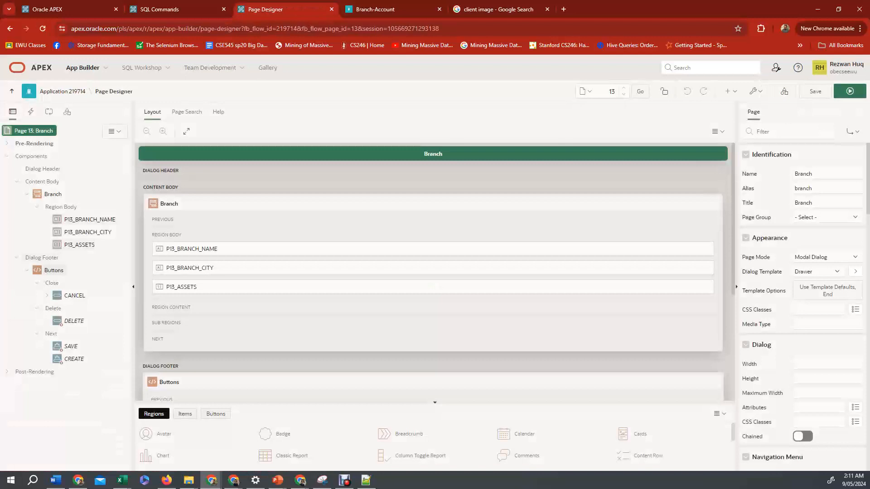
# Set the P13_BRANCH_NAME item's label to Branch Name and save the Branch dialog page.
pyautogui.click(90, 219)
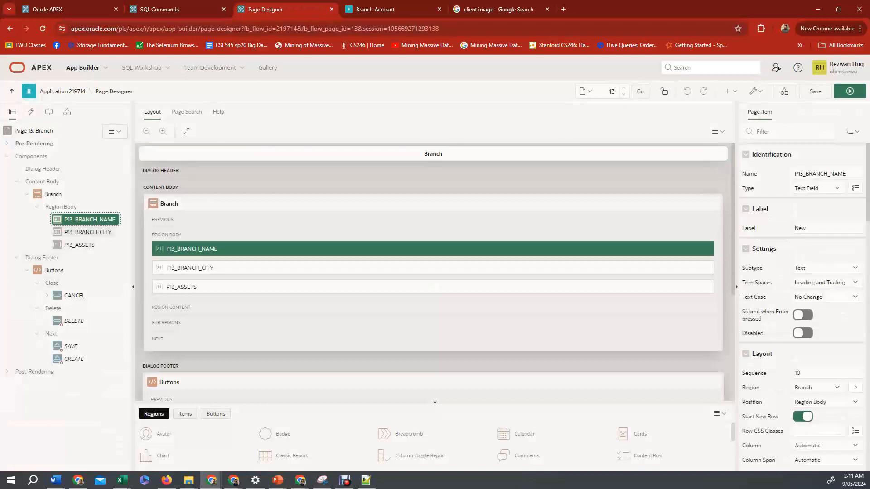
pyautogui.click(88, 232)
pyautogui.click(90, 219)
pyautogui.doubleClick(800, 228)
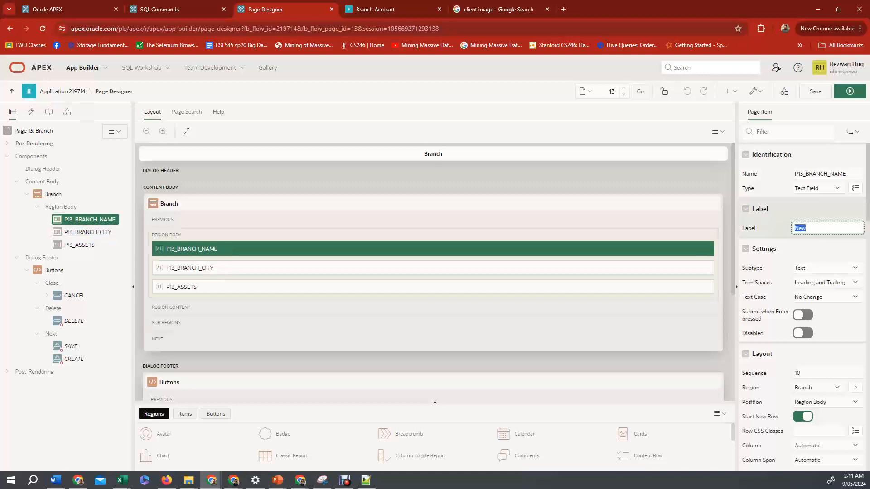
pyautogui.write('Bran')
pyautogui.press('BackSpace')
pyautogui.press('BackSpace')
pyautogui.press('BackSpace')
pyautogui.press('BackSpace')
pyautogui.write('Branch Name')
pyautogui.hotkey('ctrl', 'alt', 's')
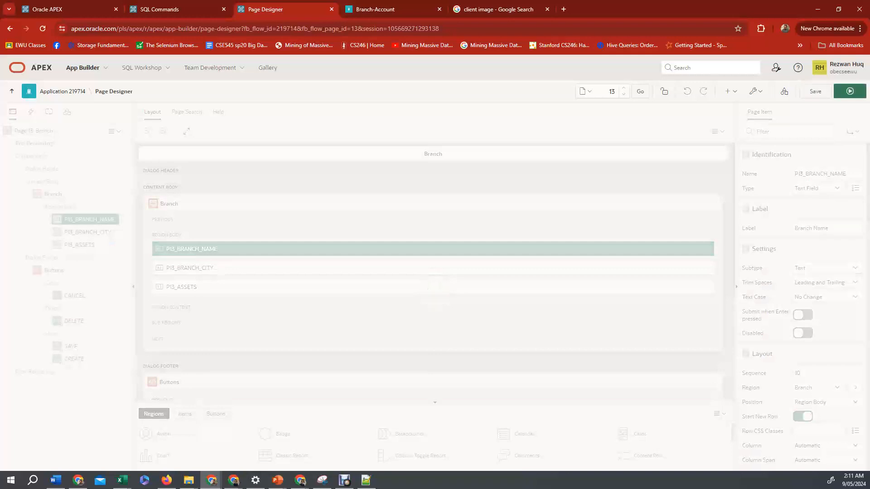
pyautogui.click(87, 232)
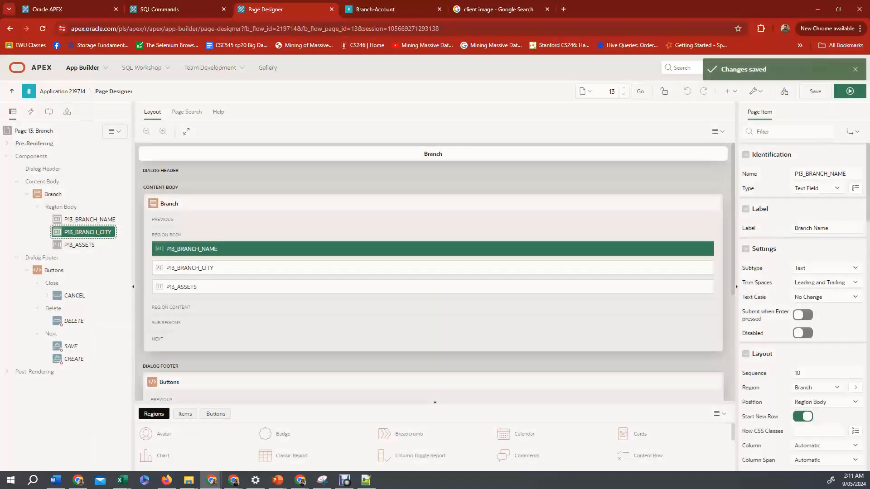
pyautogui.click(80, 244)
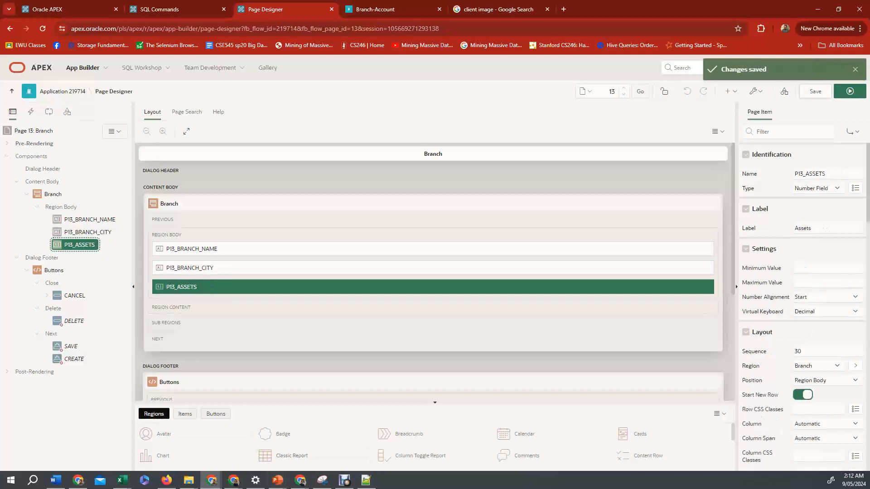
# Switch to the running app, reload it, select the Brighton branch and open the Create branch form to check its fields.
pyautogui.press('Tab')
pyautogui.hotkey('ctrl', 'Tab')
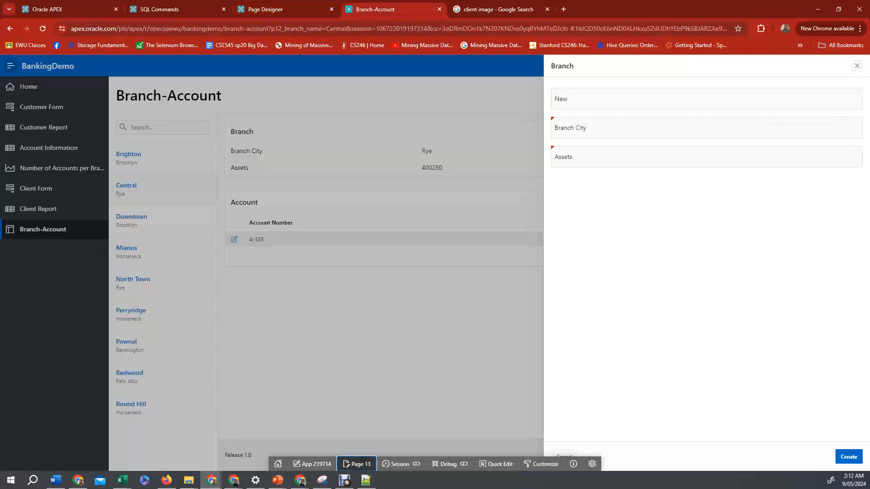
pyautogui.press('F5')
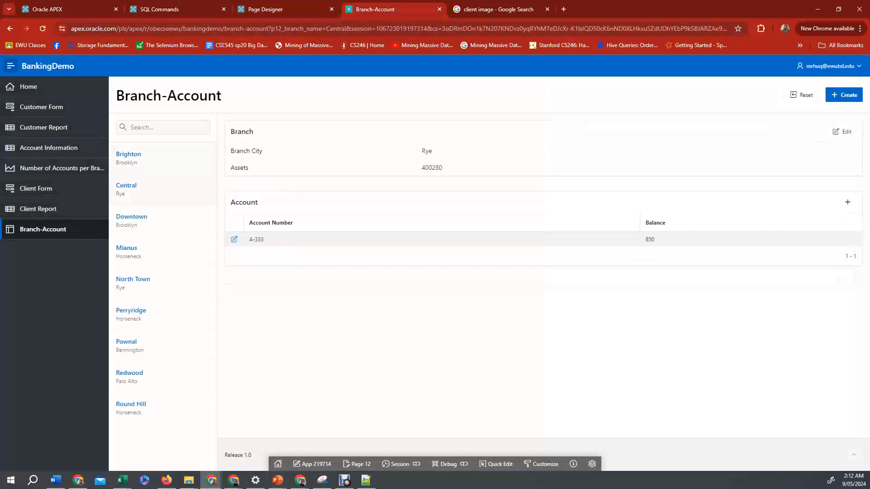
pyautogui.click(128, 155)
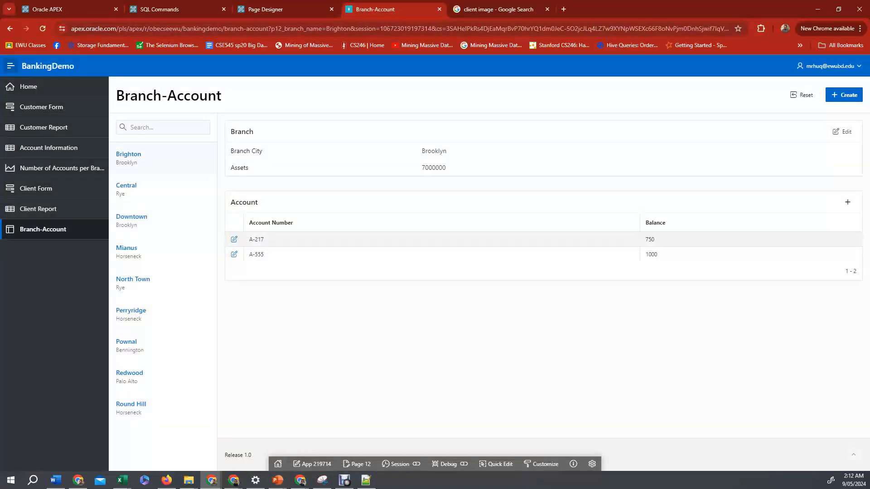
pyautogui.click(844, 95)
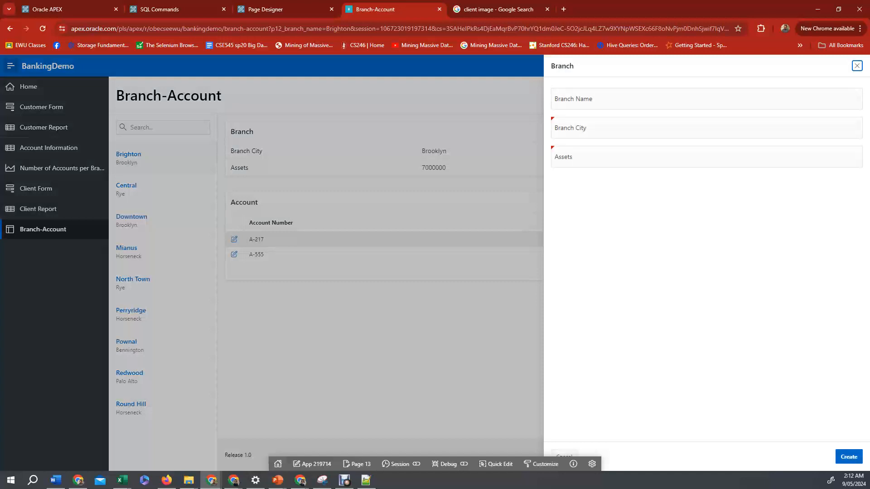
pyautogui.click(856, 66)
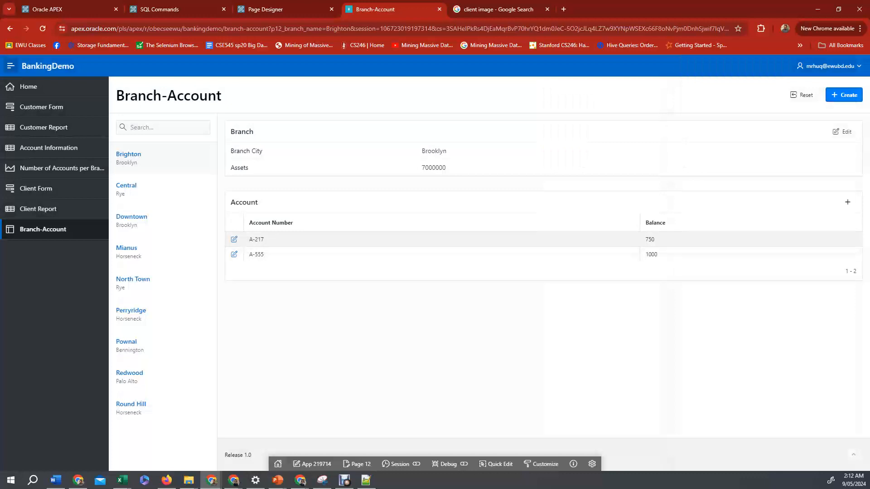
pyautogui.click(844, 95)
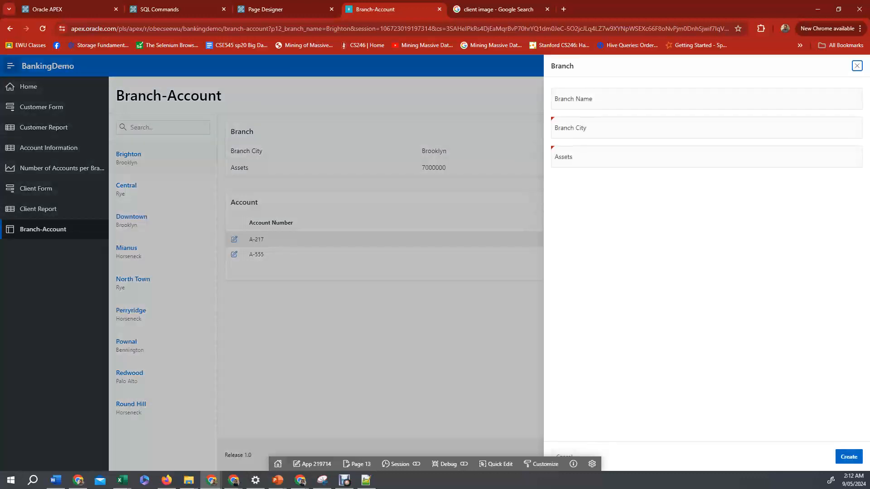
pyautogui.click(707, 99)
pyautogui.click(706, 128)
pyautogui.click(706, 157)
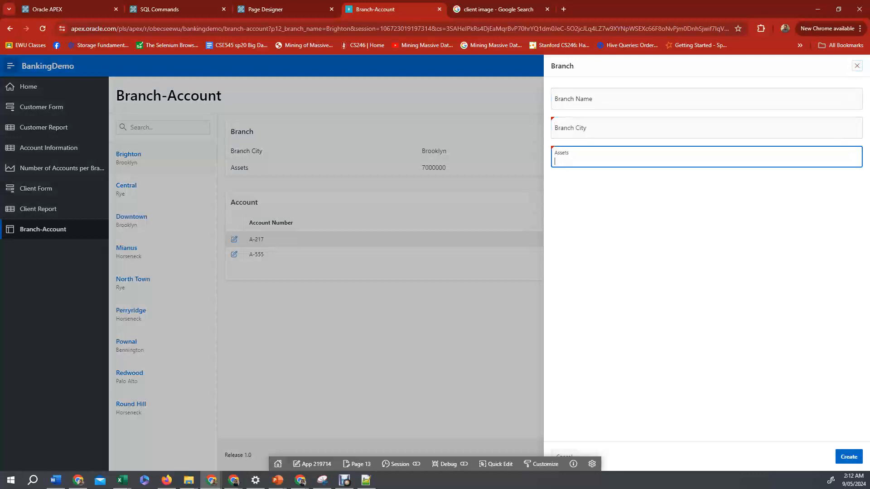
pyautogui.click(707, 98)
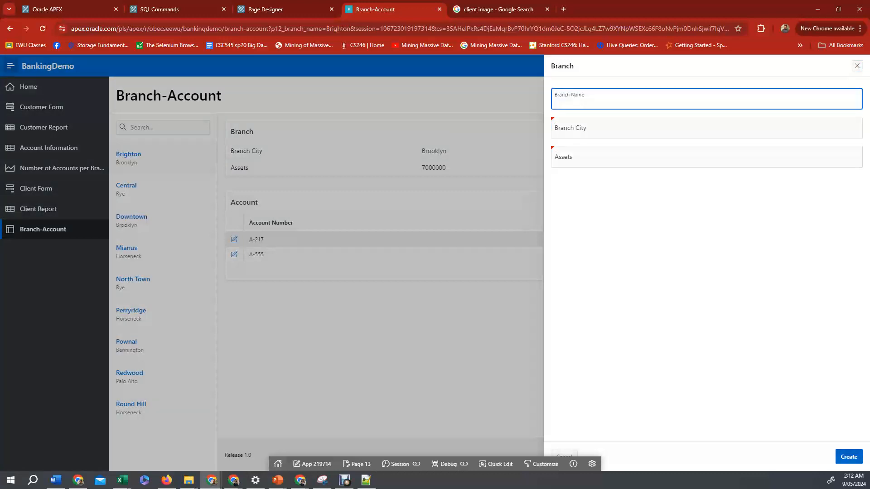
pyautogui.press('Escape')
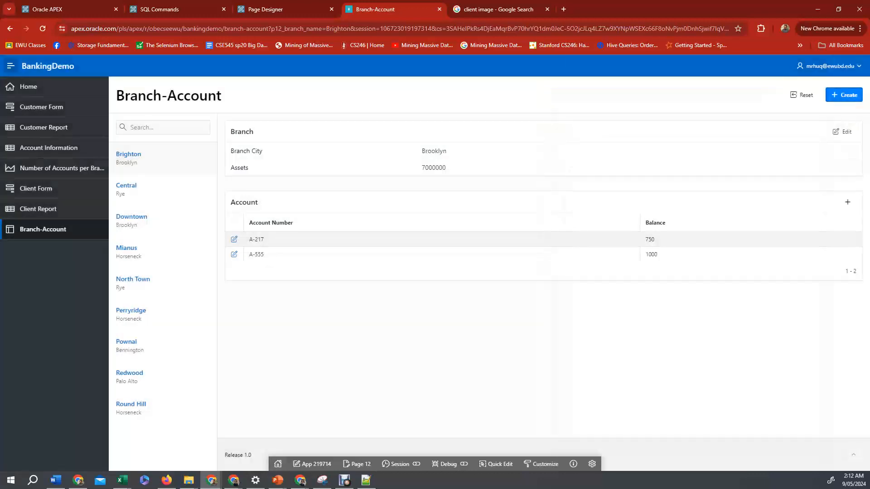
# Open the Create account form for Brighton to check its Account Number, Branch Name and Balance fields, then close it.
pyautogui.click(847, 202)
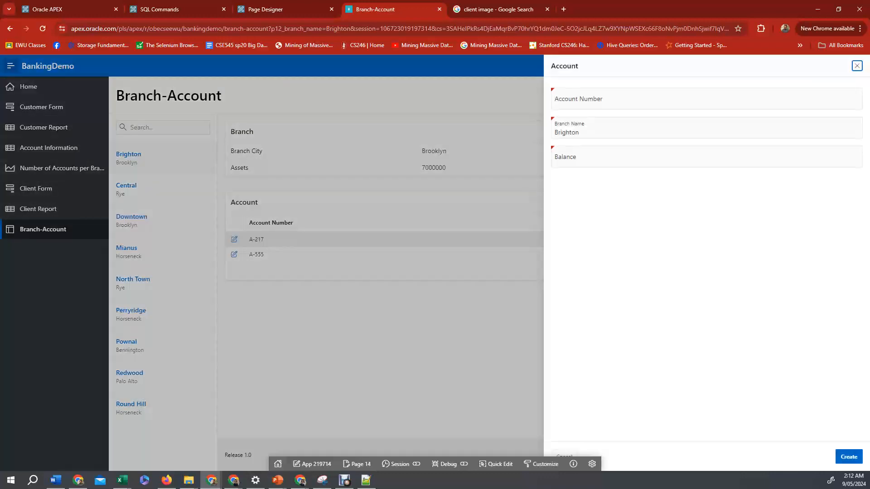
pyautogui.click(706, 99)
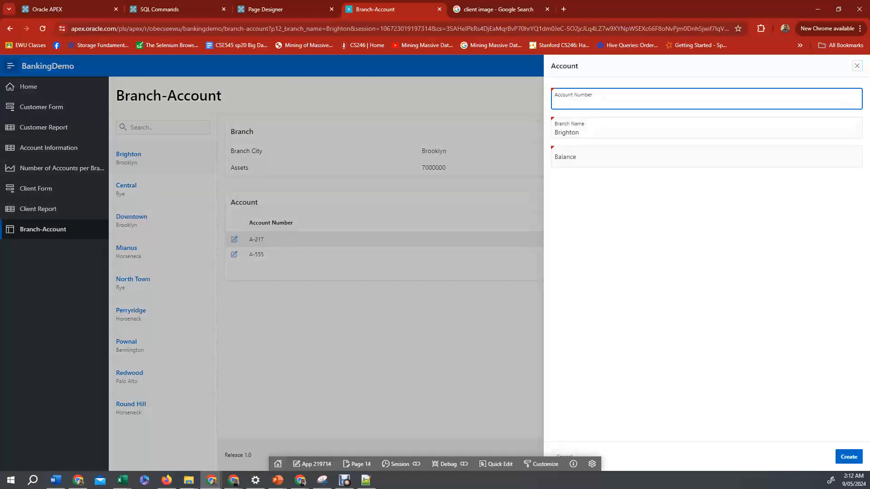
pyautogui.click(585, 132)
pyautogui.doubleClick(567, 132)
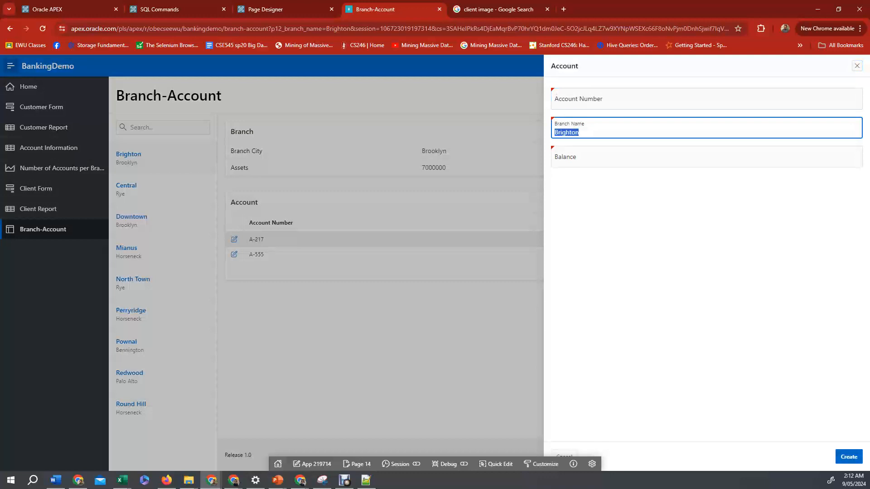
pyautogui.click(584, 132)
pyautogui.click(584, 158)
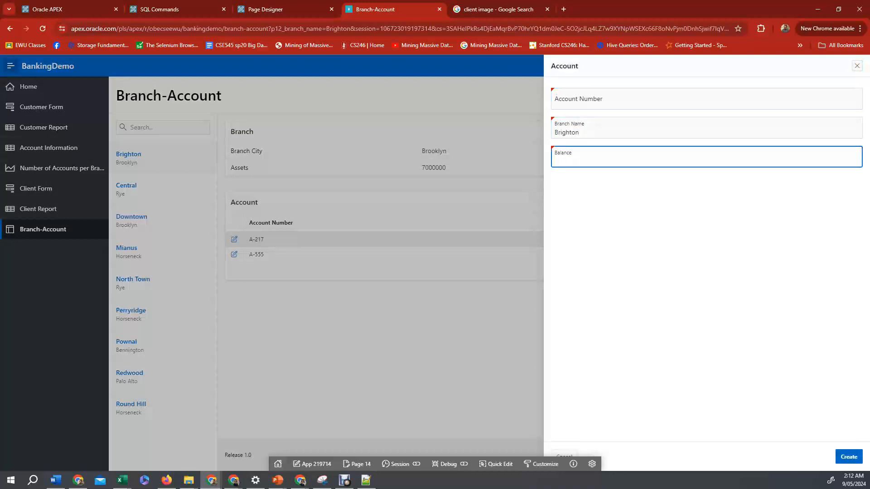
pyautogui.click(584, 132)
pyautogui.doubleClick(567, 132)
pyautogui.click(584, 132)
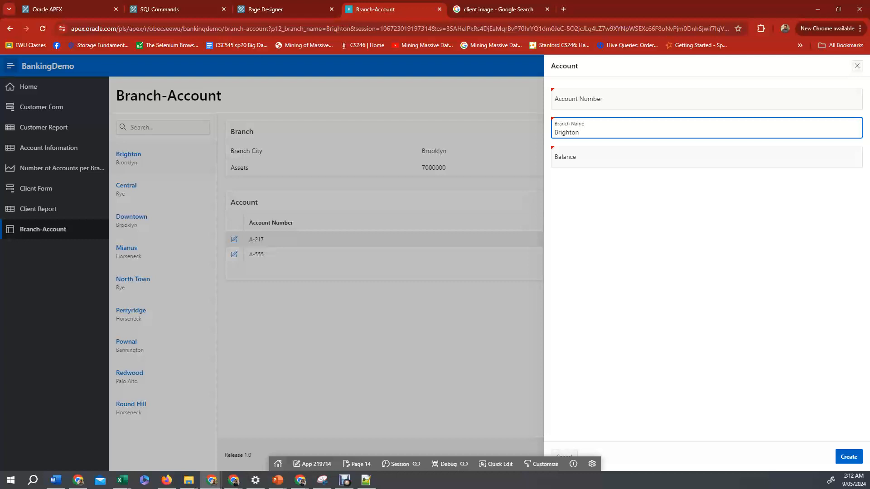
pyautogui.click(857, 66)
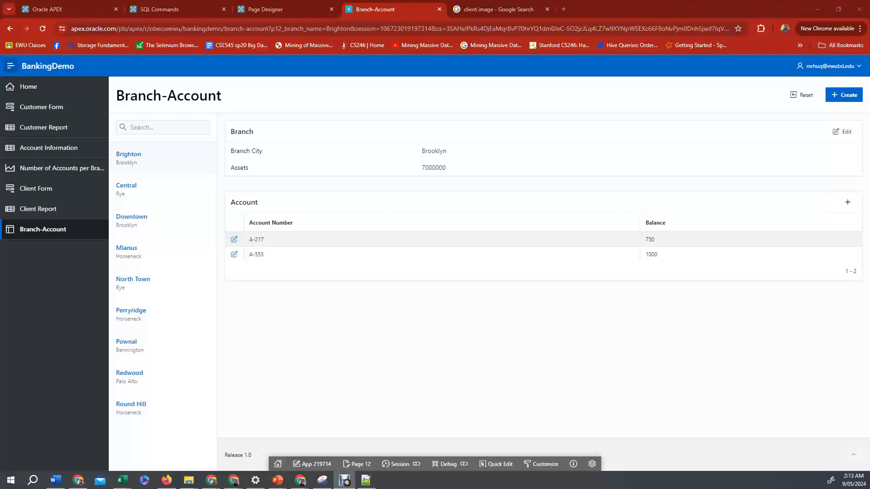
# Sign out of the app and sign back in, entering the Windows PIN to autofill the saved password.
pyautogui.click(828, 65)
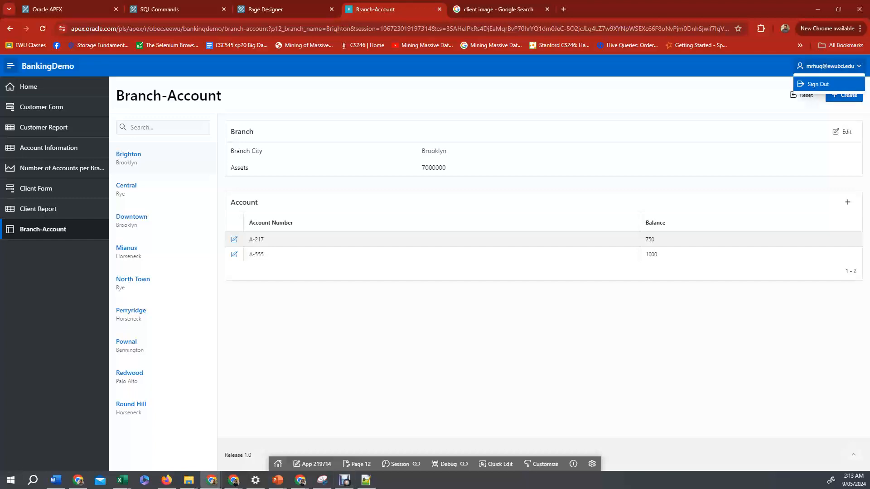
pyautogui.click(817, 81)
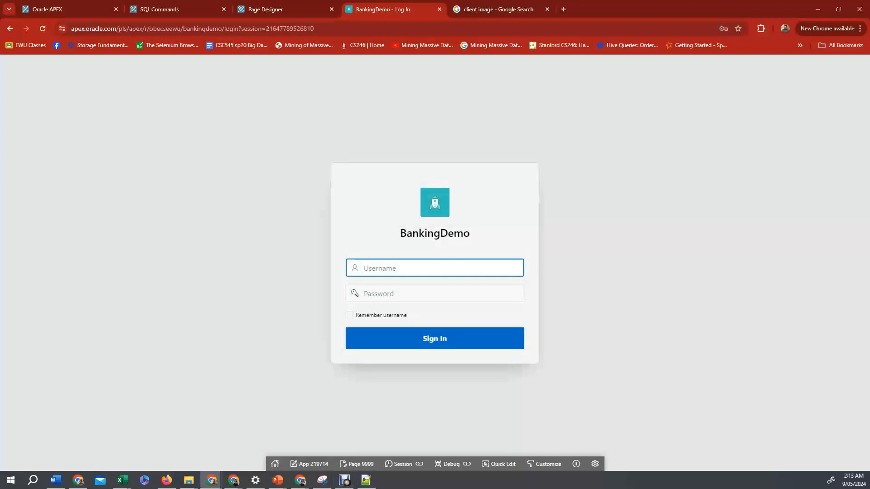
pyautogui.click(435, 268)
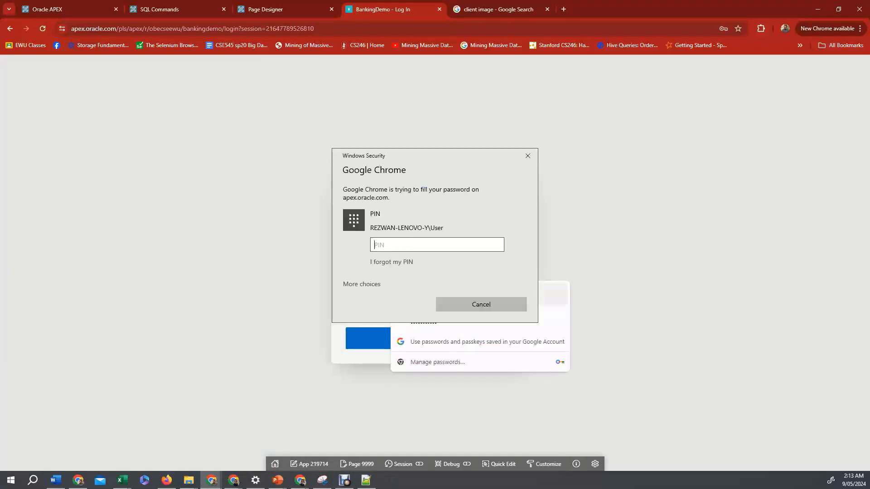
pyautogui.write('••••••')
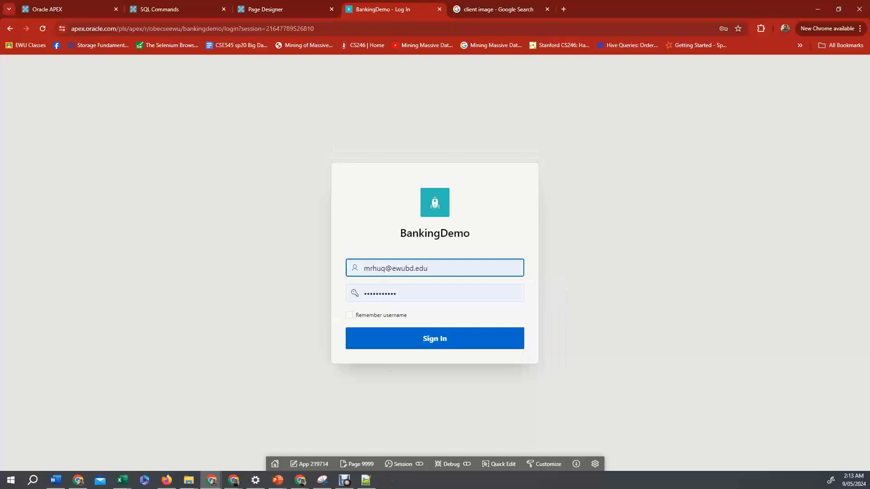
pyautogui.press('Return')
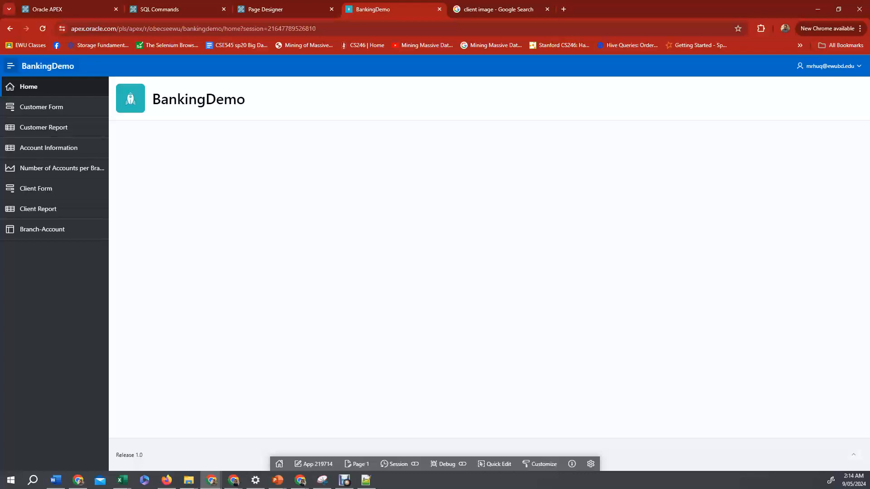
# Create a new authentication scheme named No AUTH with scheme type No Authentication in the application's Shared Components.
pyautogui.click(272, 9)
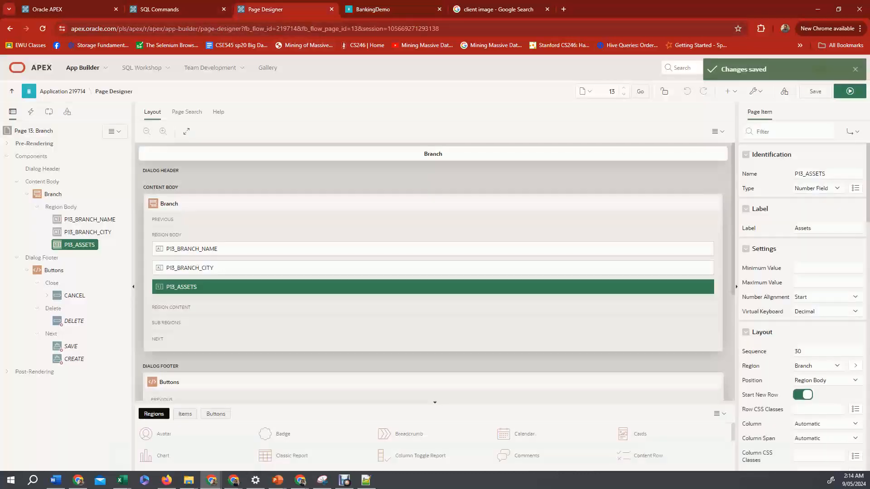
pyautogui.click(64, 91)
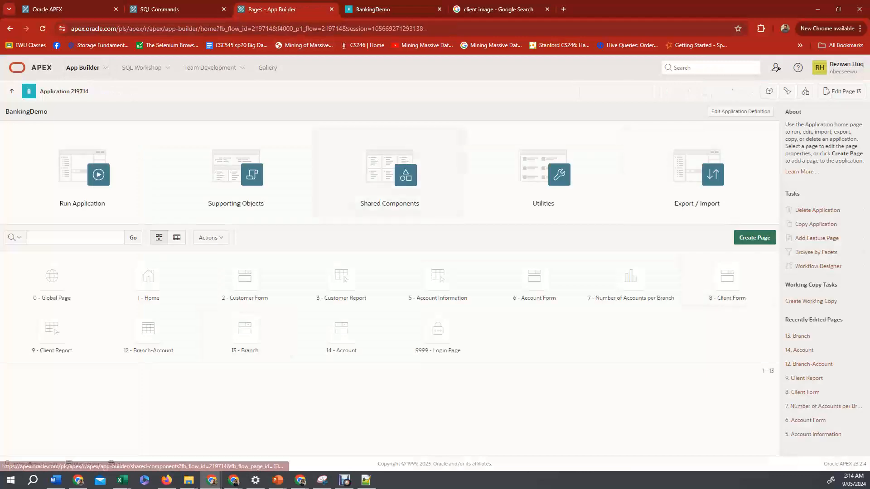
pyautogui.click(390, 181)
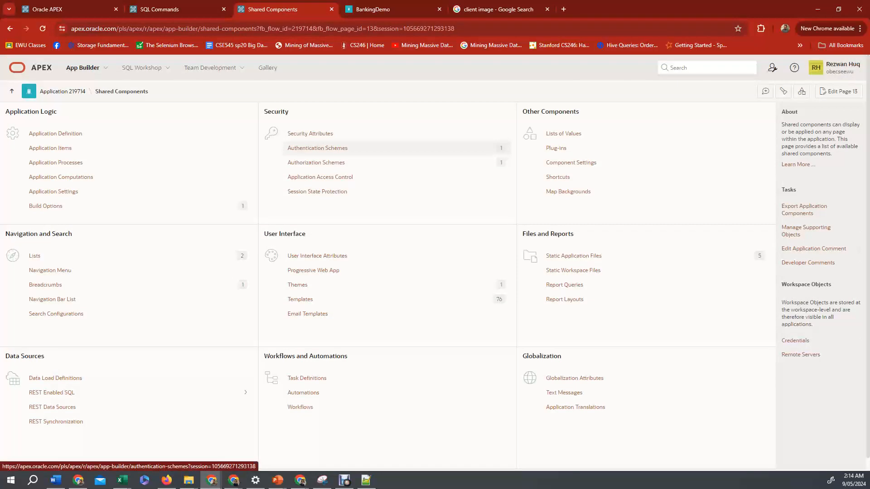
pyautogui.click(317, 148)
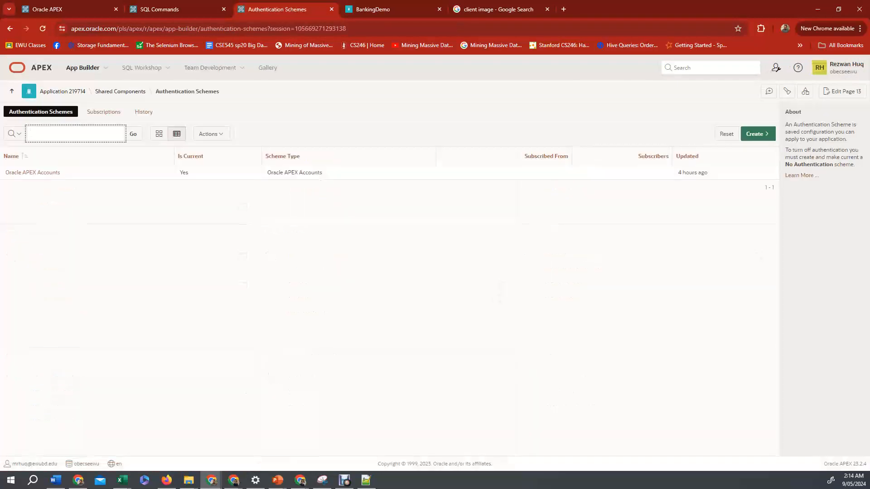
pyautogui.click(757, 134)
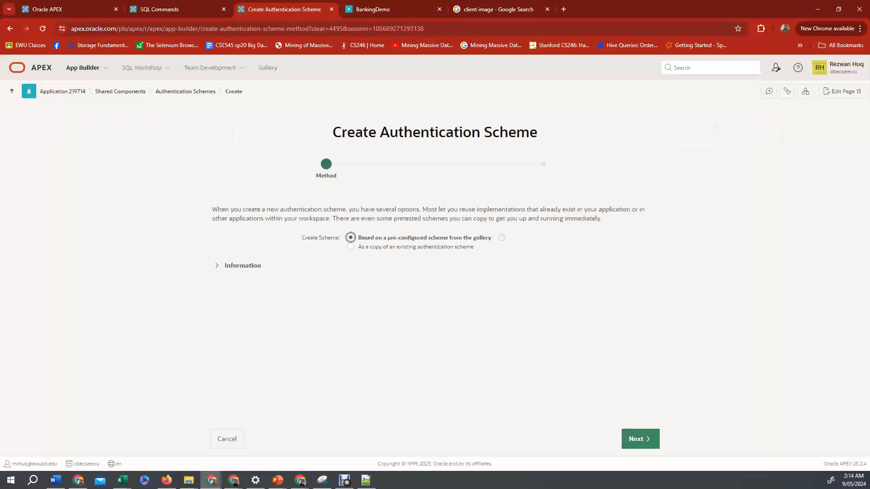
pyautogui.click(641, 438)
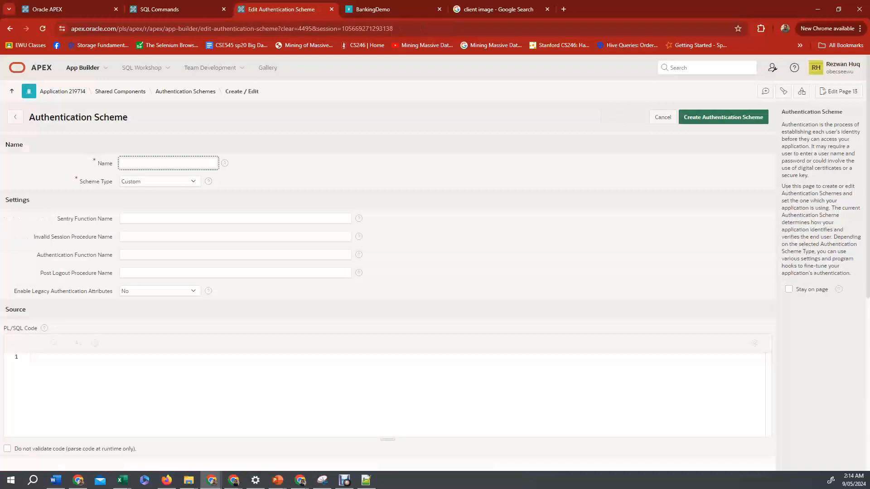
pyautogui.click(160, 181)
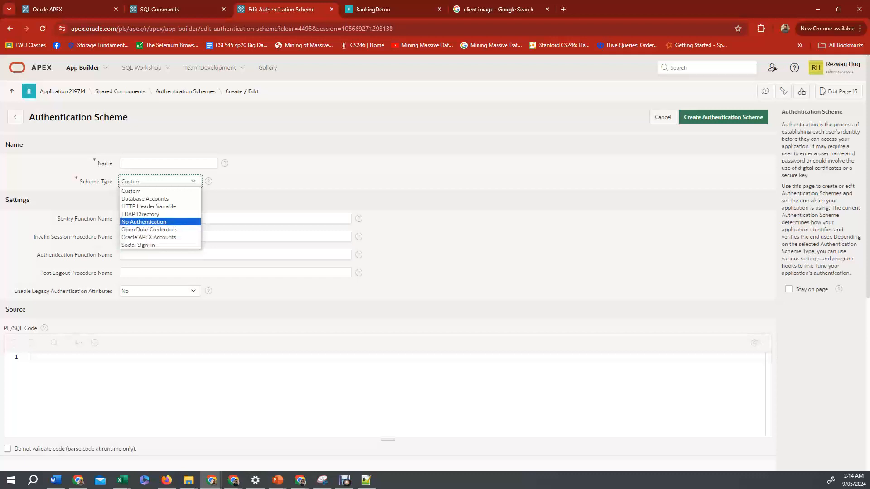
pyautogui.click(144, 222)
pyautogui.click(169, 163)
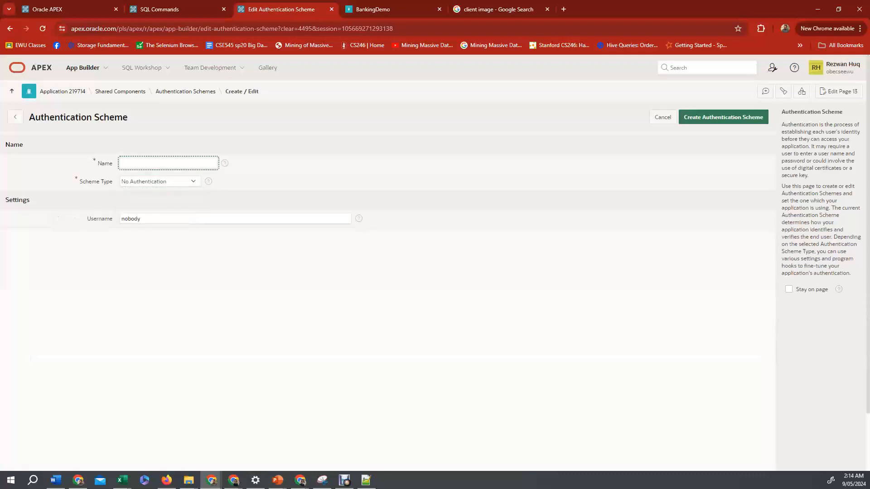
pyautogui.write('No AUTH')
pyautogui.click(723, 117)
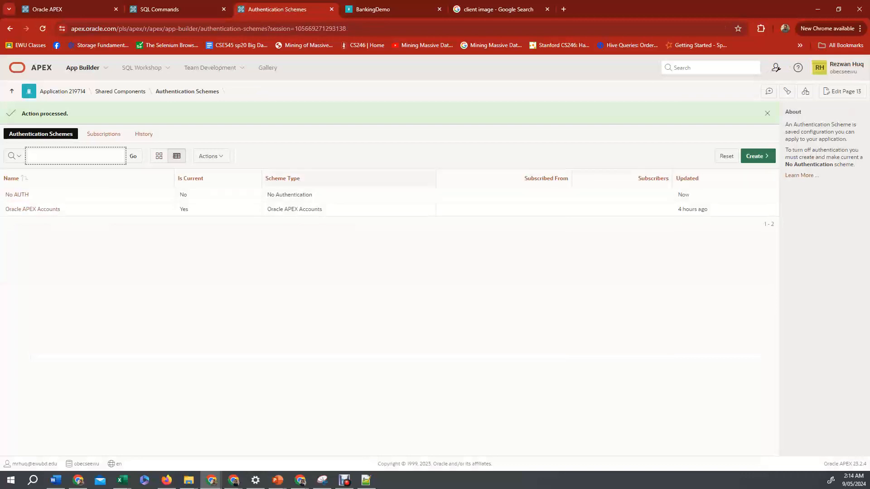
# Open the No AUTH scheme and make it the current authentication scheme.
pyautogui.click(17, 194)
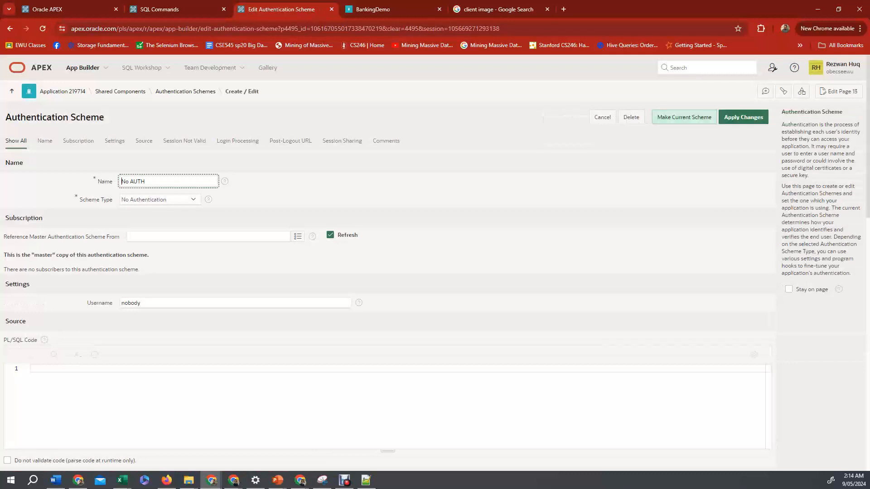
pyautogui.click(684, 117)
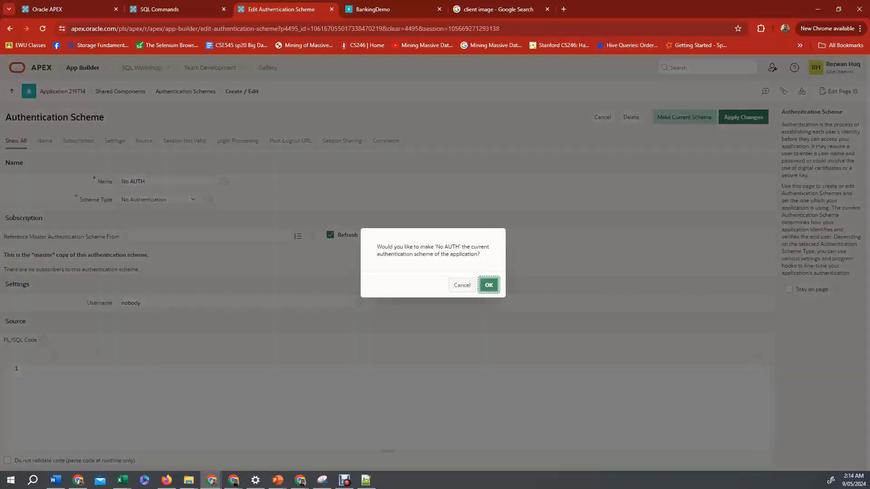
pyautogui.press('Return')
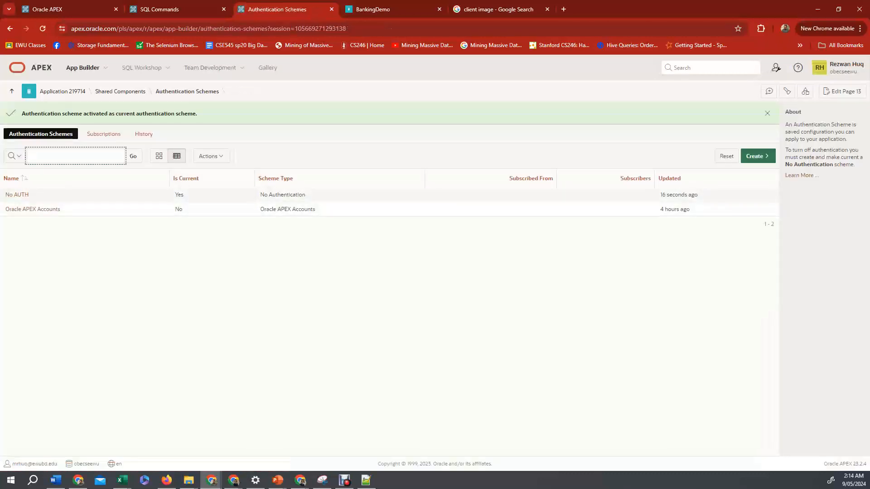
# Switch to the running app, reload it and sign out from the user menu to test the new authentication.
pyautogui.hotkey('ctrl', 'Tab')
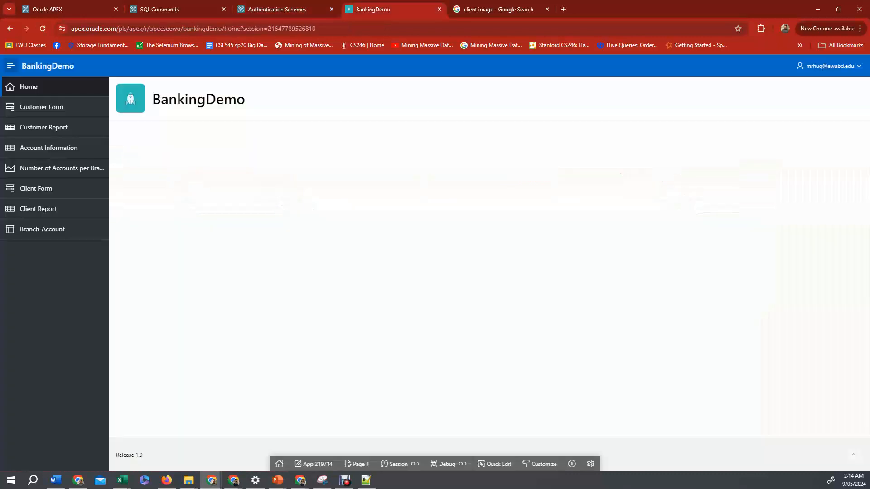
pyautogui.press('F5')
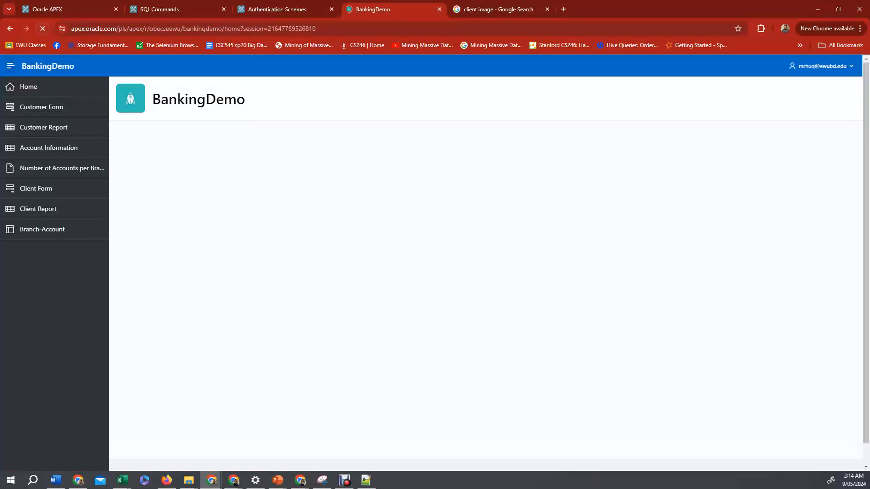
pyautogui.click(833, 67)
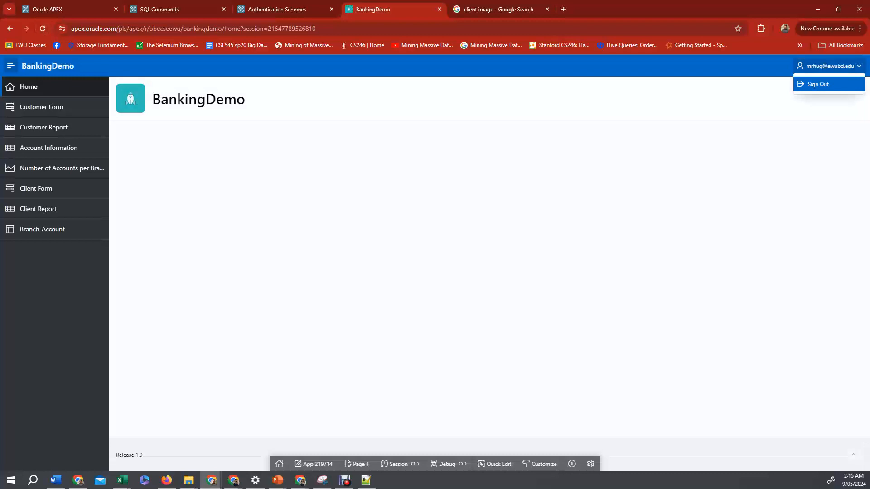
pyautogui.press('Return')
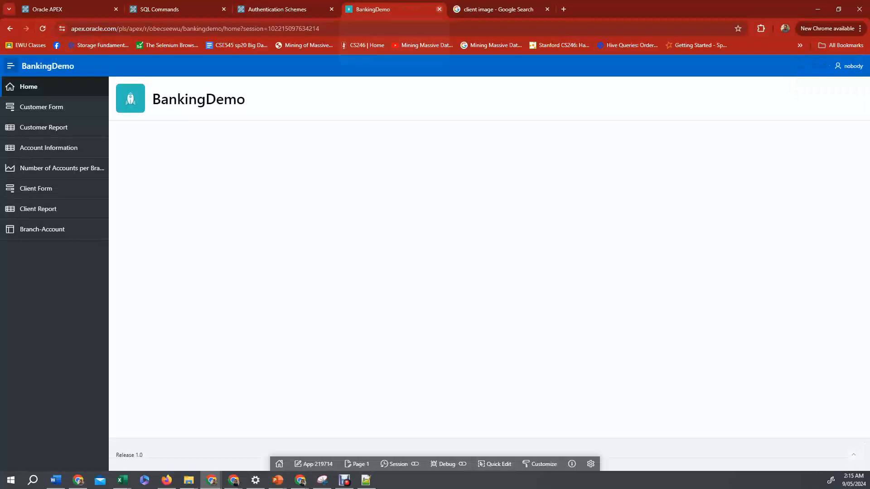
# Close the app tab, run the application again from the application home and open its navigation menu.
pyautogui.click(439, 9)
pyautogui.hotkey('ctrl', 'shift', 'Tab')
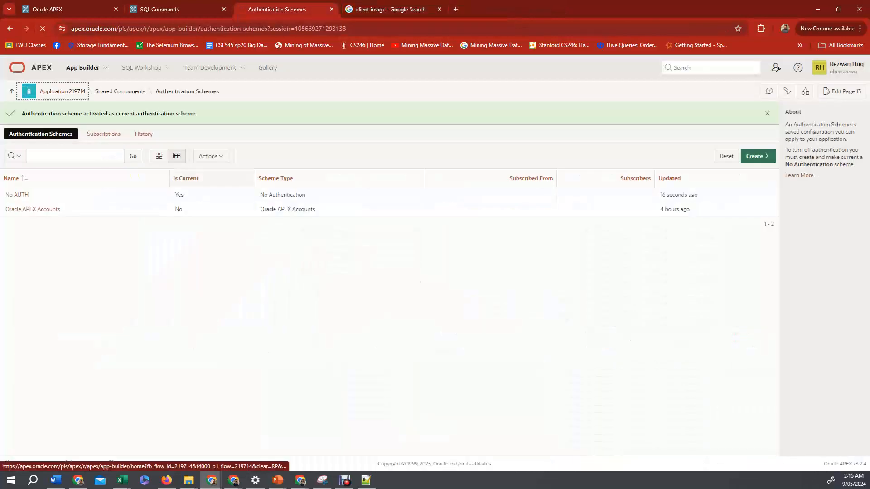
pyautogui.click(63, 91)
pyautogui.click(82, 174)
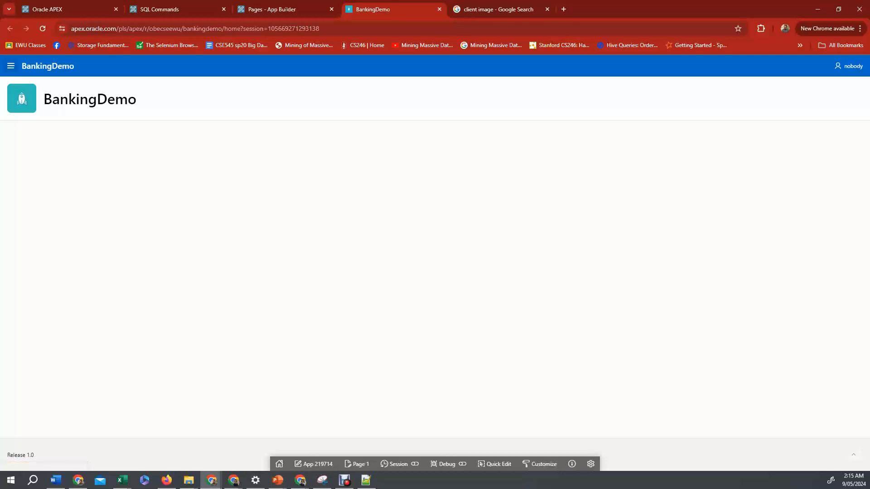
pyautogui.click(11, 66)
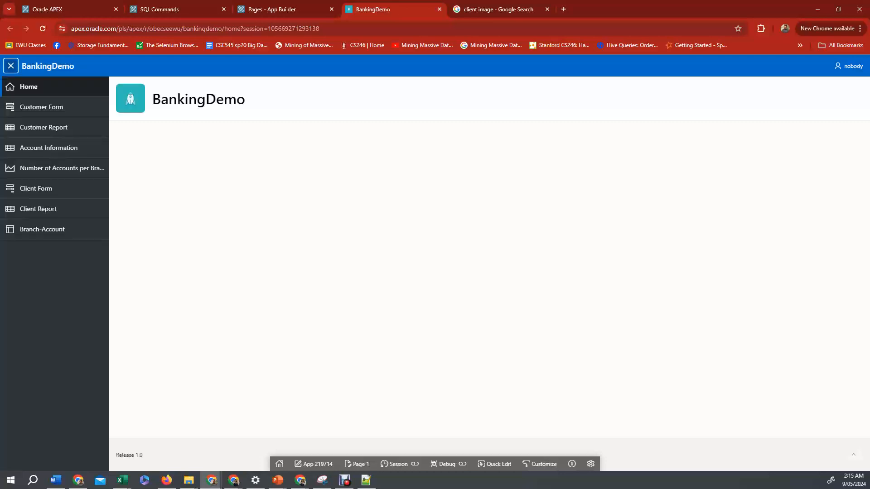